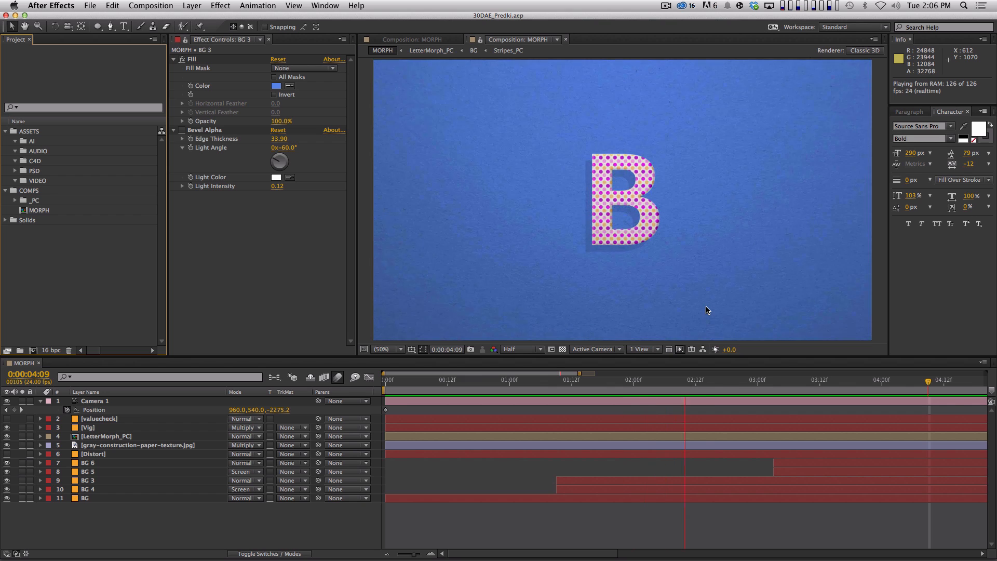
# Step: Stop the playback and create a new composition using the HDTV 1080 24 preset
pyautogui.press('space')
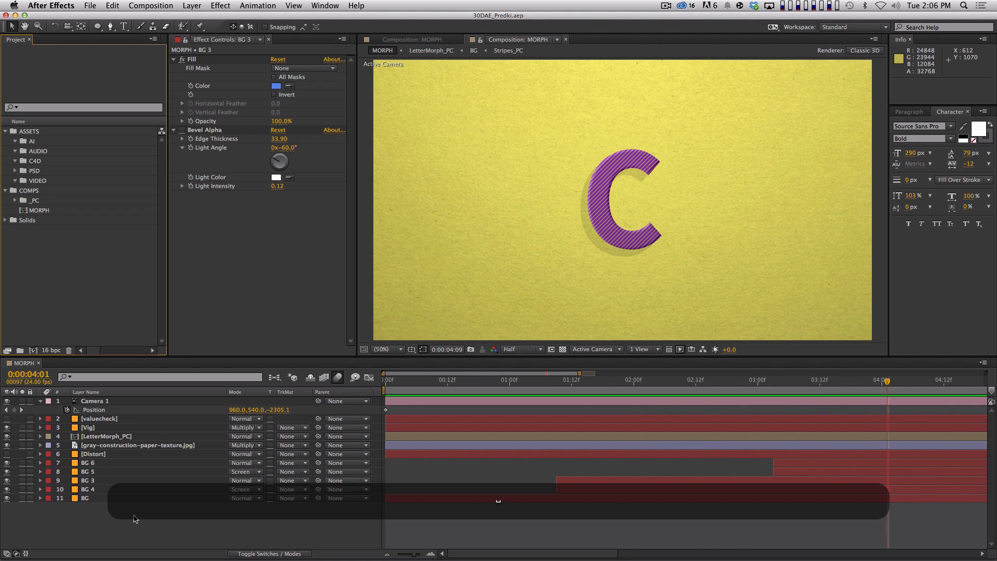
pyautogui.click(126, 512)
pyautogui.click(22, 294)
pyautogui.press('super+n')
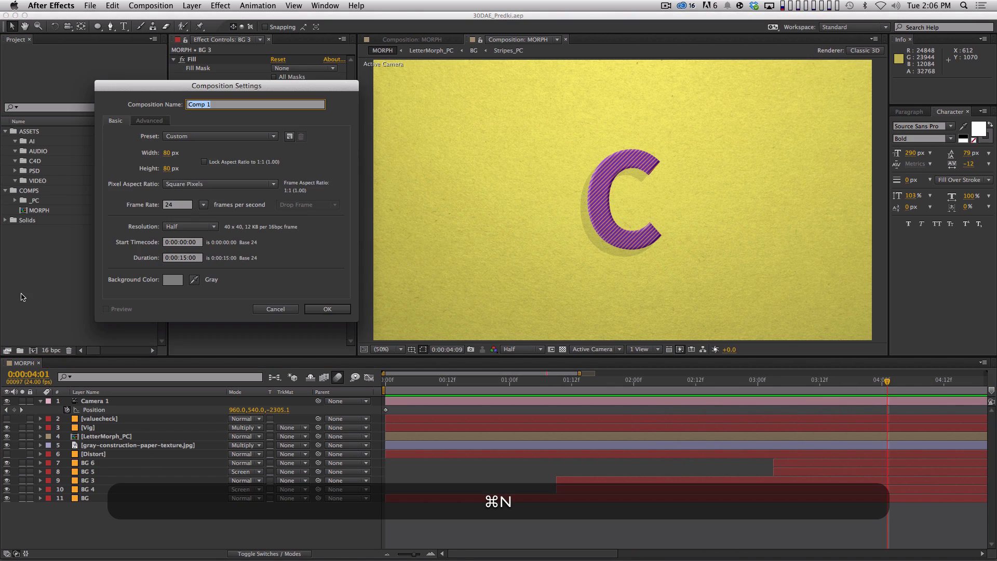
pyautogui.click(220, 136)
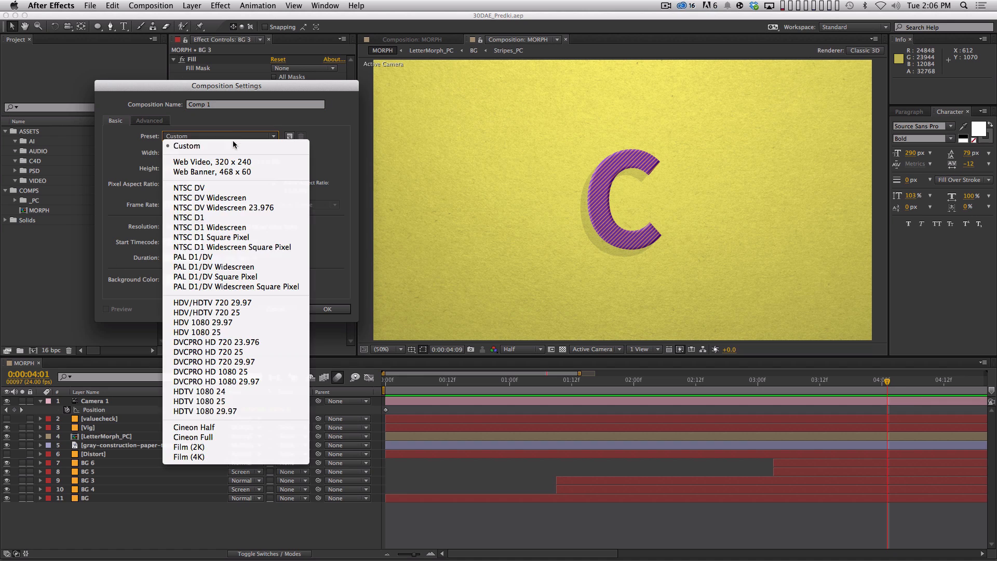
pyautogui.click(254, 391)
pyautogui.press('Return')
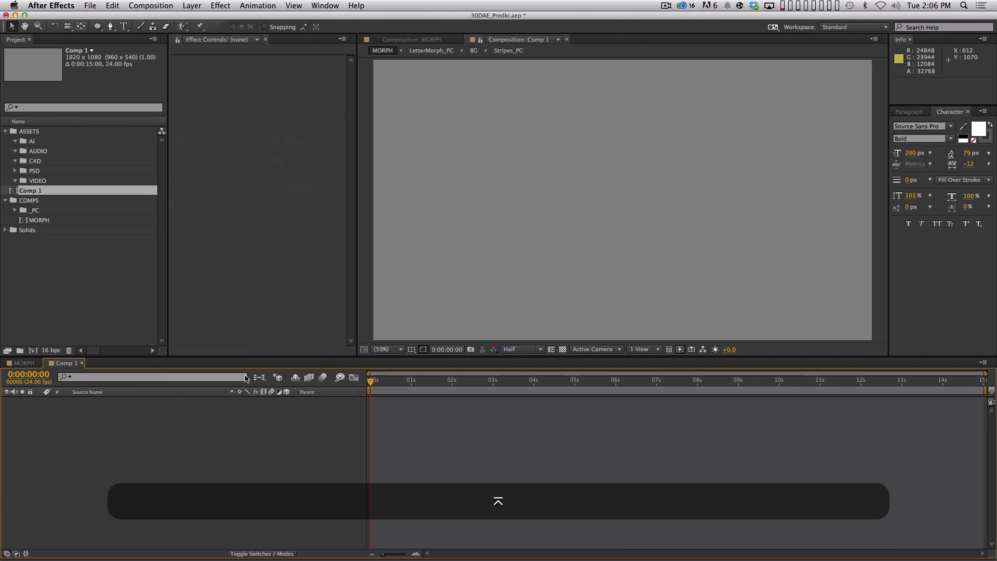
# Step: Show the title/action safe guides and add a text layer reading "A" at the composition's center mark
pyautogui.press('super+t')
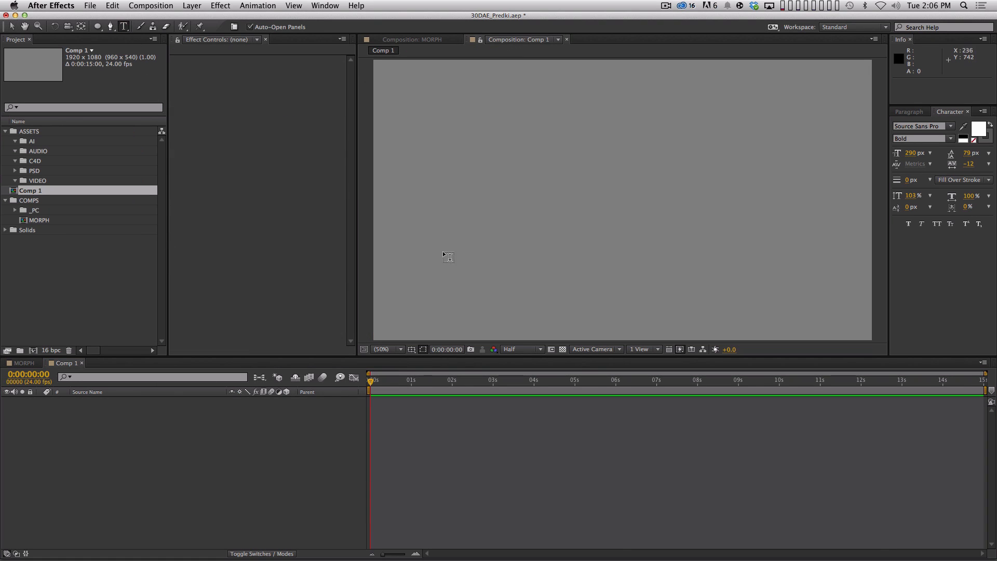
pyautogui.press("'")
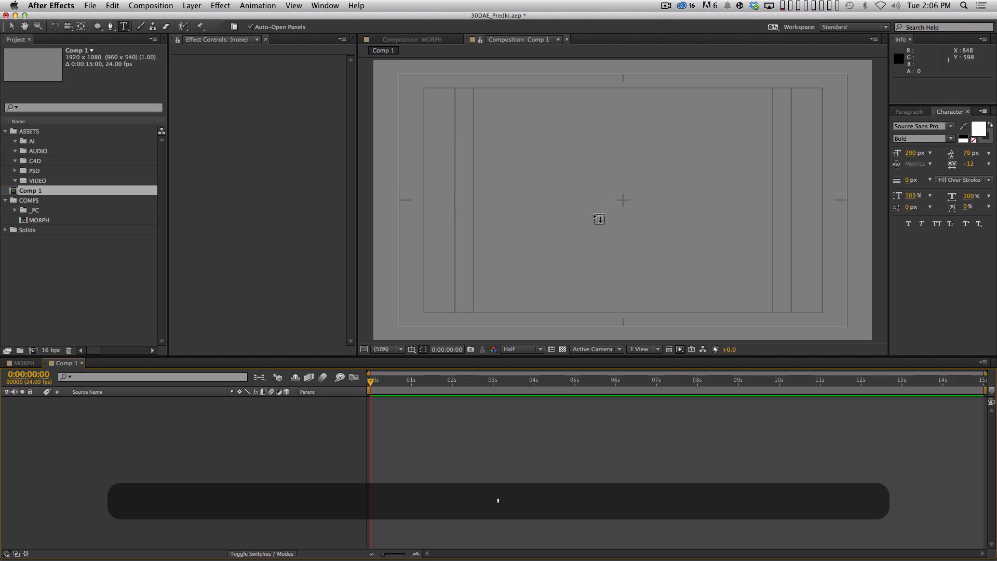
pyautogui.click(625, 201)
pyautogui.write('A')
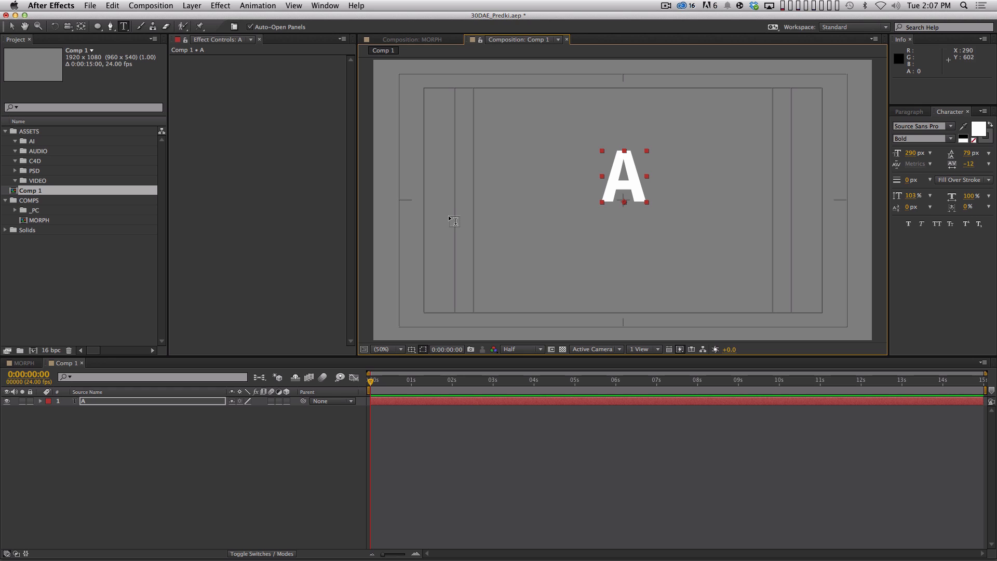
pyautogui.write('v')
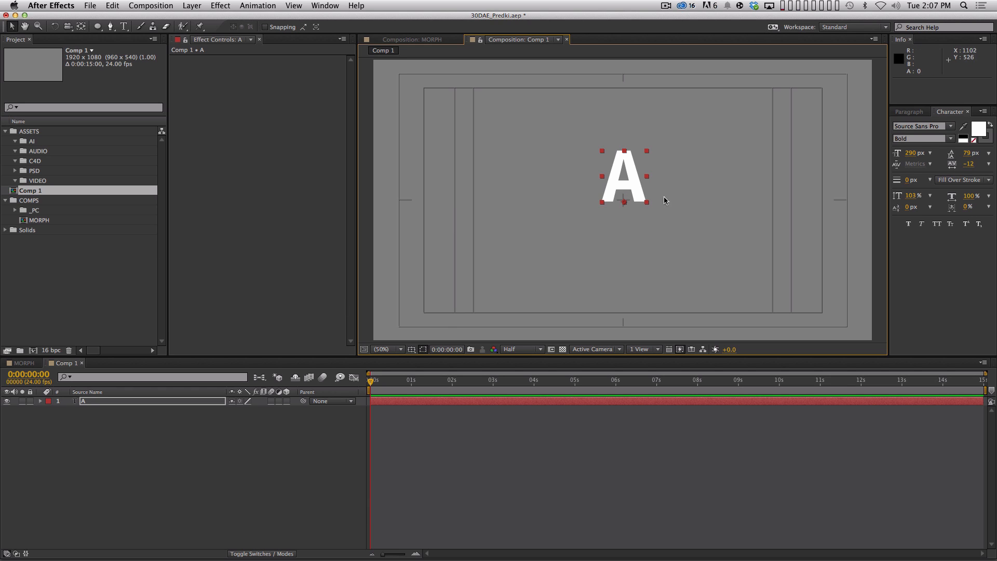
# Step: Scale the letter A proportionally to about 209% and center it in the frame, at a position of about 964, 754
pyautogui.moveTo(649, 207); pyautogui.dragTo(672, 222)
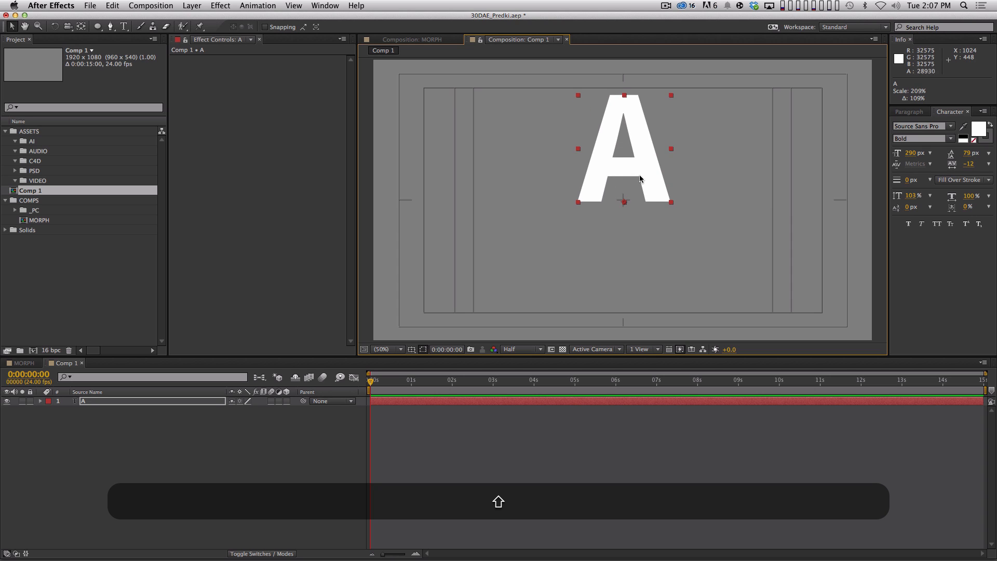
pyautogui.moveTo(644, 180); pyautogui.dragTo(623, 235)
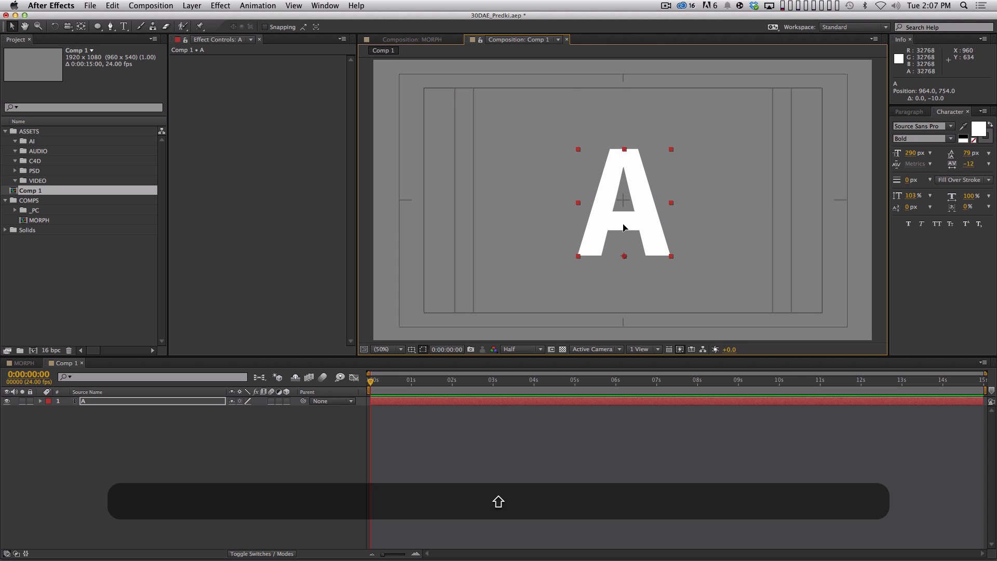
pyautogui.click(249, 409)
# Step: Duplicate the A text layer, rename the copy "B" and change its text to "B"
pyautogui.click(171, 401)
pyautogui.press('super+d')
pyautogui.press('Return')
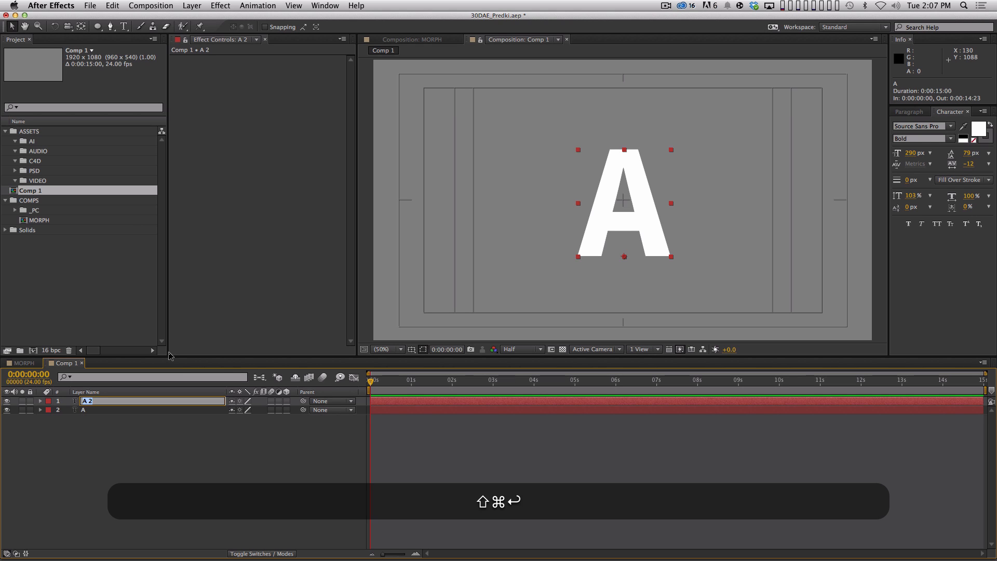
pyautogui.write('B')
pyautogui.press('Return')
pyautogui.doubleClick(84, 401)
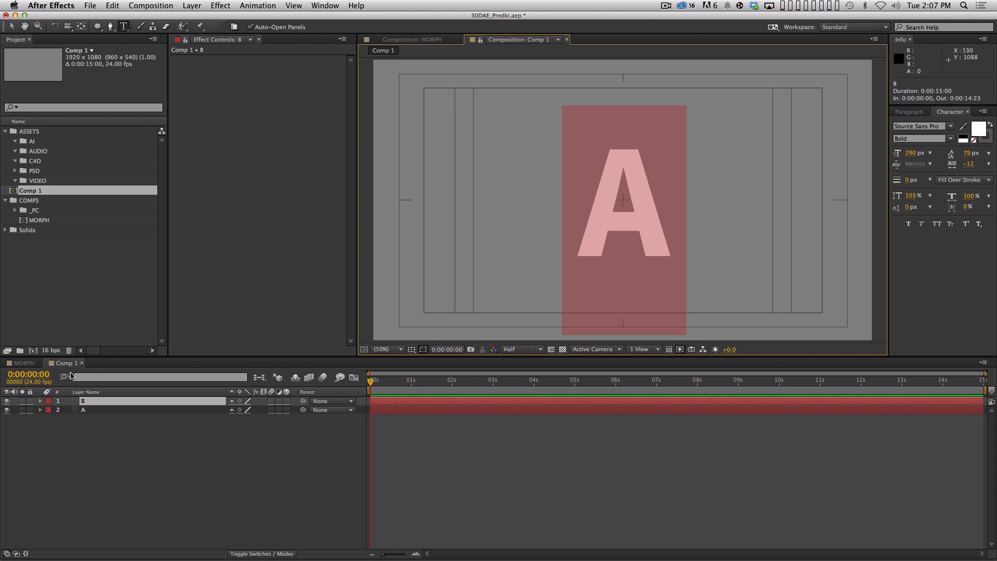
pyautogui.write('B')
pyautogui.press('shift+KP_Enter')
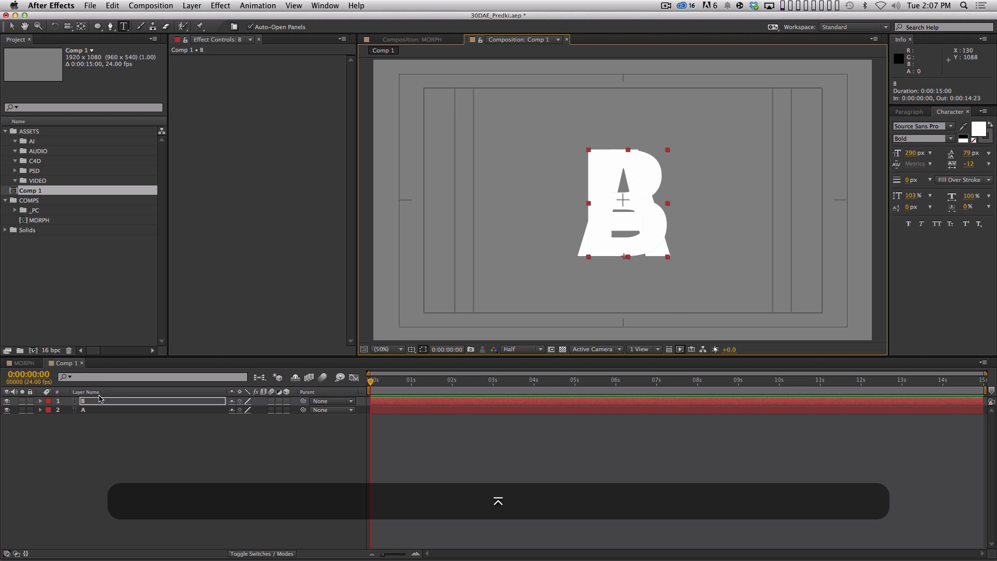
# Step: Duplicate the B text layer, rename the copy "C" and change its text to "C"
pyautogui.press('super+d')
pyautogui.press('Return')
pyautogui.write('C')
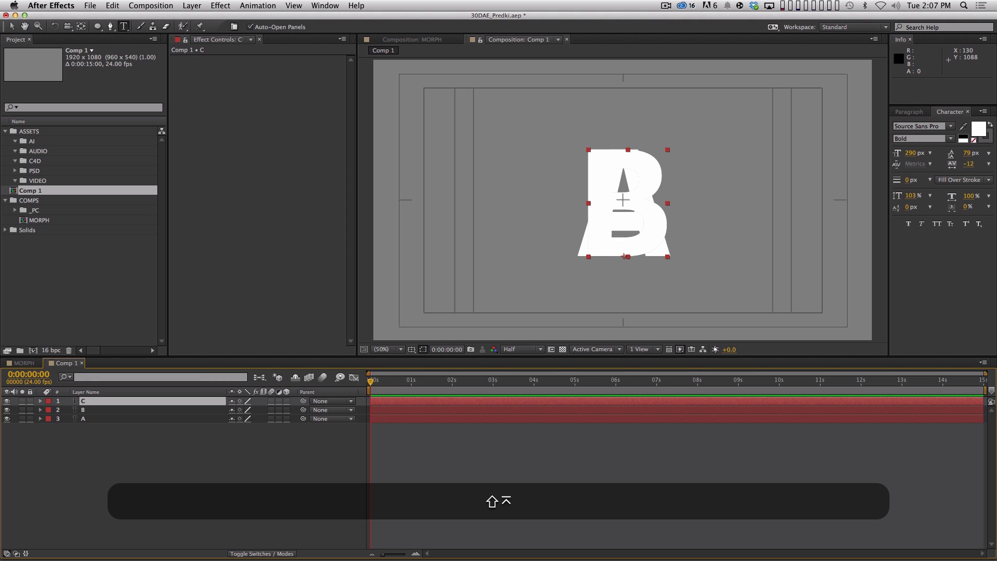
pyautogui.press('KP_Enter')
pyautogui.write('C')
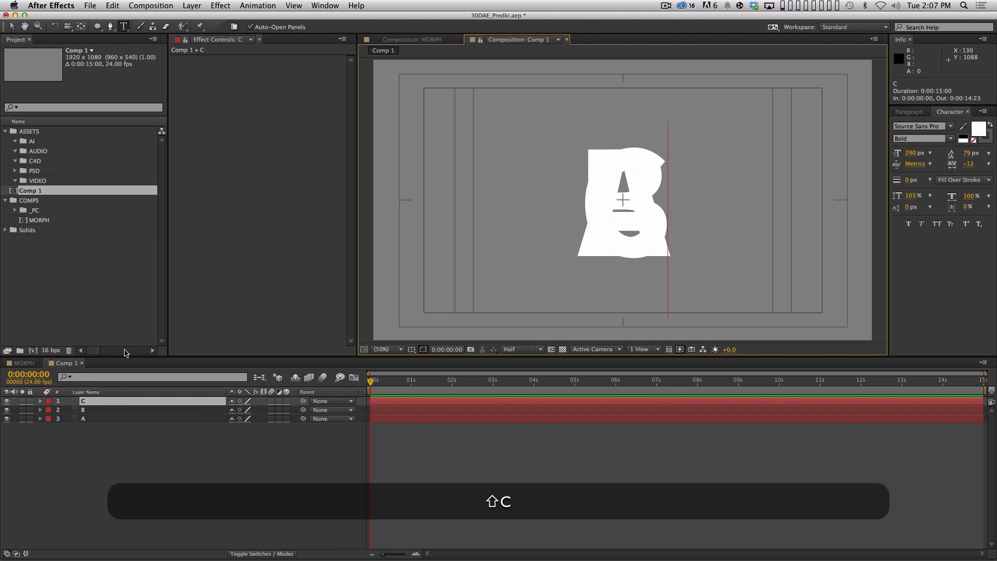
pyautogui.press('shift+KP_Enter')
# Step: View the letters C and A each on their own by toggling layer visibility, and leave all three layers visible
pyautogui.moveTo(6, 410); pyautogui.dragTo(8, 427)
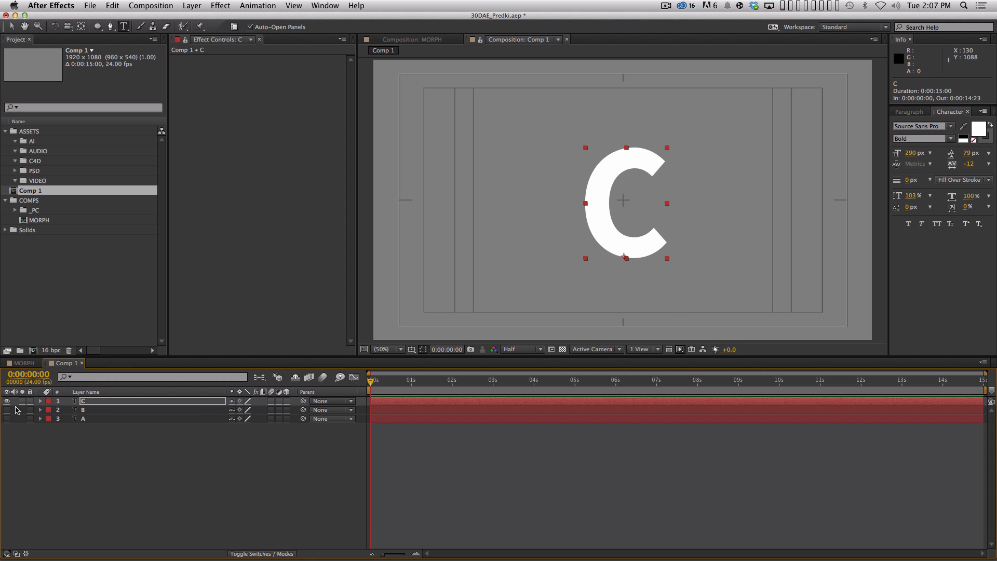
pyautogui.click(6, 401)
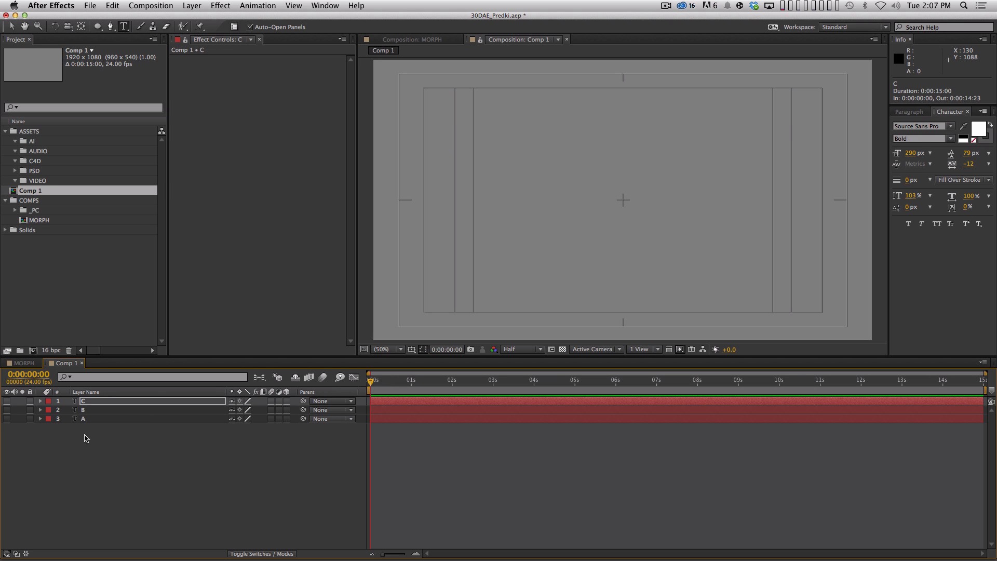
pyautogui.click(7, 418)
pyautogui.click(104, 420)
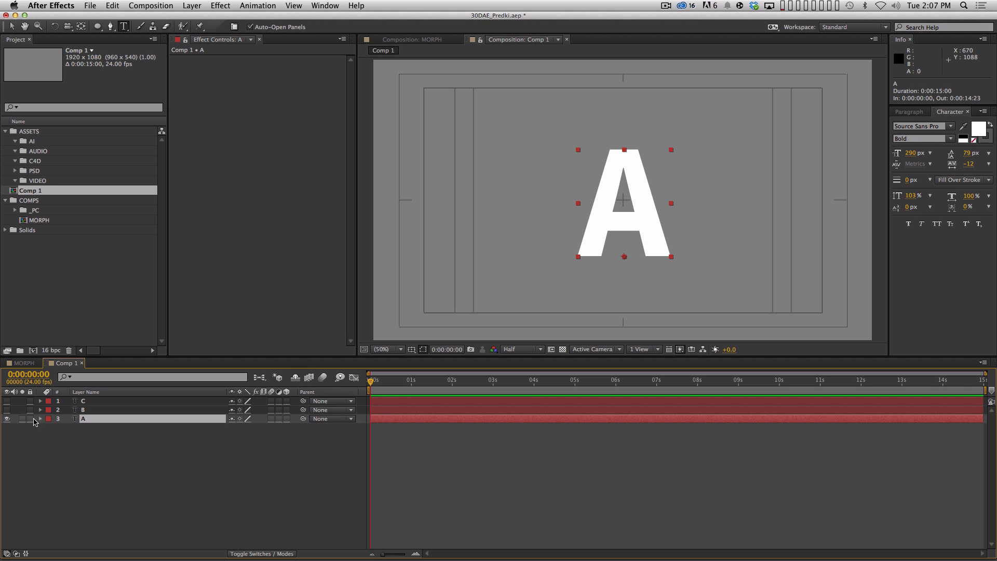
pyautogui.click(7, 410)
pyautogui.click(8, 402)
pyautogui.moveTo(80, 468); pyautogui.dragTo(92, 348)
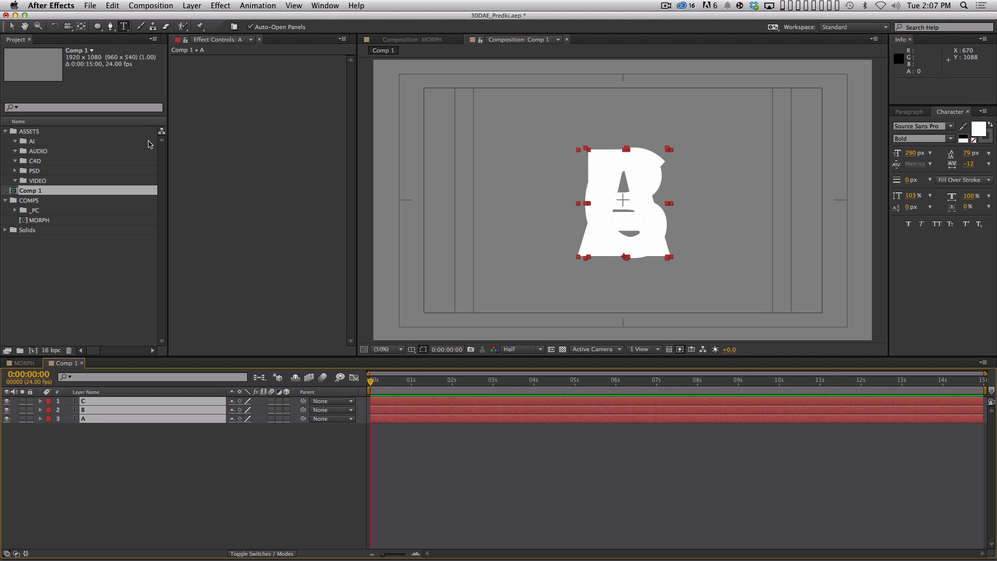
pyautogui.click(190, 6)
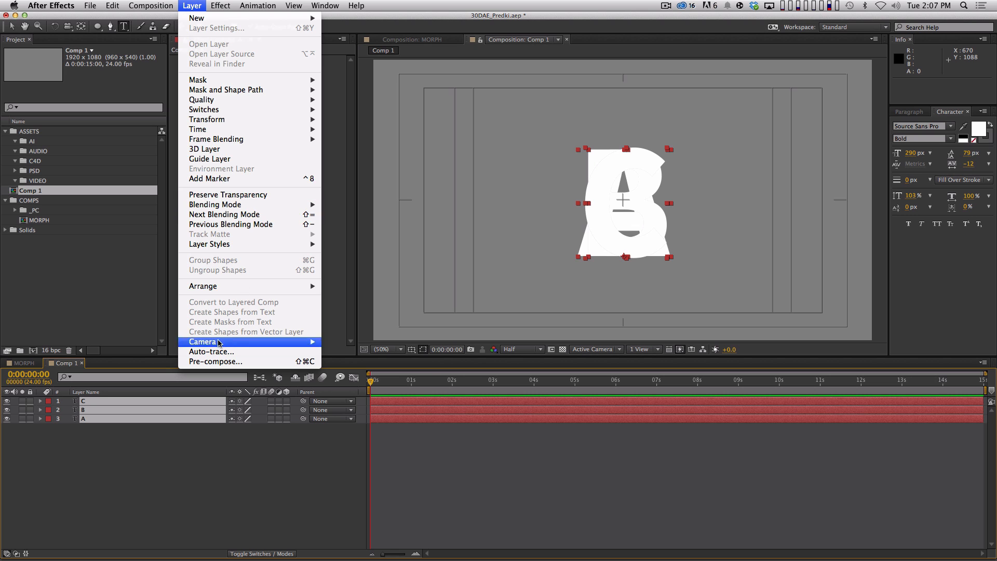
pyautogui.click(139, 457)
# Step: Create a shape layer from the text of the A layer
pyautogui.click(91, 419)
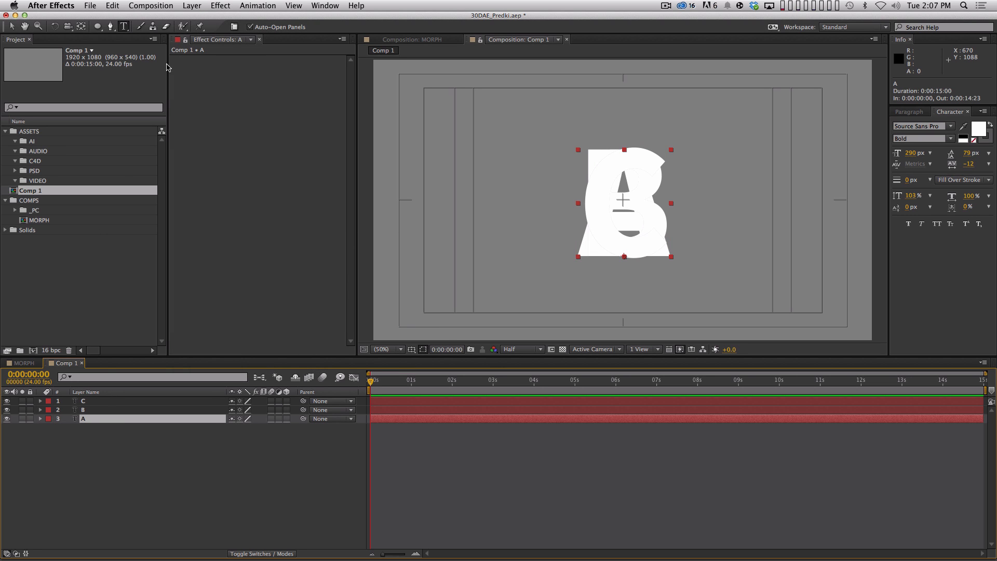
pyautogui.click(191, 6)
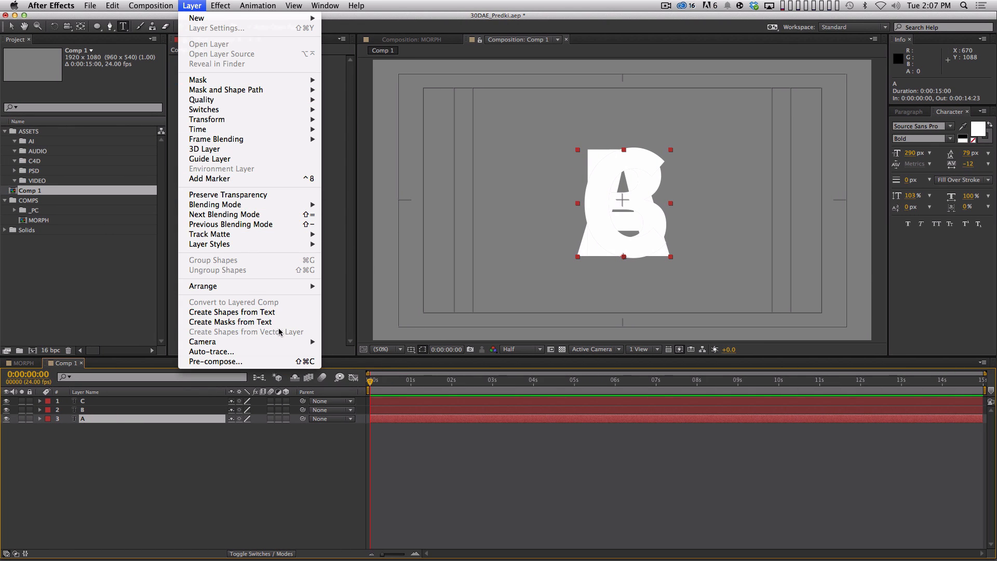
pyautogui.click(249, 313)
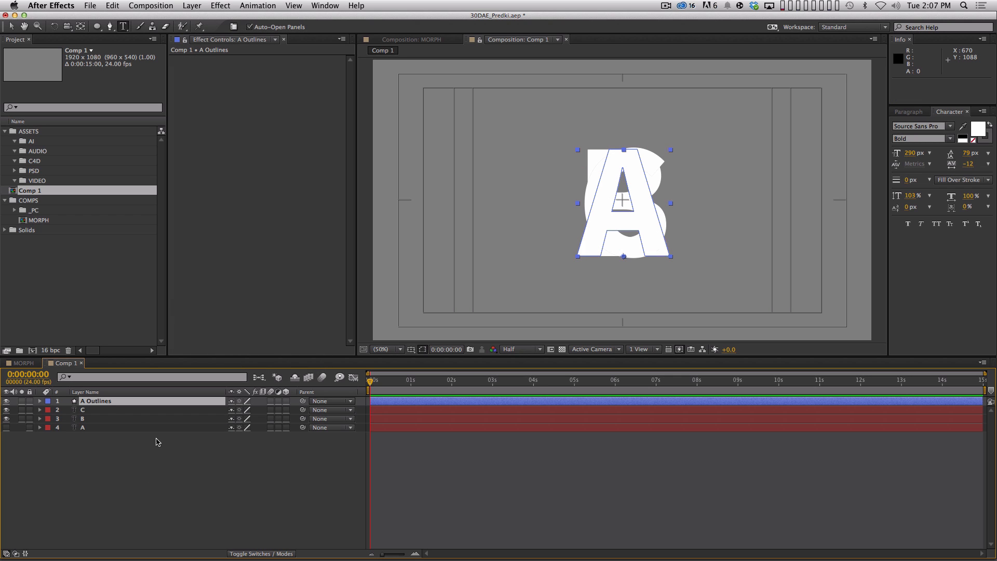
# Step: Hide the C and B text layers so only the A outlines are shown
pyautogui.click(107, 418)
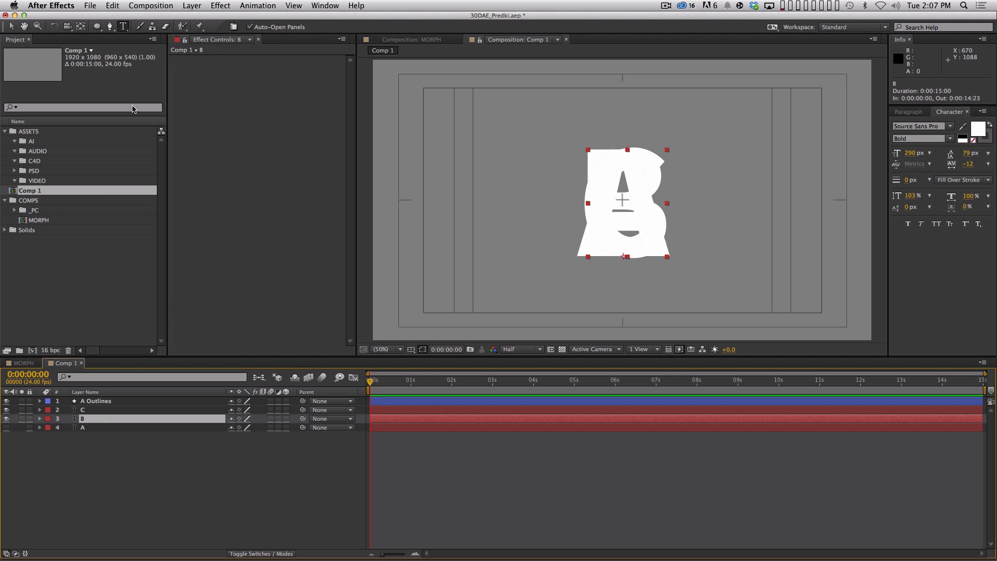
pyautogui.moveTo(7, 410); pyautogui.dragTo(6, 419)
pyautogui.click(80, 446)
# Step: Expand the contents of the A Outlines layer down to the Path property of both A shapes
pyautogui.click(113, 404)
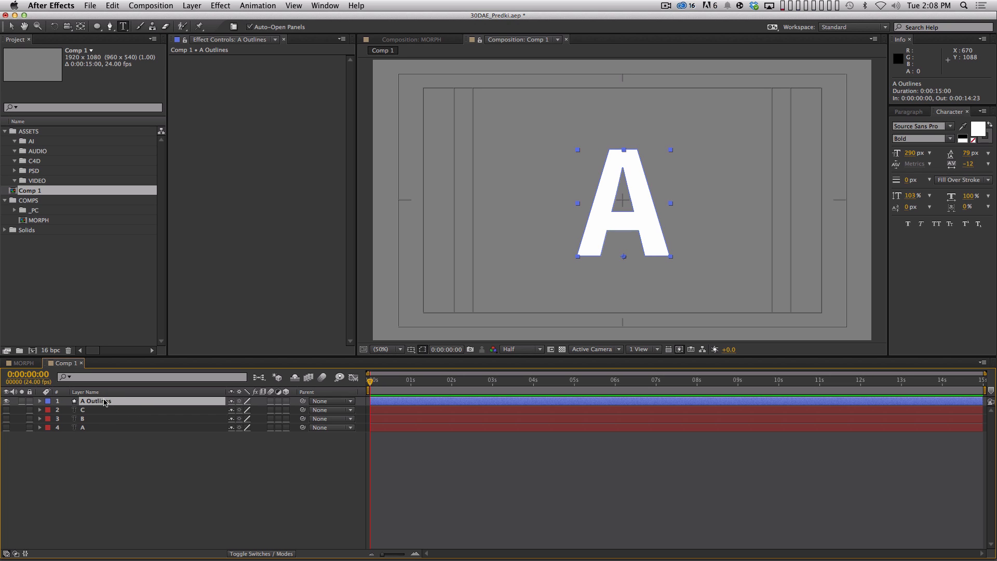
pyautogui.click(40, 401)
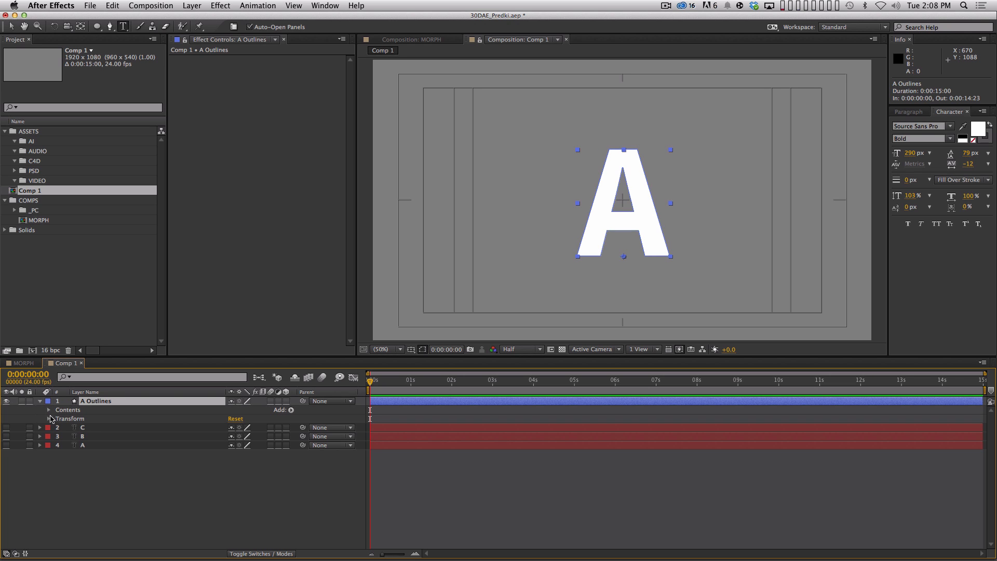
pyautogui.click(48, 410)
pyautogui.click(58, 419)
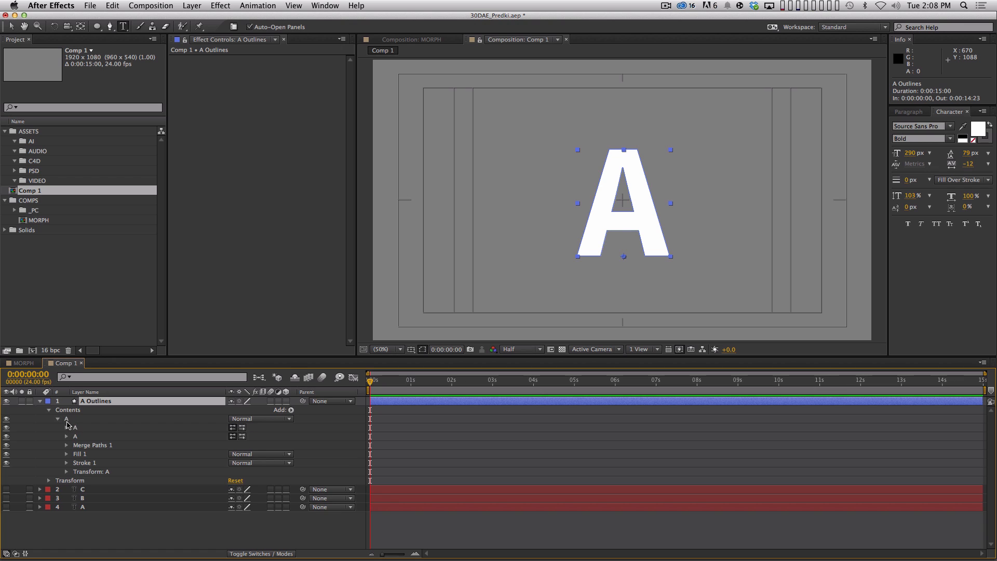
pyautogui.click(67, 428)
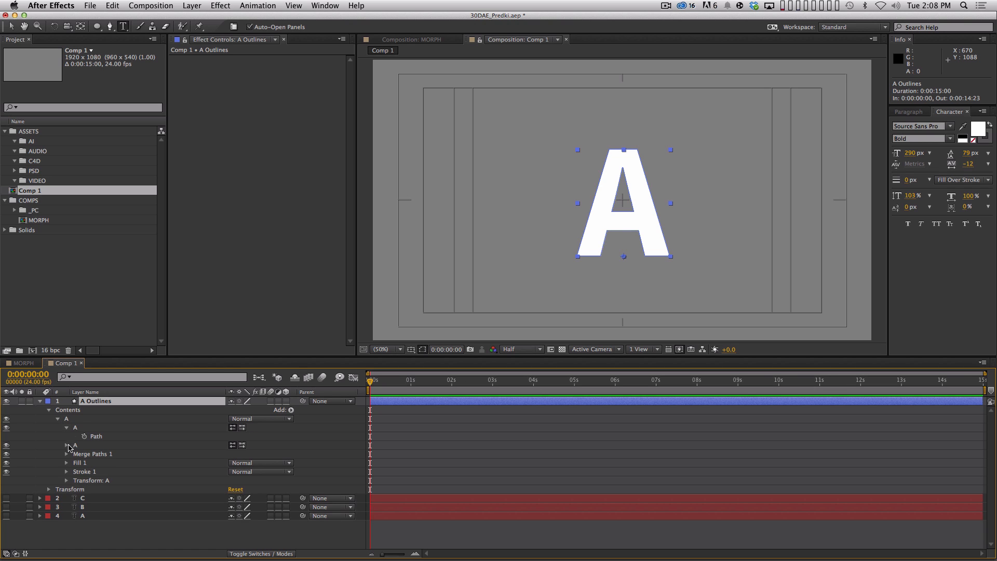
pyautogui.click(67, 446)
# Step: Examine the inner and outer paths of the A outlines and the mode of their Merge Paths operator
pyautogui.click(104, 437)
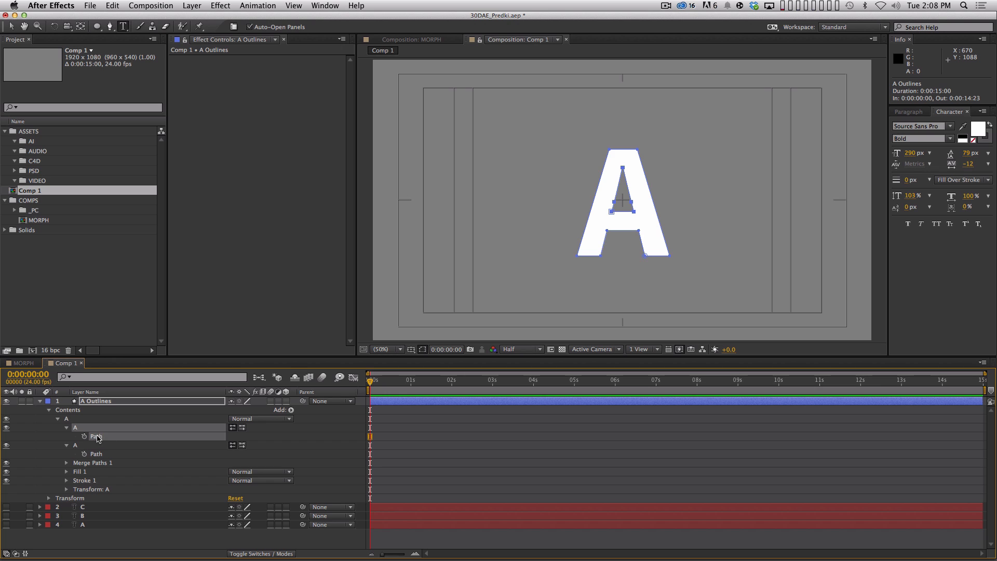
pyautogui.press('v')
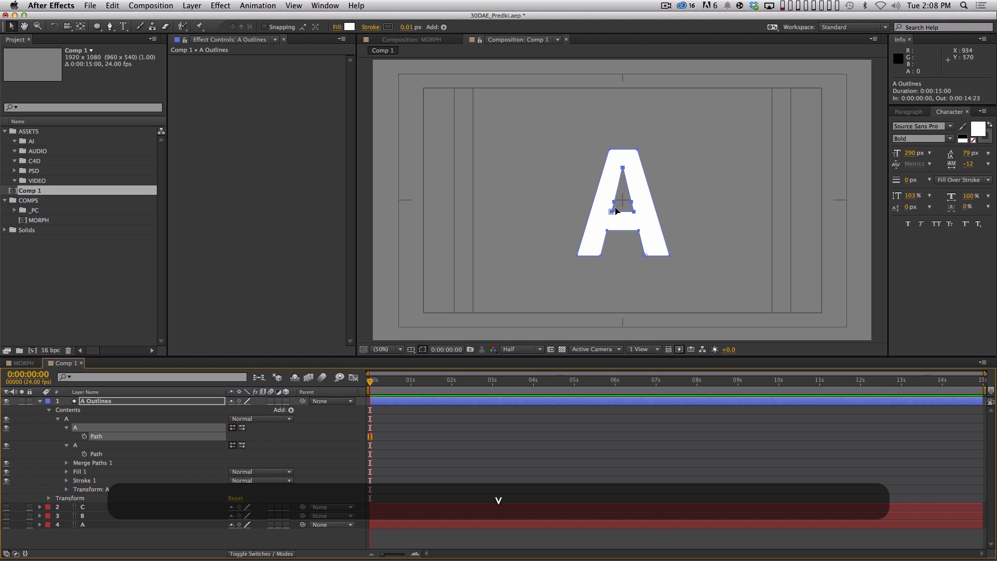
pyautogui.click(110, 452)
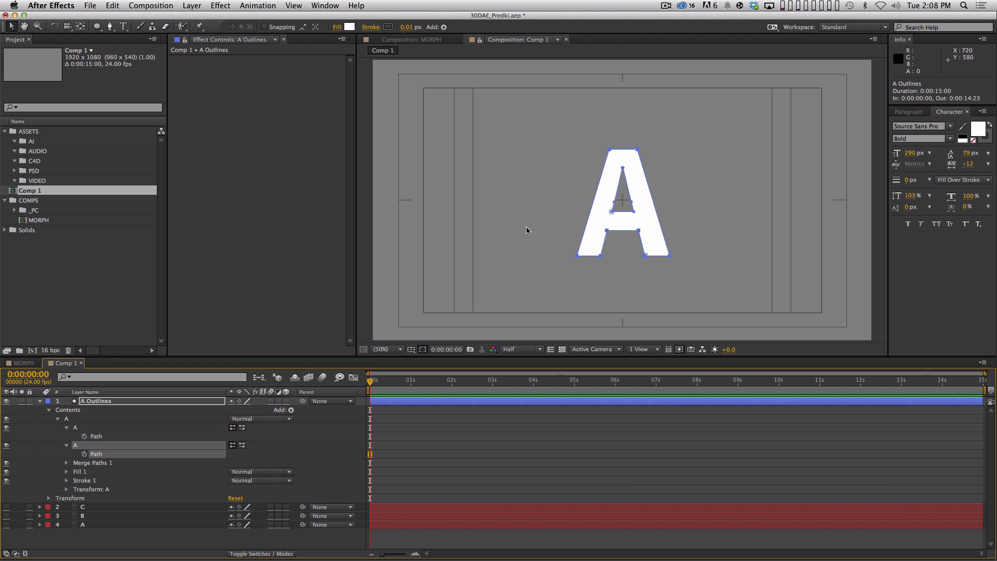
pyautogui.click(78, 463)
pyautogui.click(66, 463)
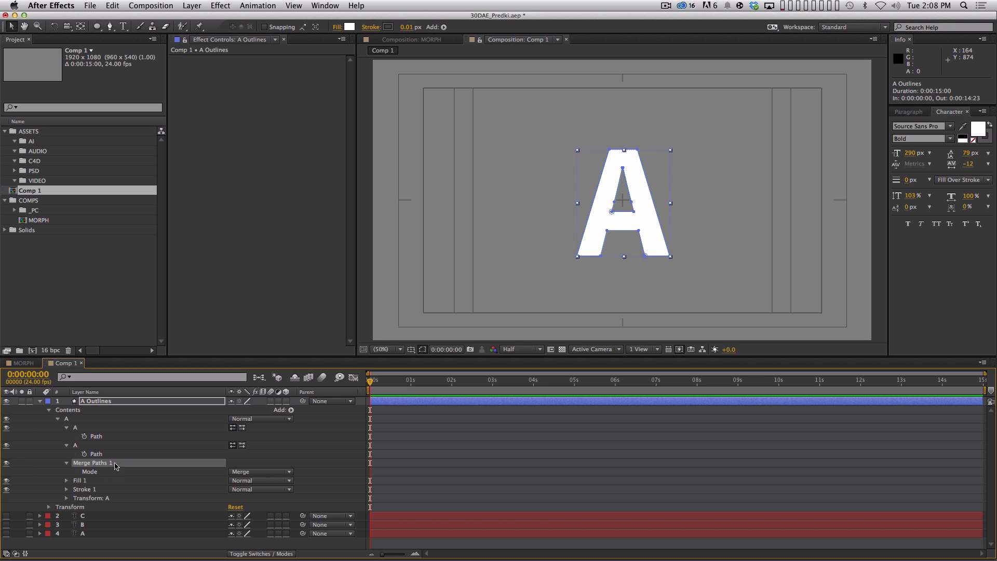
# Step: Try adding an Offset Paths operator to the A outlines, and undo it
pyautogui.click(292, 411)
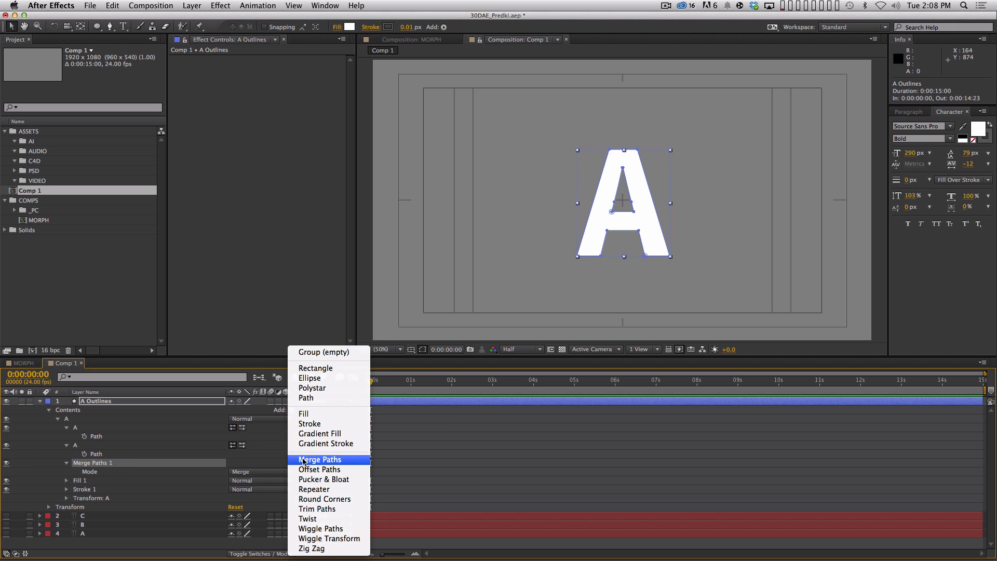
pyautogui.press('Return')
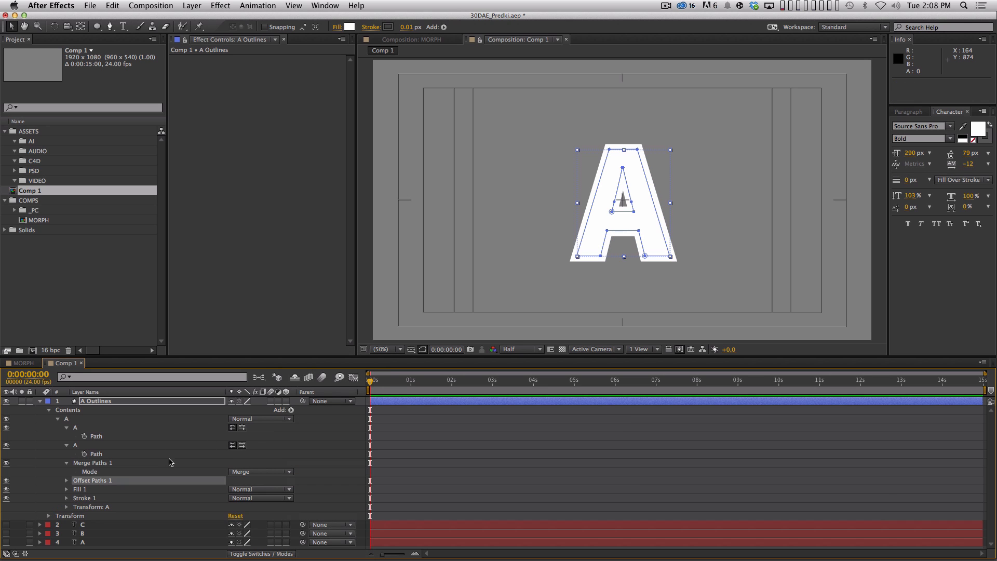
pyautogui.press('super+z')
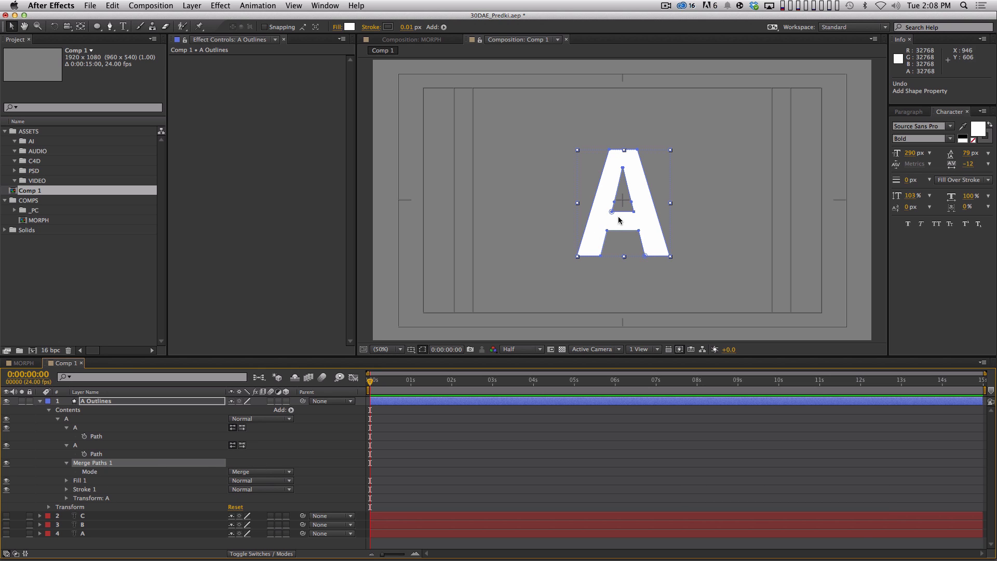
# Step: Collapse and hide the A Outlines layer, and create shapes from the B text layer
pyautogui.click(41, 401)
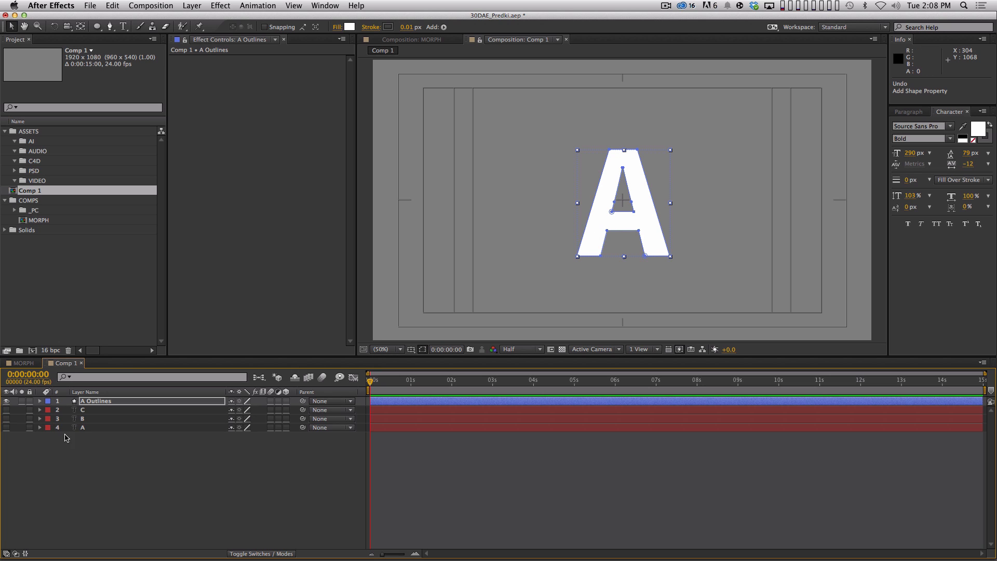
pyautogui.click(6, 401)
pyautogui.click(104, 419)
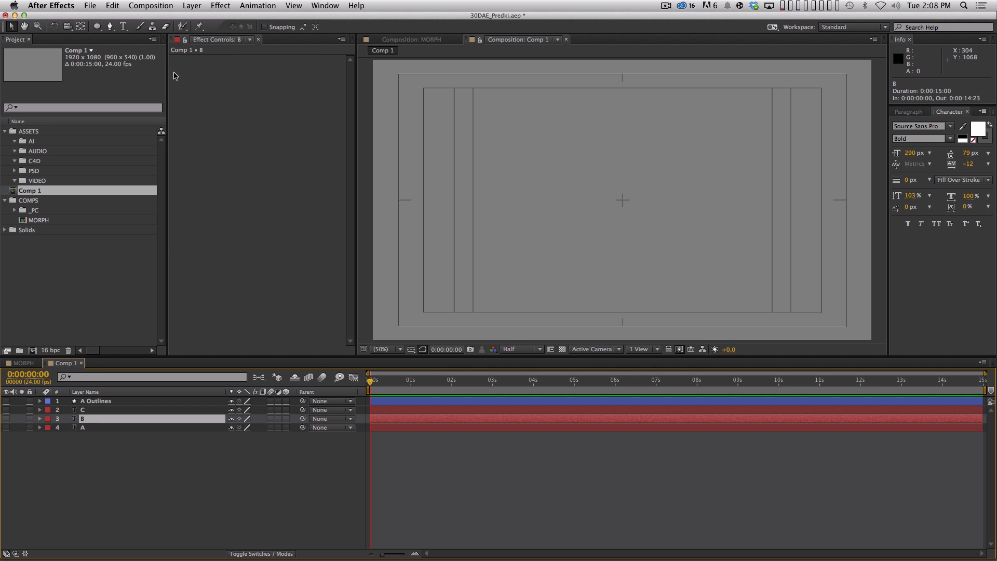
pyautogui.click(191, 6)
pyautogui.click(234, 313)
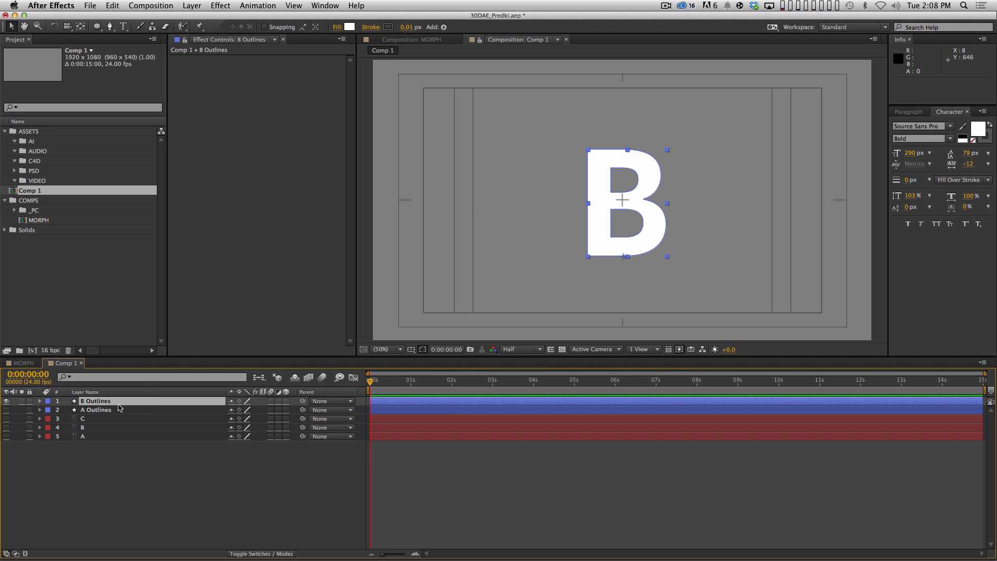
# Step: Examine the individual paths inside the B Outlines layer, and collapse the layer
pyautogui.press('u')
pyautogui.press('u')
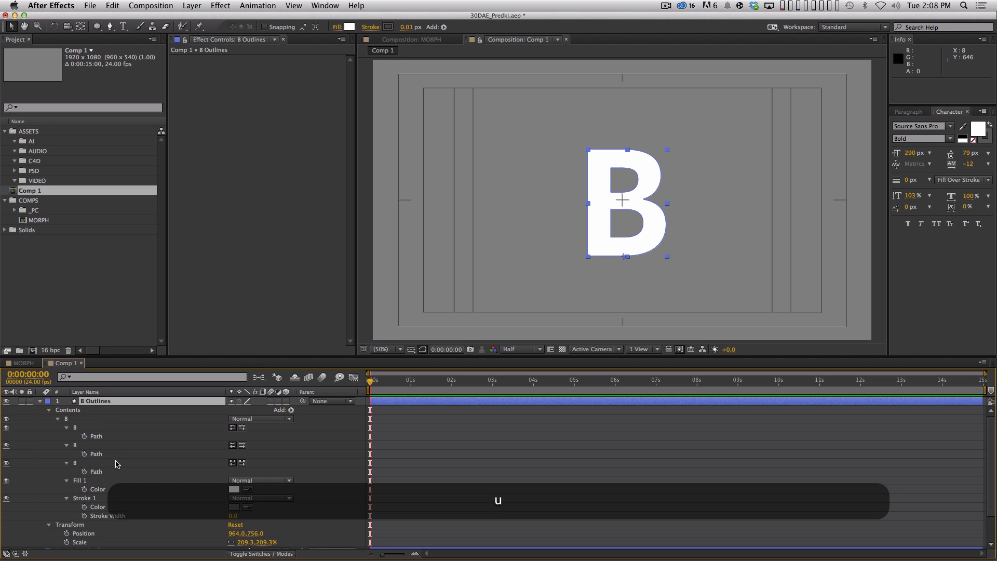
pyautogui.click(97, 437)
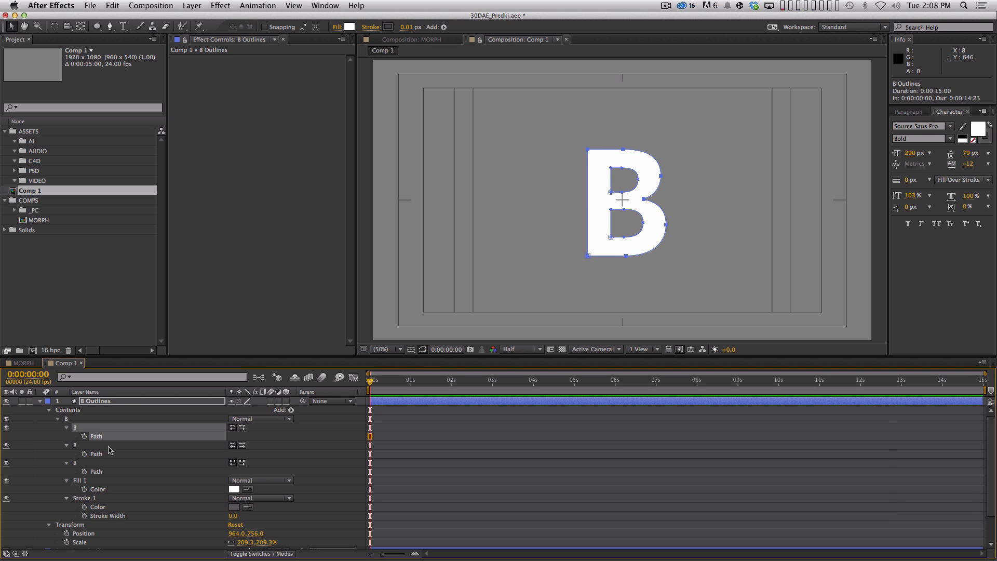
pyautogui.click(105, 463)
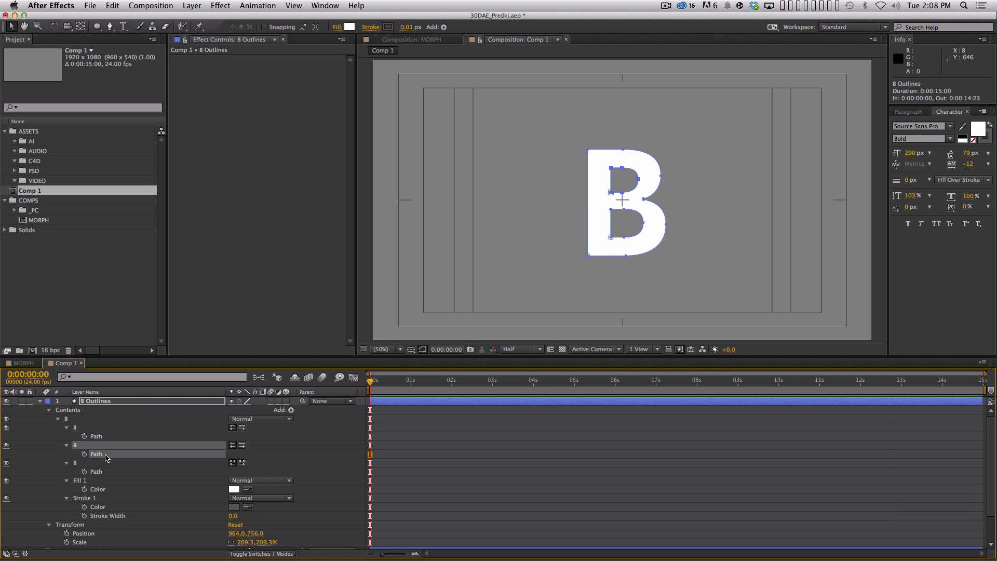
pyautogui.click(48, 413)
pyautogui.click(39, 401)
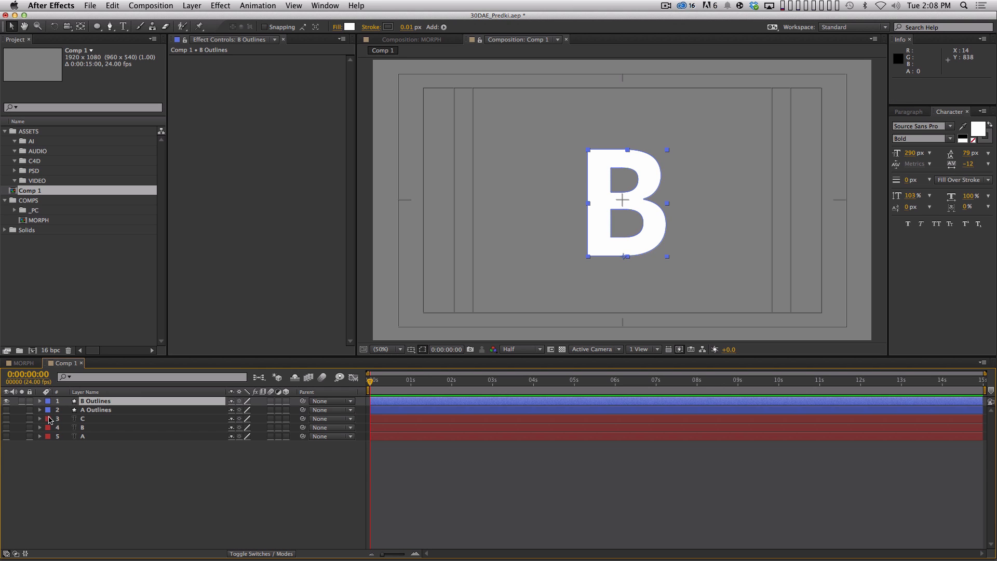
# Step: Hide the B Outlines layer and create shapes from the C text layer
pyautogui.click(6, 401)
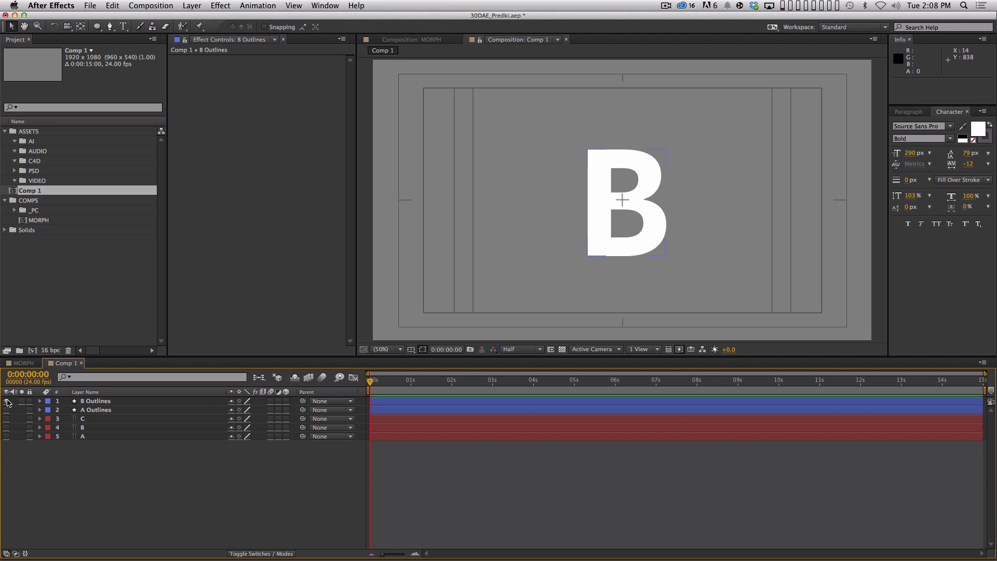
pyautogui.click(94, 419)
pyautogui.click(192, 5)
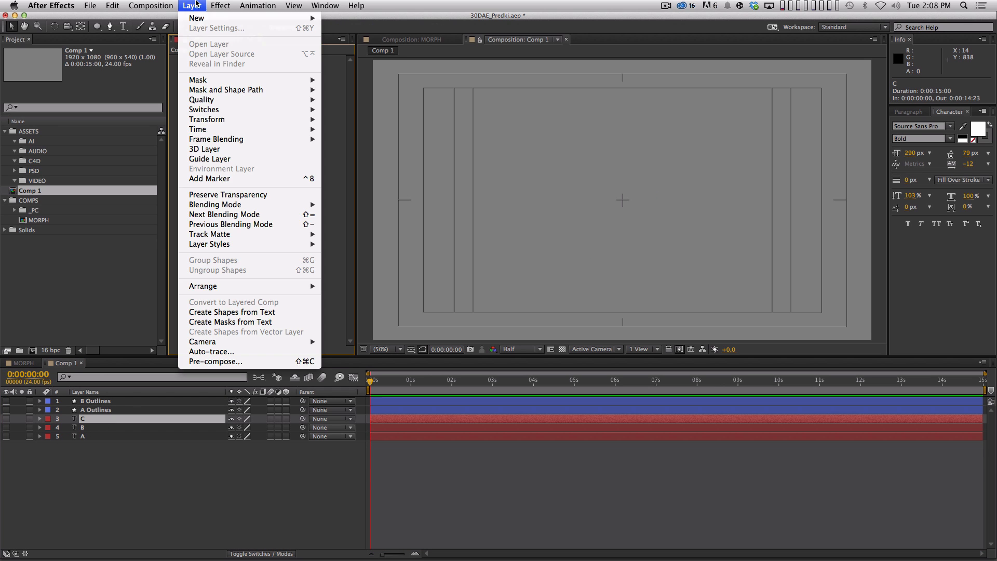
pyautogui.click(279, 312)
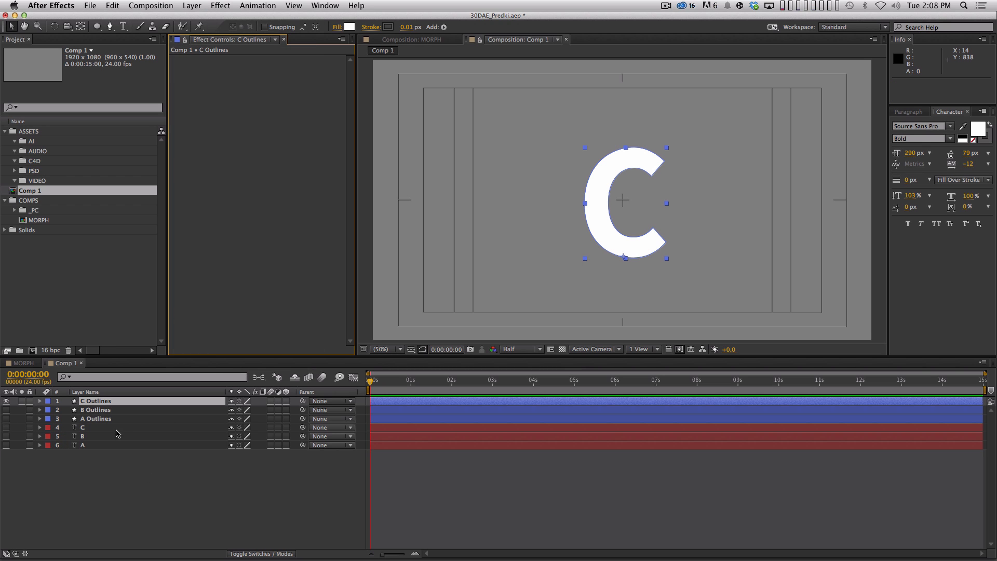
# Step: Examine the path inside the C Outlines layer, collapse the layer and deselect it
pyautogui.press('u')
pyautogui.press('u')
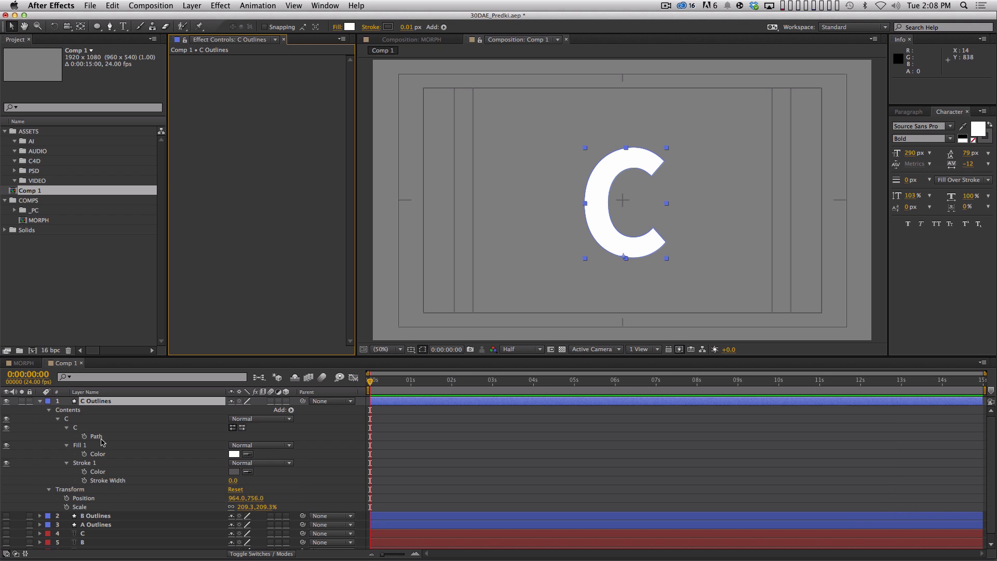
pyautogui.click(97, 437)
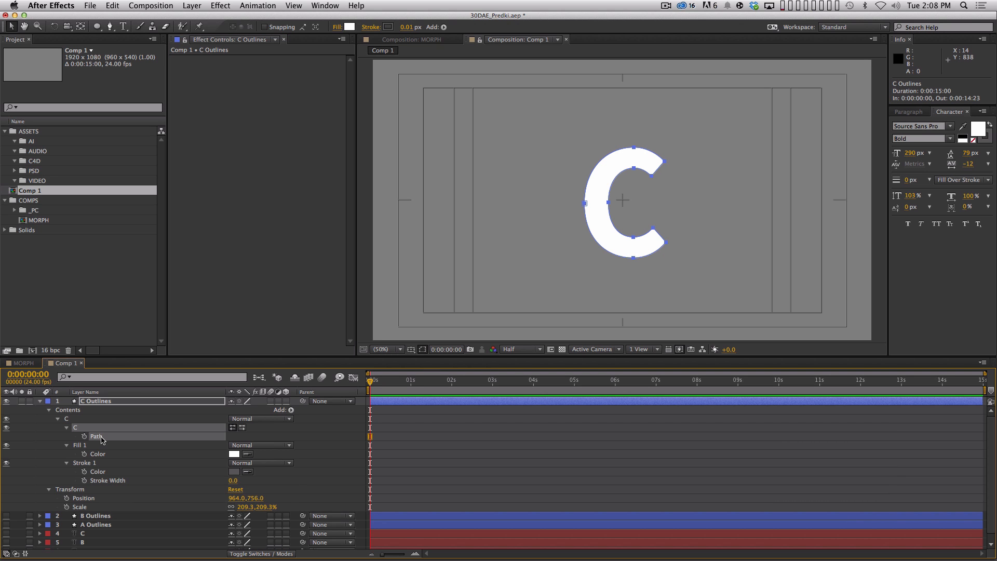
pyautogui.click(39, 401)
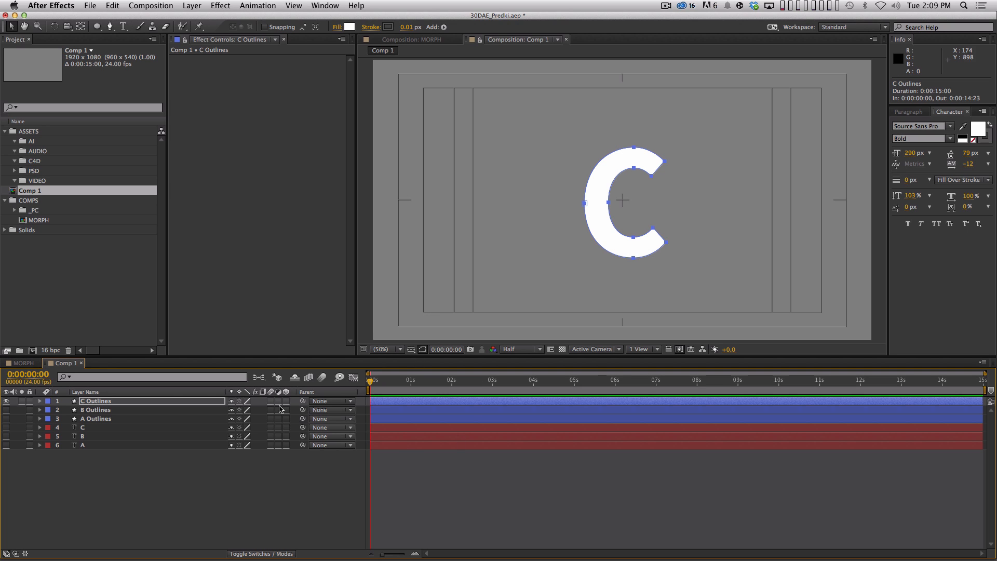
pyautogui.click(277, 462)
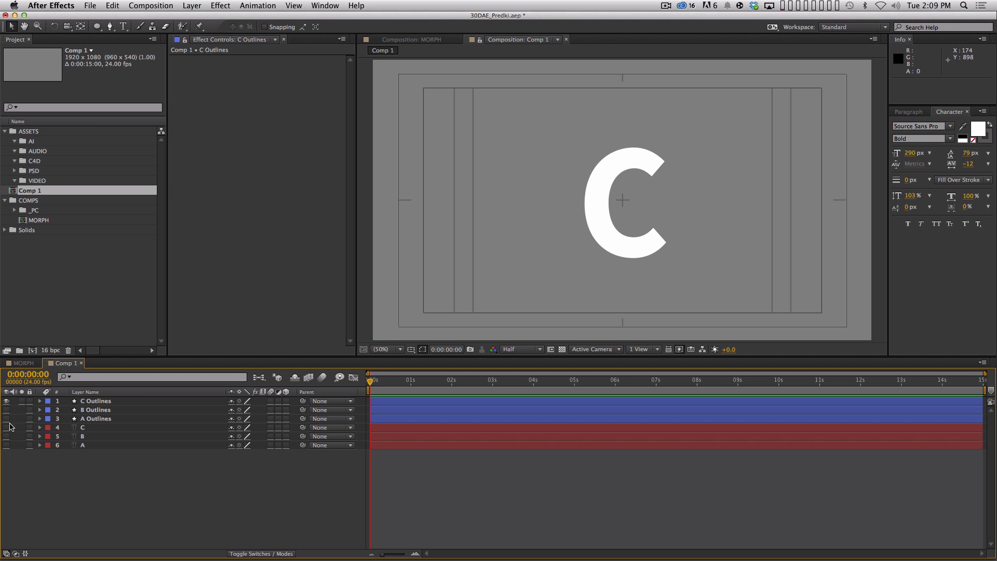
# Step: Hide the C Outlines layer and add a new empty shape layer named A-B-C
pyautogui.click(7, 400)
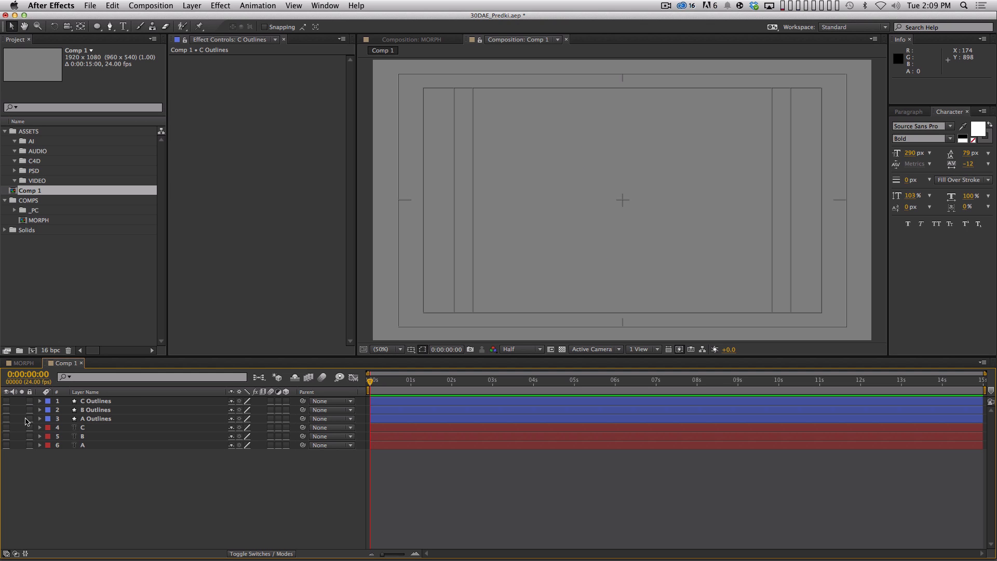
pyautogui.click(192, 6)
pyautogui.moveTo(205, 18)
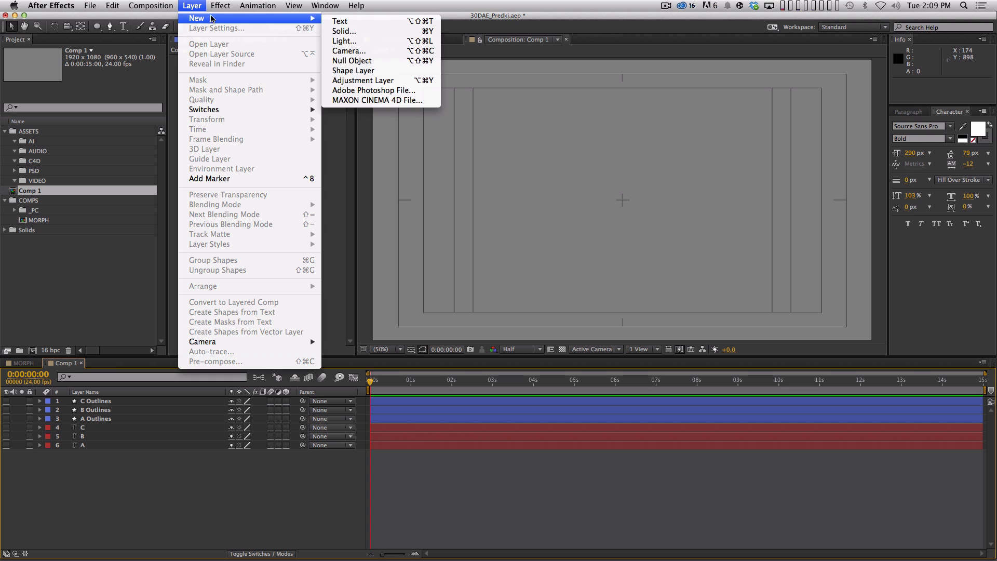
pyautogui.click(367, 71)
pyautogui.hotkey('shift', 'Return')
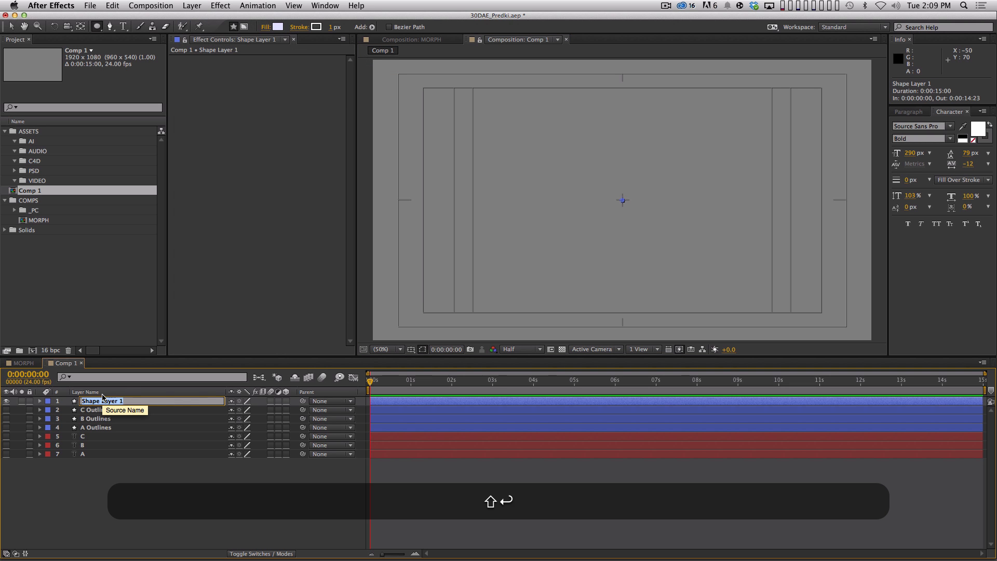
pyautogui.write('A-B-C')
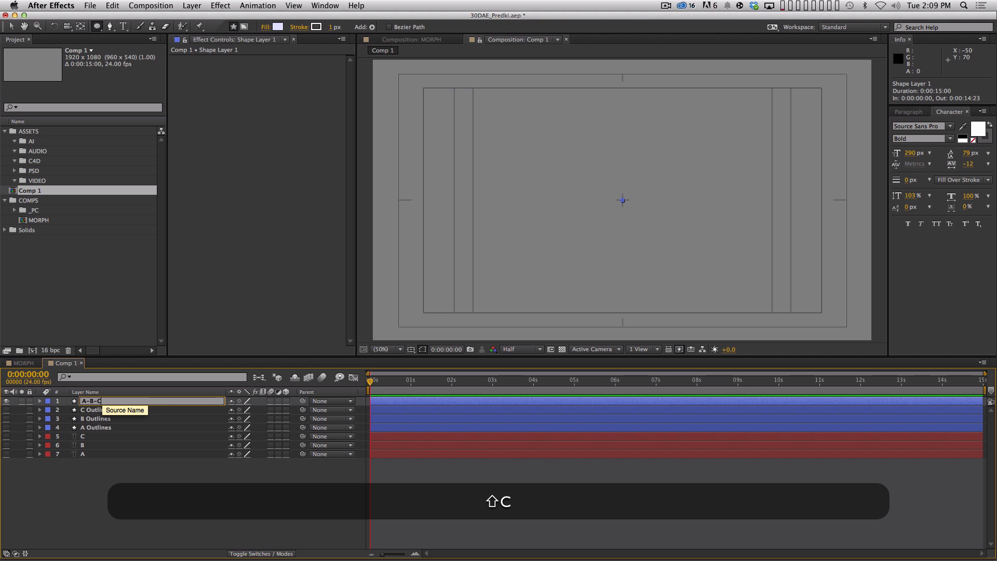
pyautogui.press('Return')
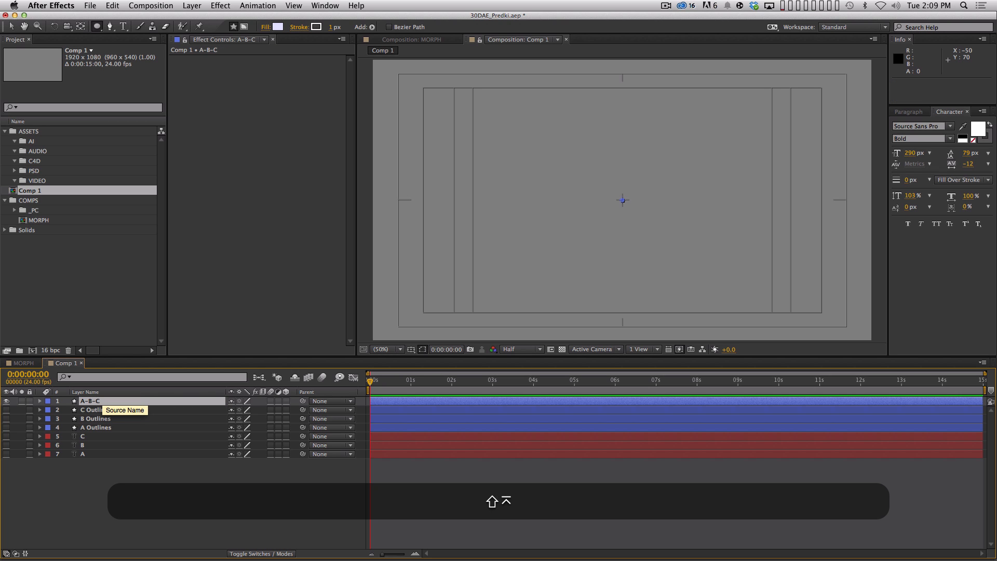
# Step: Add an empty path to the contents of the A-B-C layer and reveal its Path property
pyautogui.click(40, 401)
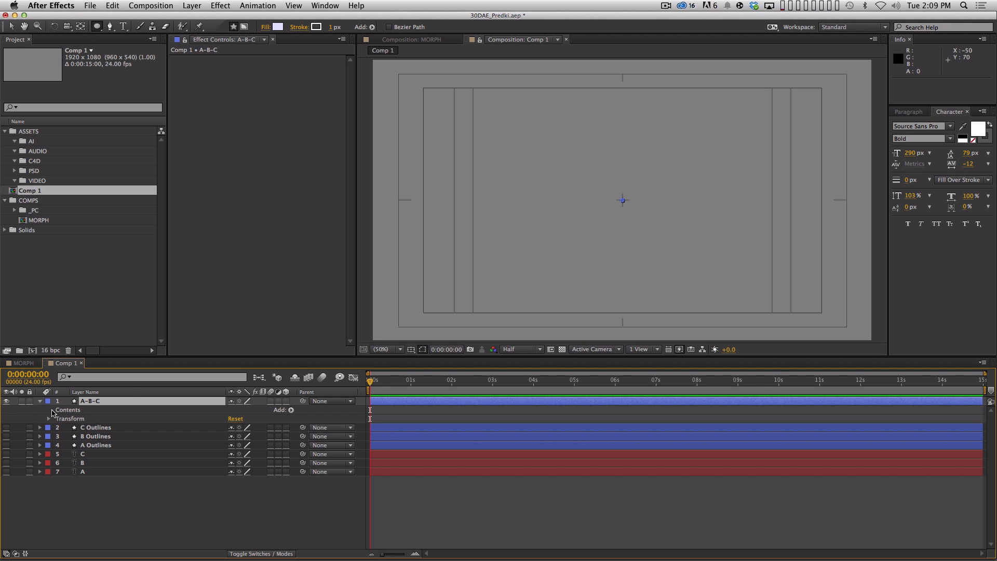
pyautogui.click(291, 411)
pyautogui.click(310, 398)
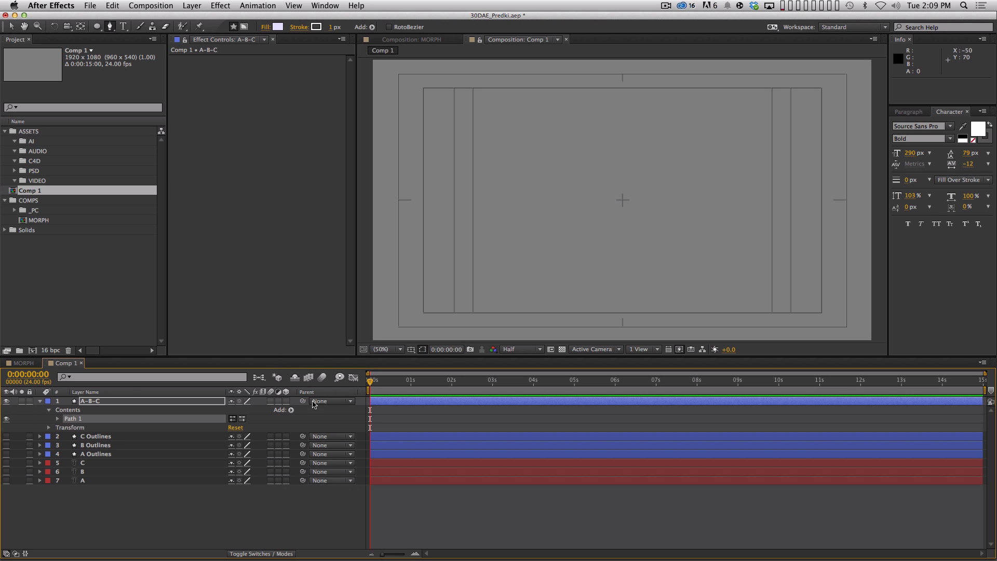
pyautogui.click(57, 419)
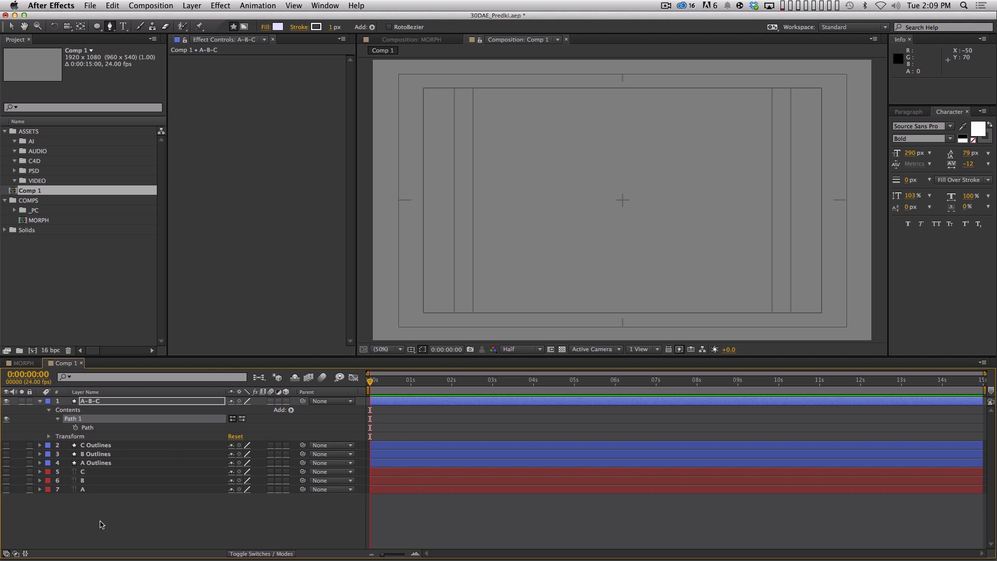
# Step: Show the A Outlines layer, expand it, and identify which Path property holds the letter's outer contour
pyautogui.click(68, 463)
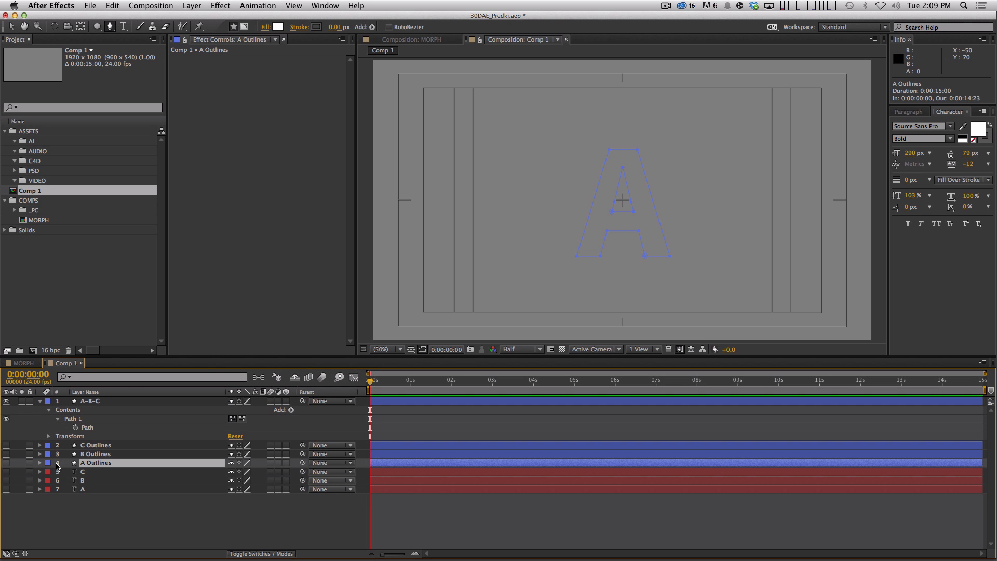
pyautogui.click(7, 462)
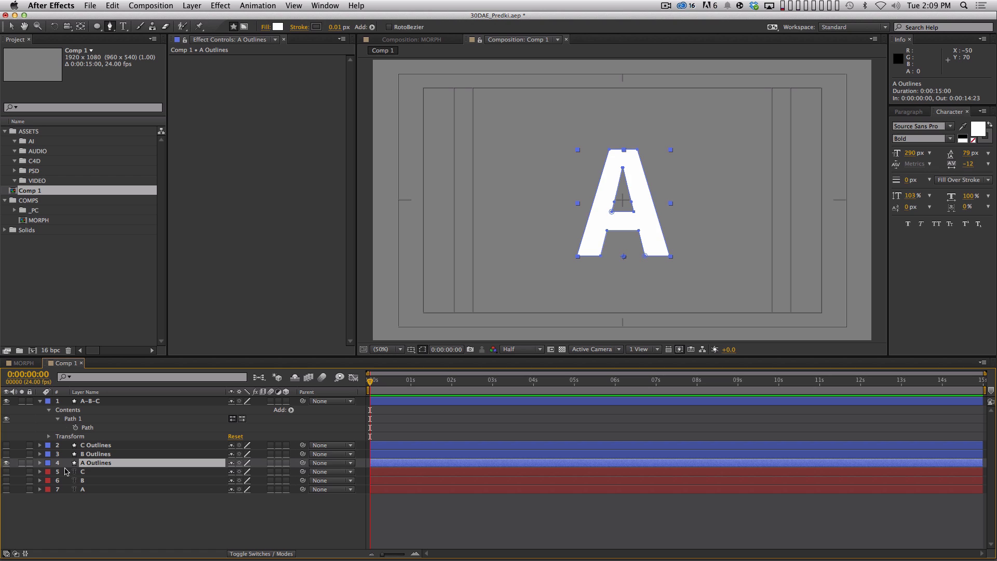
pyautogui.click(39, 463)
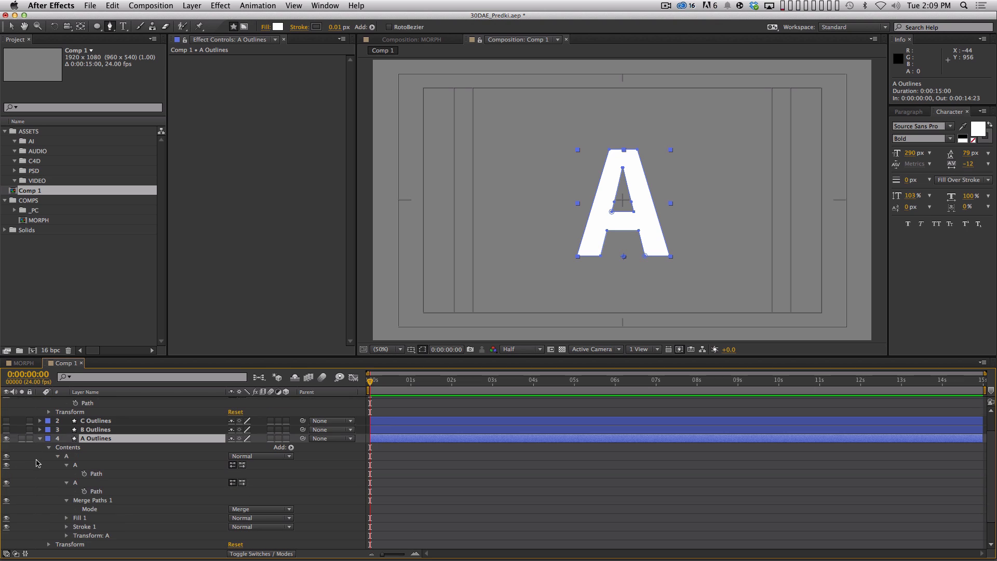
pyautogui.click(96, 473)
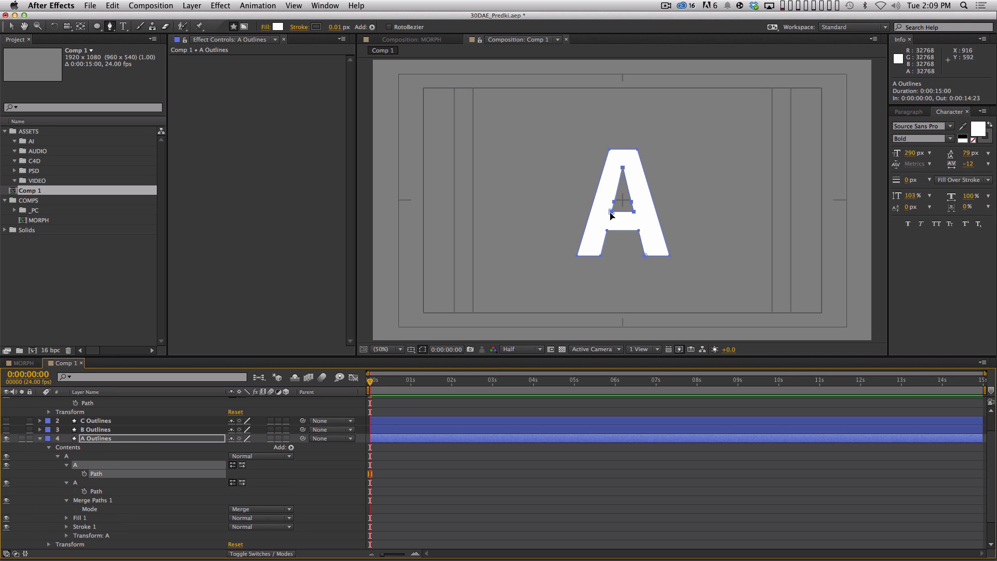
pyautogui.click(104, 492)
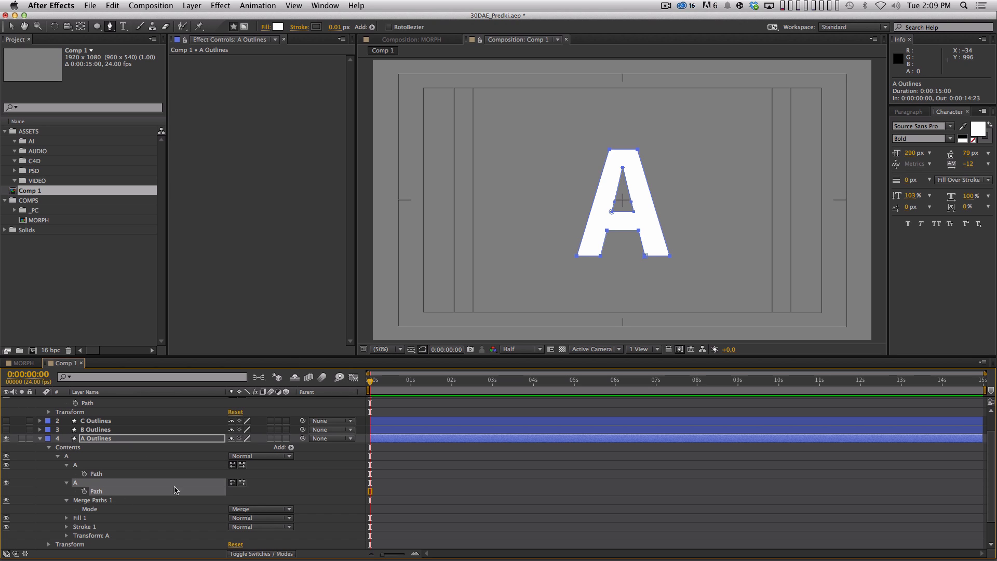
# Step: Keyframe the outer path of the A outlines at 0:00:00:00 and copy that keyframe to the A-B-C layer's Path 1
pyautogui.click(84, 492)
pyautogui.click(402, 478)
pyautogui.moveTo(385, 480); pyautogui.dragTo(362, 506)
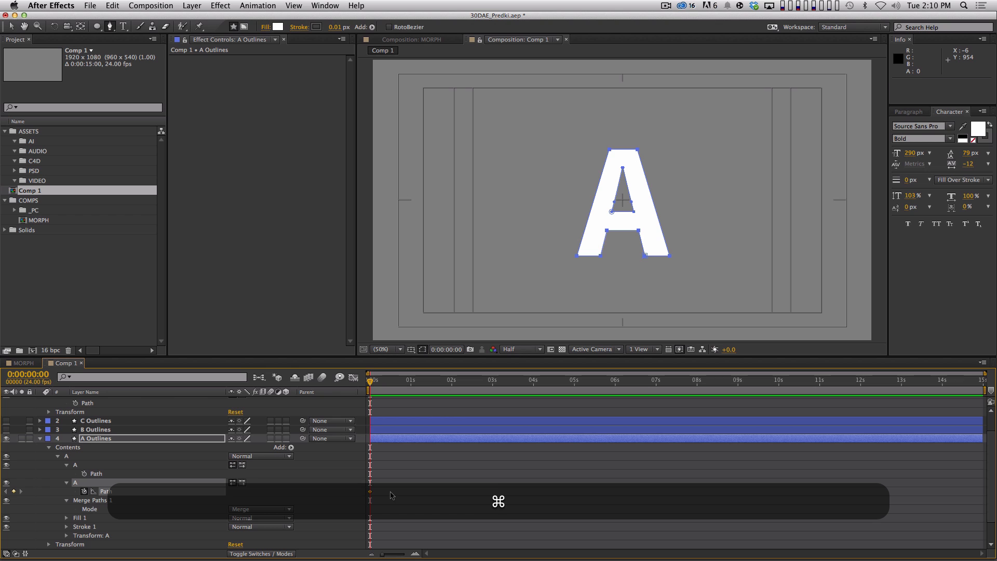
pyautogui.press('super+c')
pyautogui.scroll(2, 178, 431)
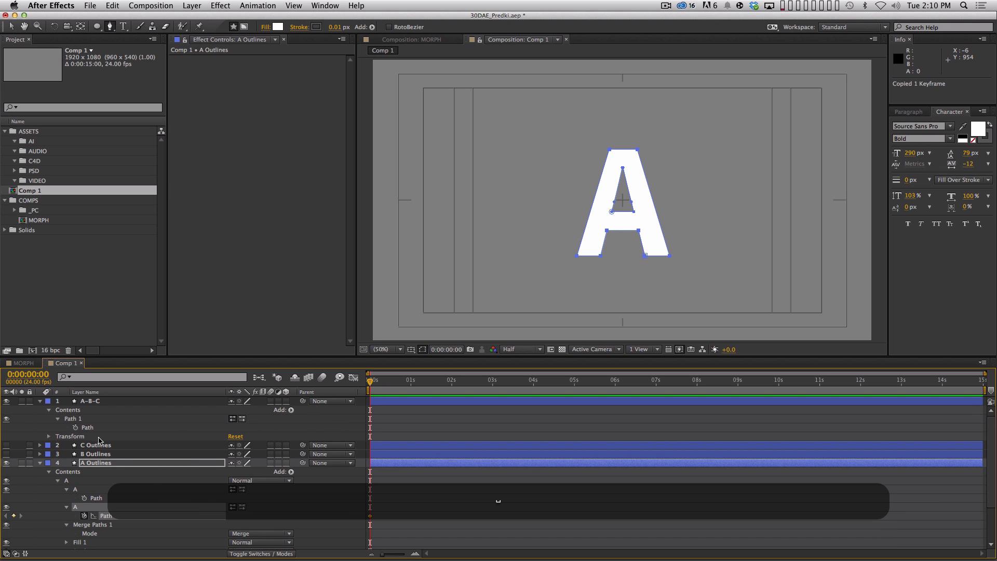
pyautogui.click(96, 428)
pyautogui.press('super+v')
pyautogui.press('super+v')
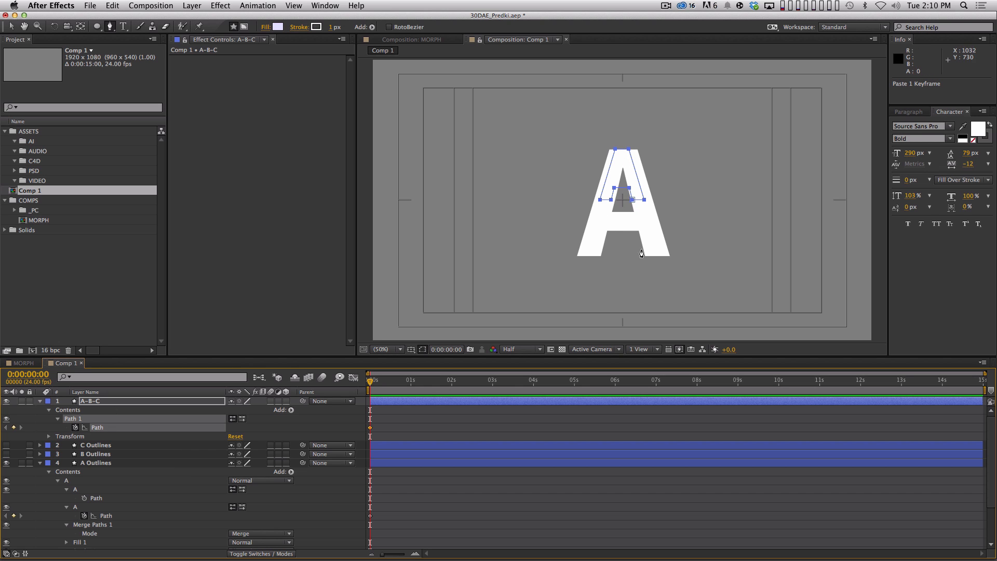
# Step: Reveal the scale of the A Outlines layer and set the A-B-C layer's scale to the same 209.3%
pyautogui.press('v')
pyautogui.click(118, 463)
pyautogui.press('s')
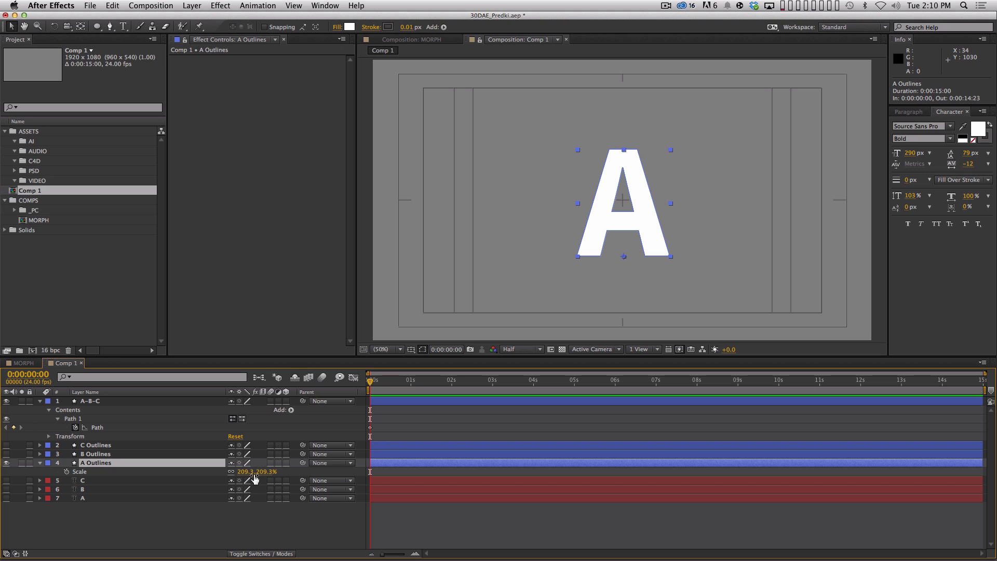
pyautogui.click(123, 404)
pyautogui.press('s')
pyautogui.click(247, 410)
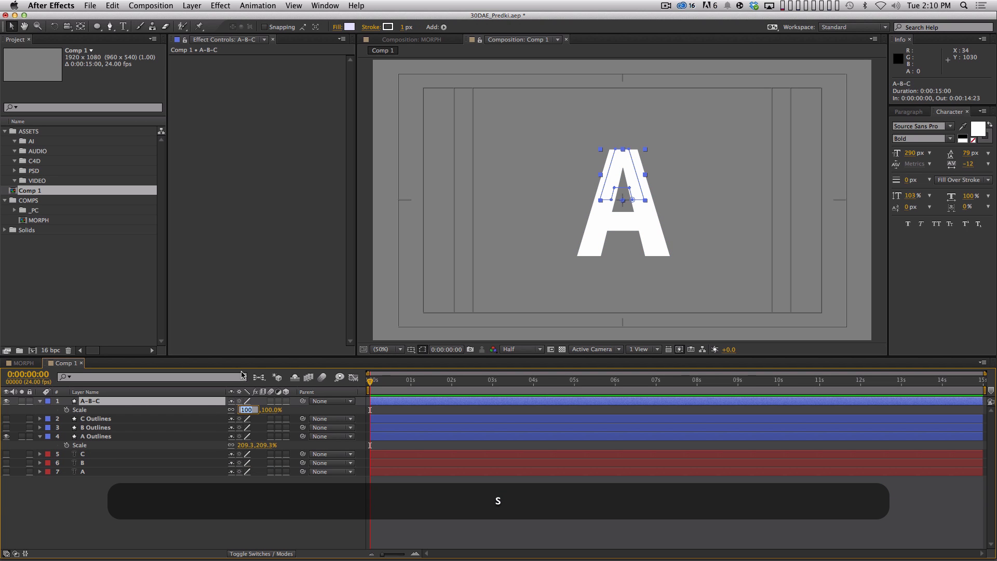
pyautogui.write('209.3')
pyautogui.press('Return')
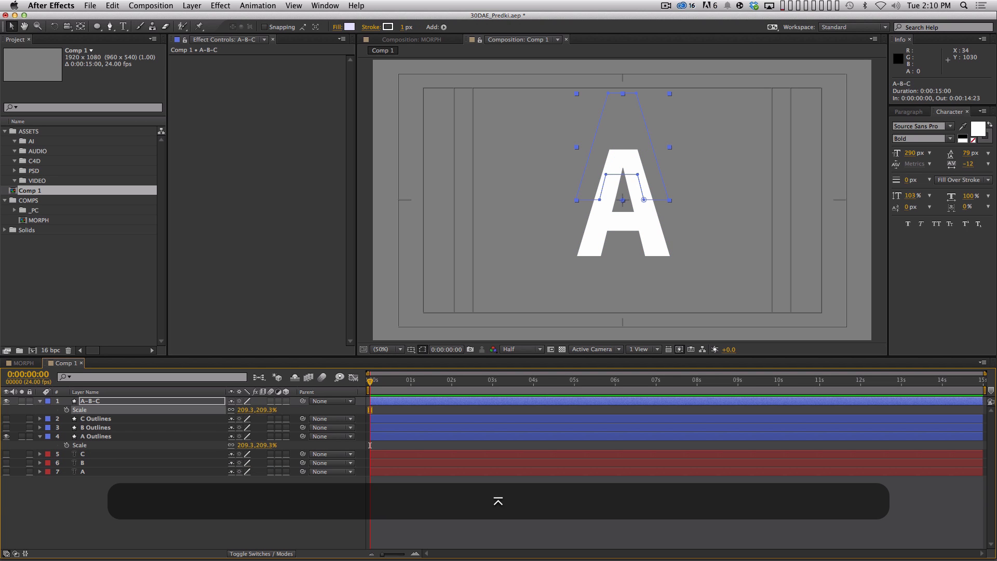
# Step: Move the A-B-C layer straight down onto the white A, to position 960, 756, and hide the A Outlines layer
pyautogui.press('v')
pyautogui.moveTo(630, 116); pyautogui.dragTo(644, 173)
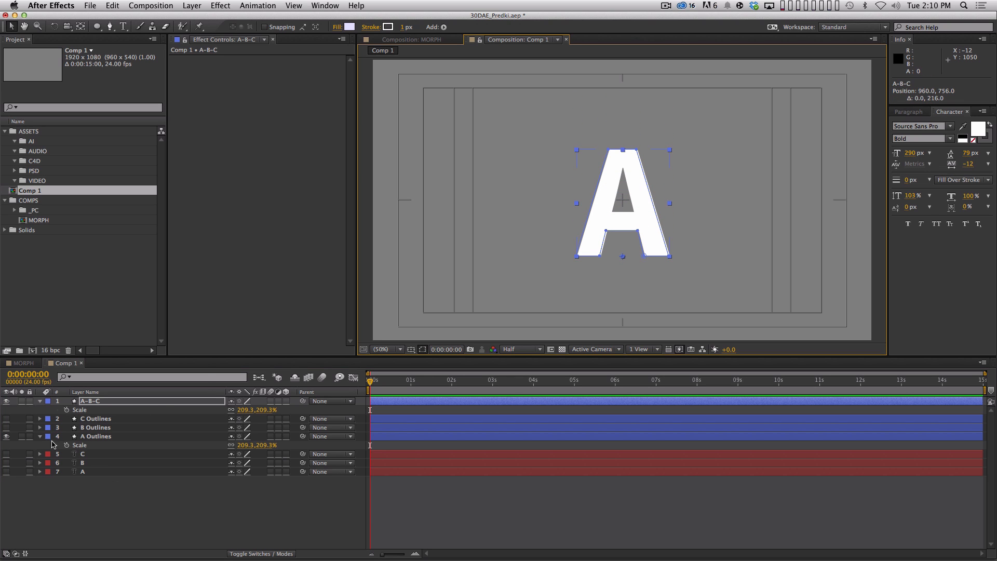
pyautogui.click(7, 436)
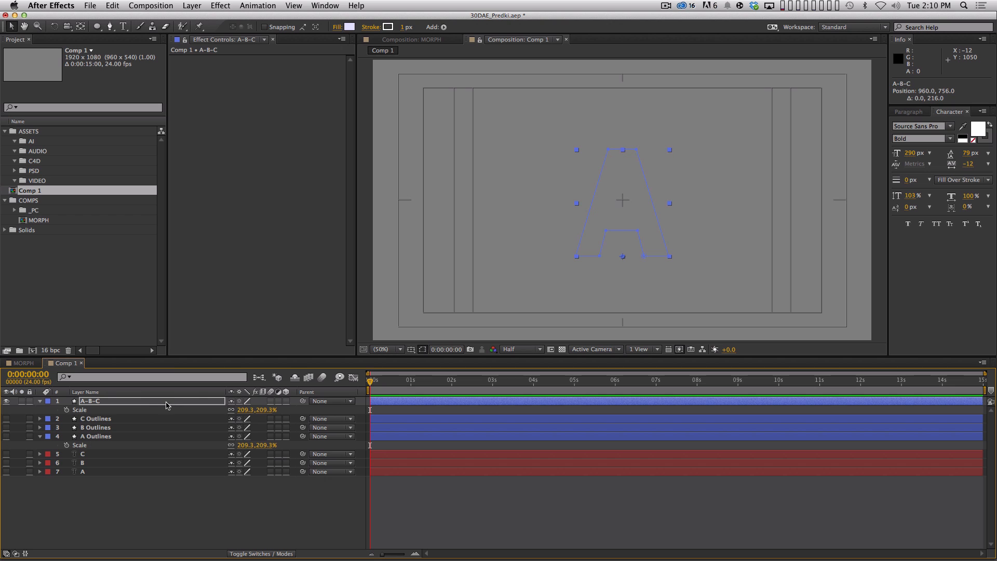
pyautogui.click(103, 419)
pyautogui.click(100, 427)
pyautogui.click(99, 437)
pyautogui.click(99, 420)
pyautogui.click(100, 428)
pyautogui.click(100, 435)
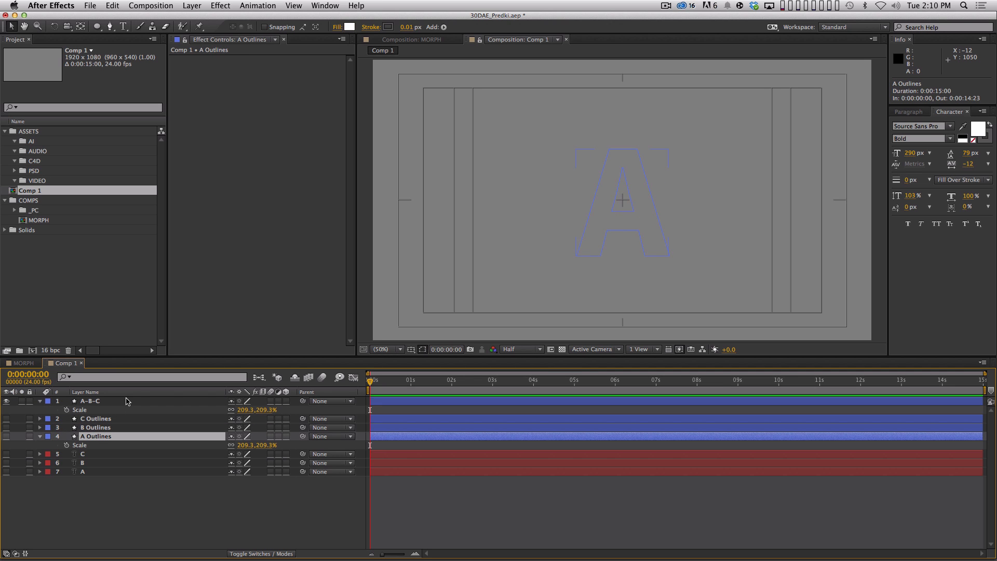
# Step: Add a Fill to the contents of the A-B-C shape layer
pyautogui.click(120, 402)
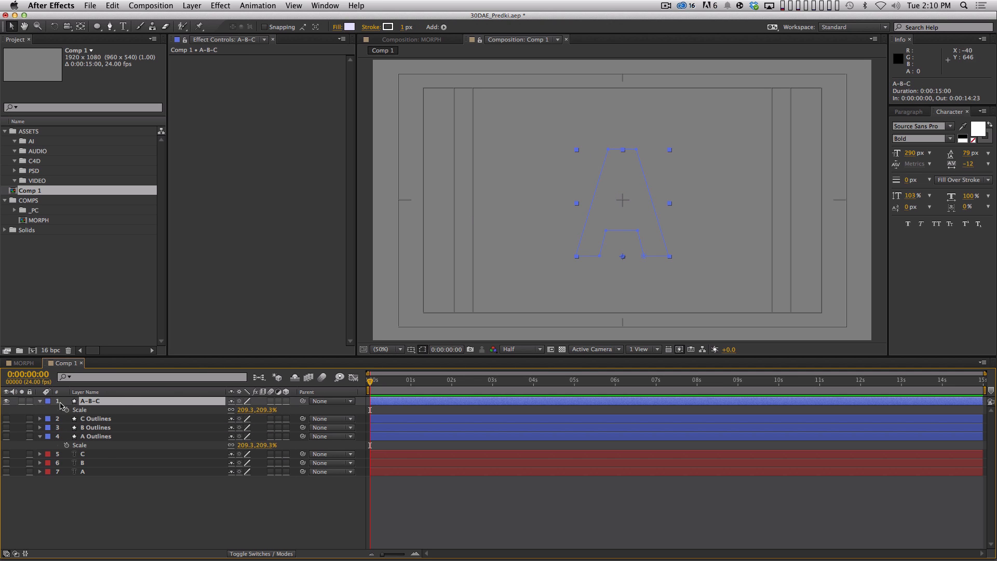
pyautogui.click(40, 402)
pyautogui.click(41, 401)
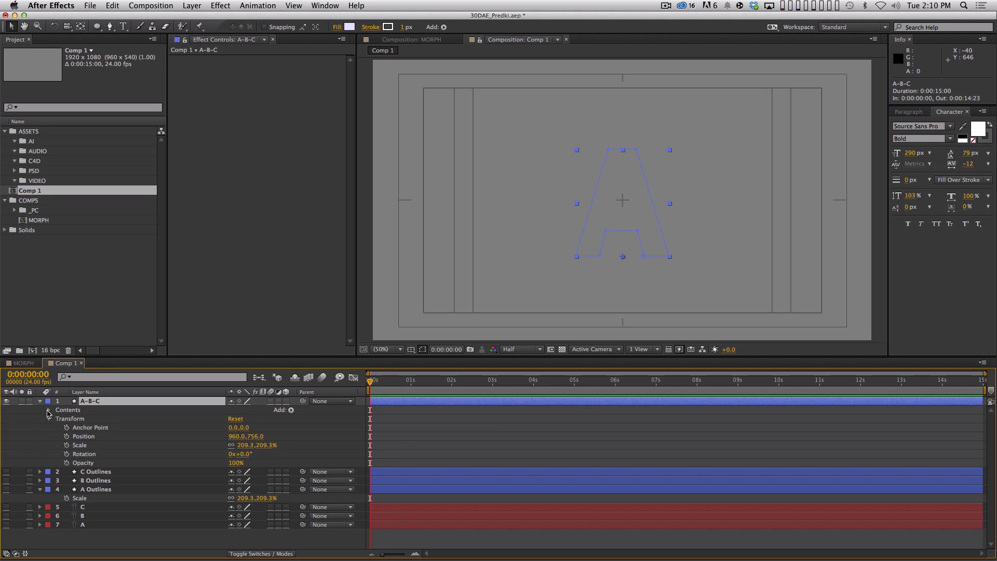
pyautogui.click(49, 411)
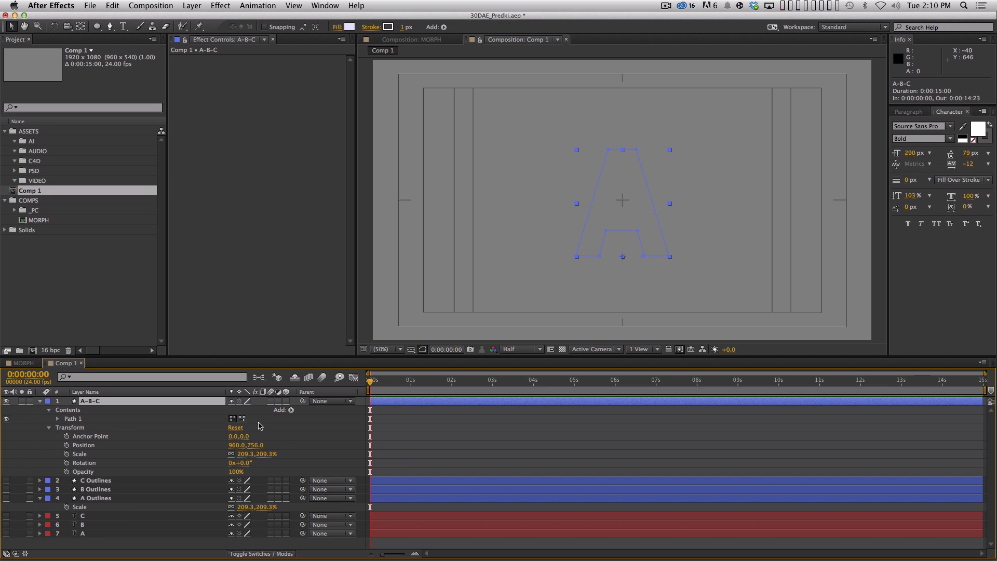
pyautogui.click(292, 410)
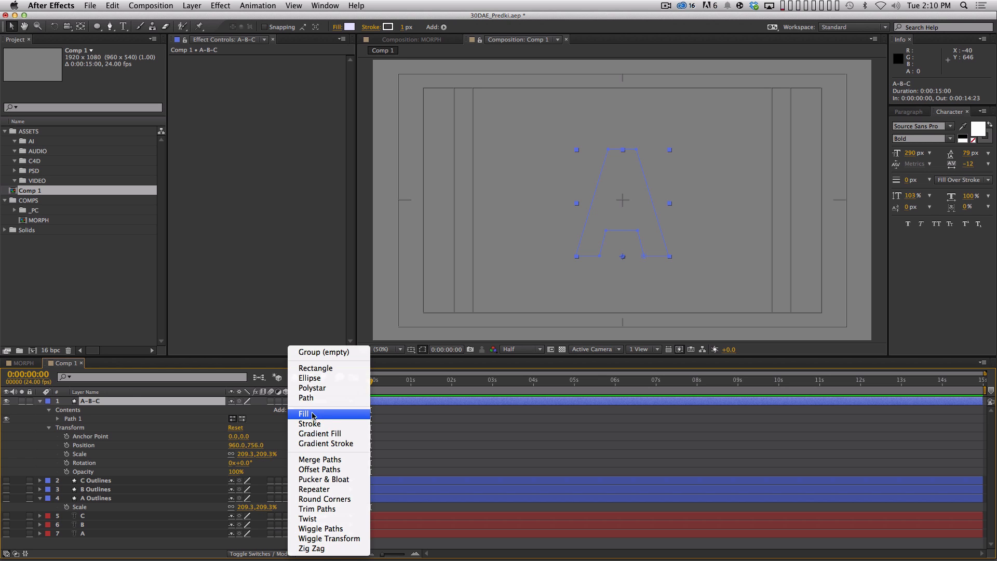
pyautogui.click(315, 416)
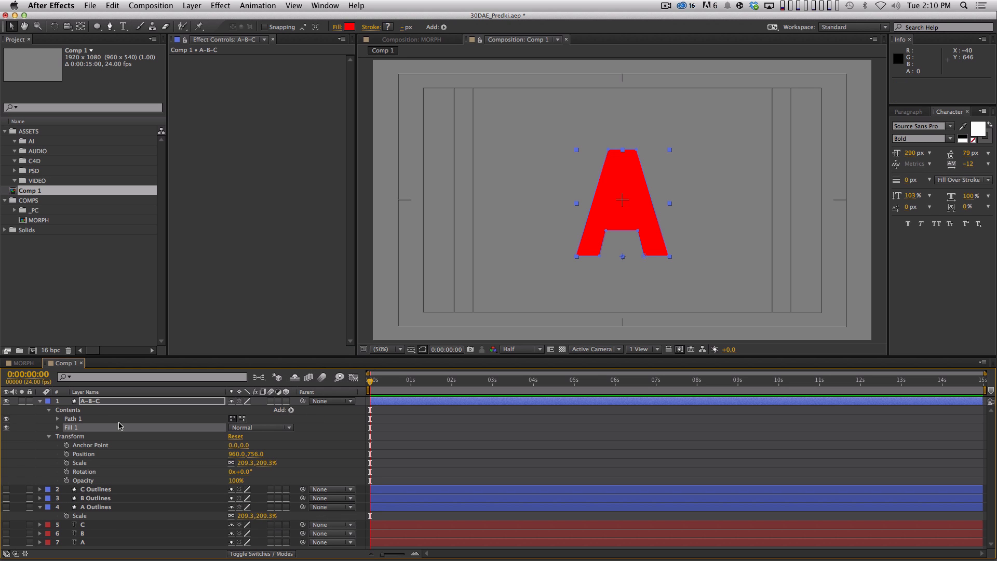
# Step: Set the color of the A-B-C layer's Fill 1 to white, FFFFFF
pyautogui.click(57, 428)
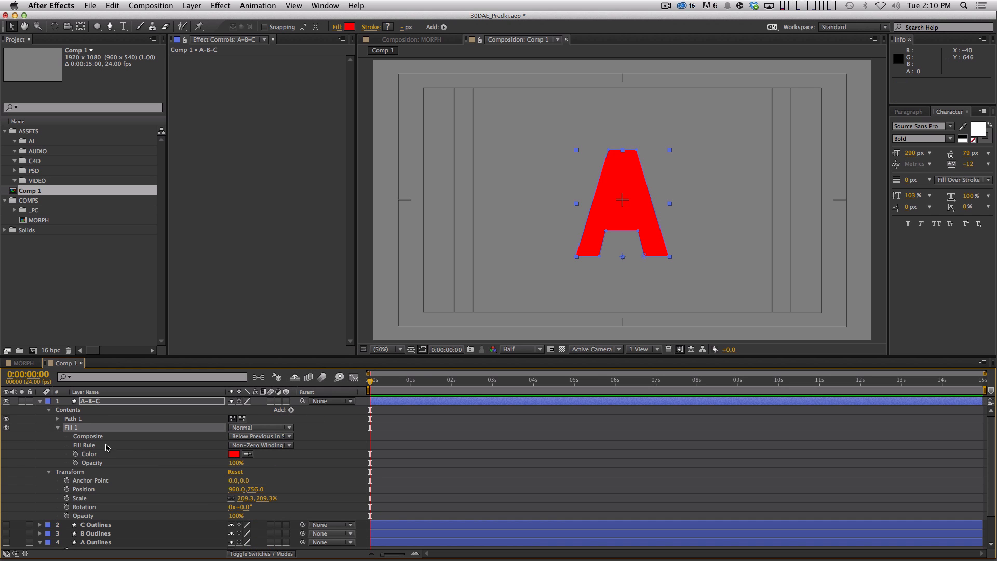
pyautogui.click(233, 454)
pyautogui.moveTo(322, 352); pyautogui.dragTo(275, 346)
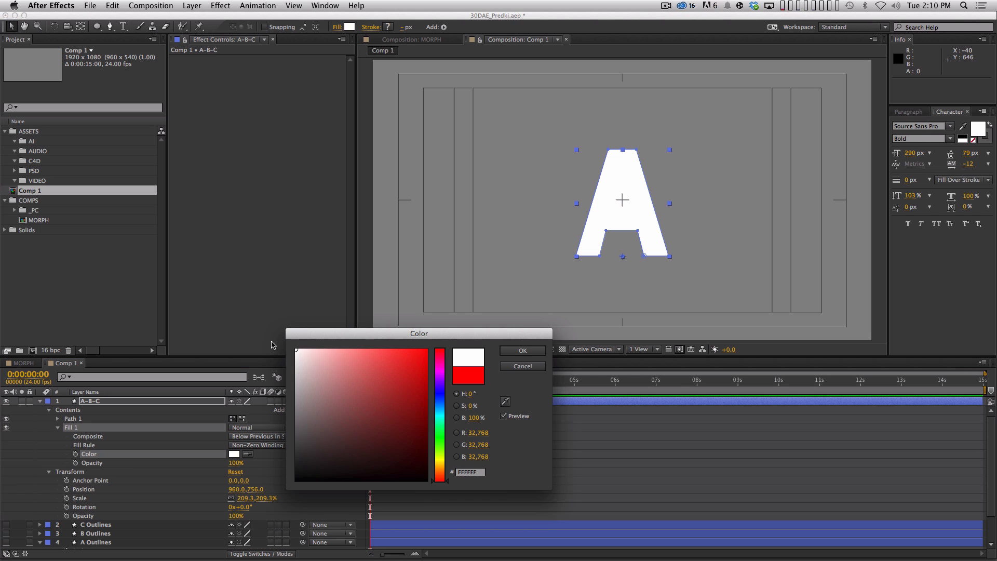
pyautogui.click(522, 350)
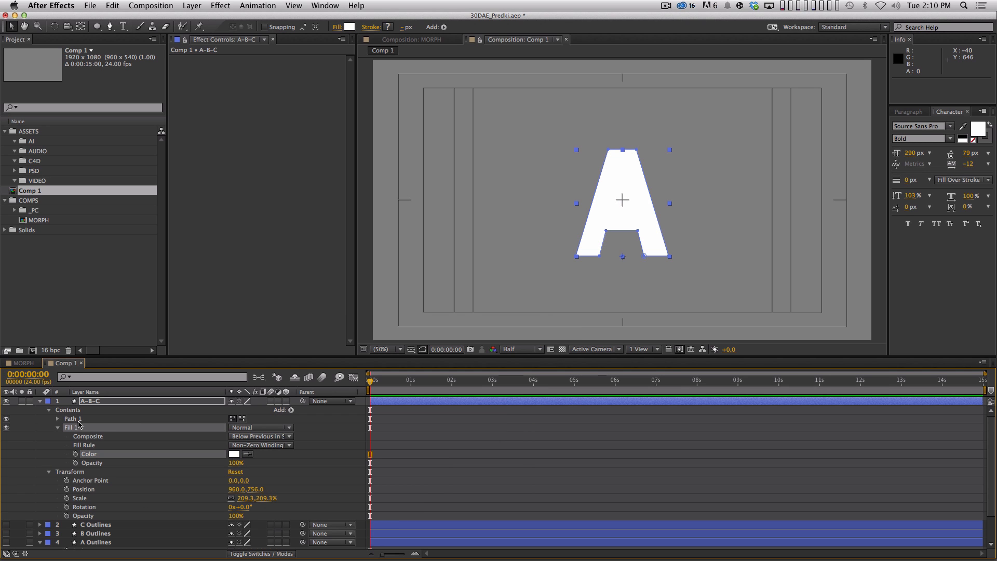
# Step: Check the keyframe on the A-B-C layer's Path 1, duplicate that path, and expand both copies to show their Path properties
pyautogui.click(70, 419)
pyautogui.click(57, 419)
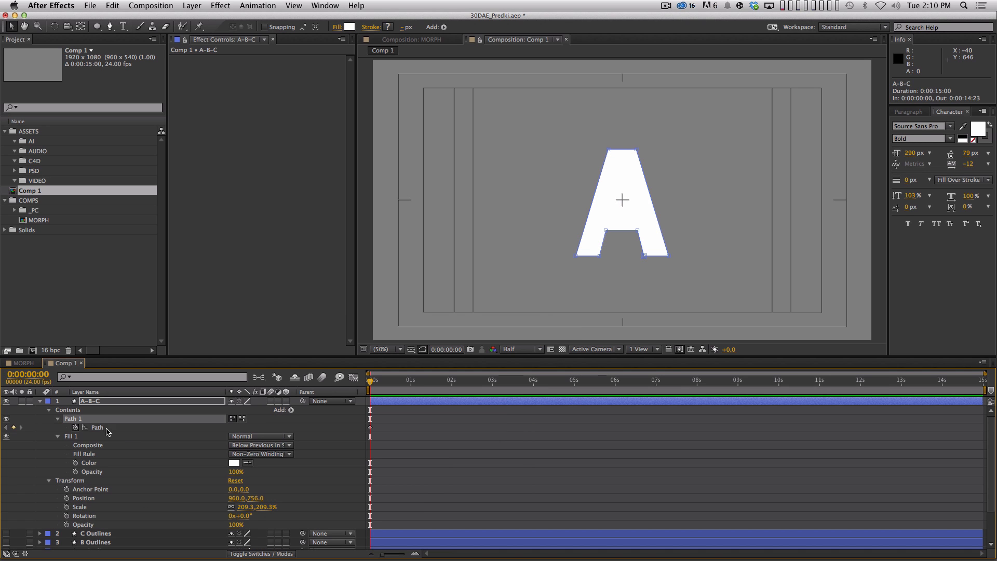
pyautogui.click(75, 428)
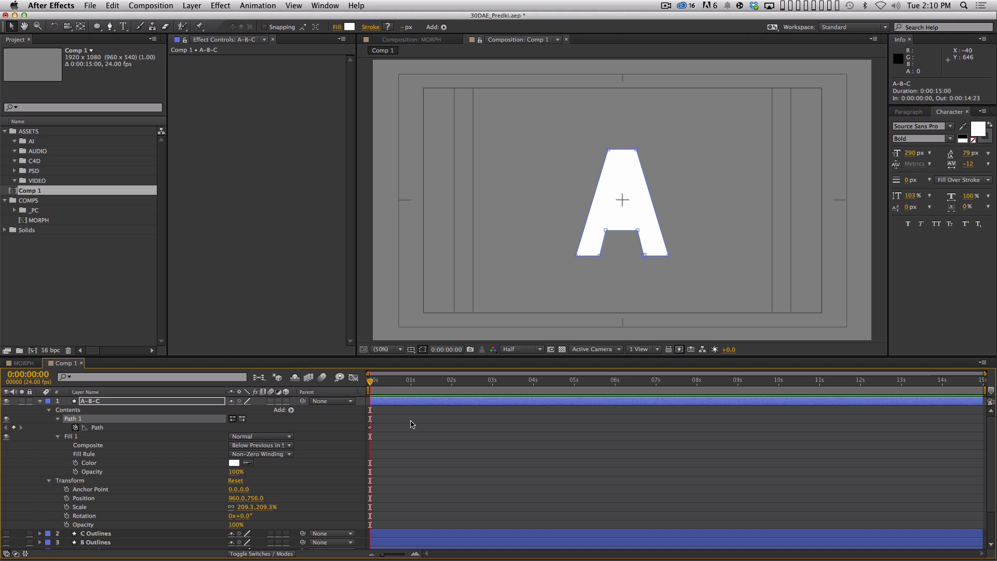
pyautogui.click(58, 419)
pyautogui.click(57, 428)
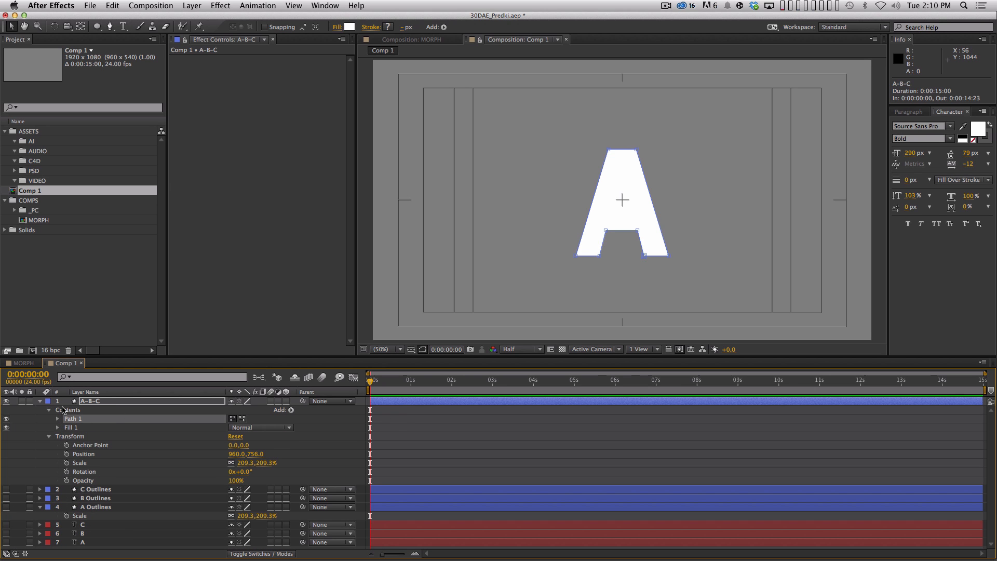
pyautogui.press('super')
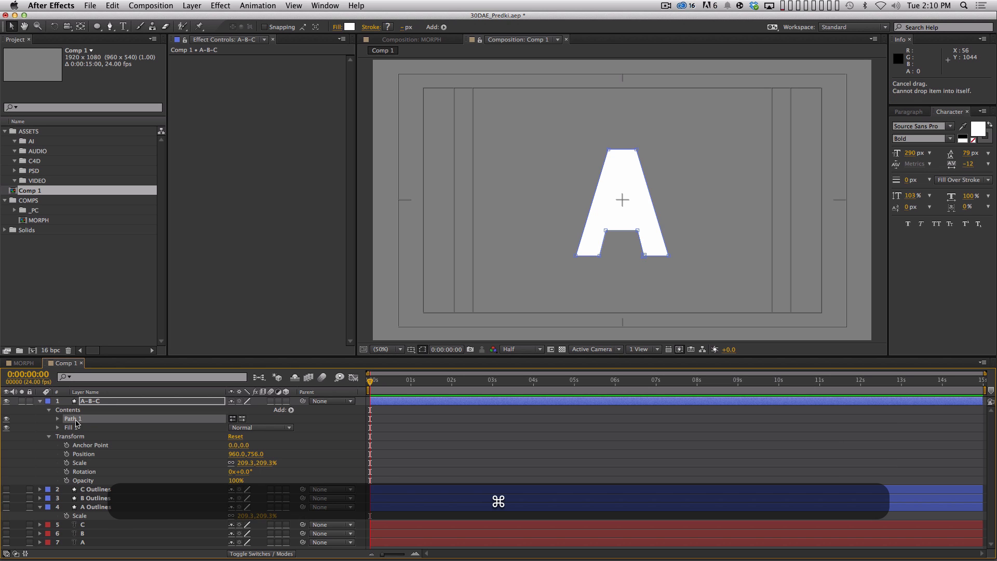
pyautogui.press('super+d')
pyautogui.click(57, 427)
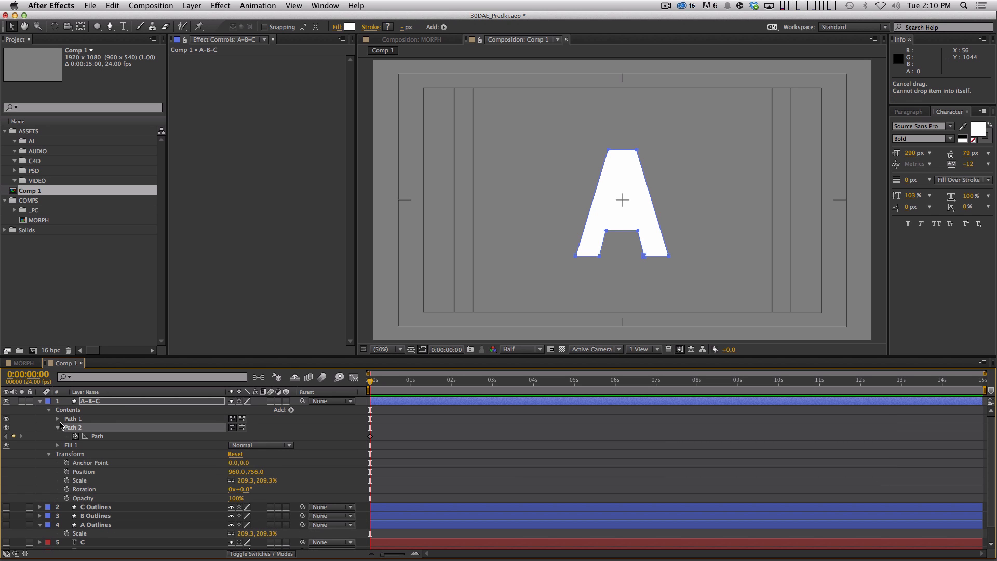
pyautogui.click(72, 419)
pyautogui.click(58, 419)
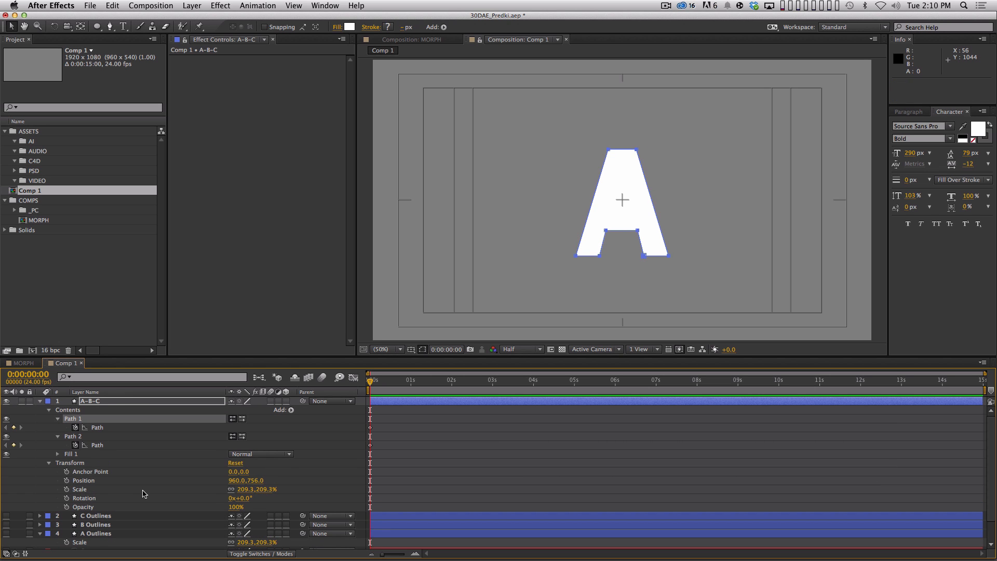
# Step: Reveal all modified properties of the A Outlines layer and identify which Path property holds the letter's inner triangle
pyautogui.scroll(-3, 135, 499)
pyautogui.click(111, 511)
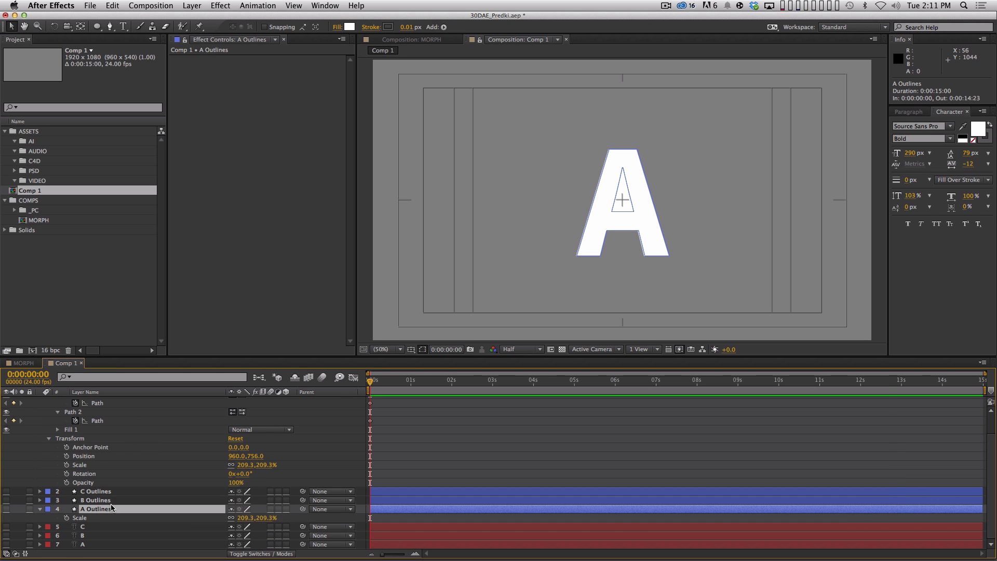
pyautogui.press('u')
pyautogui.press('u')
pyautogui.press('u')
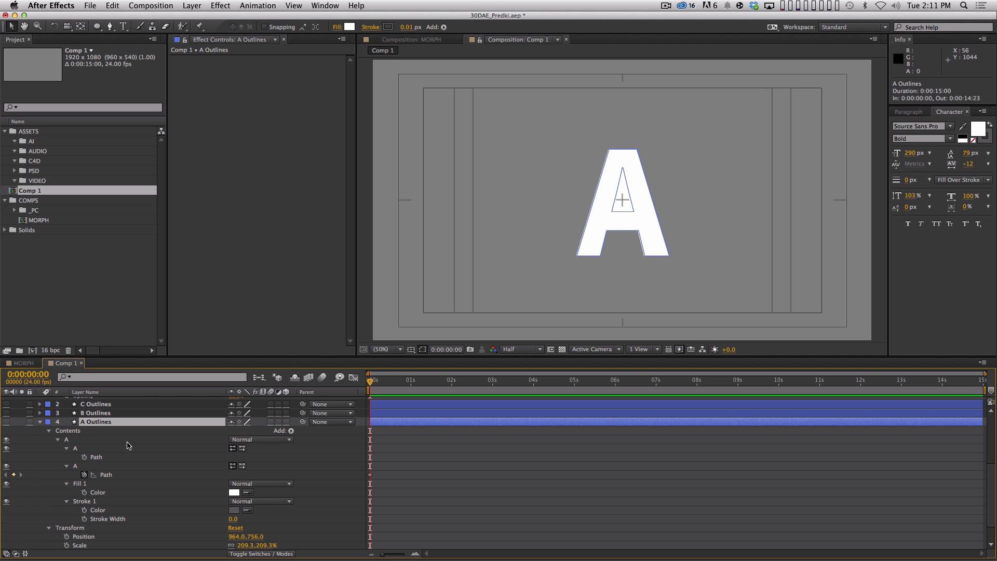
pyautogui.press('u')
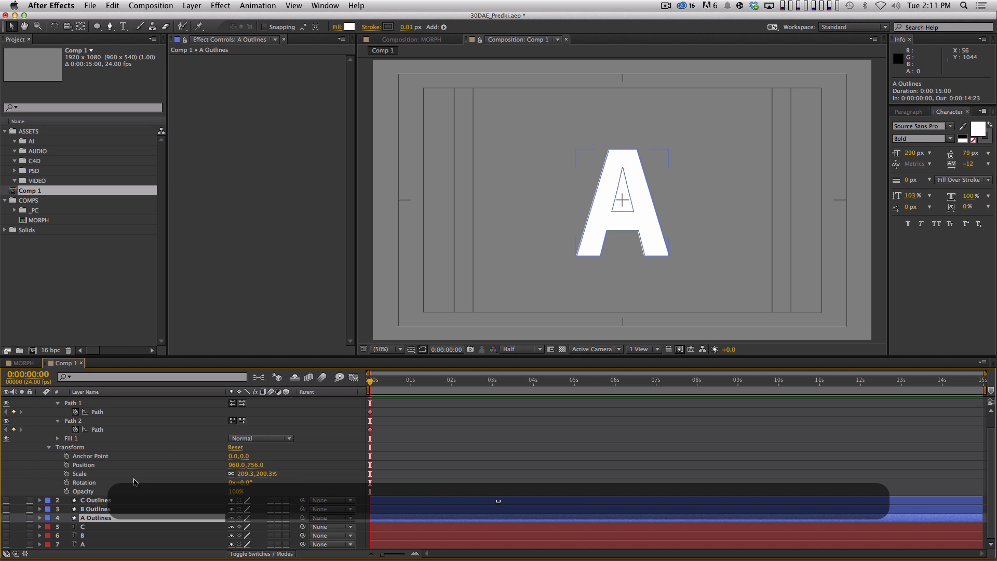
pyautogui.press('u')
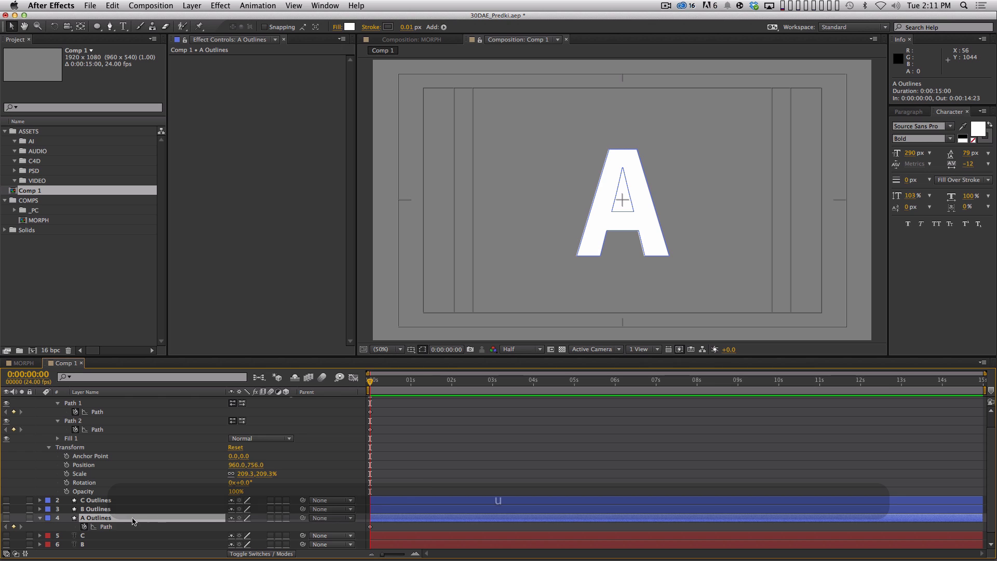
pyautogui.press('u')
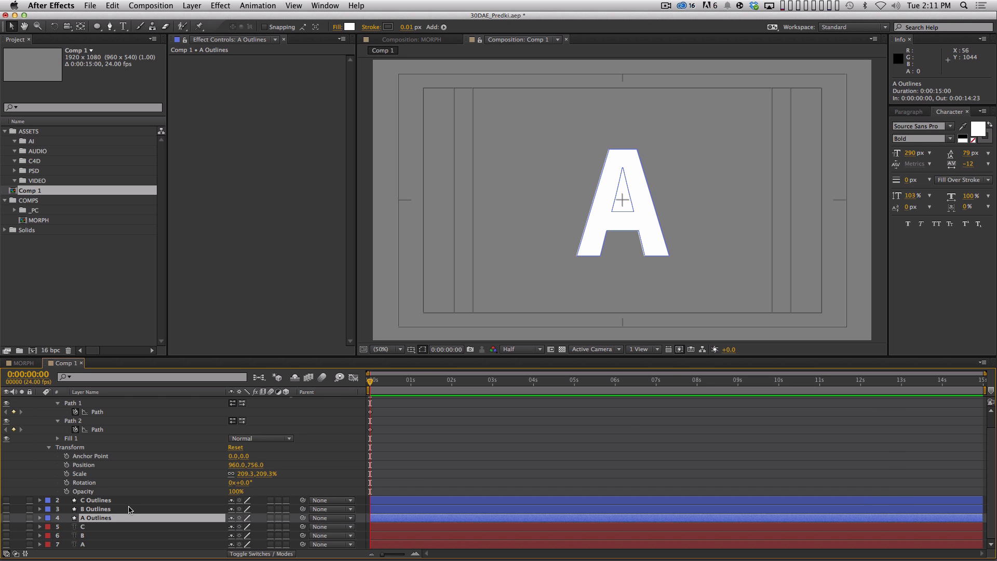
pyautogui.press('u')
pyautogui.press('u')
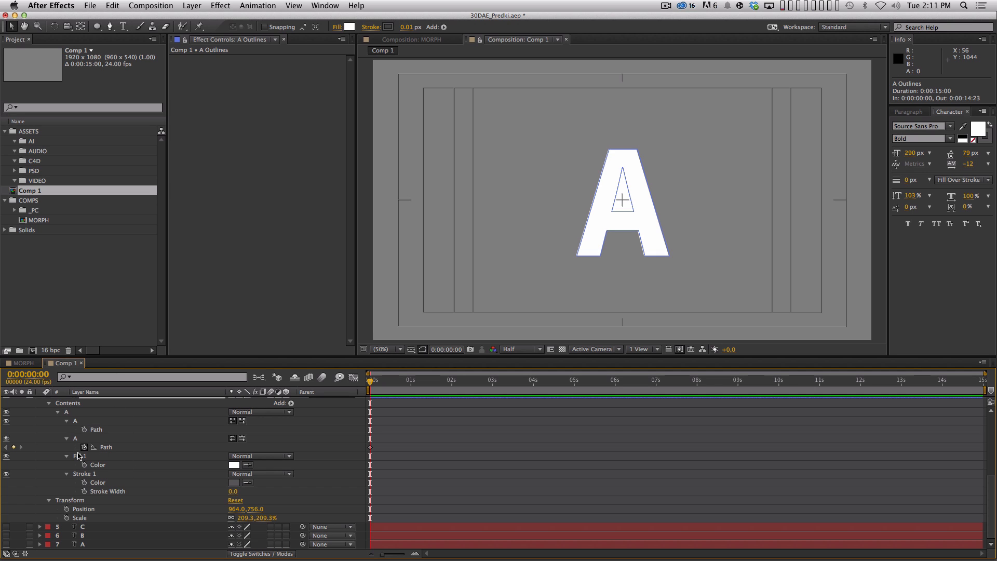
pyautogui.click(110, 447)
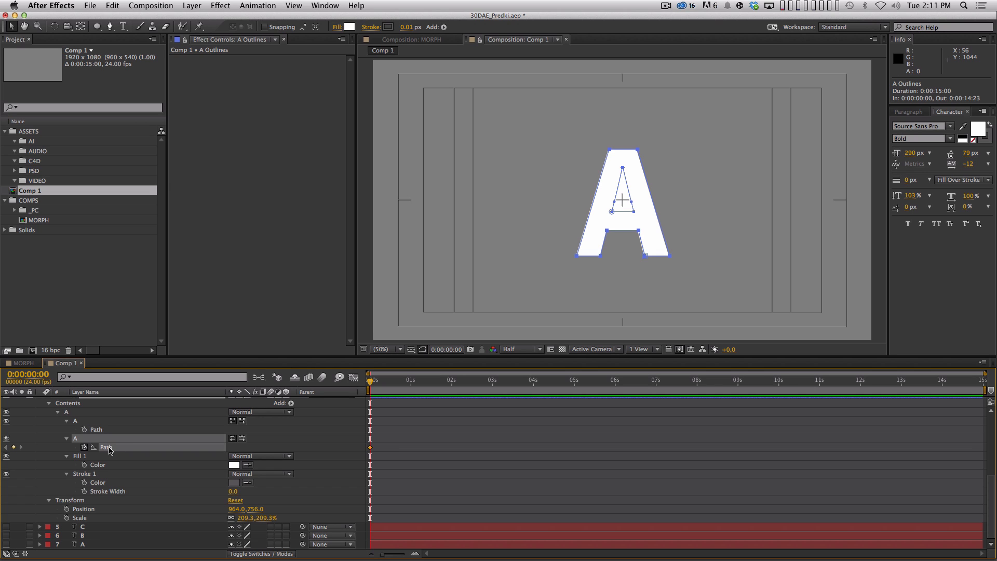
pyautogui.click(100, 431)
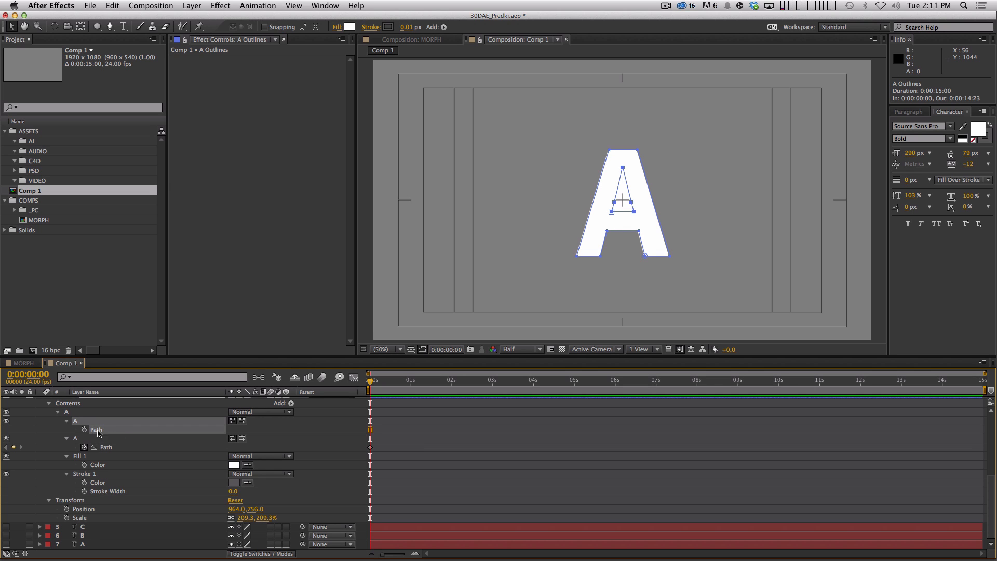
# Step: Keyframe the inner triangle path of A Outlines at 0:00:00:00 and copy that keyframe to the A-B-C layer's Path 2
pyautogui.click(85, 430)
pyautogui.click(381, 428)
pyautogui.click(370, 430)
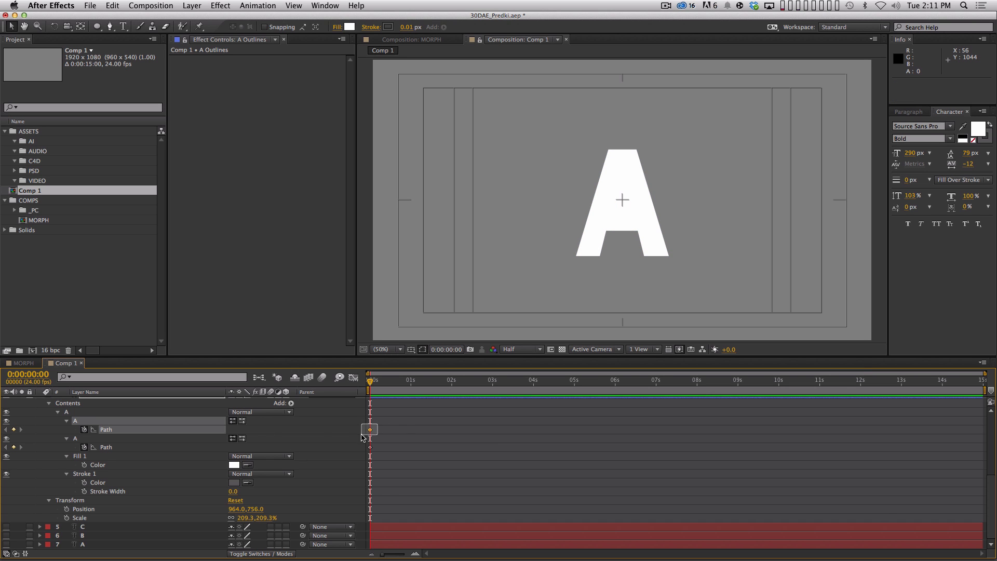
pyautogui.press('super+c')
pyautogui.moveTo(159, 422); pyautogui.dragTo(137, 514)
pyautogui.click(40, 486)
pyautogui.moveTo(124, 472); pyautogui.dragTo(121, 489)
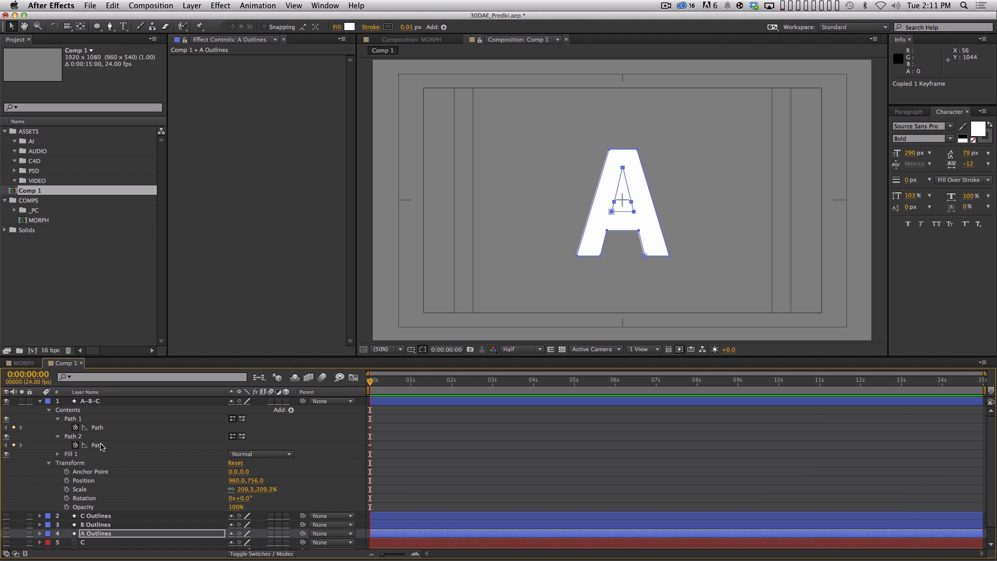
pyautogui.click(99, 445)
pyautogui.press('super+v')
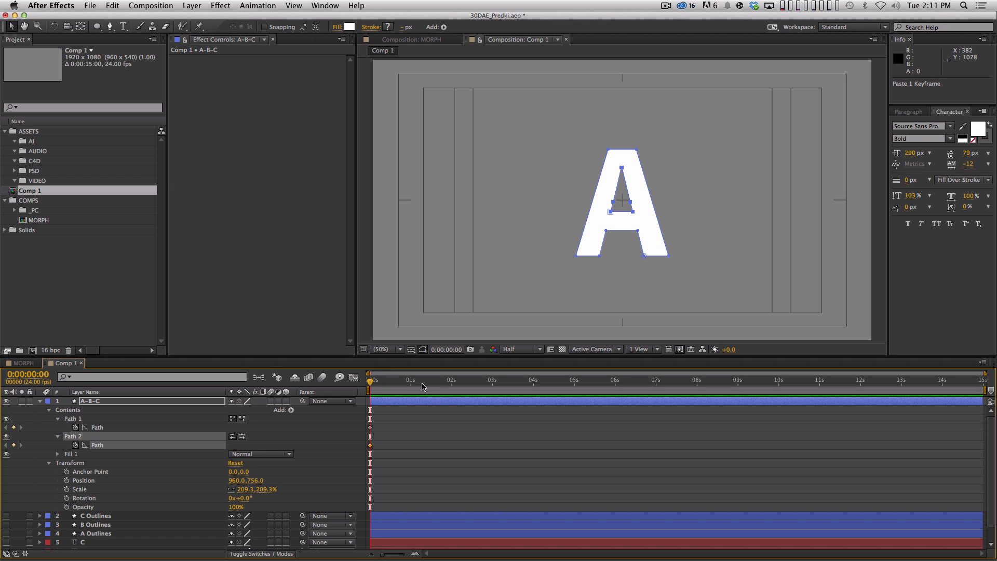
pyautogui.click(291, 433)
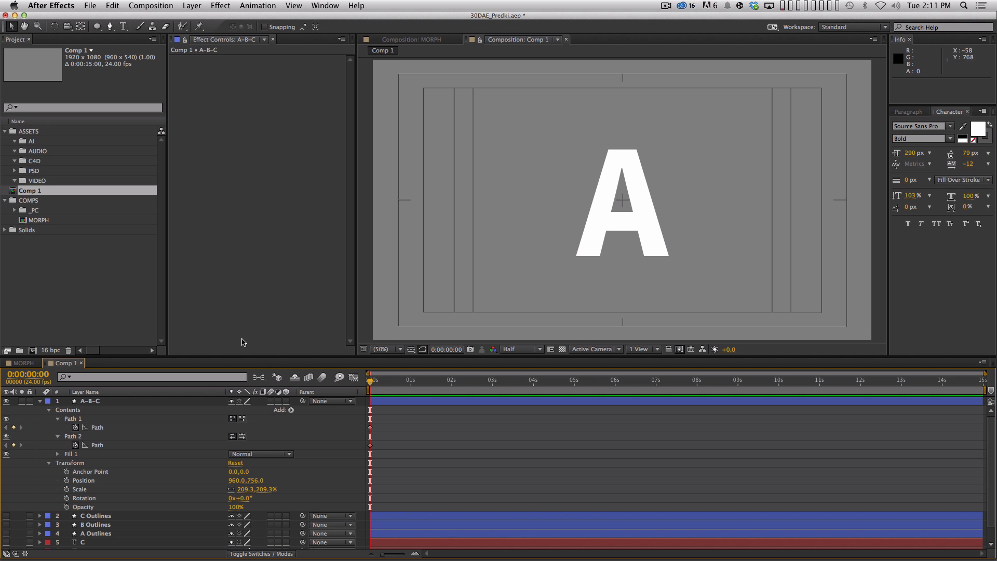
# Step: Add Merge Paths to the A-B-C layer and set its mode to Merge
pyautogui.click(145, 403)
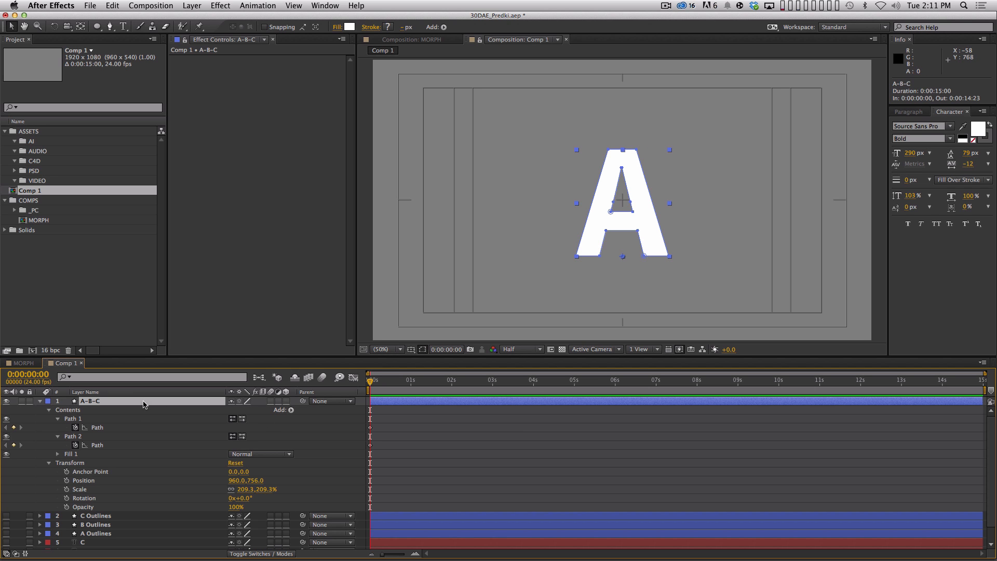
pyautogui.click(290, 411)
pyautogui.click(318, 456)
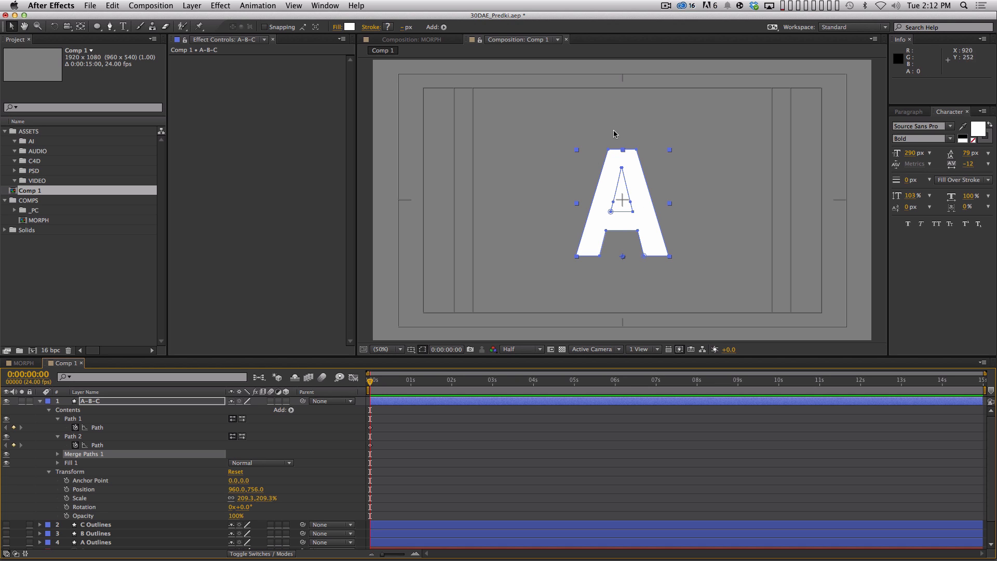
pyautogui.click(58, 454)
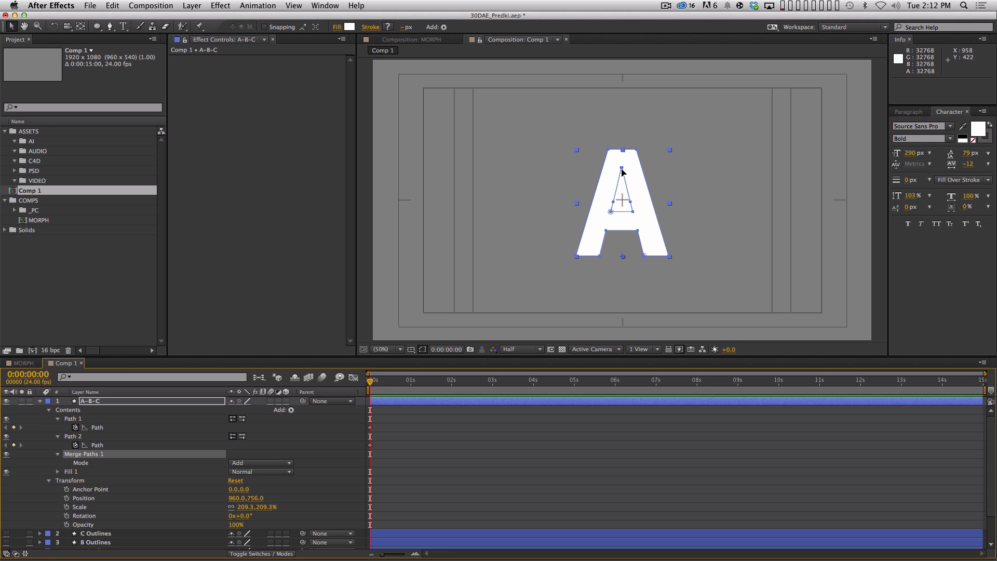
pyautogui.click(232, 463)
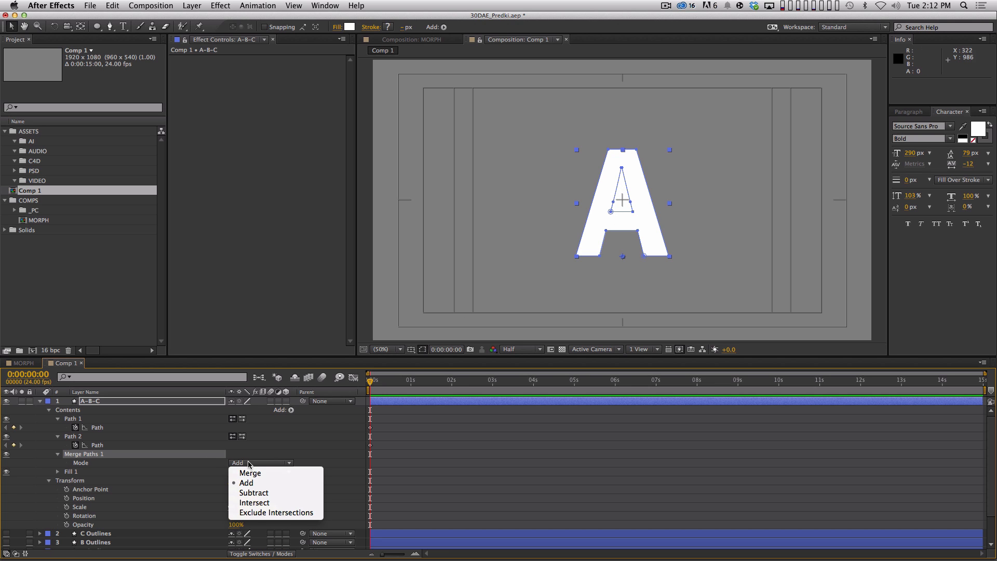
pyautogui.click(257, 471)
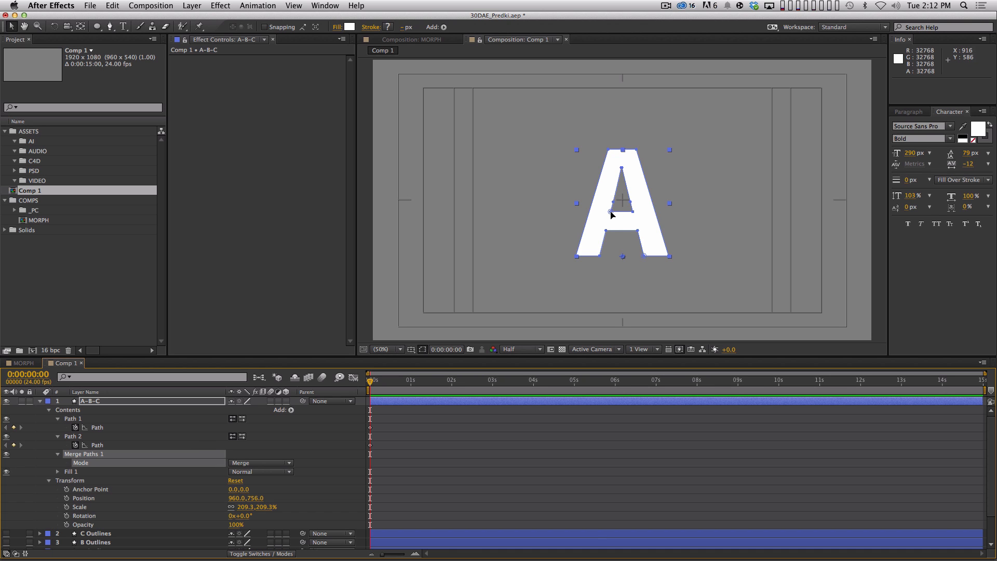
# Step: Test the merged paths by pulling the inner triangle's lower-left vertex far outside the A, and undo that path edit
pyautogui.moveTo(612, 212); pyautogui.dragTo(463, 229)
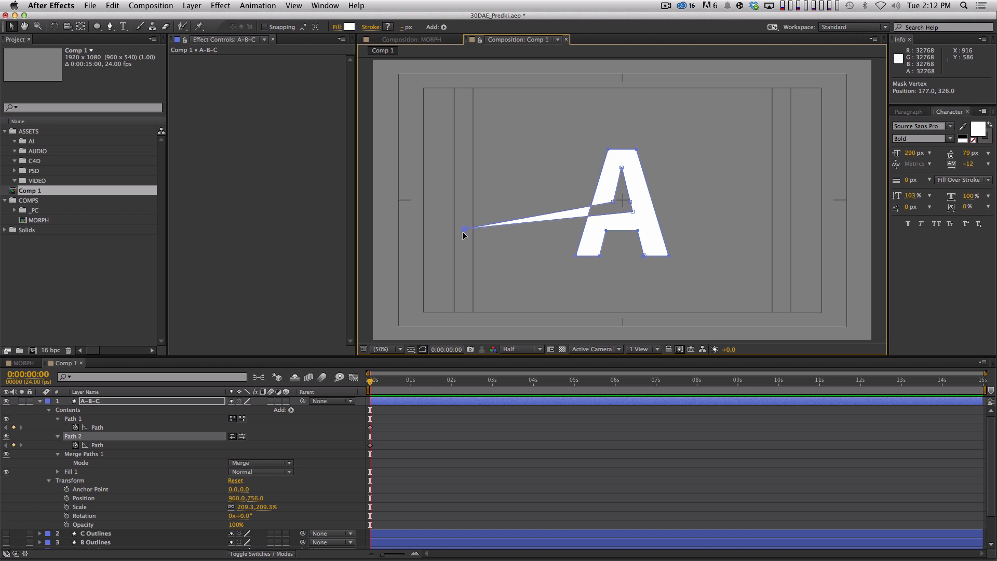
pyautogui.press('super+z')
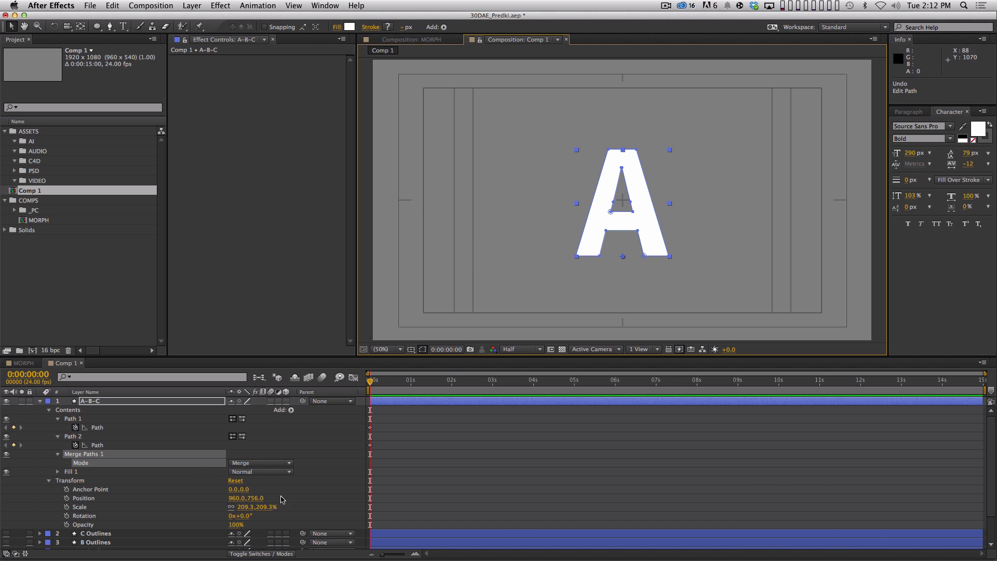
# Step: Expand the full contents of the A Outlines layer and examine its Merge Paths mode and fill settings
pyautogui.scroll(-3, 283, 499)
pyautogui.click(163, 510)
pyautogui.press('u')
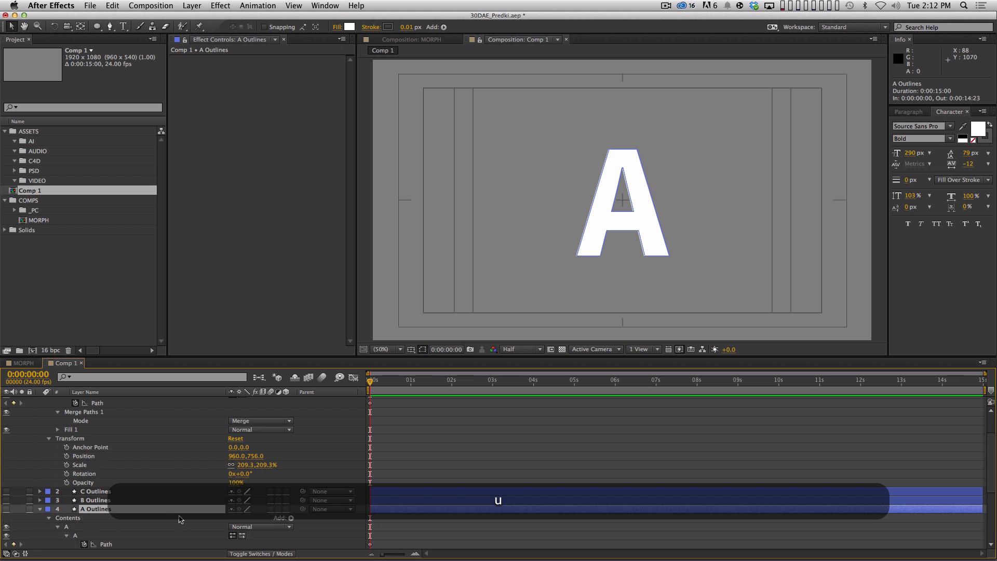
pyautogui.press('space')
pyautogui.moveTo(182, 489); pyautogui.dragTo(179, 394)
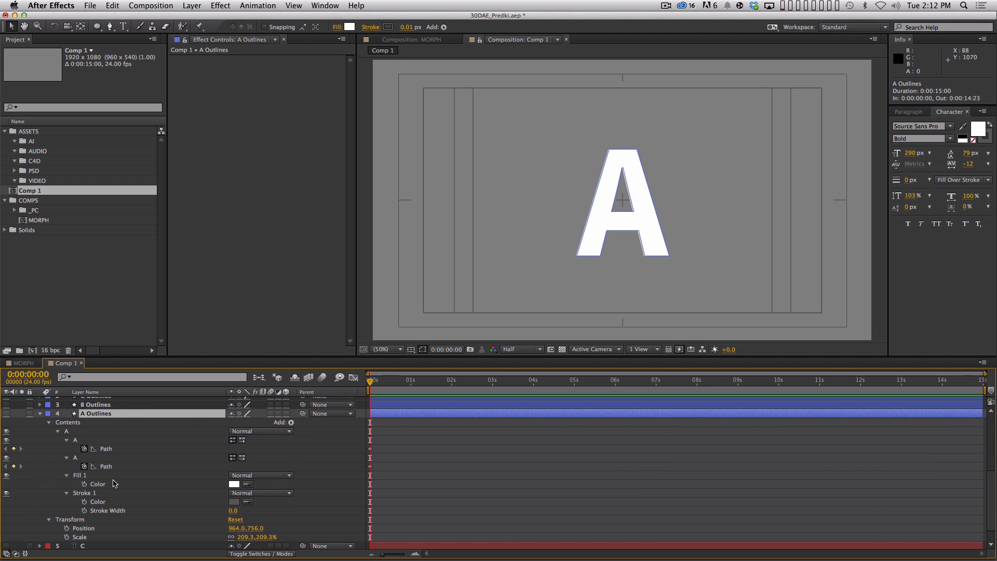
pyautogui.click(63, 431)
pyautogui.click(58, 432)
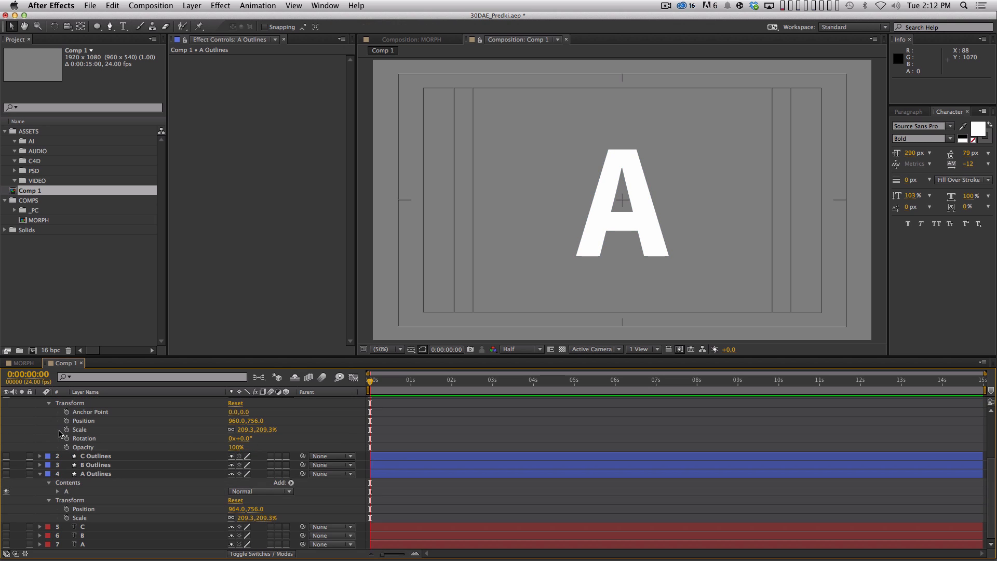
pyautogui.click(49, 484)
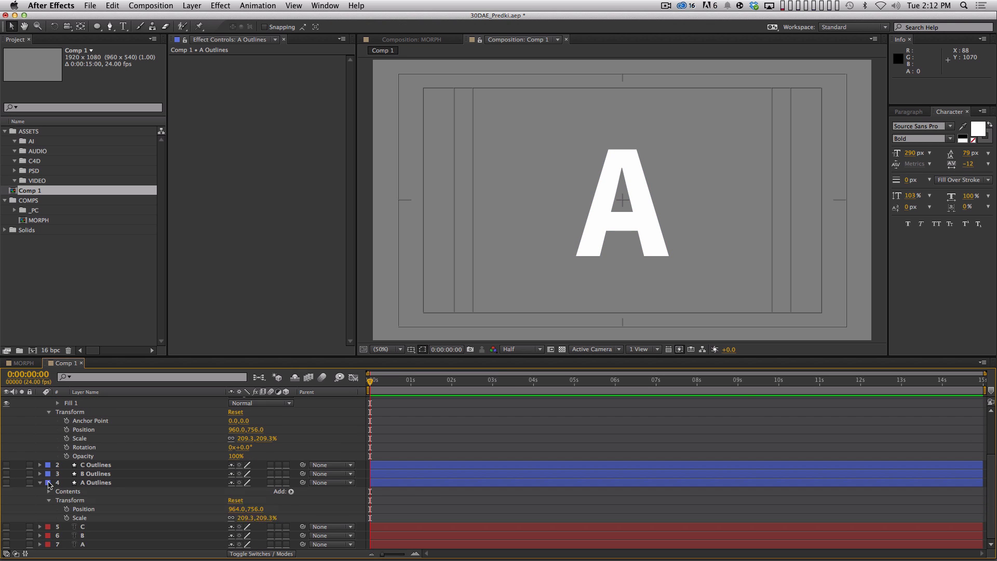
pyautogui.click(50, 492)
pyautogui.press('space')
pyautogui.moveTo(113, 518)
pyautogui.mouseDown()
pyautogui.moveTo(73, 490)
pyautogui.moveTo(123, 471)
pyautogui.mouseUp()
pyautogui.click(58, 492)
pyautogui.press('space')
pyautogui.click(67, 434)
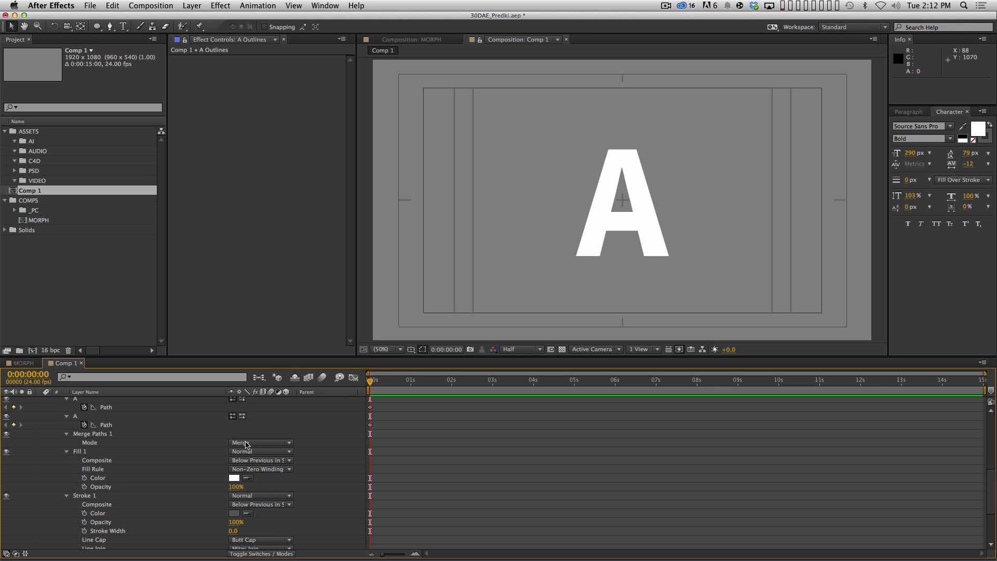
# Step: Collapse the A Outlines and A-B-C layers so only the layer names are listed
pyautogui.press('space')
pyautogui.moveTo(206, 459); pyautogui.dragTo(177, 531)
pyautogui.click(40, 443)
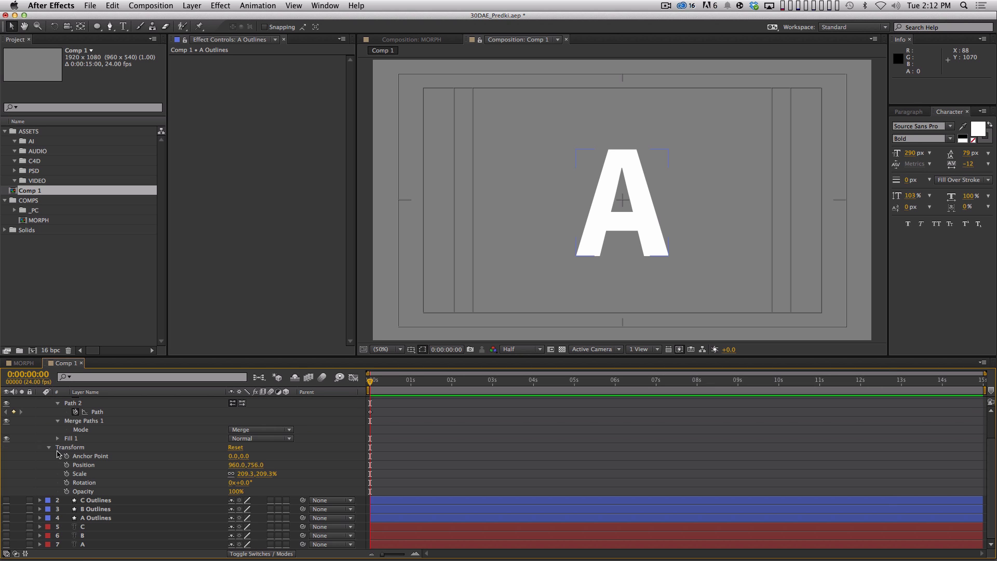
pyautogui.press('space')
pyautogui.moveTo(136, 458); pyautogui.dragTo(134, 519)
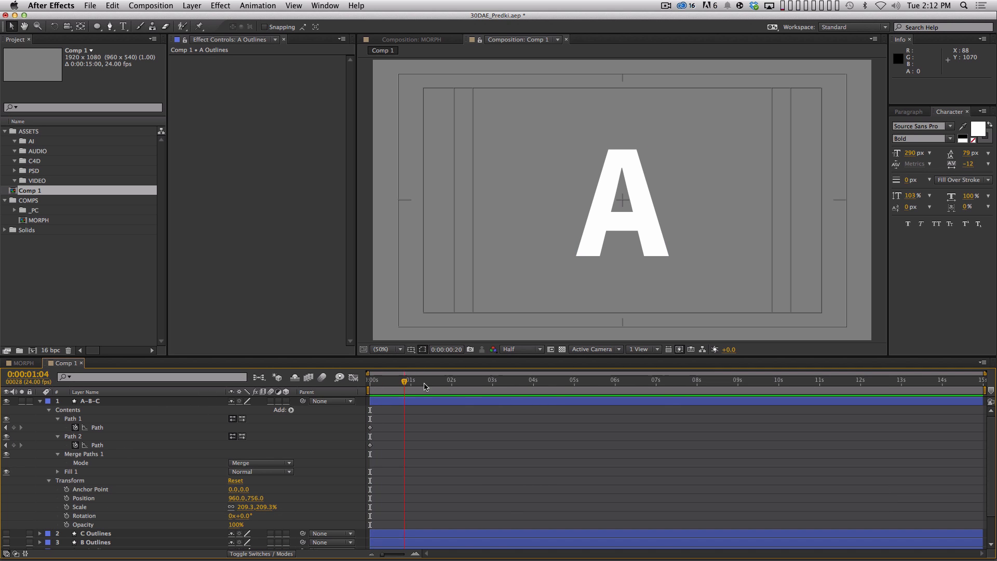
pyautogui.click(40, 401)
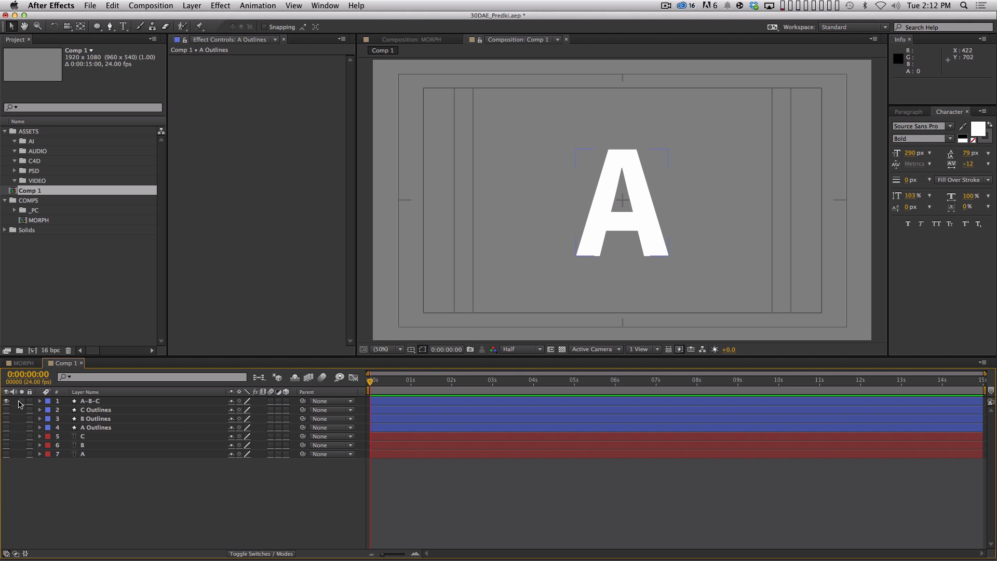
# Step: Hide the A-B-C layer and make the B Outlines layer visible in its place
pyautogui.click(6, 402)
pyautogui.click(7, 419)
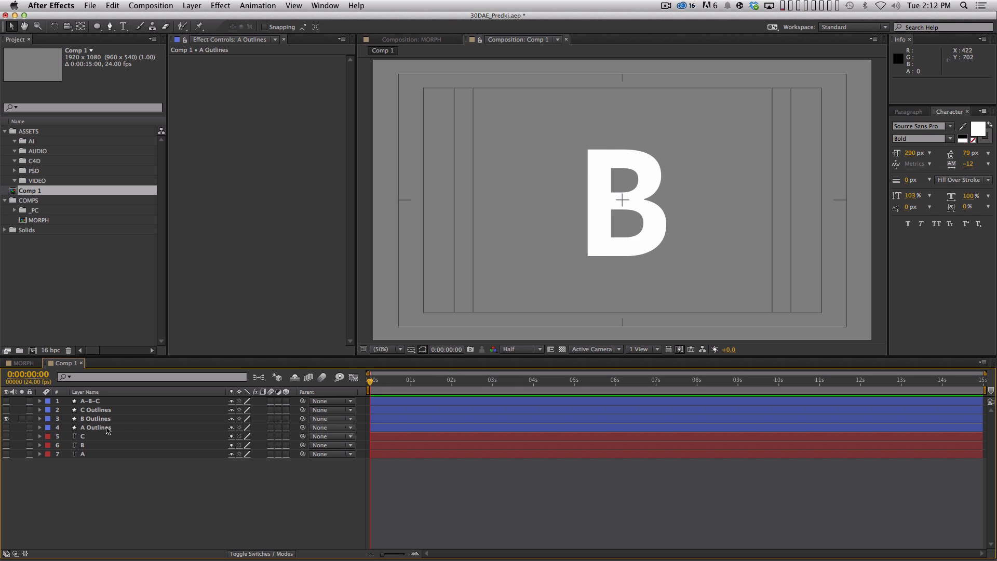
pyautogui.click(603, 197)
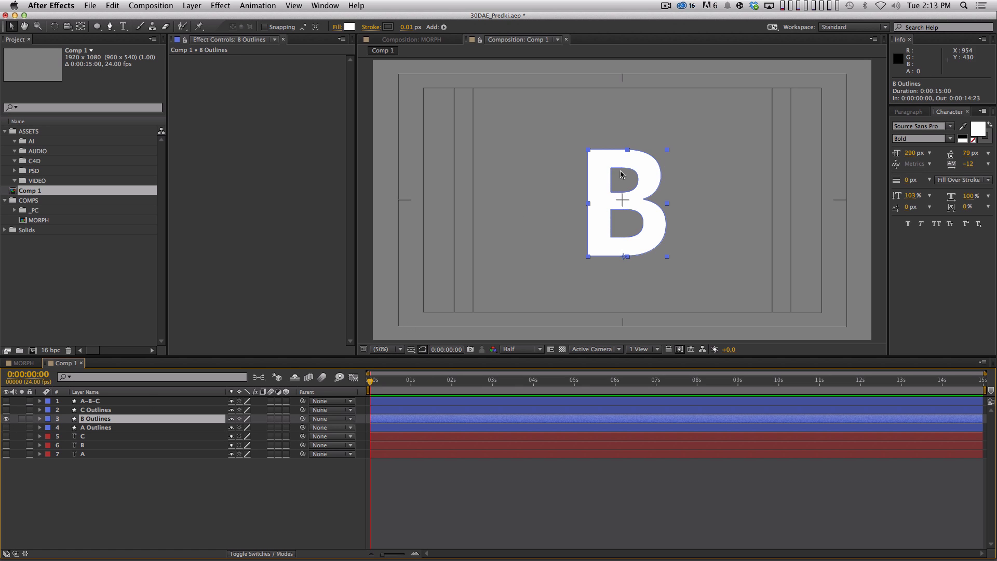
# Step: Reveal the modified properties of B Outlines and identify which Path holds the outer outline and which hold the two holes
pyautogui.click(129, 409)
pyautogui.click(138, 418)
pyautogui.press('u')
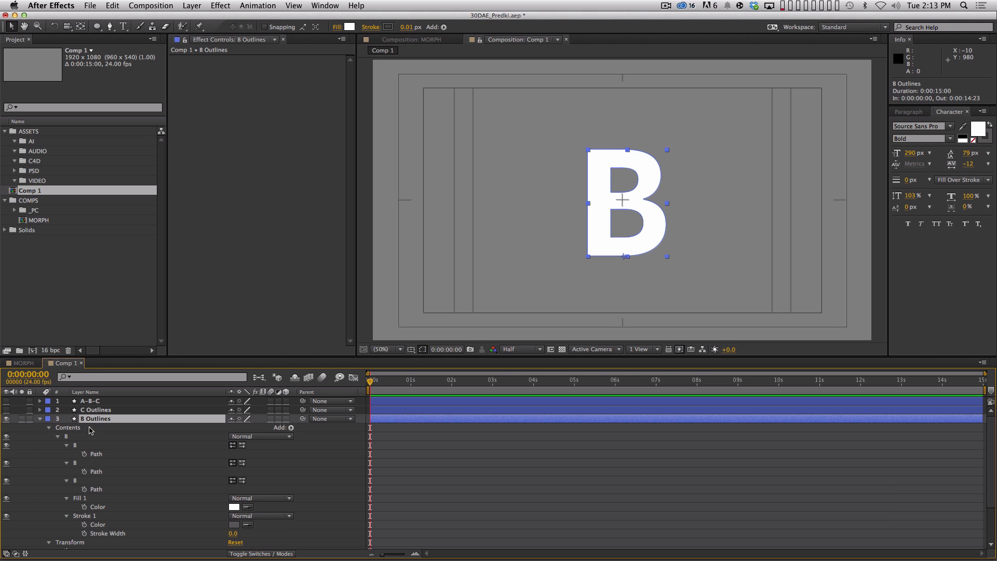
pyautogui.click(92, 454)
pyautogui.click(100, 472)
pyautogui.click(98, 489)
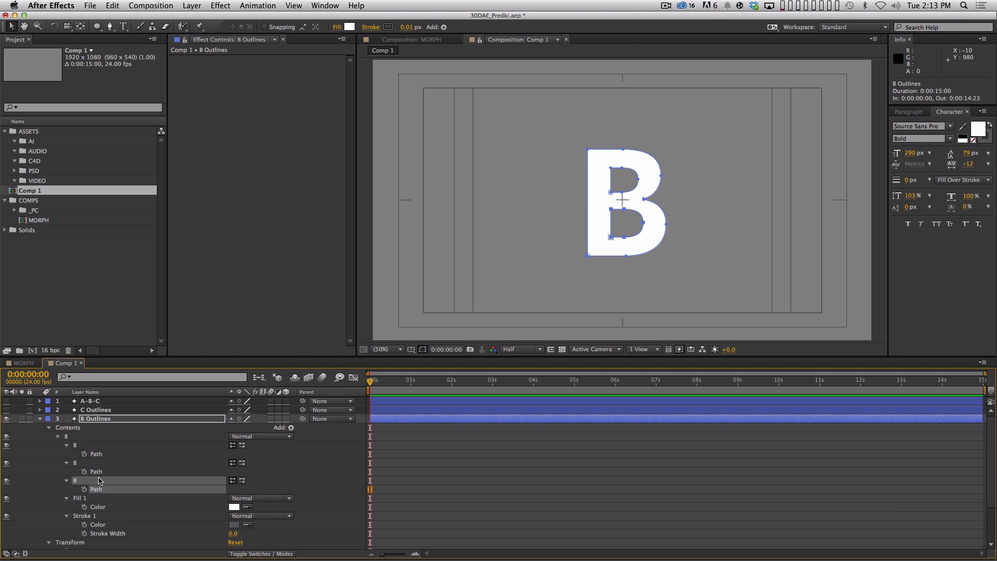
pyautogui.click(103, 471)
pyautogui.click(100, 454)
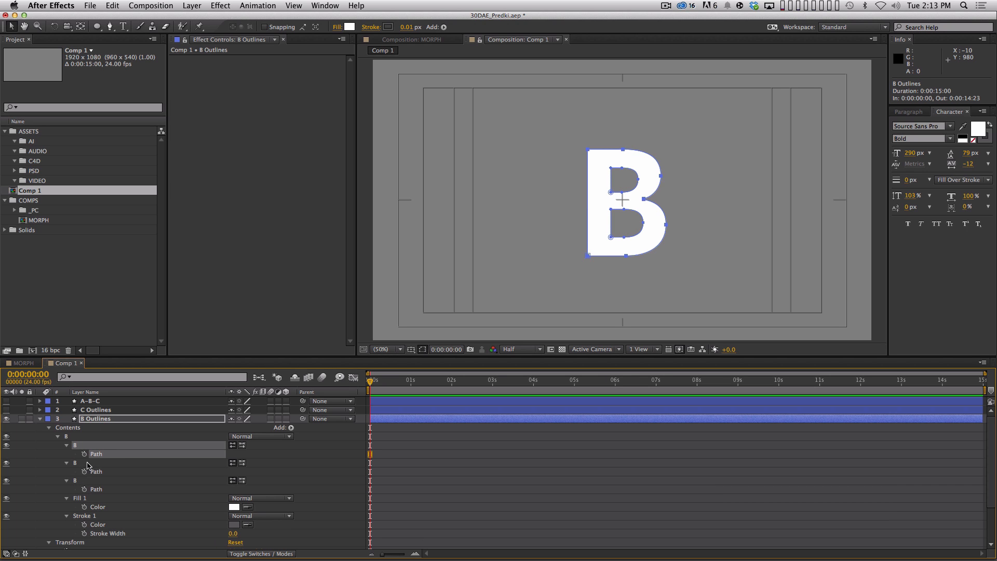
# Step: Set keyframes on all three Path properties of B Outlines at 0:00:00:00
pyautogui.moveTo(85, 454); pyautogui.dragTo(85, 490)
pyautogui.click(395, 445)
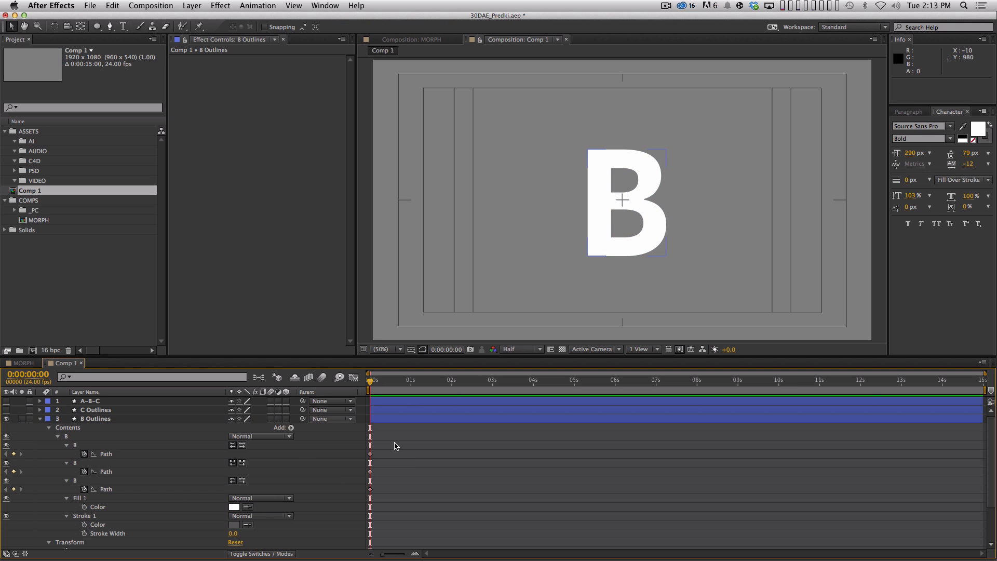
pyautogui.click(370, 454)
pyautogui.click(399, 454)
# Step: Make the A-B-C layer visible again and hide the B Outlines layer
pyautogui.click(85, 401)
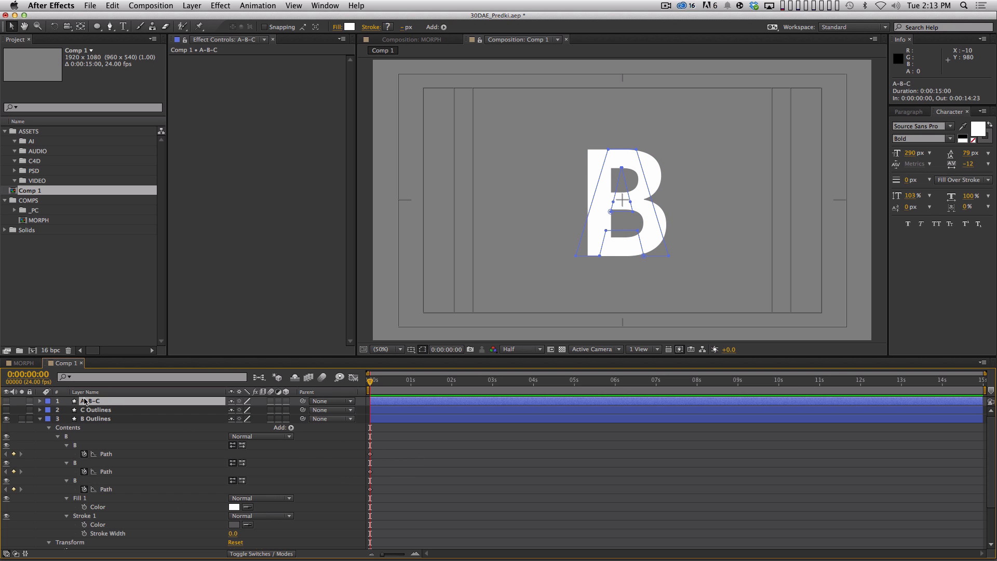
pyautogui.click(6, 401)
pyautogui.click(7, 419)
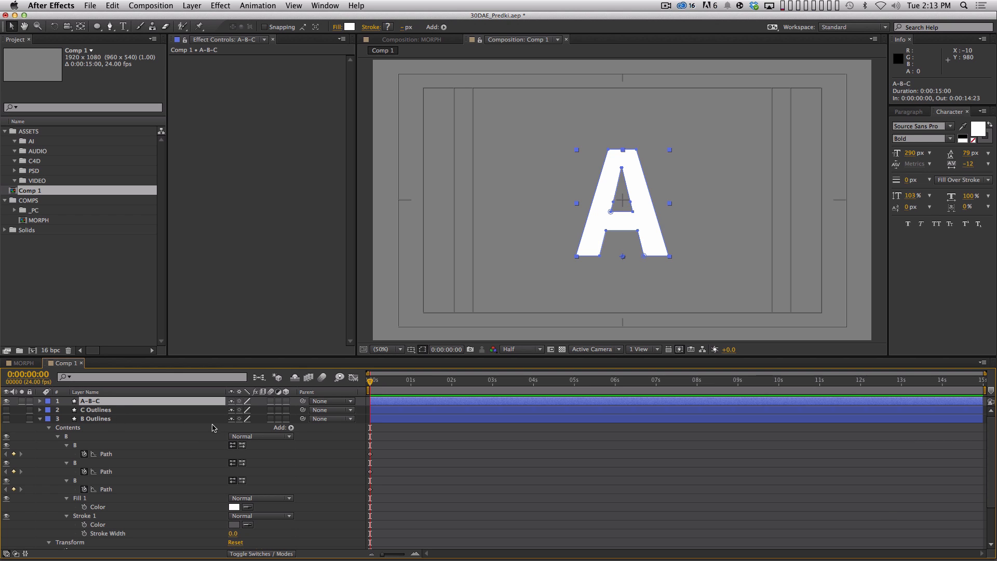
# Step: Reveal the modified properties of A-B-C and duplicate Path 2 to get a third path, expanding the copy
pyautogui.press('u')
pyautogui.press('u')
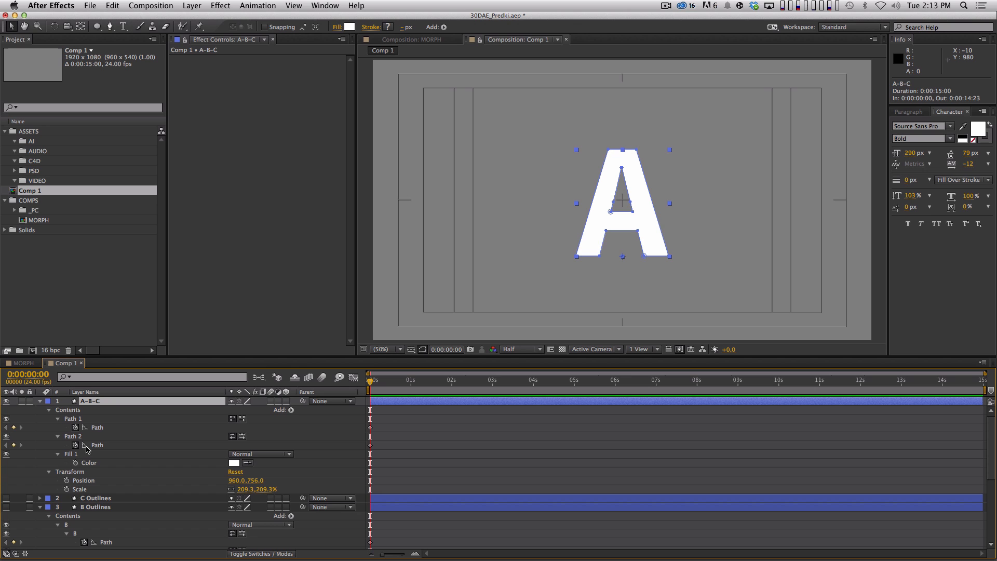
pyautogui.click(57, 455)
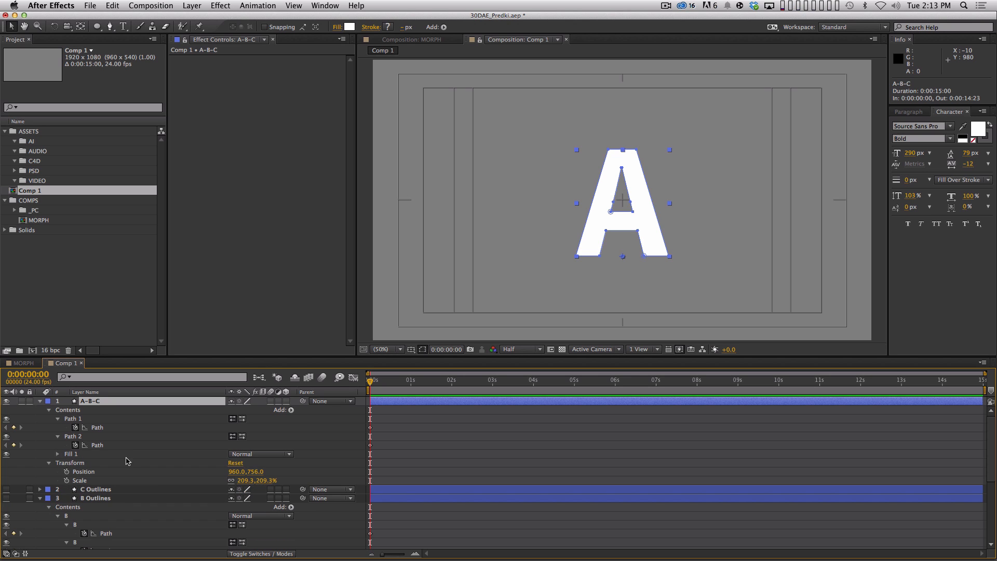
pyautogui.click(110, 447)
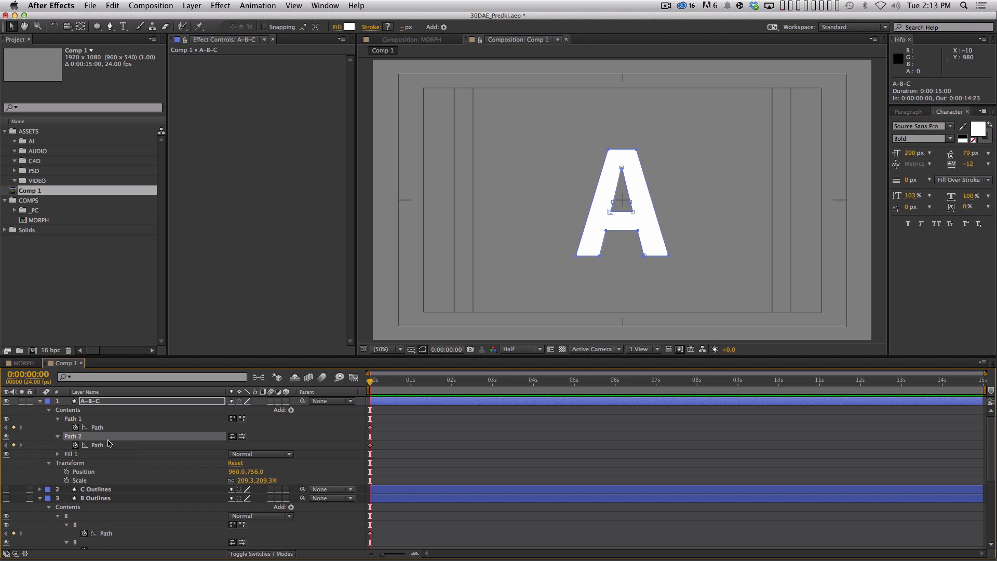
pyautogui.press('super+d')
pyautogui.click(58, 454)
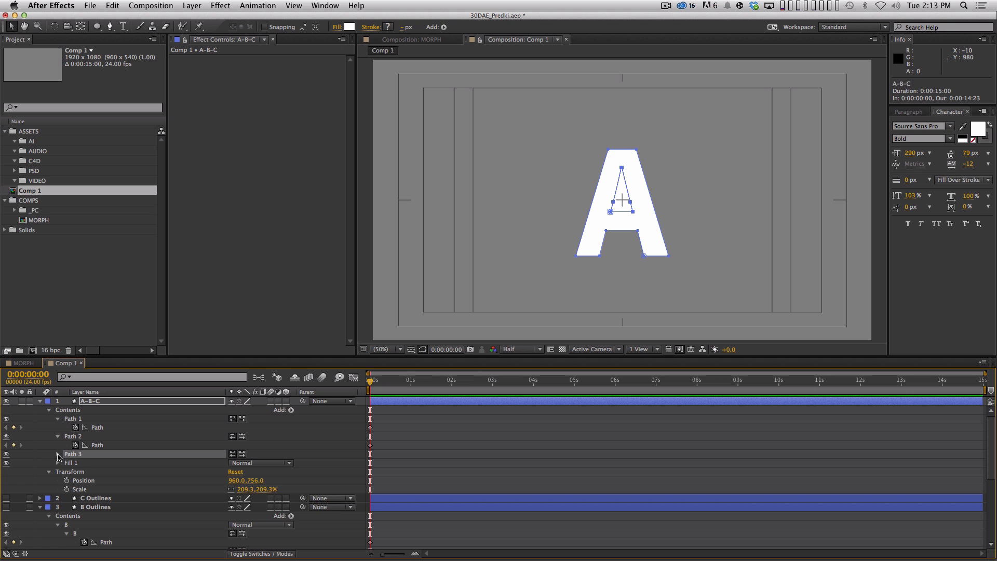
pyautogui.click(124, 471)
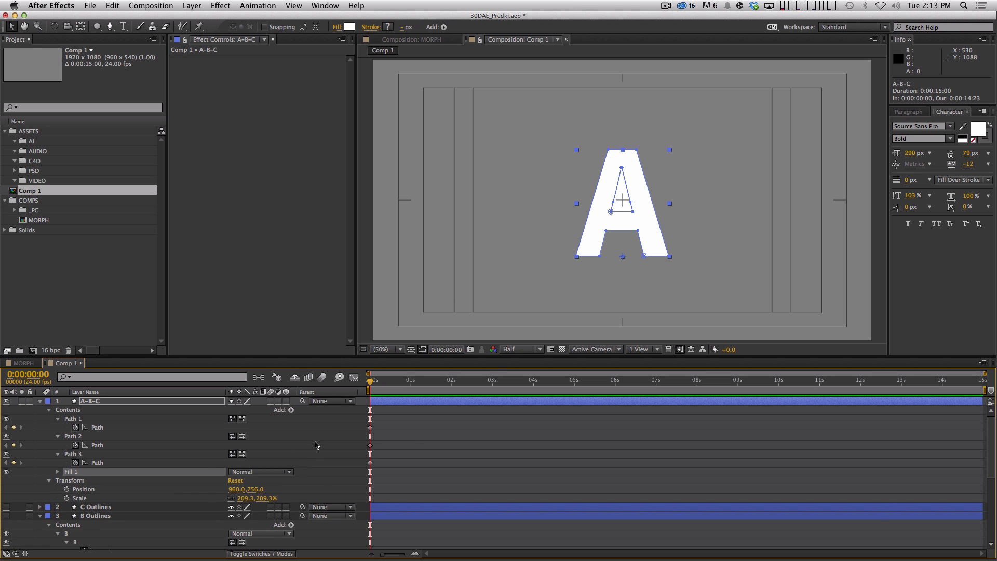
# Step: Copy the outer outline keyframe of B Outlines to the A-B-C layer's Path 1 at 0:00:01:00
pyautogui.press('space')
pyautogui.moveTo(315, 458)
pyautogui.mouseDown()
pyautogui.moveTo(314, 443)
pyautogui.moveTo(334, 463)
pyautogui.mouseUp()
pyautogui.click(411, 383)
pyautogui.scroll(-3, 165, 530)
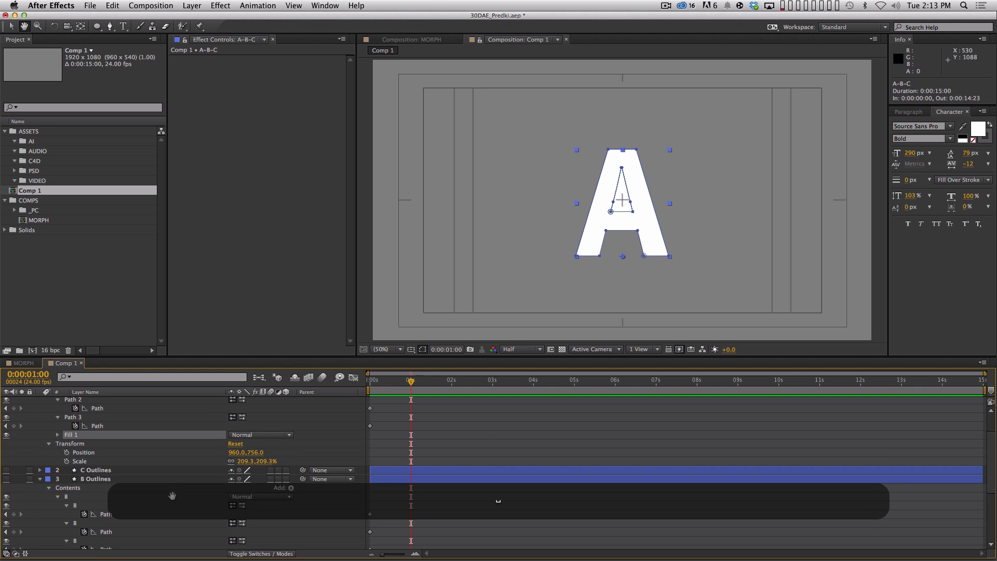
pyautogui.moveTo(385, 507); pyautogui.dragTo(363, 519)
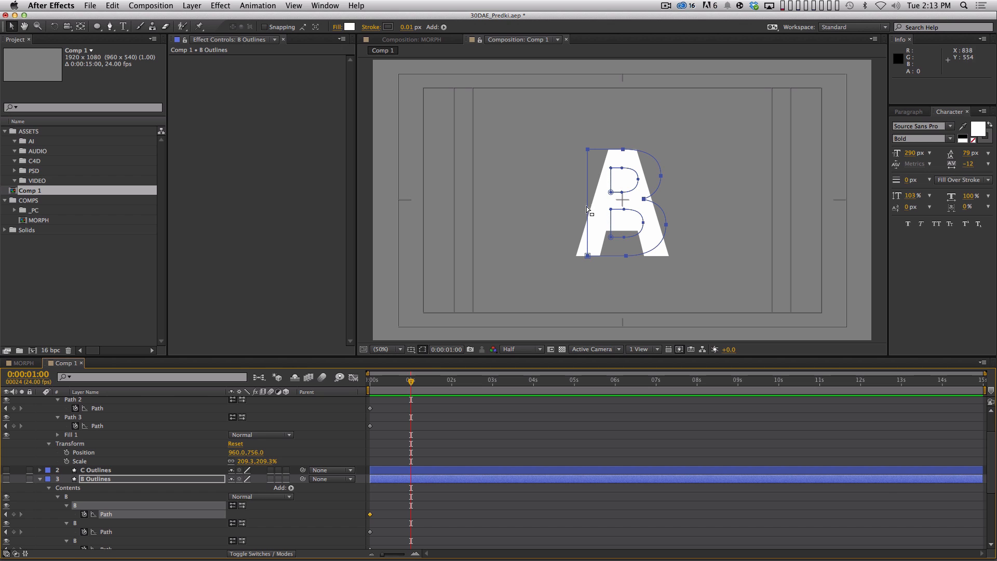
pyautogui.press('super+c')
pyautogui.scroll(4, 193, 420)
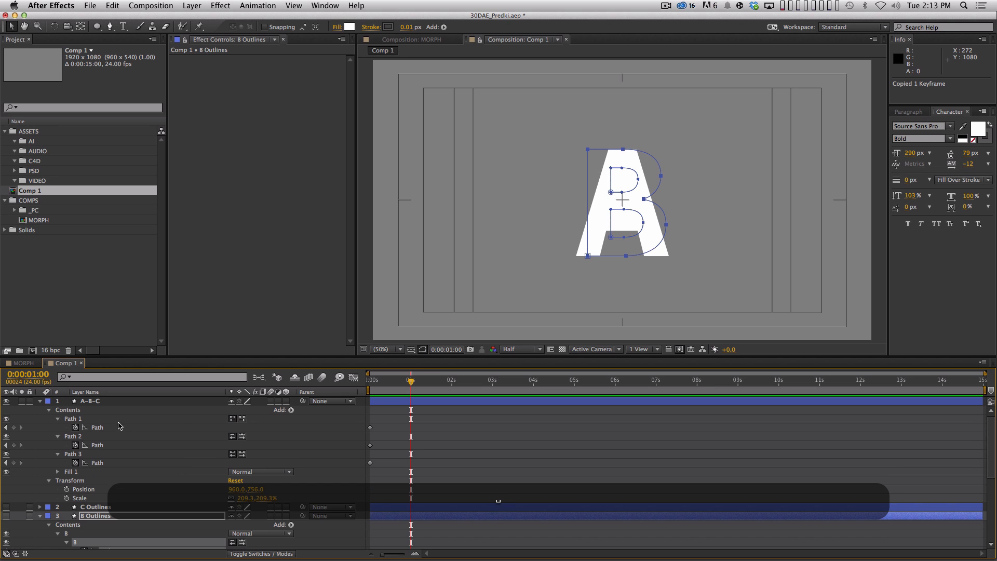
pyautogui.click(120, 421)
pyautogui.press('super')
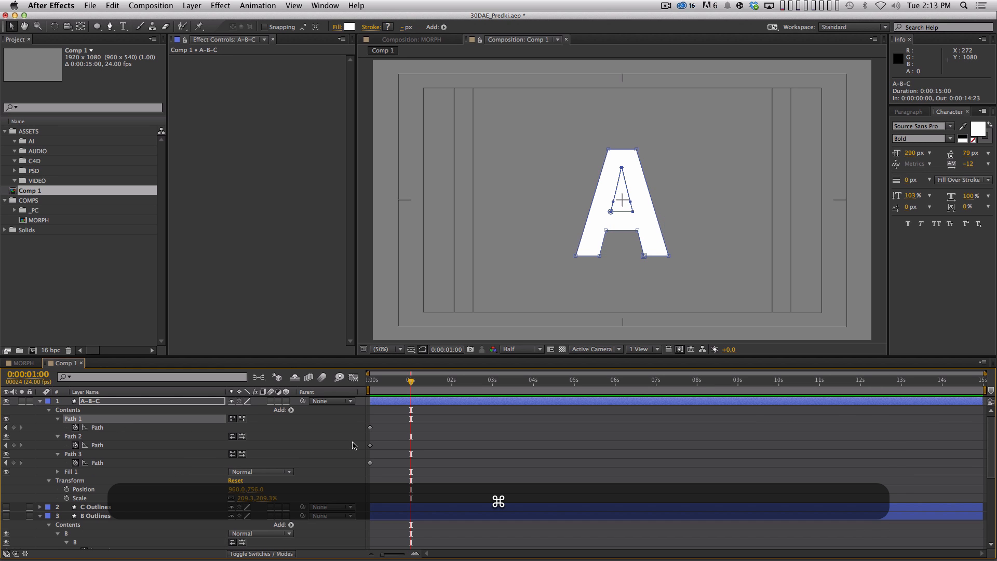
pyautogui.press('super+v')
pyautogui.click(501, 432)
# Step: Scrub between 0:00:00:00 and 0:00:01:00 to preview the outer outline morphing from A to B
pyautogui.click(406, 382)
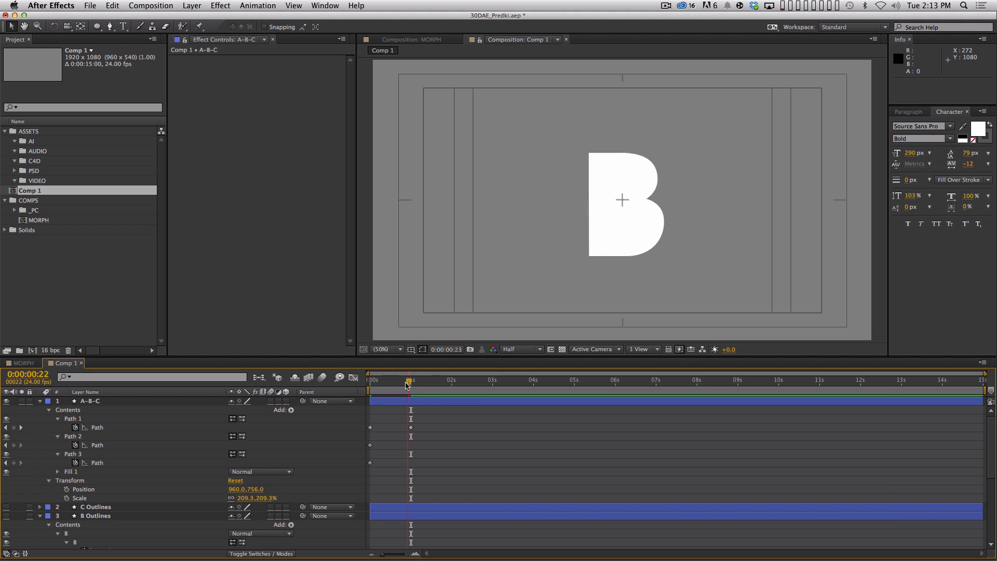
pyautogui.moveTo(407, 384); pyautogui.dragTo(369, 403)
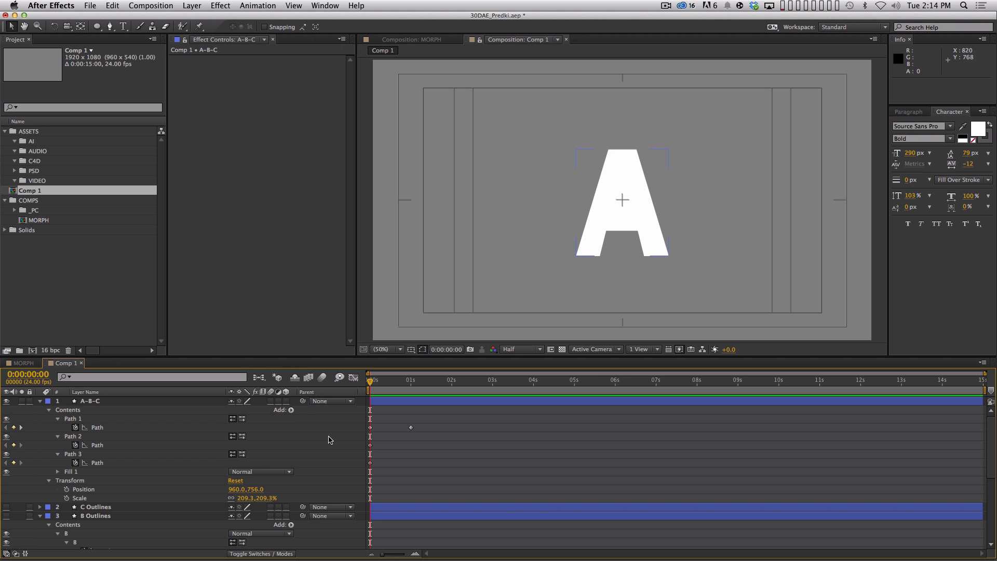
pyautogui.click(372, 432)
pyautogui.moveTo(371, 383); pyautogui.dragTo(410, 384)
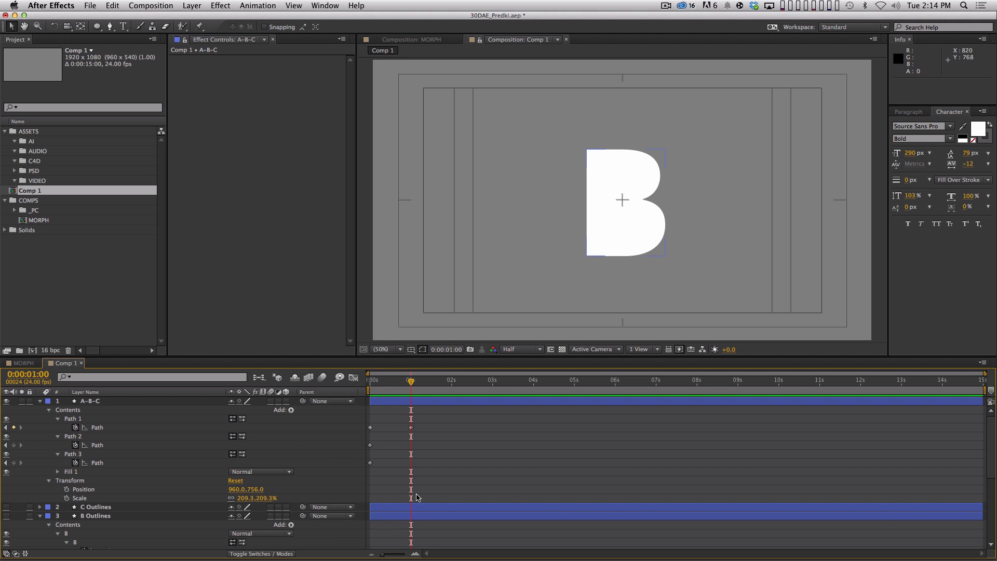
# Step: Copy the upper hole's path keyframe from B Outlines to the A-B-C layer's Path 2 at 0:00:01:00
pyautogui.press('space')
pyautogui.moveTo(426, 477); pyautogui.dragTo(459, 396)
pyautogui.click(371, 488)
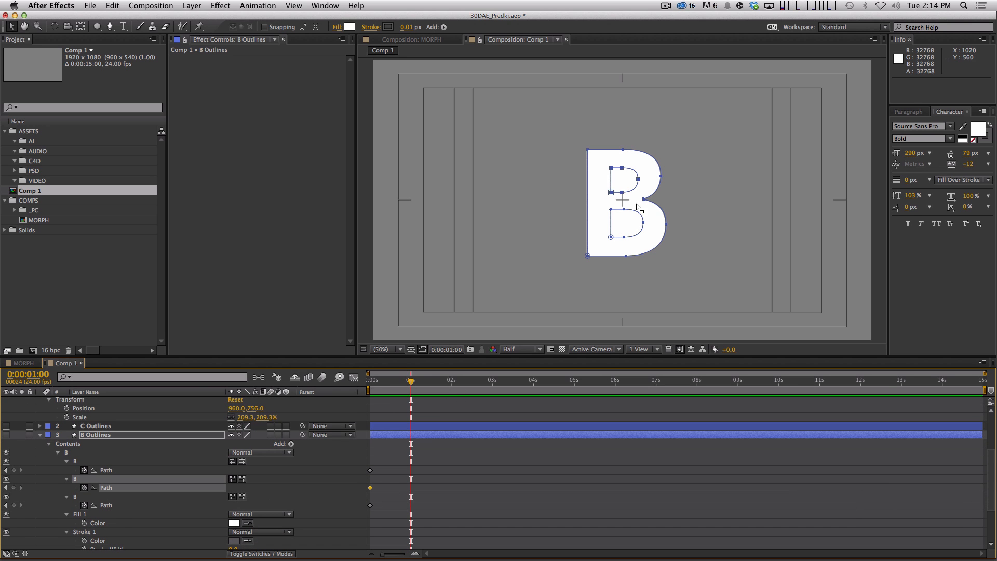
pyautogui.press('cmd+c')
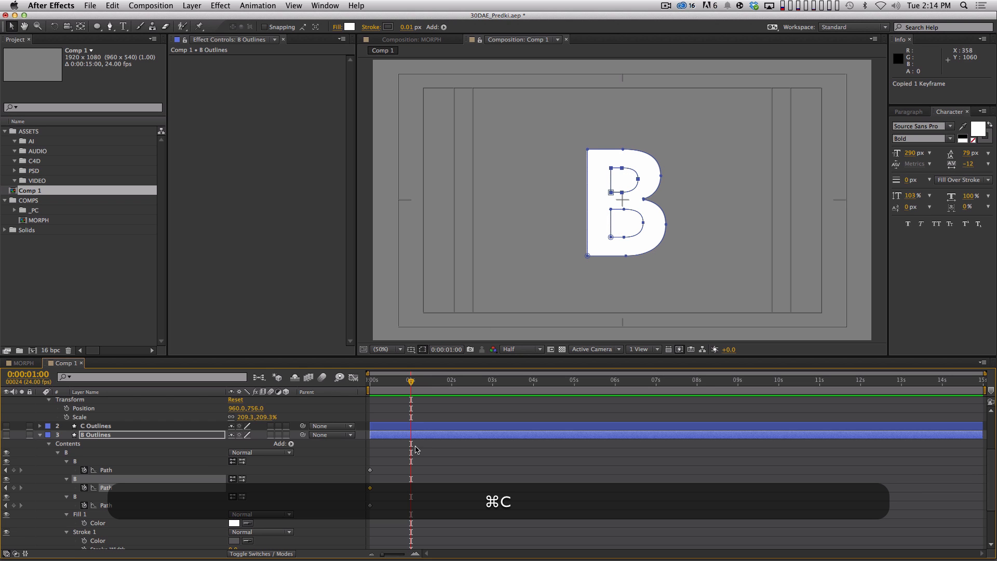
pyautogui.scroll(5, 187, 446)
pyautogui.press('cmd+v')
pyautogui.click(187, 446)
pyautogui.press('super+v')
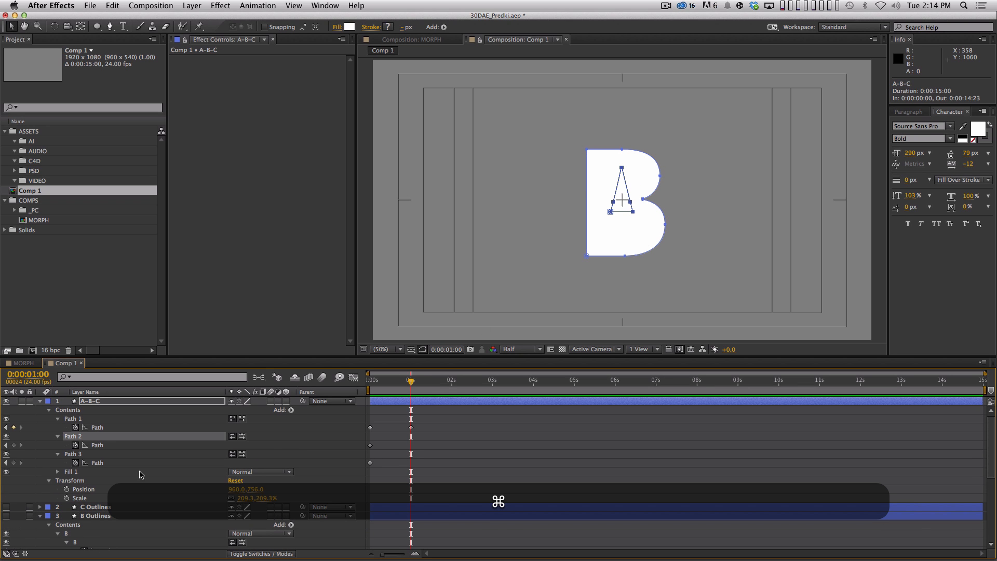
# Step: Copy the lower hole's path keyframe from B Outlines to A-B-C's Path 3 at 0:00:01:00 and scrub back to 0:00:00:00
pyautogui.press('space')
pyautogui.moveTo(401, 518); pyautogui.dragTo(394, 403)
pyautogui.moveTo(381, 470); pyautogui.dragTo(363, 483)
pyautogui.press('super+c')
pyautogui.scroll(5, 363, 467)
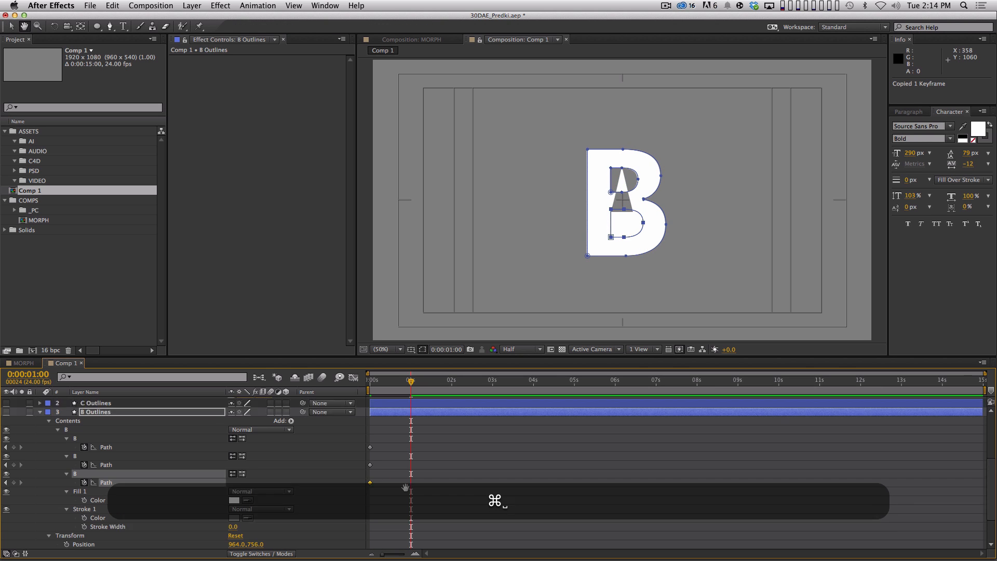
pyautogui.click(108, 464)
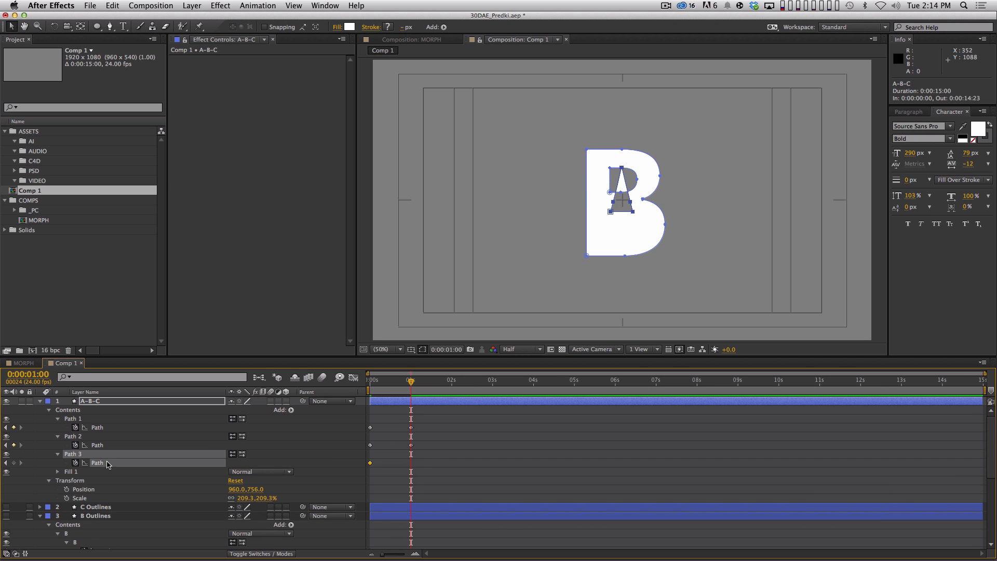
pyautogui.press('super+v')
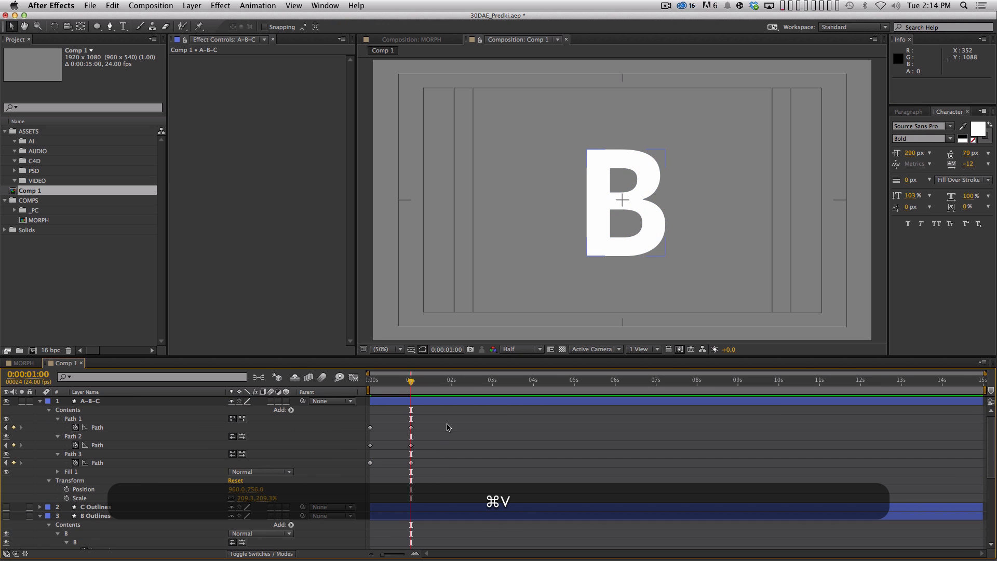
pyautogui.moveTo(410, 384); pyautogui.dragTo(370, 389)
pyautogui.press('shift')
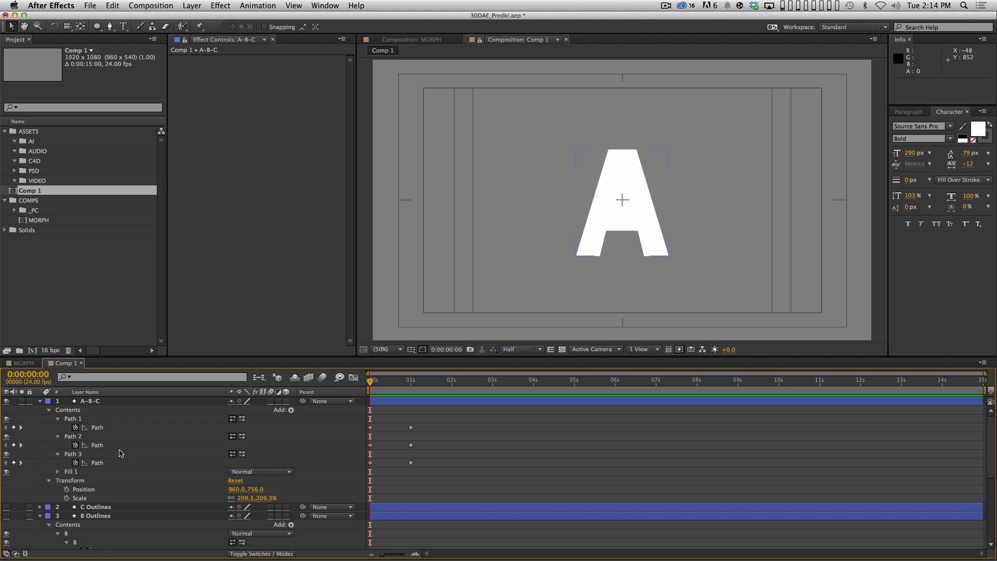
# Step: Hide Path 2 and Path 3 of the A-B-C layer and scrub the outer outline between 0:00:00:00 and 0:00:01:00
pyautogui.click(371, 463)
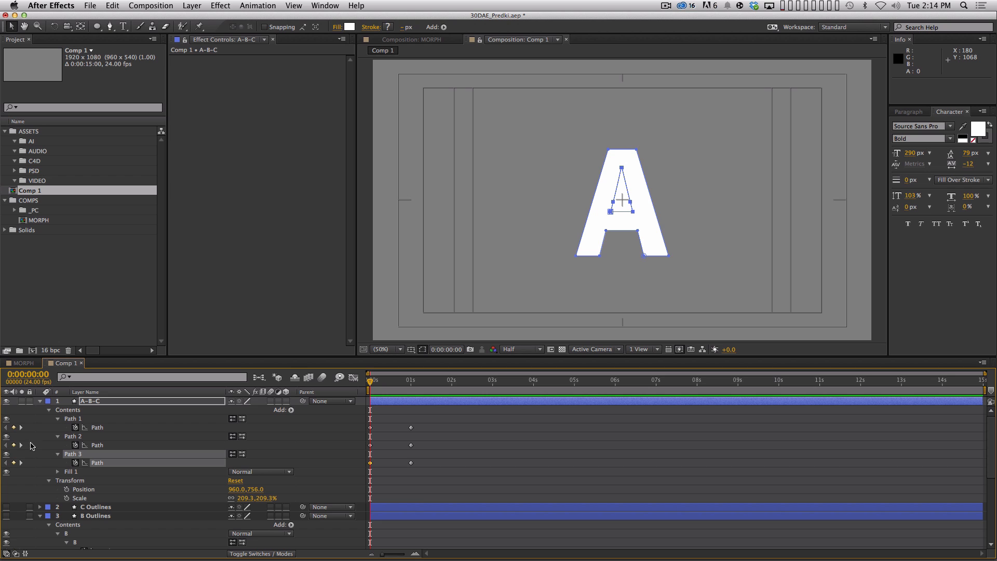
pyautogui.click(6, 437)
pyautogui.click(7, 454)
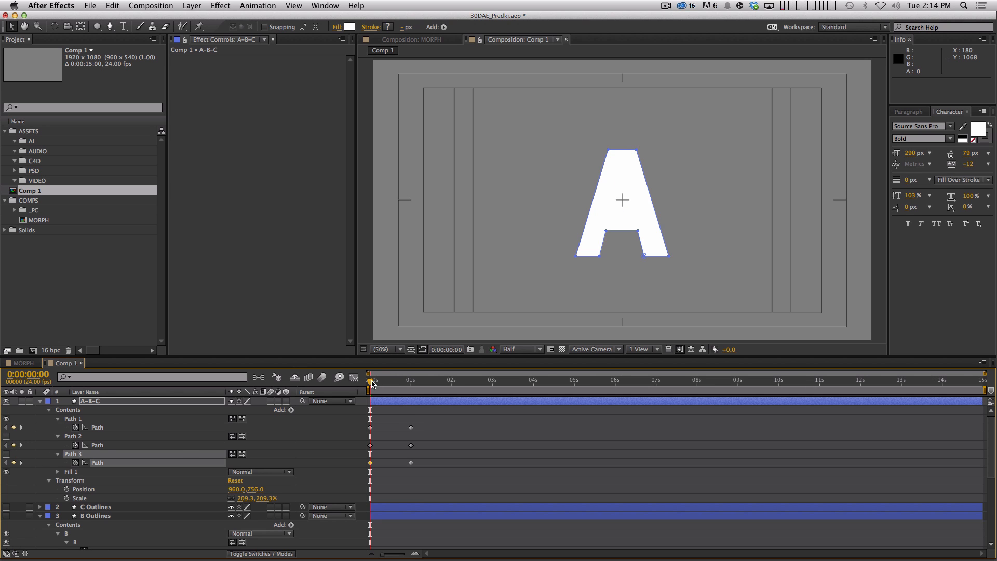
pyautogui.moveTo(370, 383)
pyautogui.mouseDown()
pyautogui.moveTo(414, 391)
pyautogui.moveTo(368, 385)
pyautogui.mouseUp()
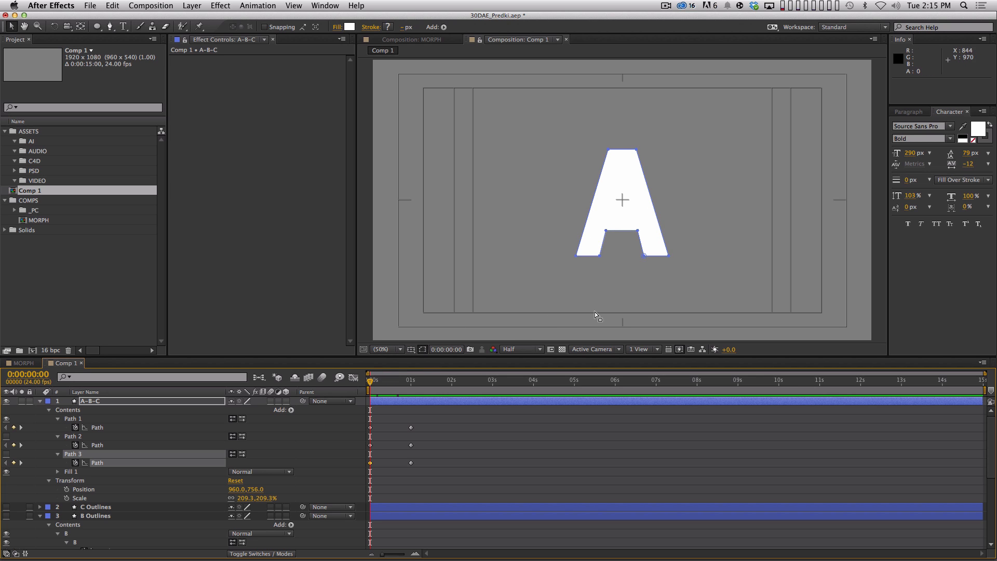
pyautogui.keyDown('shift'); pyautogui.click(413, 384); pyautogui.keyUp('shift')
pyautogui.moveTo(413, 384); pyautogui.dragTo(370, 384)
# Step: Set the composition preview to Full resolution and examine the outline's first vertex at the foot of the A's right leg
pyautogui.press('.')
pyautogui.moveTo(669, 264); pyautogui.dragTo(627, 188)
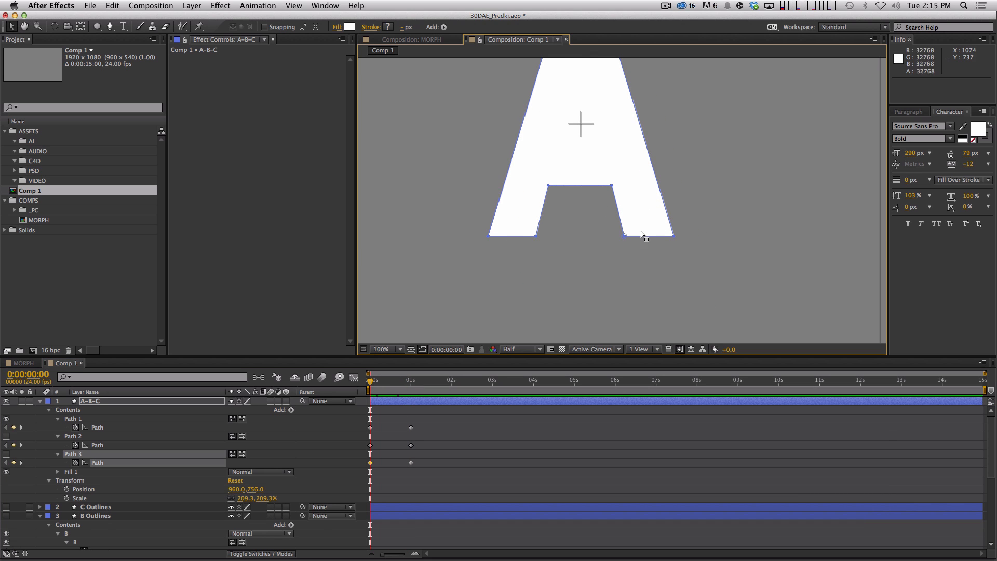
pyautogui.press('.')
pyautogui.moveTo(677, 261); pyautogui.dragTo(612, 225)
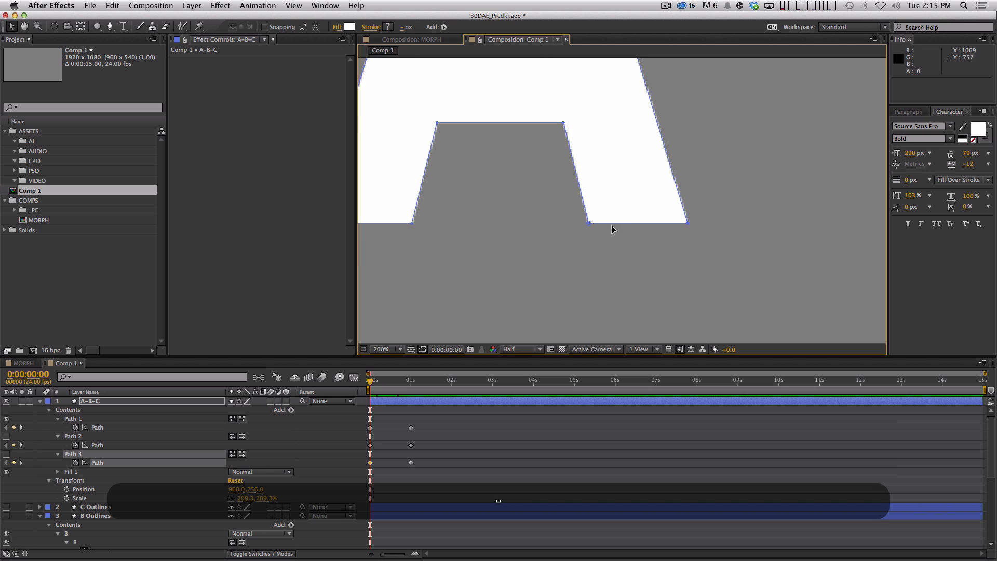
pyautogui.press('super+j')
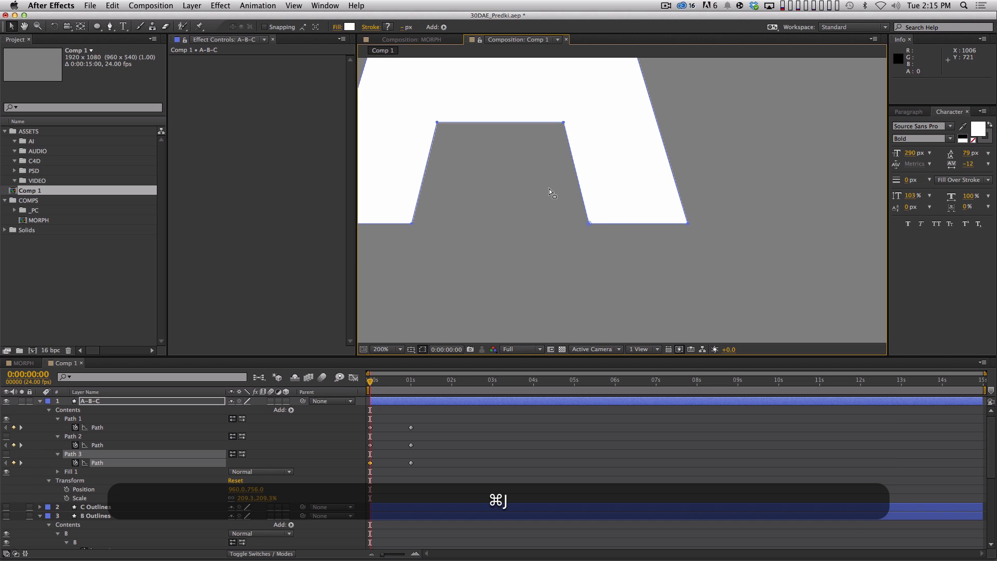
pyautogui.moveTo(564, 259); pyautogui.dragTo(618, 264)
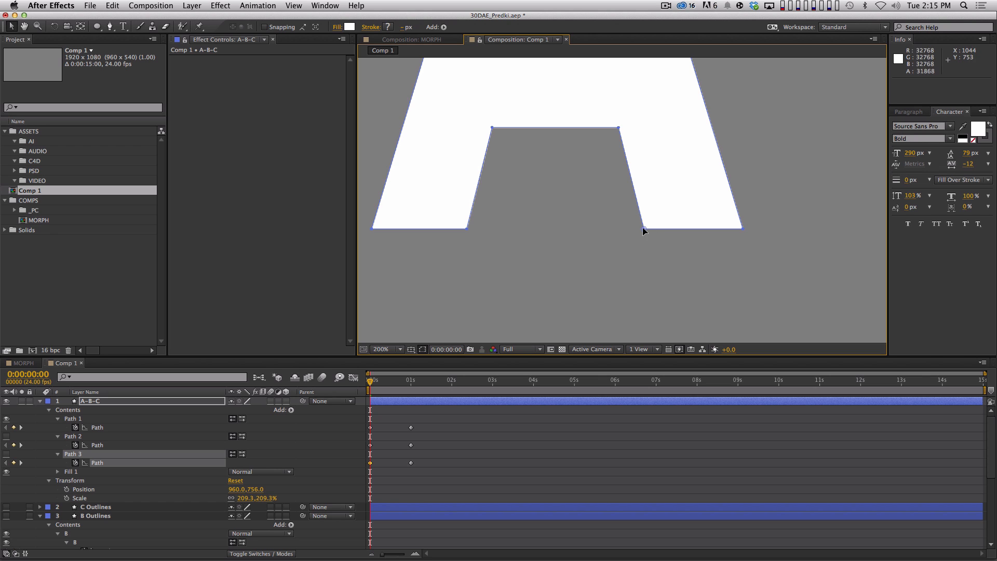
# Step: Change the A-B-C layer's label color to Yellow
pyautogui.click(47, 401)
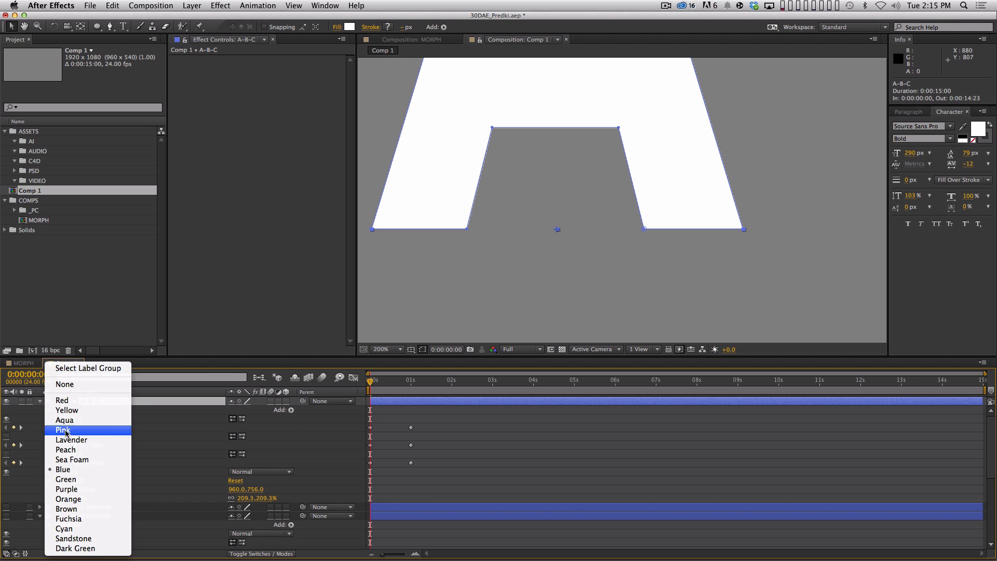
pyautogui.click(68, 443)
pyautogui.click(47, 401)
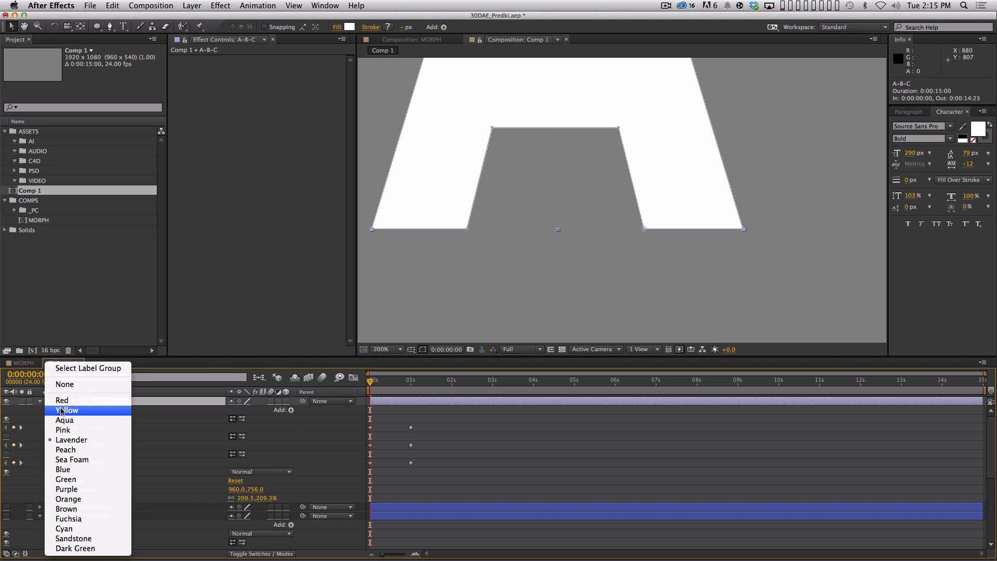
pyautogui.click(70, 413)
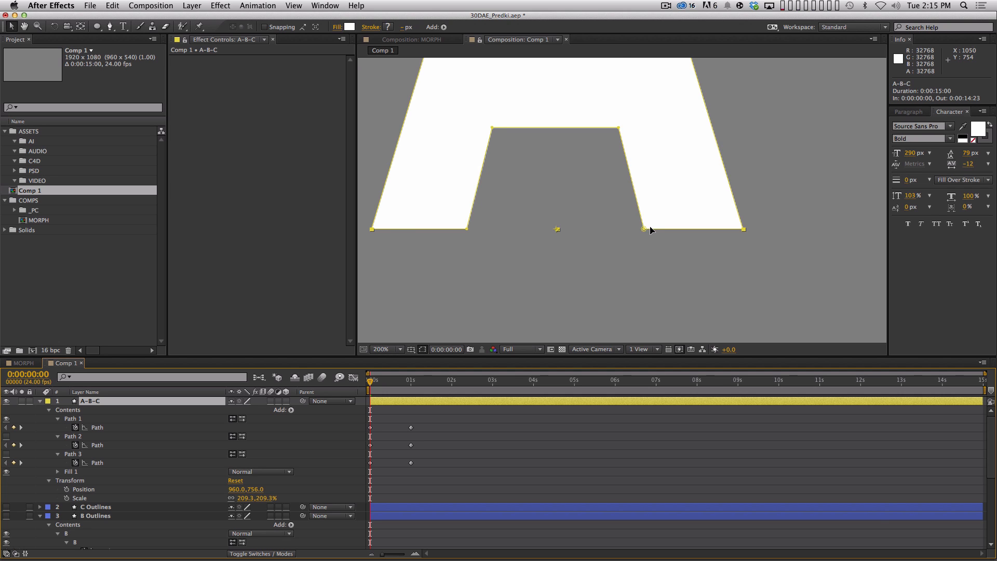
# Step: Compare the position of the outer outline's first vertex on the A at 0:00:00:00 and the B at 0:00:01:00
pyautogui.press(',')
pyautogui.moveTo(607, 227); pyautogui.dragTo(576, 302)
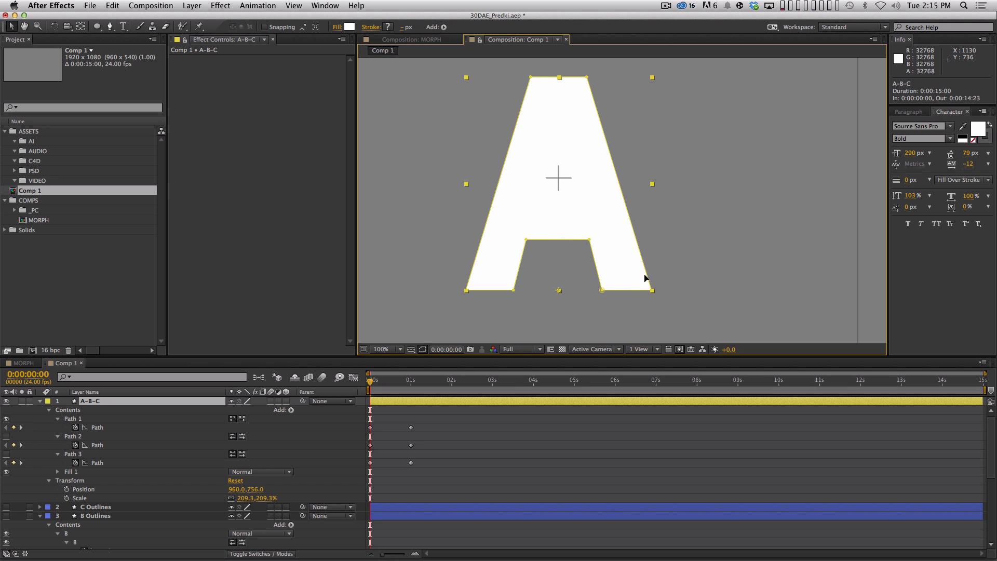
pyautogui.keyDown('shift'); pyautogui.click(414, 386); pyautogui.keyUp('shift')
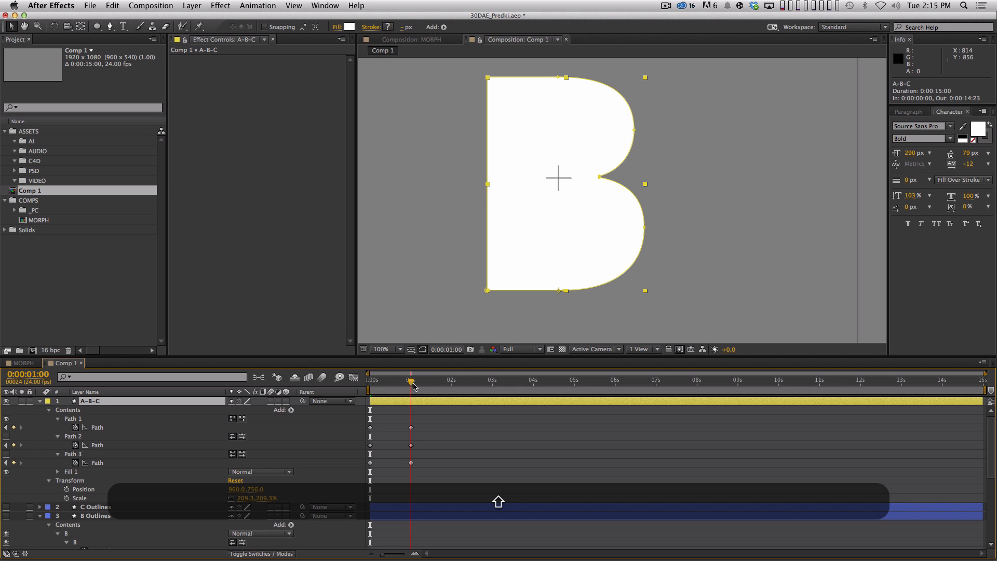
pyautogui.click(487, 290)
pyautogui.moveTo(412, 383); pyautogui.dragTo(370, 384)
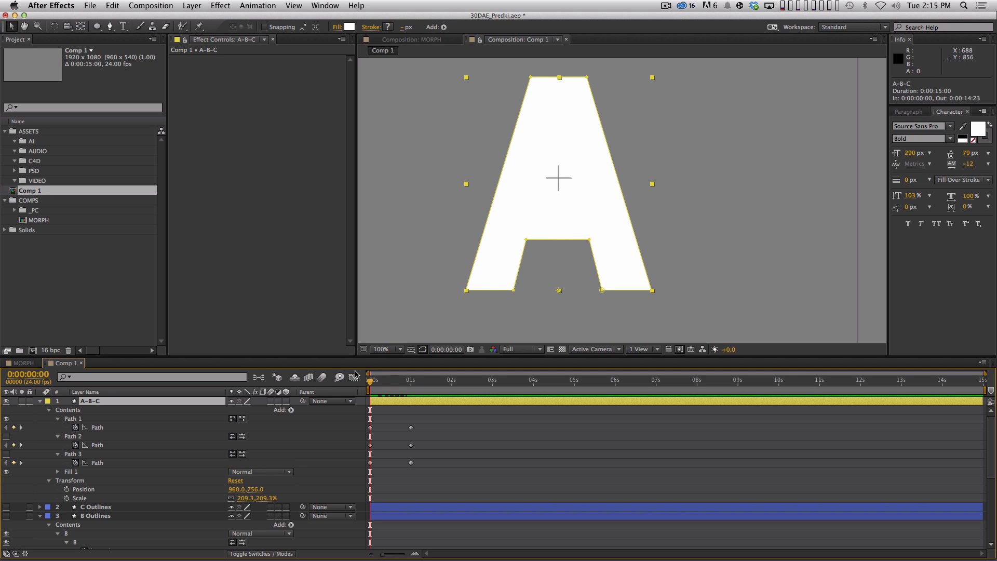
pyautogui.keyDown('shift'); pyautogui.click(410, 380); pyautogui.keyUp('shift')
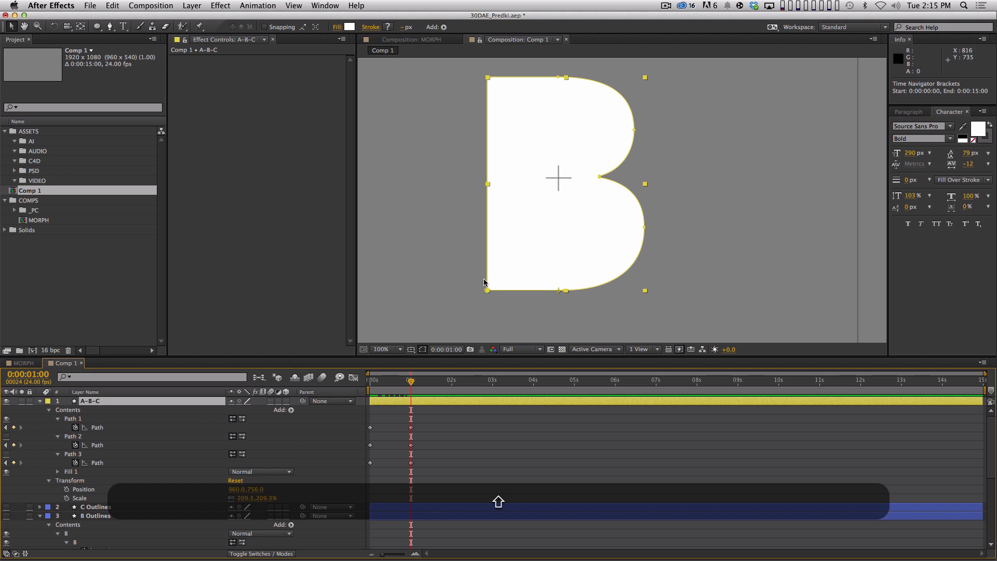
pyautogui.moveTo(379, 383); pyautogui.dragTo(336, 365)
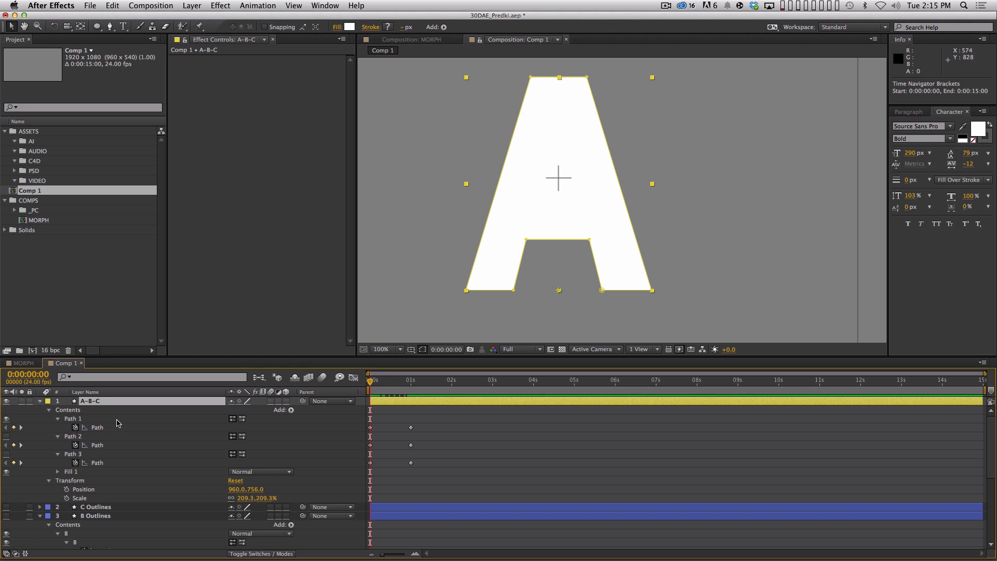
# Step: Set the lower-left corner point of the A in Path 1 as its first vertex at 0:00:00:00 and preview the morph
pyautogui.click(96, 419)
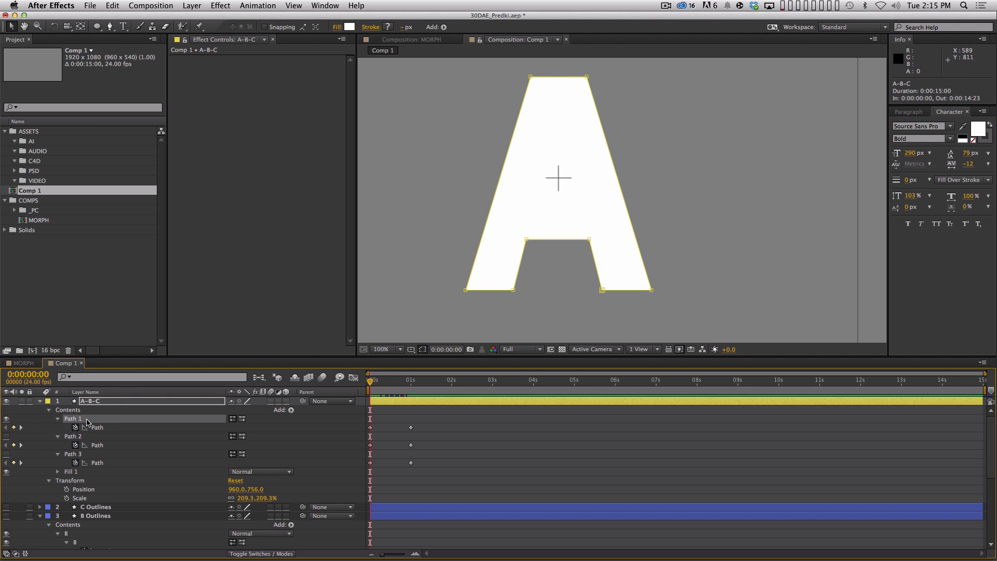
pyautogui.moveTo(447, 270); pyautogui.dragTo(473, 302)
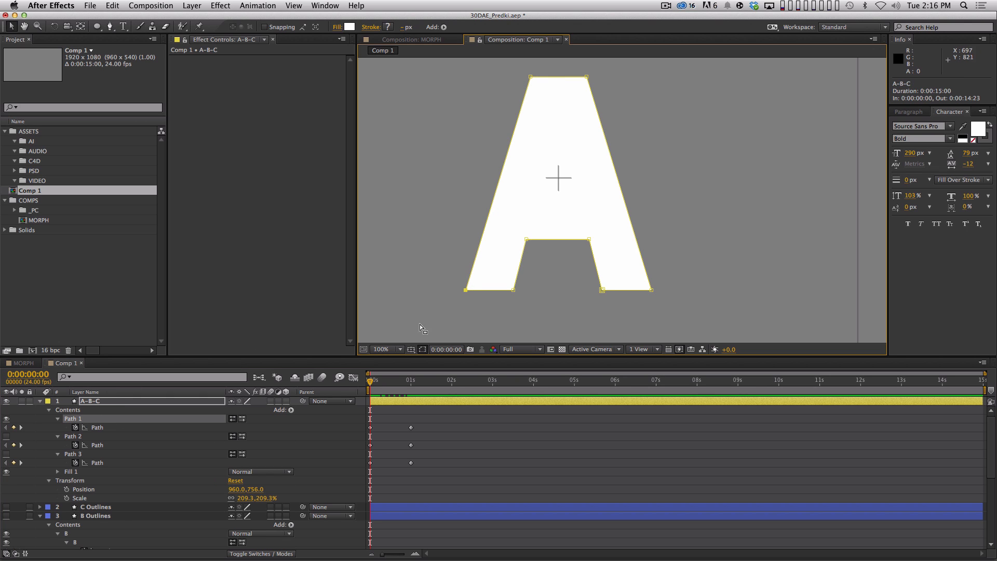
pyautogui.rightClick(464, 298)
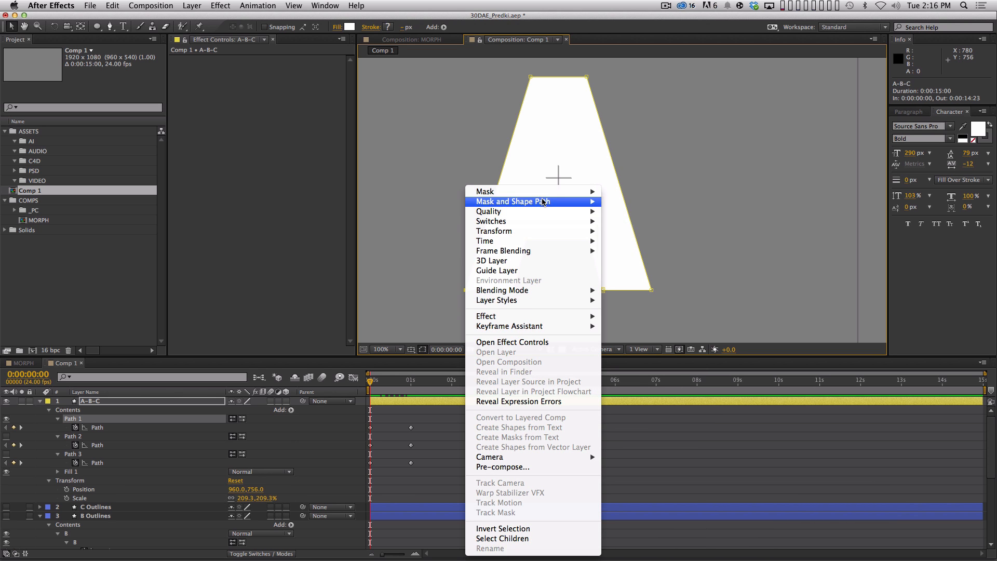
pyautogui.moveTo(541, 203)
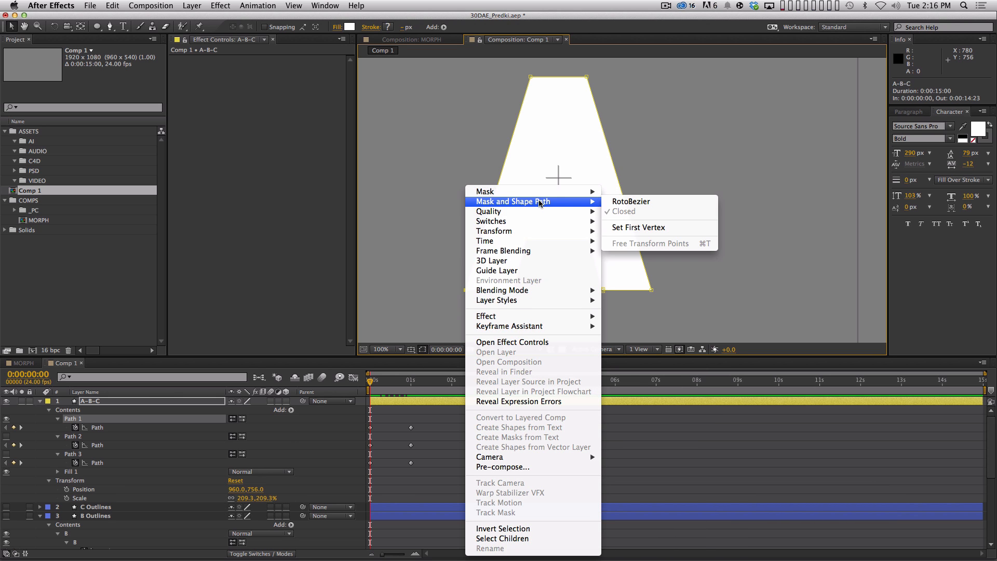
pyautogui.click(623, 229)
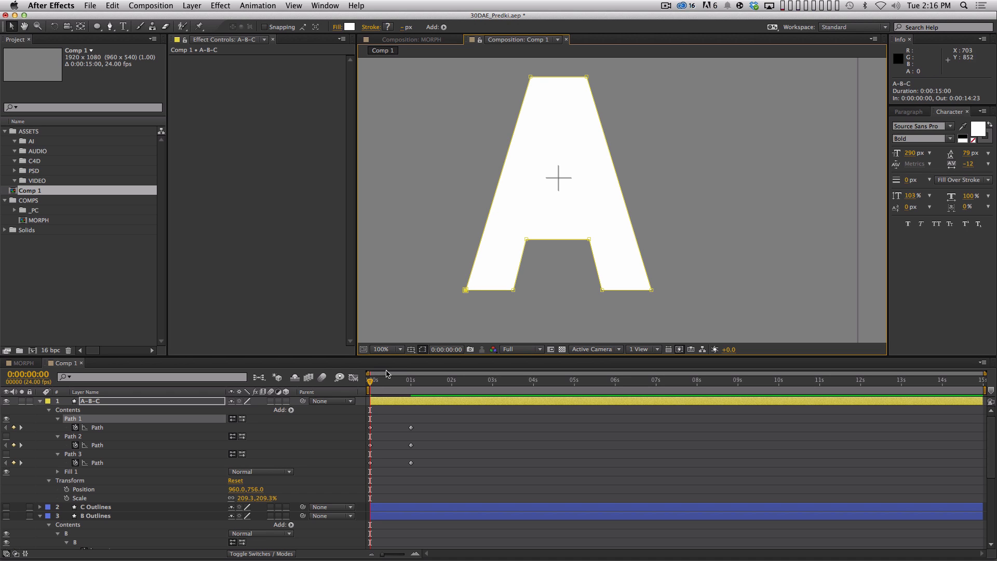
pyautogui.moveTo(370, 382)
pyautogui.mouseDown()
pyautogui.moveTo(416, 391)
pyautogui.moveTo(359, 396)
pyautogui.mouseUp()
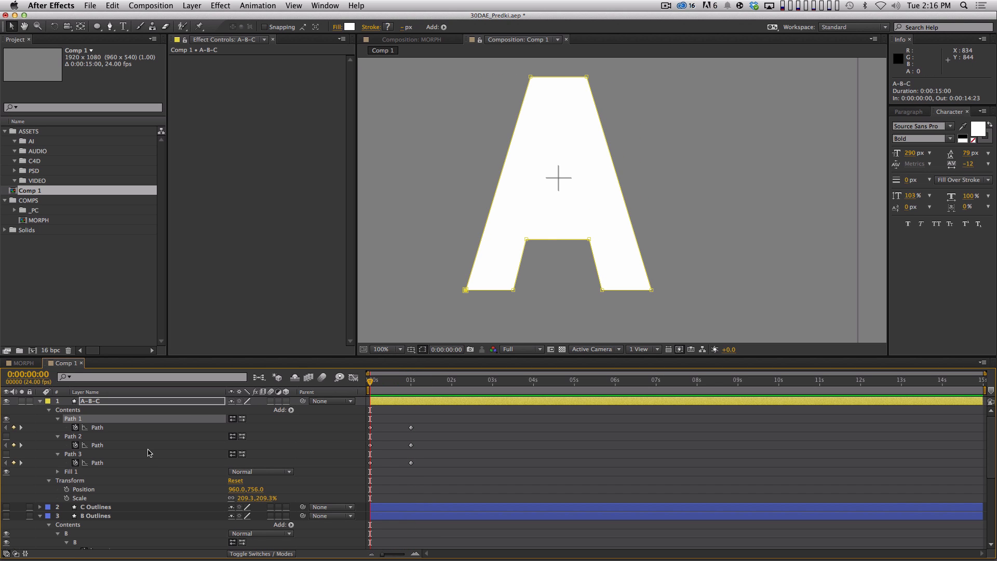
# Step: Show Path 2 and Path 3 again and scrub between 0:00:00:00 and 0:00:01:00 to check how the holes morph
pyautogui.click(6, 437)
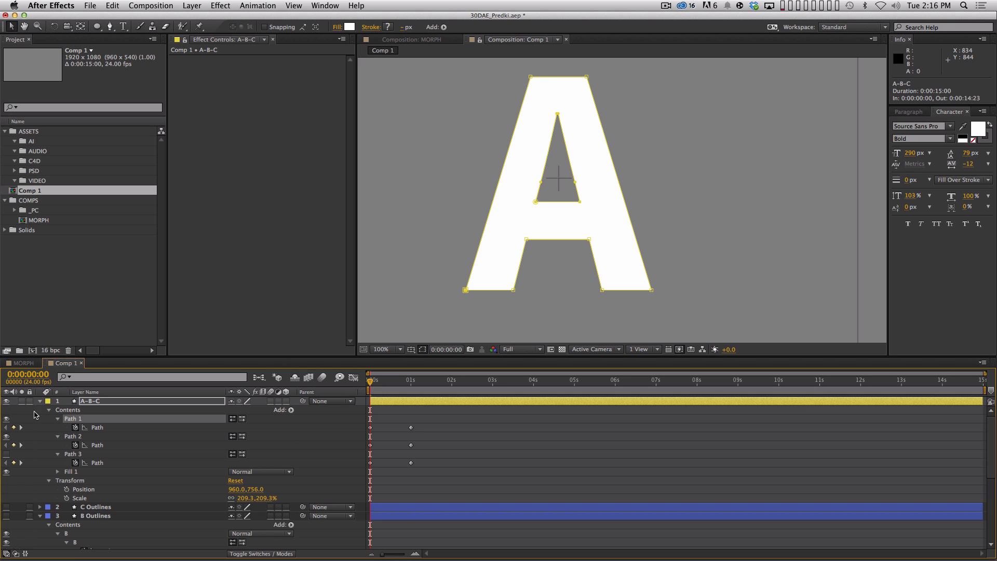
pyautogui.click(80, 438)
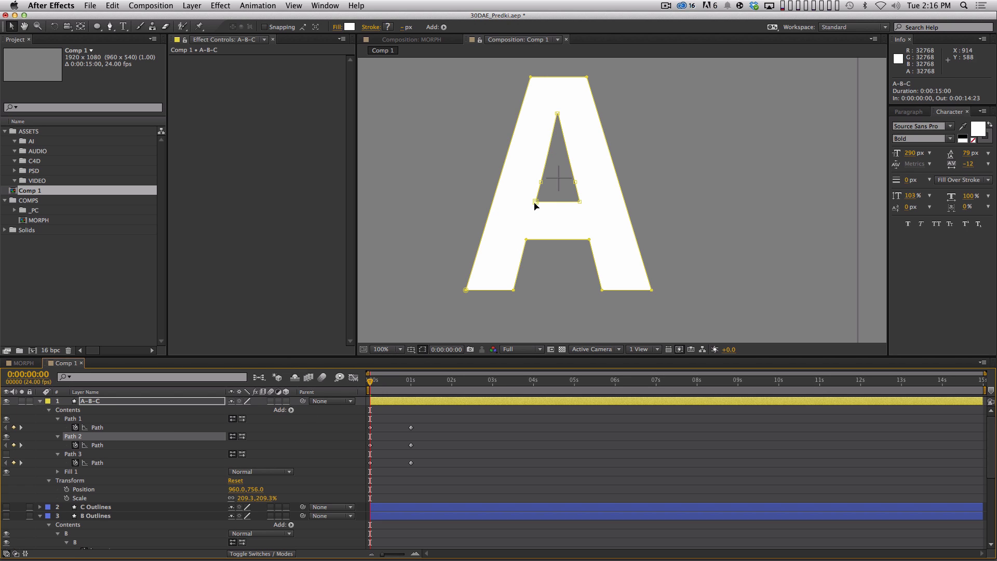
pyautogui.moveTo(373, 382); pyautogui.dragTo(411, 382)
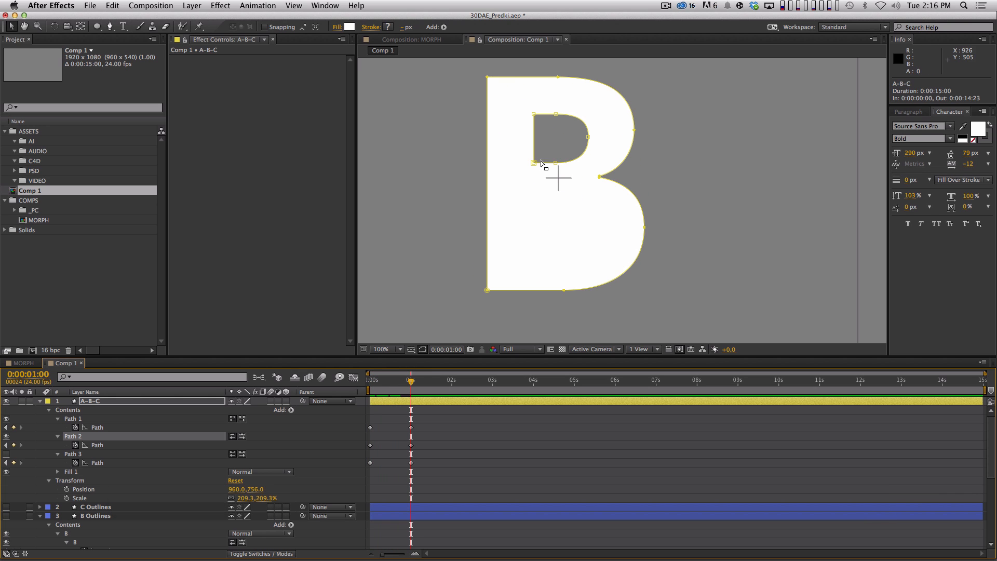
pyautogui.click(399, 382)
pyautogui.moveTo(399, 382)
pyautogui.mouseDown()
pyautogui.moveTo(372, 382)
pyautogui.moveTo(401, 382)
pyautogui.moveTo(373, 390)
pyautogui.moveTo(411, 390)
pyautogui.moveTo(364, 392)
pyautogui.moveTo(411, 394)
pyautogui.mouseUp()
pyautogui.press('shift')
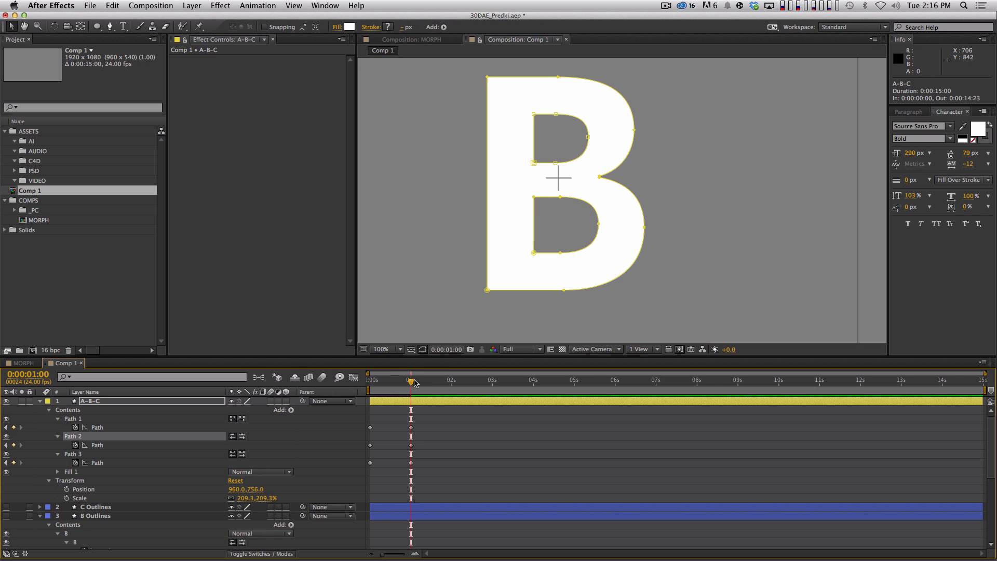
pyautogui.moveTo(414, 383); pyautogui.dragTo(348, 385)
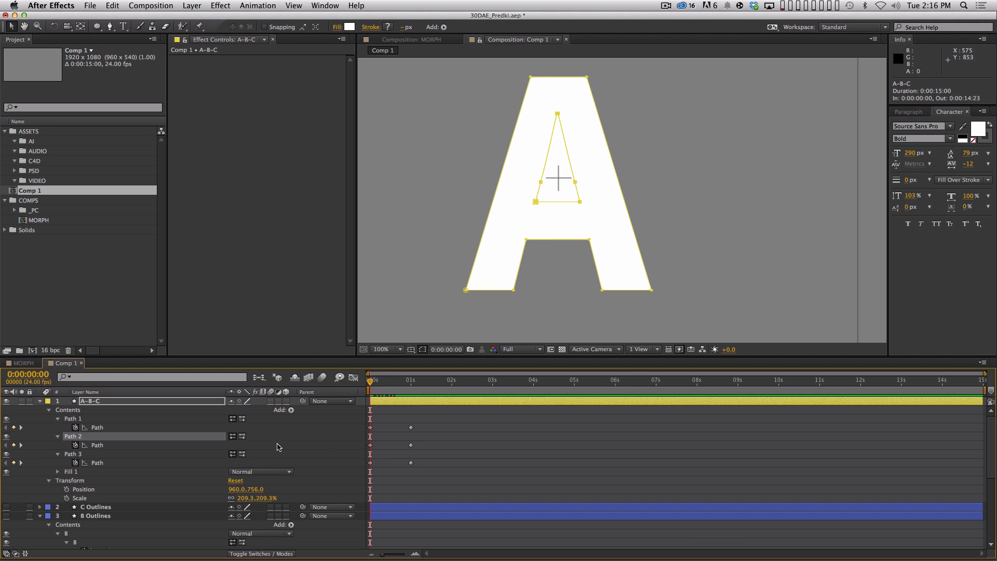
pyautogui.keyDown('shift'); pyautogui.click(411, 383); pyautogui.keyUp('shift')
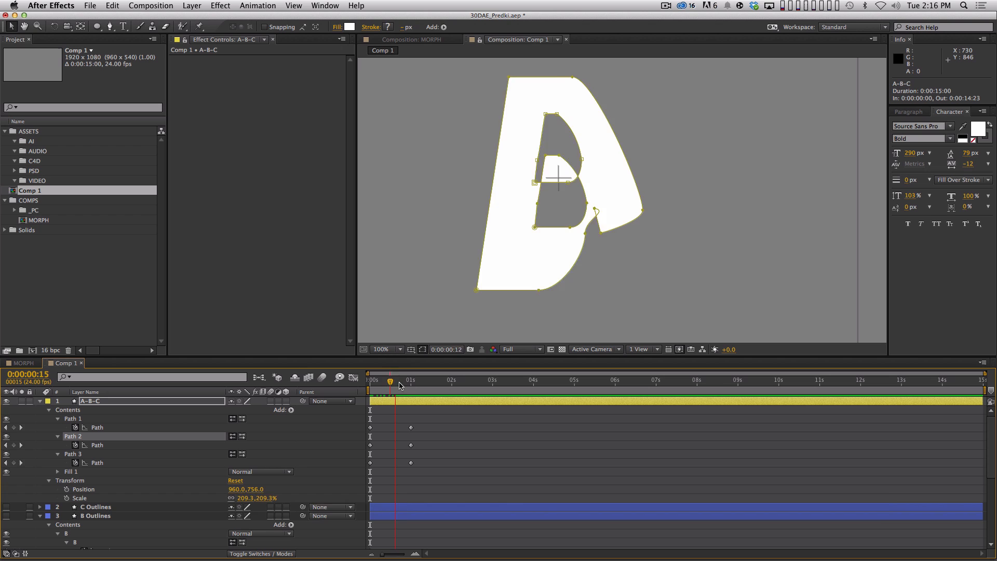
pyautogui.moveTo(414, 389); pyautogui.dragTo(367, 389)
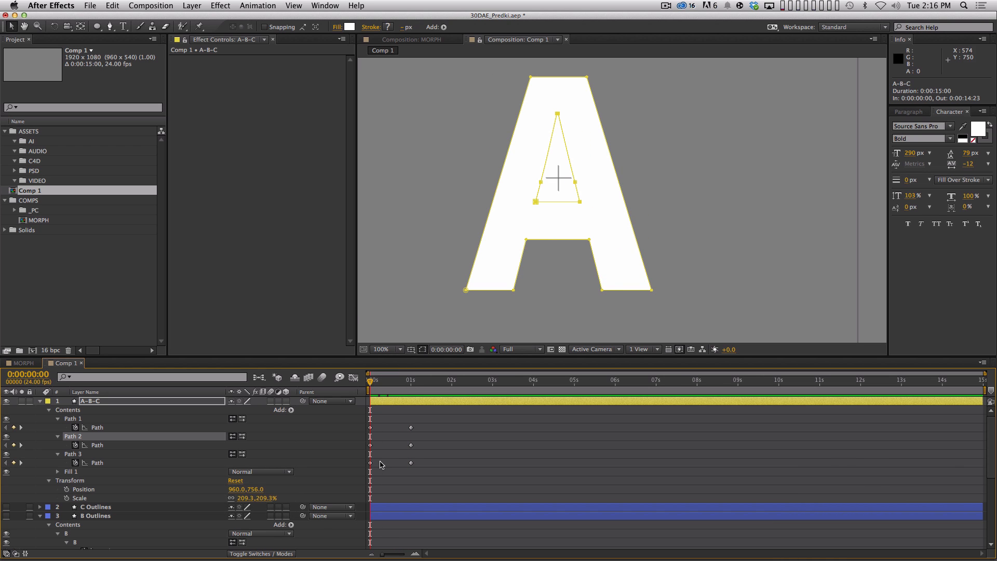
# Step: Shrink Path 3's triangle at 0:00:00:00 and place it inside the A's left leg
pyautogui.moveTo(381, 462); pyautogui.dragTo(366, 466)
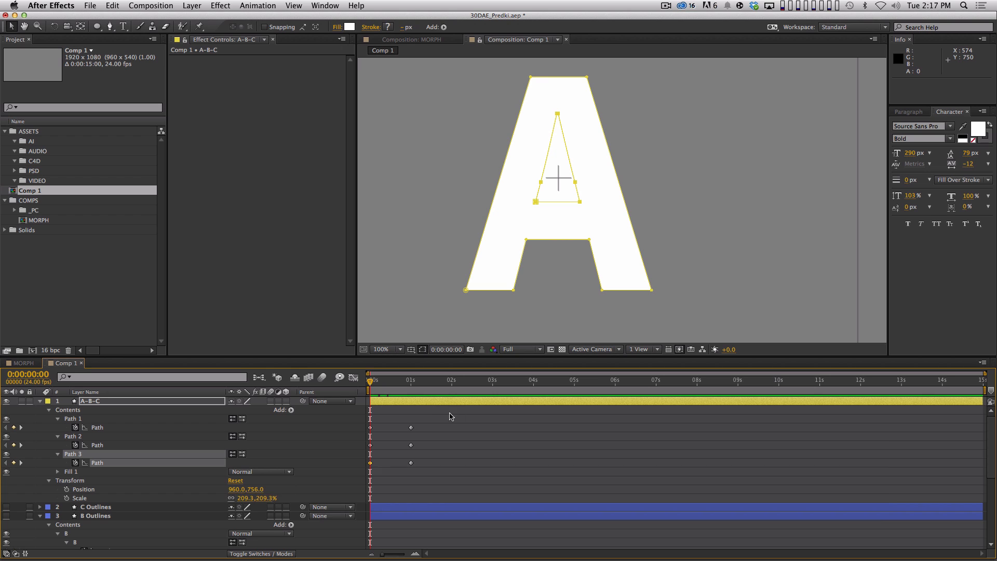
pyautogui.press('v')
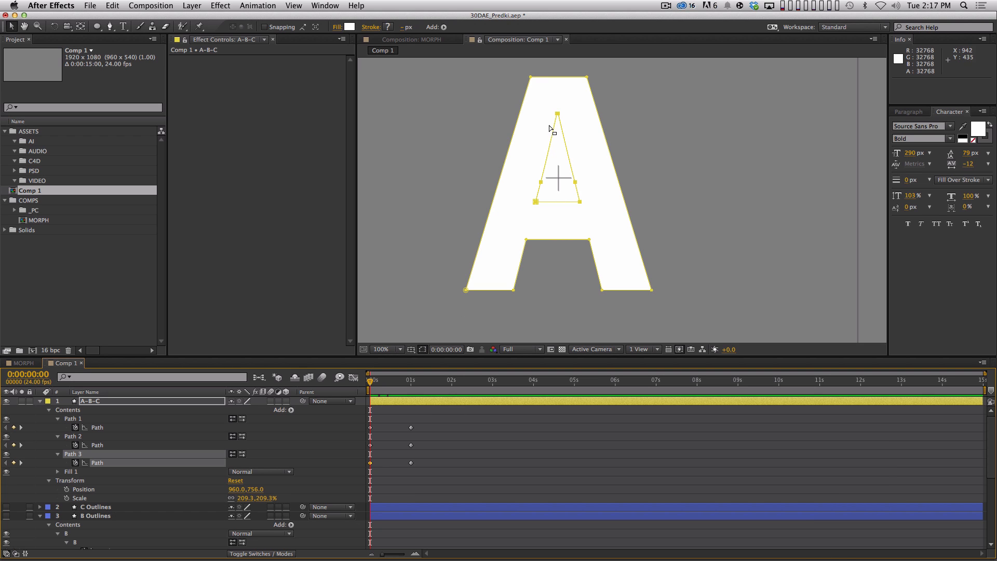
pyautogui.moveTo(558, 113); pyautogui.dragTo(588, 138)
pyautogui.doubleClick(522, 156)
pyautogui.press('.')
pyautogui.press('space')
pyautogui.click(431, 465)
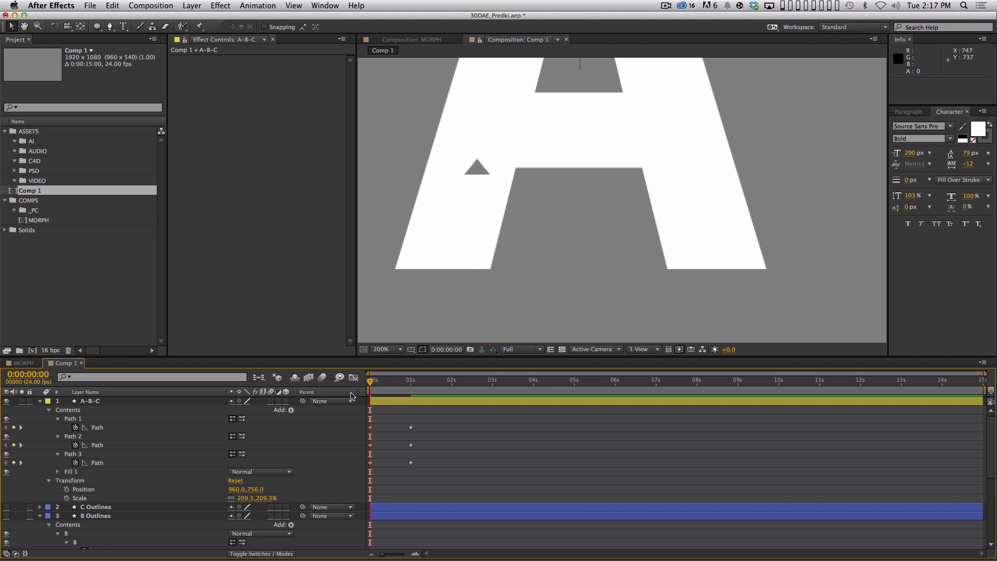
# Step: Copy Path 3's keyframe at 0:00:01:00 and paste it over its keyframe at 0:00:00:00
pyautogui.moveTo(424, 459); pyautogui.dragTo(407, 474)
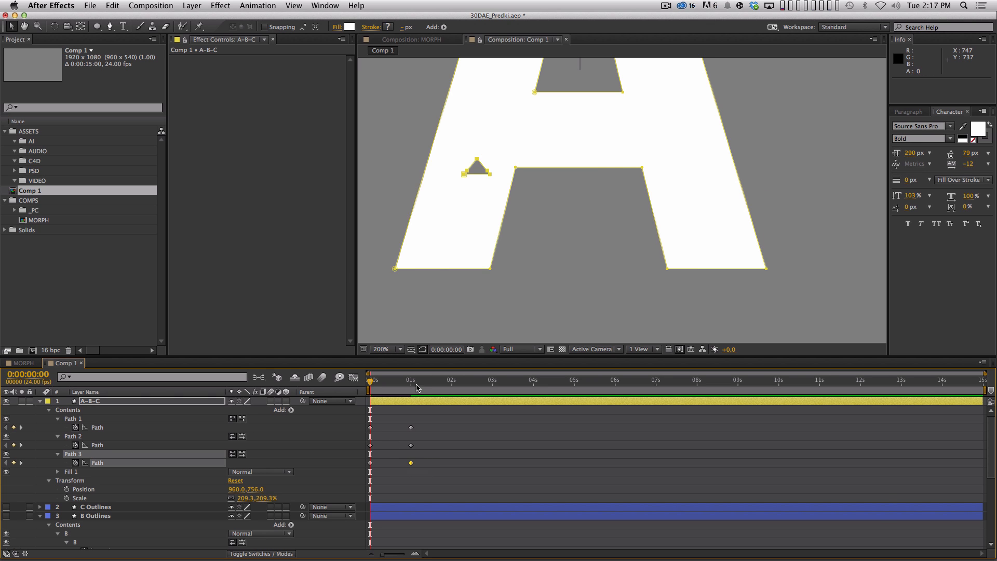
pyautogui.keyDown('shift'); pyautogui.click(412, 383); pyautogui.keyUp('shift')
pyautogui.press('space')
pyautogui.moveTo(566, 162); pyautogui.dragTo(565, 206)
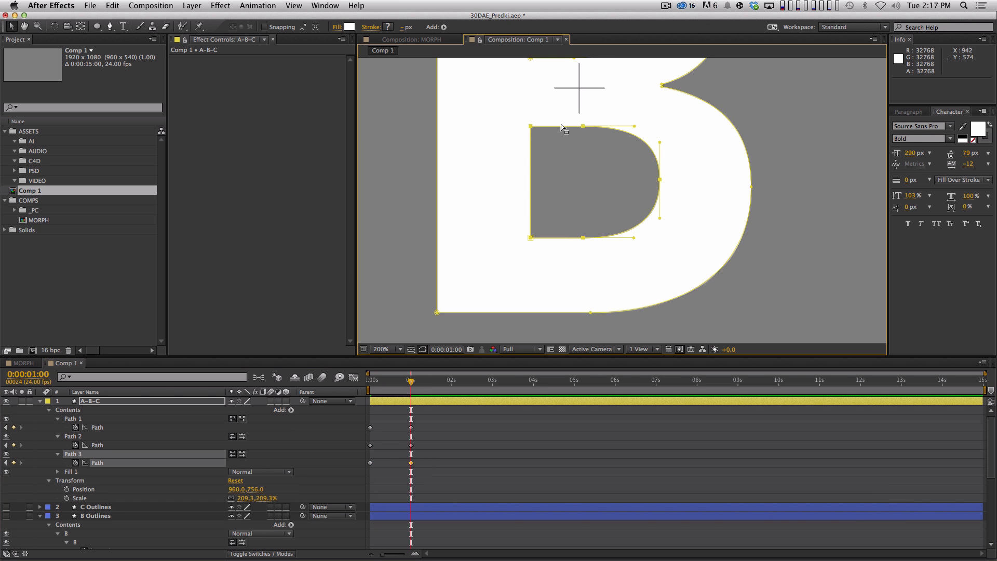
pyautogui.click(411, 463)
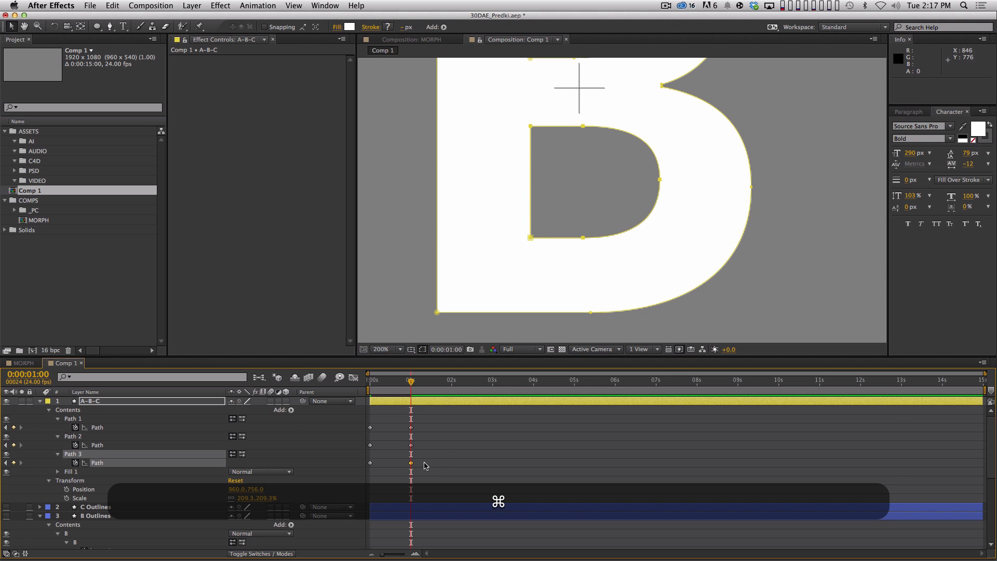
pyautogui.press('cmd+c')
pyautogui.moveTo(396, 384); pyautogui.dragTo(370, 384)
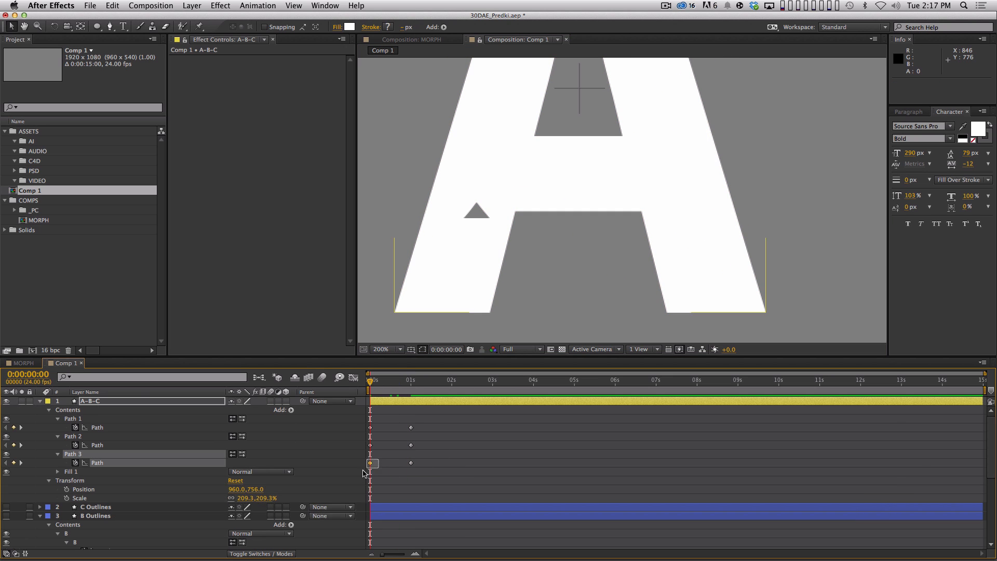
pyautogui.press('cmd+v')
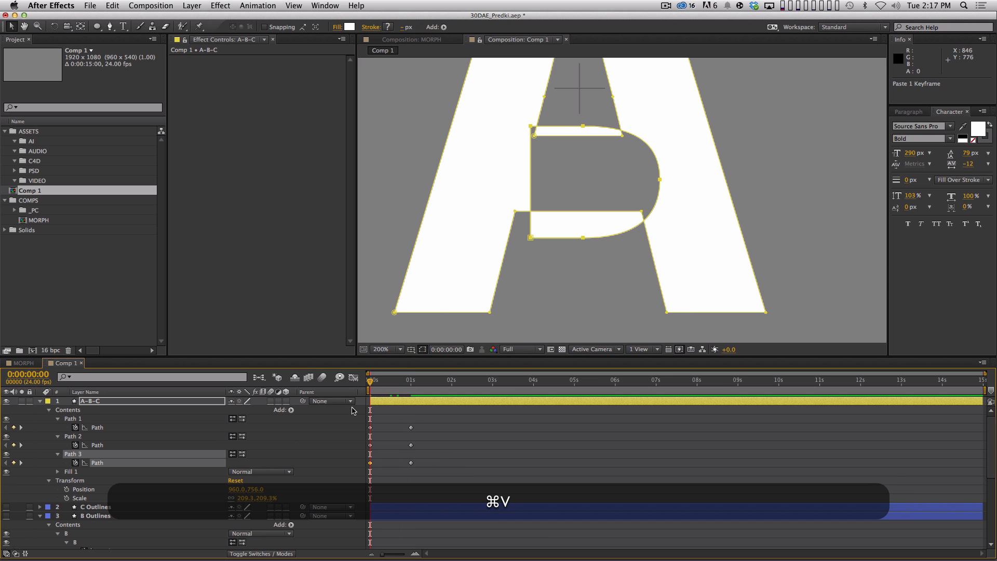
# Step: Scale Path 3's pasted B hole at 0:00:00:00 down to about 2% and hide it inside the A's left leg
pyautogui.doubleClick(530, 127)
pyautogui.moveTo(530, 126); pyautogui.dragTo(690, 181)
pyautogui.press('super+z')
pyautogui.press('.')
pyautogui.press('.')
pyautogui.moveTo(377, 210); pyautogui.dragTo(584, 214)
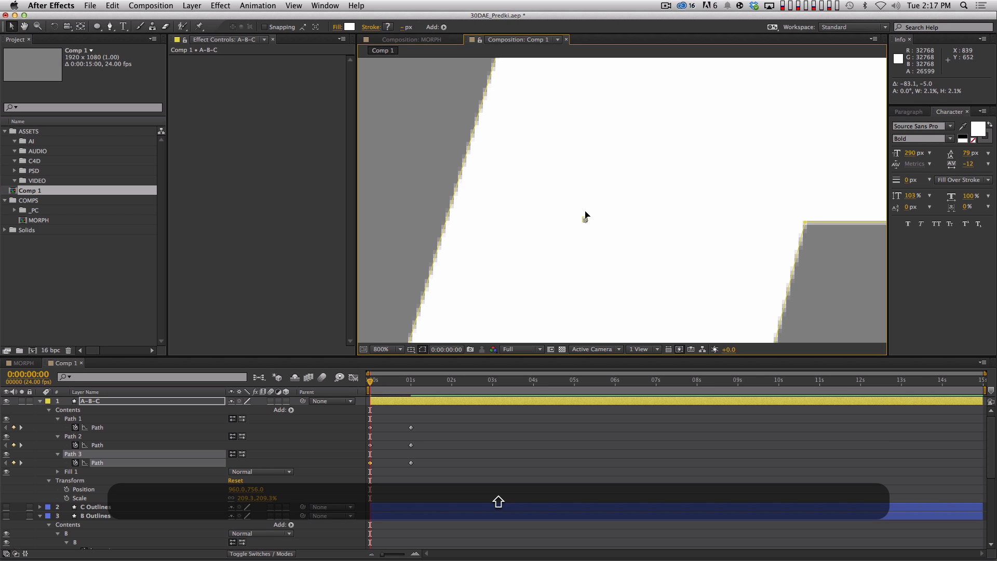
pyautogui.press(',')
pyautogui.press(',')
pyautogui.press(',')
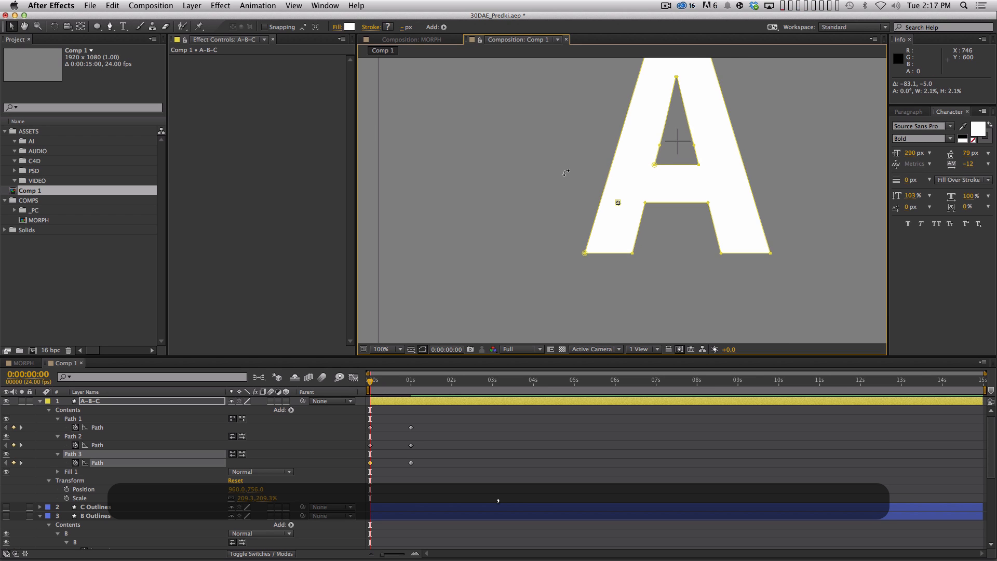
pyautogui.press('shift+super+a')
pyautogui.moveTo(723, 185); pyautogui.dragTo(610, 246)
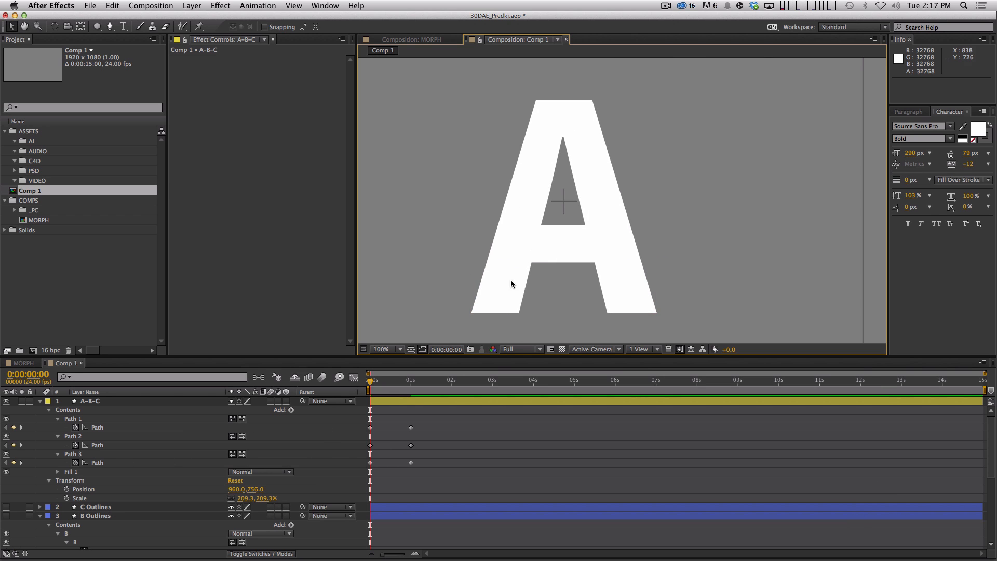
# Step: Apply Easy Ease to all keyframes of Path 1, Path 2 and Path 3
pyautogui.moveTo(377, 392)
pyautogui.mouseDown()
pyautogui.moveTo(422, 391)
pyautogui.moveTo(368, 404)
pyautogui.mouseUp()
pyautogui.click(368, 404)
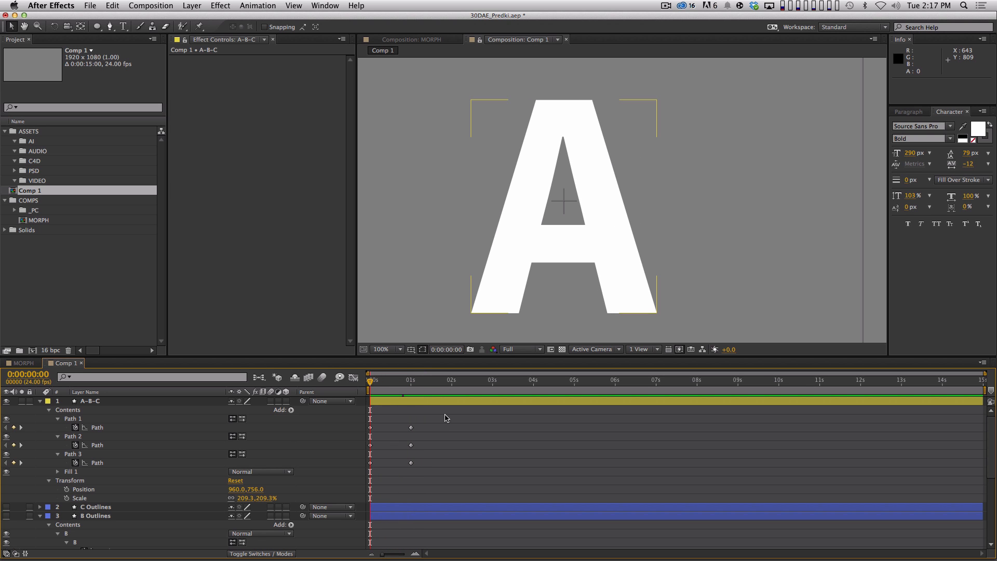
pyautogui.moveTo(448, 414); pyautogui.dragTo(349, 502)
pyautogui.press('F9')
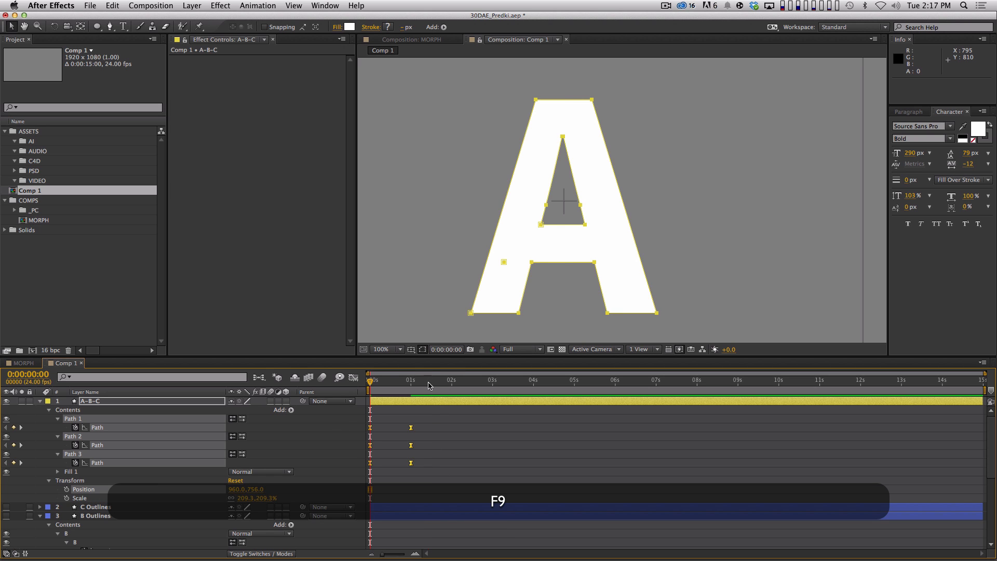
# Step: End the work area at 0:00:01:11 and preview the eased A-to-B morph, including at 50% magnification
pyautogui.press('KP_0')
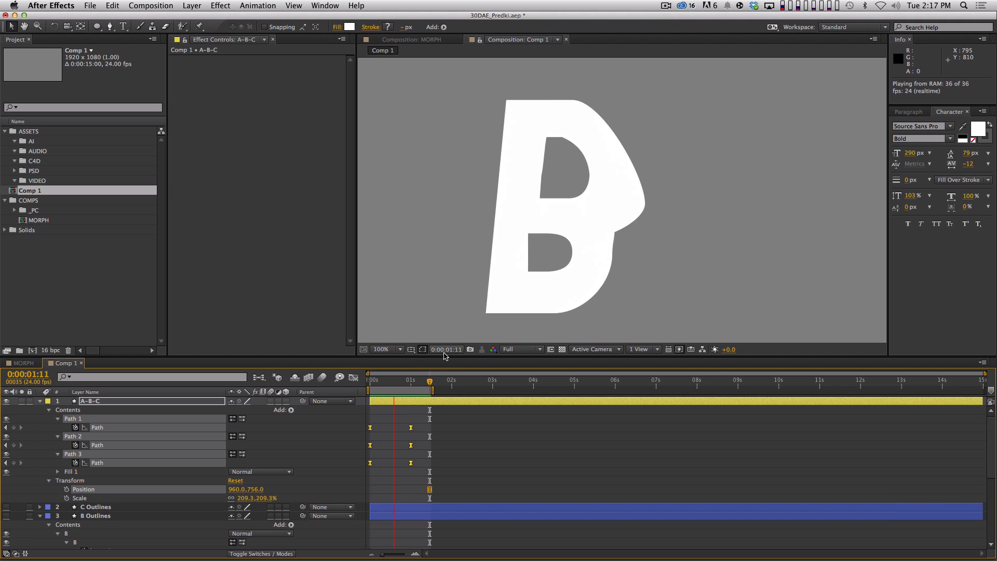
pyautogui.press('m')
pyautogui.press(',')
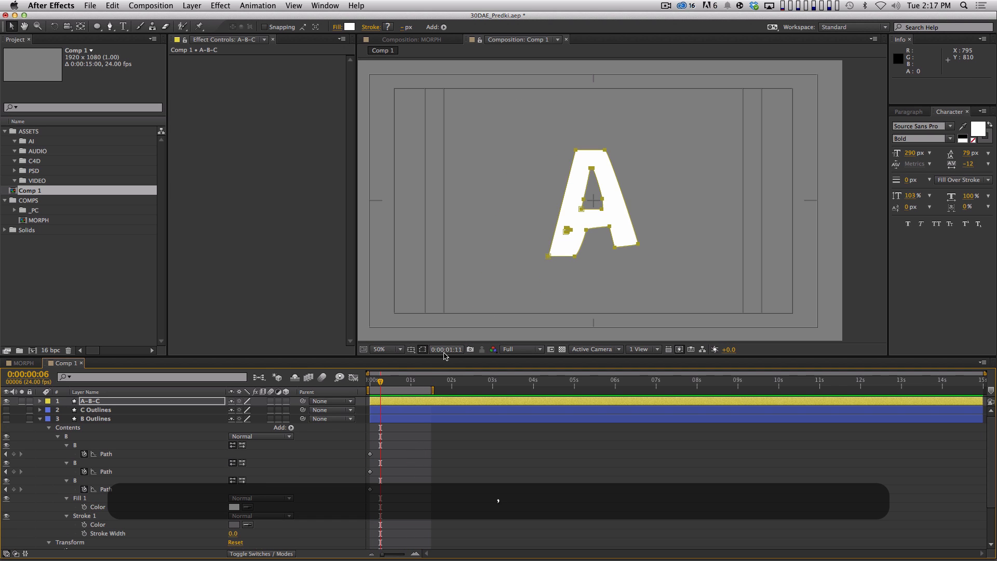
pyautogui.press('KP_0')
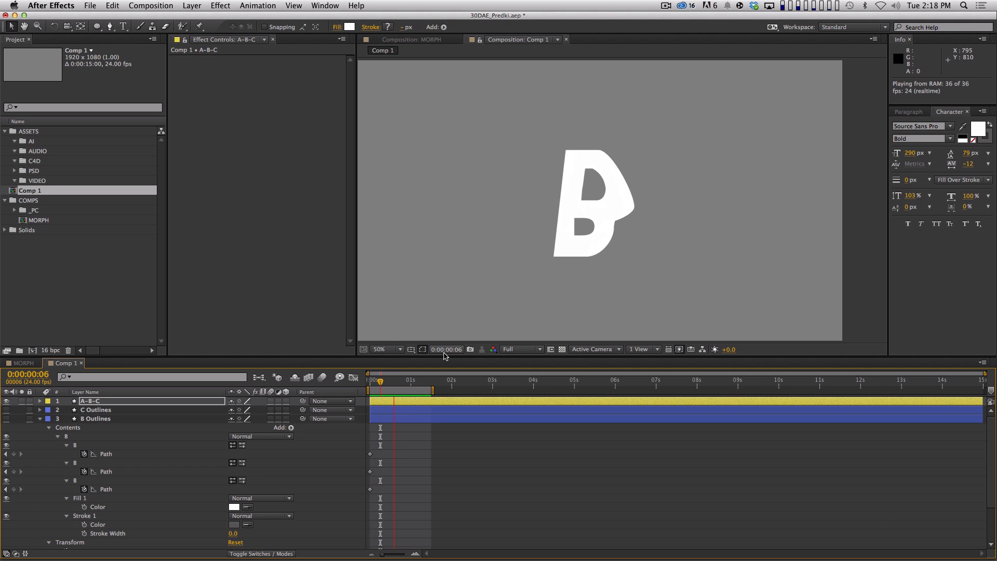
pyautogui.press('Home')
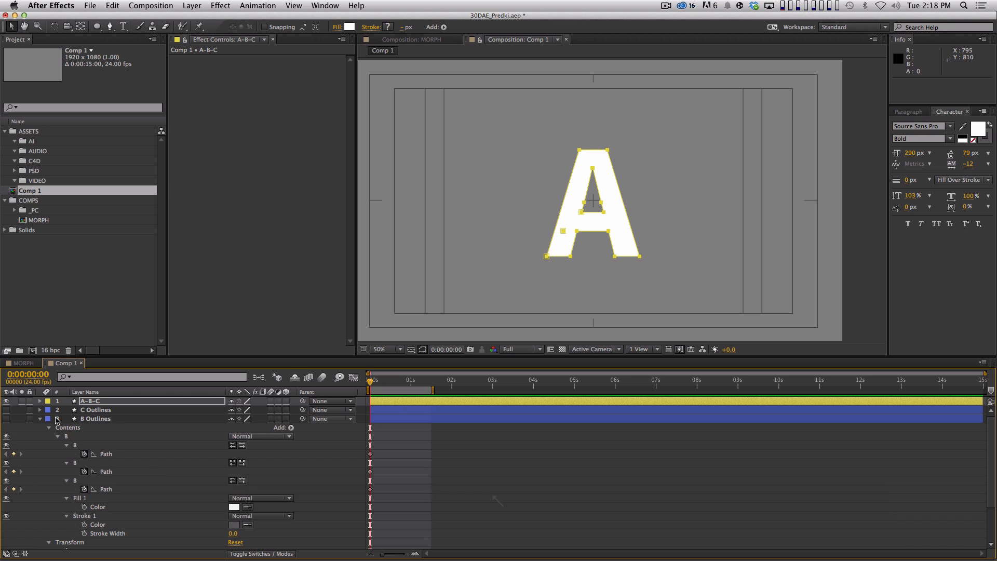
# Step: Collapse the outline layers' properties and preview the A-B-C layer's morph again
pyautogui.click(40, 419)
pyautogui.click(309, 514)
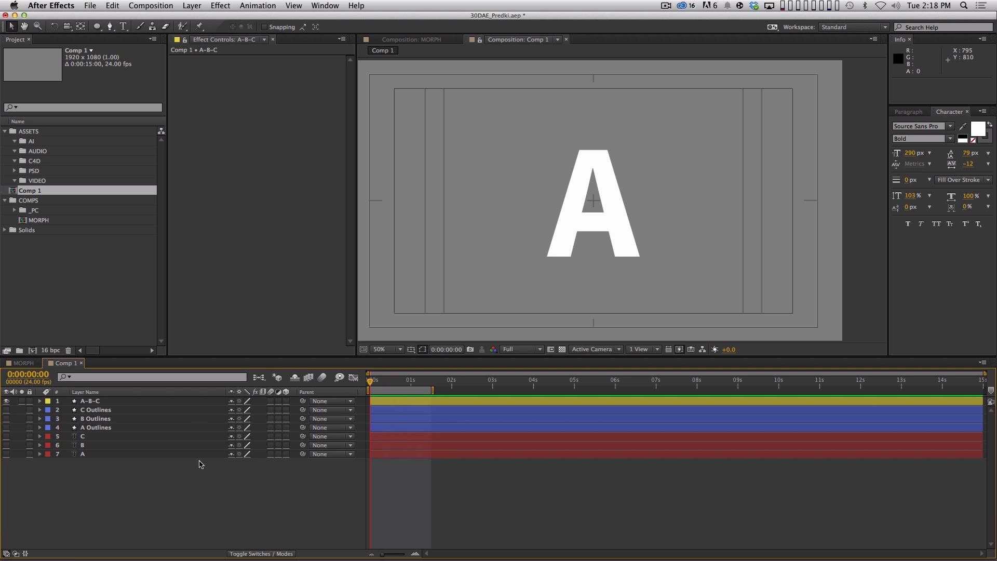
pyautogui.click(191, 401)
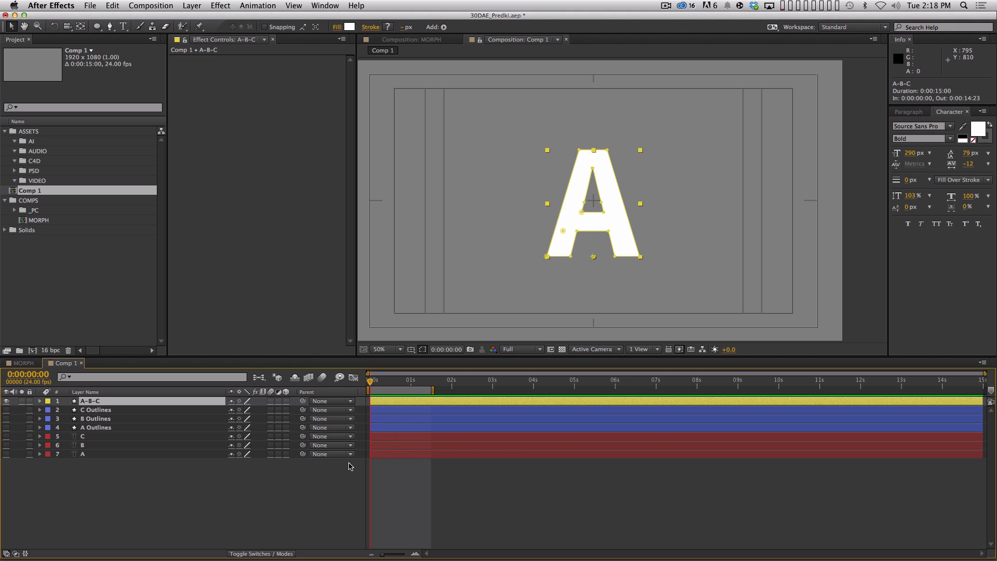
pyautogui.click(220, 525)
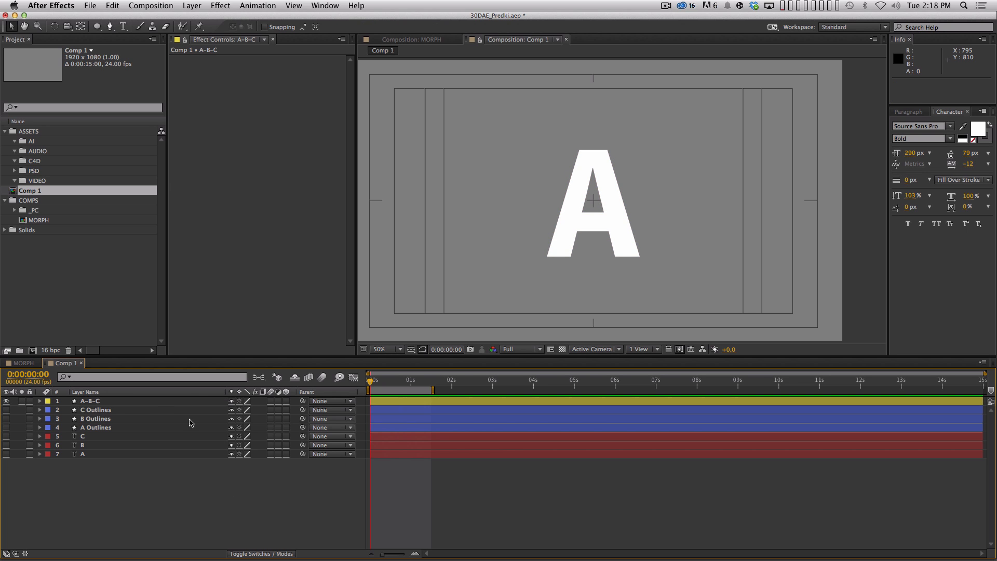
pyautogui.click(158, 400)
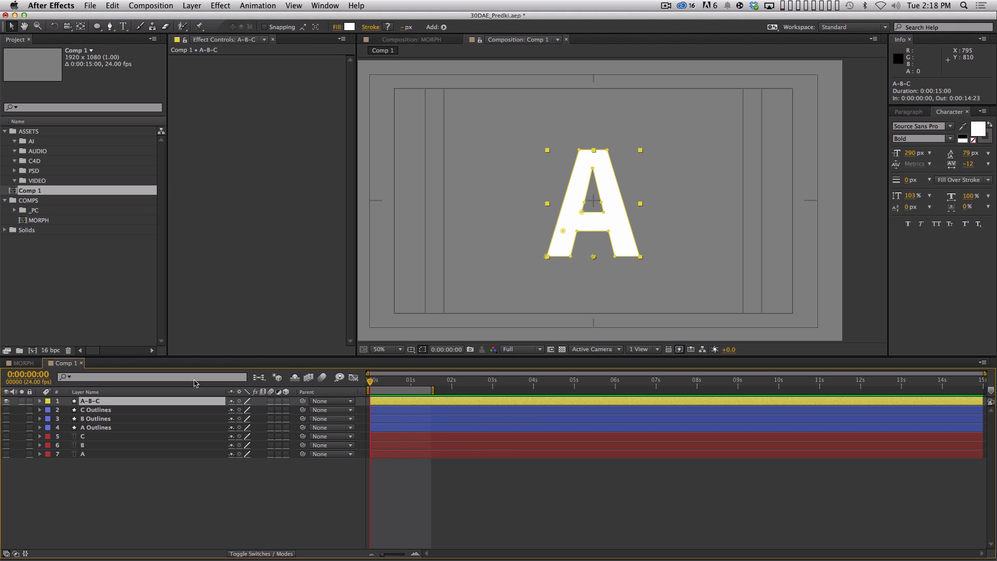
pyautogui.press('KP_0')
pyautogui.press('space')
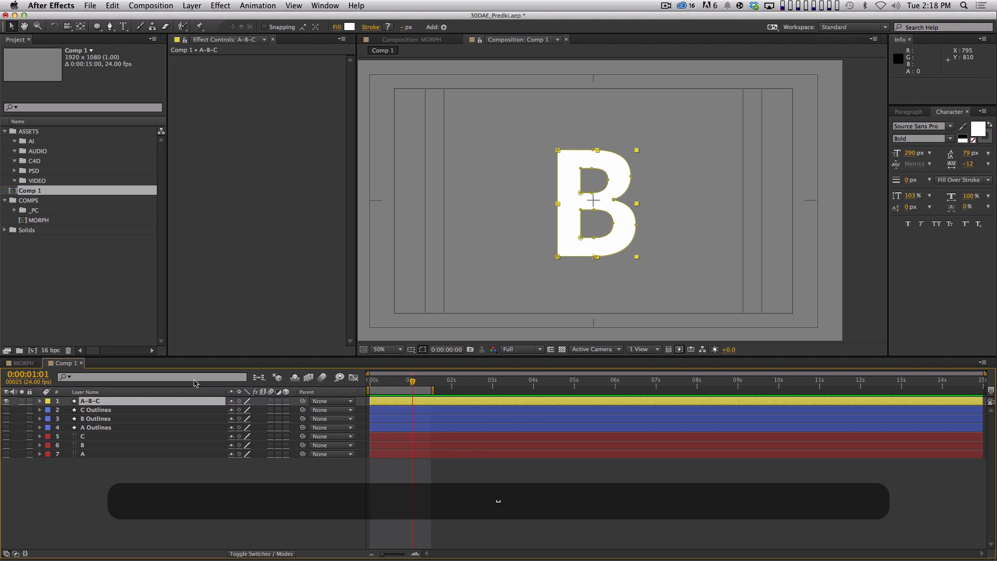
pyautogui.press('Home')
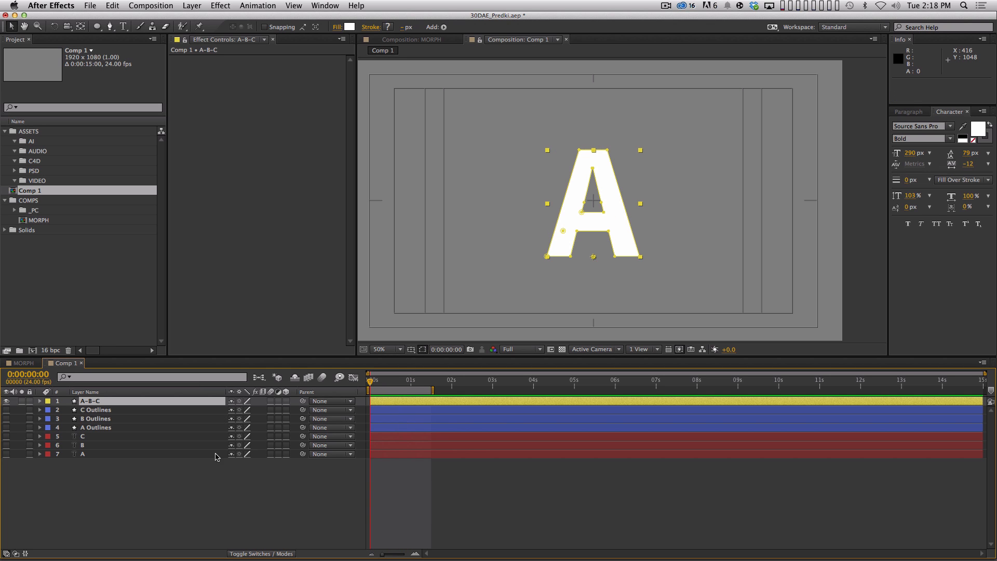
pyautogui.click(334, 516)
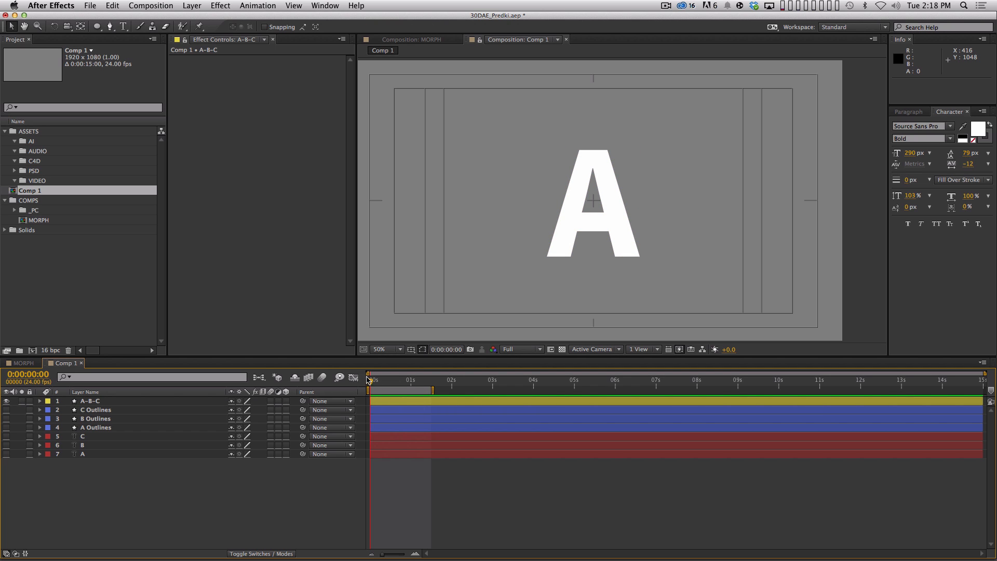
pyautogui.moveTo(370, 383)
pyautogui.mouseDown()
pyautogui.moveTo(410, 383)
pyautogui.moveTo(370, 383)
pyautogui.mouseUp()
pyautogui.click(623, 248)
pyautogui.moveTo(370, 383)
pyautogui.mouseDown()
pyautogui.moveTo(415, 383)
pyautogui.moveTo(375, 380)
pyautogui.mouseUp()
# Step: Move the A-B-C layer's anchor point horizontally to the A's lower-left corner
pyautogui.click(125, 402)
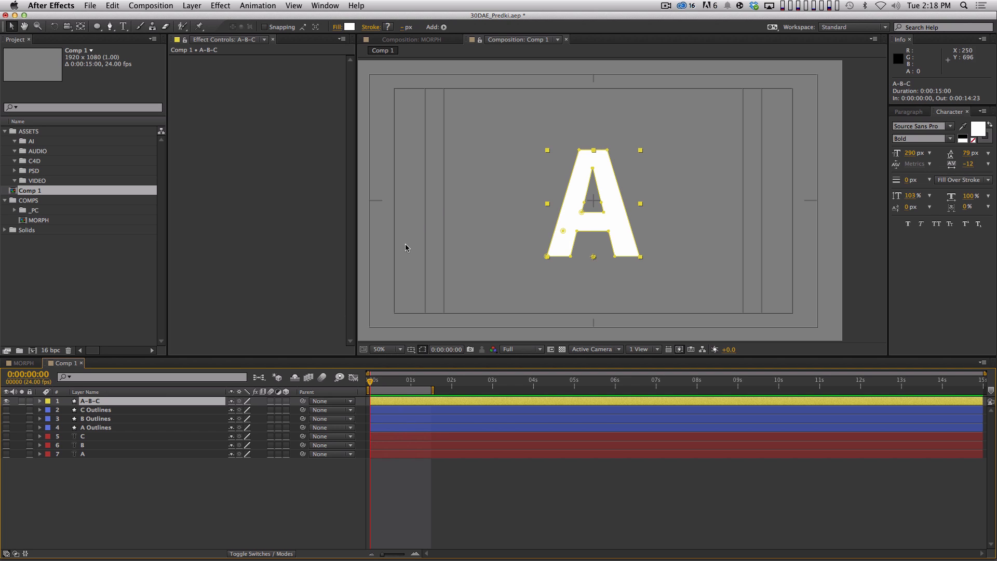
pyautogui.press('y')
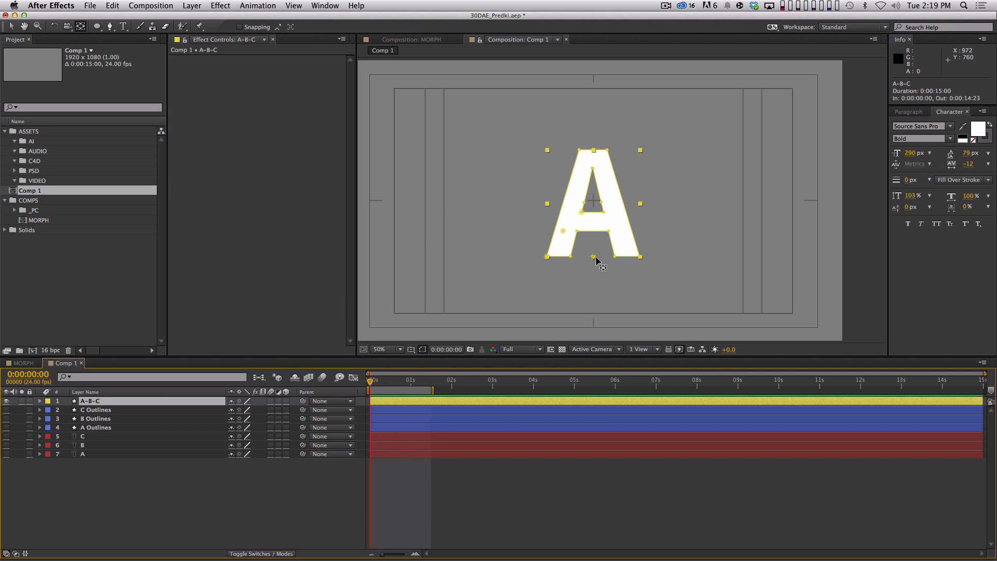
pyautogui.moveTo(594, 257); pyautogui.dragTo(546, 261)
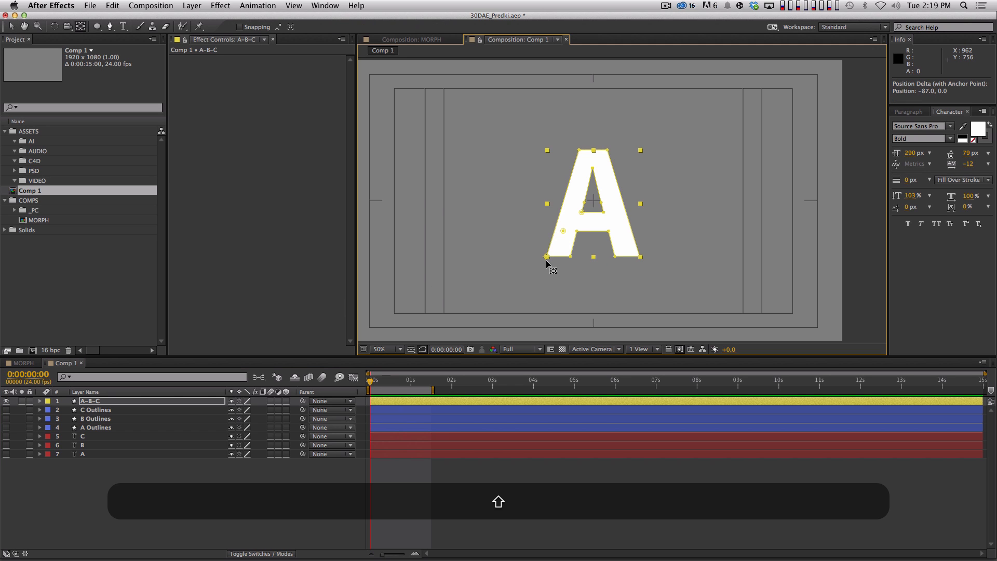
# Step: Try rotating the A-B-C layer about its lower-left corner, undo it, and set a Rotation keyframe at 0:00:00:00
pyautogui.press('r')
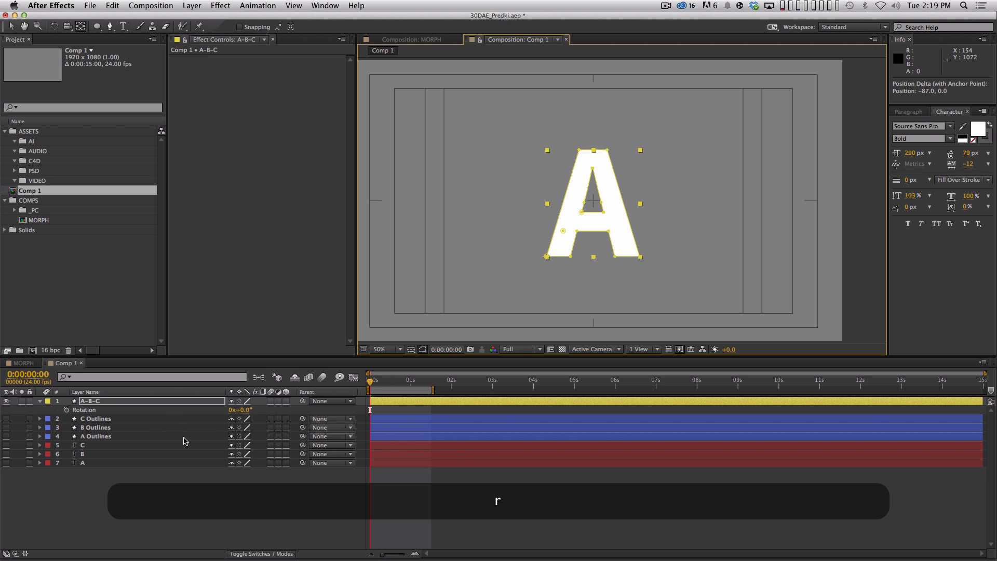
pyautogui.moveTo(247, 410); pyautogui.dragTo(200, 374)
pyautogui.press('super+z')
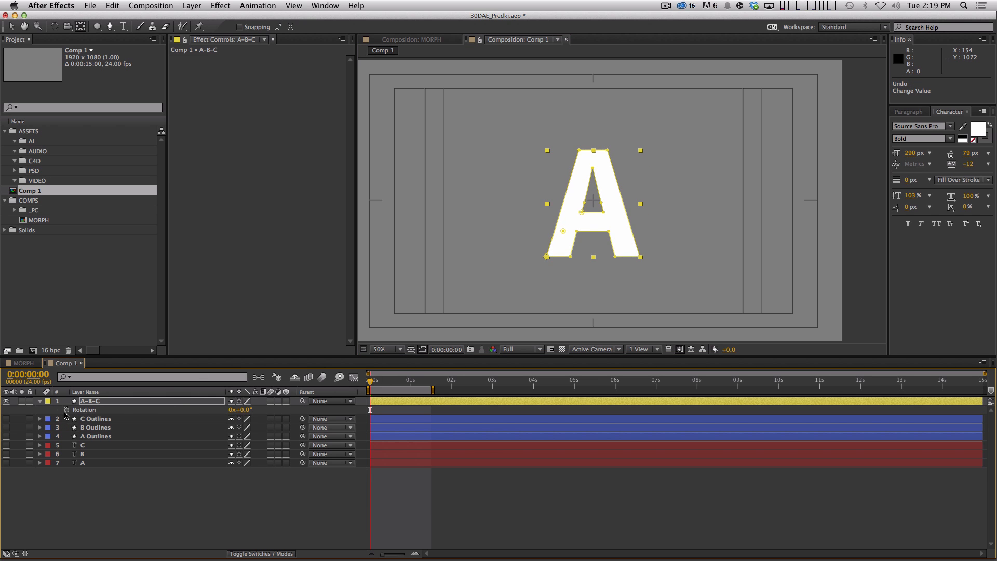
pyautogui.press('u')
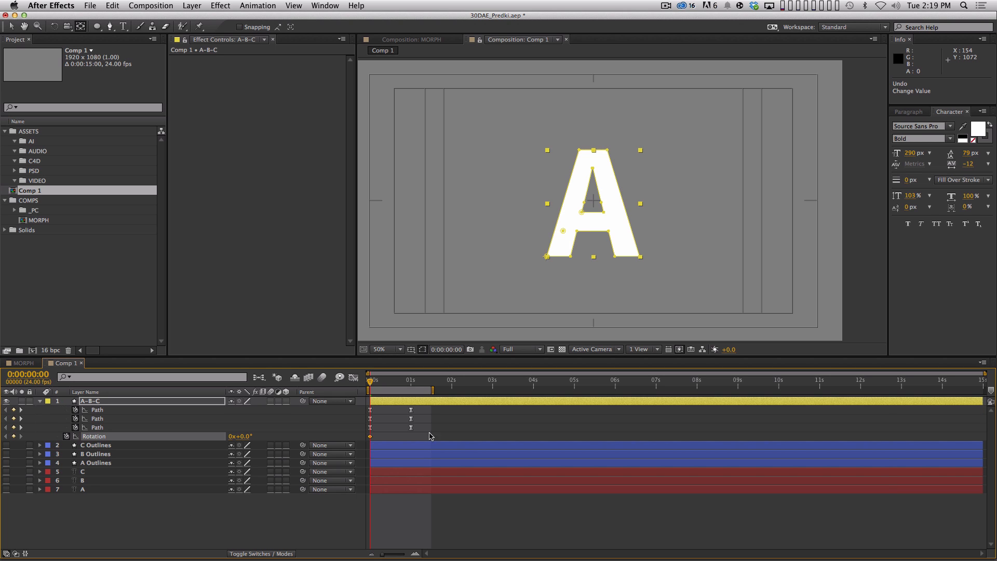
# Step: Shift all path keyframes so they start at 0:00:00:14, and extend the work area to about 2.7 seconds
pyautogui.moveTo(421, 431); pyautogui.dragTo(395, 414)
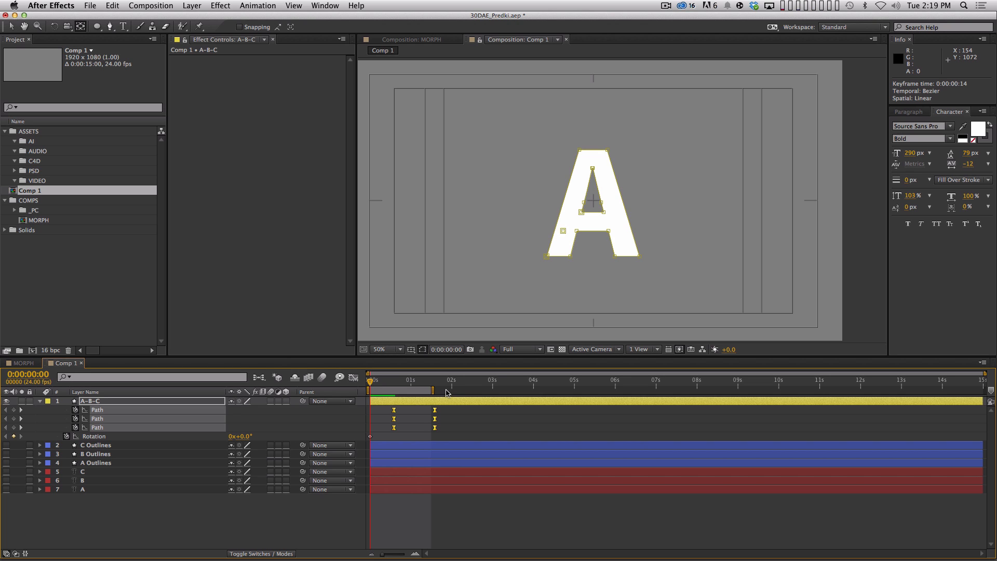
pyautogui.moveTo(433, 390); pyautogui.dragTo(481, 390)
pyautogui.click(413, 514)
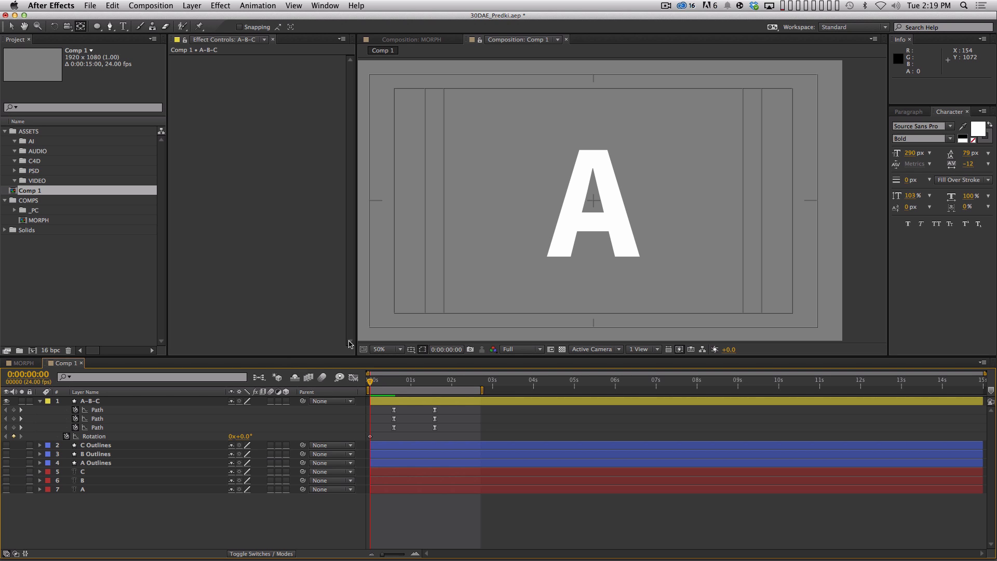
# Step: Set the A-B-C layer's rotation to 5.1° at 0:00:00:04
pyautogui.press('pagedown')
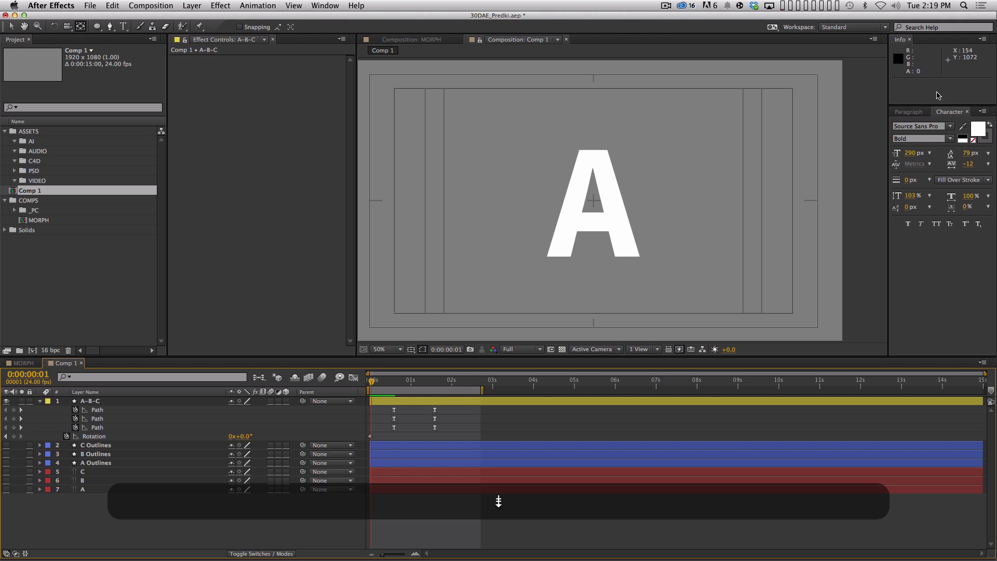
pyautogui.press('pagedown')
pyautogui.moveTo(240, 436); pyautogui.dragTo(372, 526)
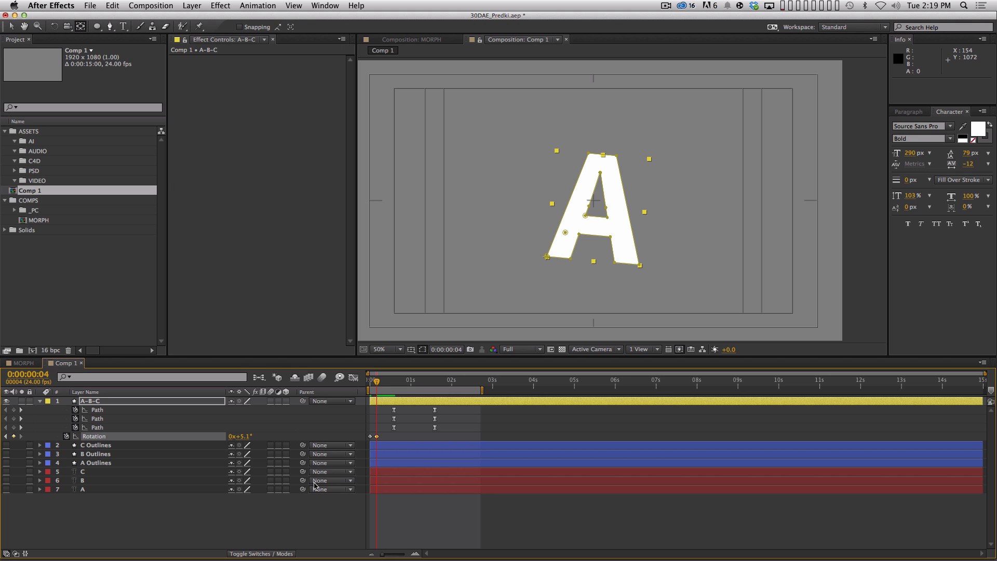
# Step: Set the A-B-C layer's rotation to -31.9° at 0:00:00:16
pyautogui.hotkey('shift', 'pagedown')
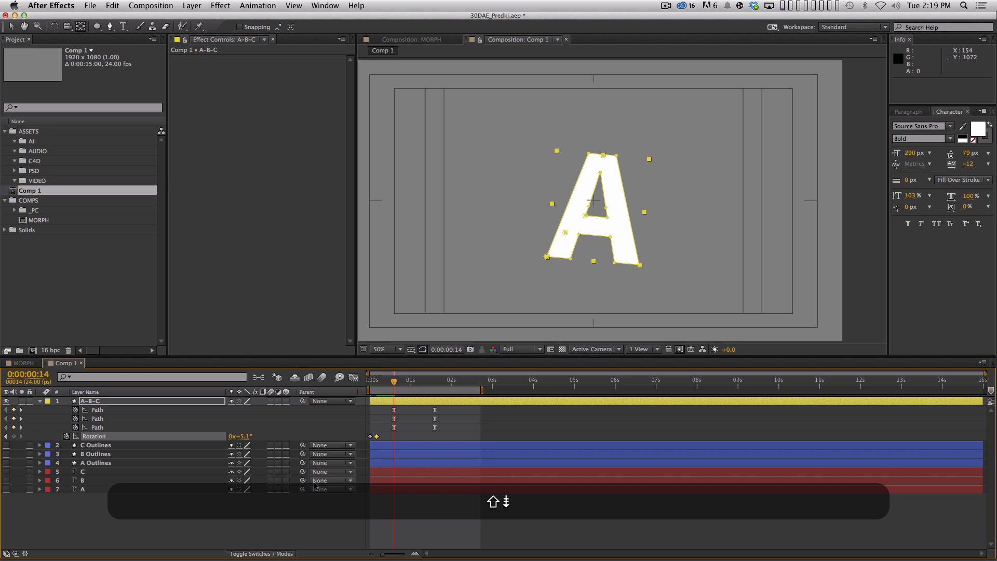
pyautogui.press('pagedown')
pyautogui.press('pagedown')
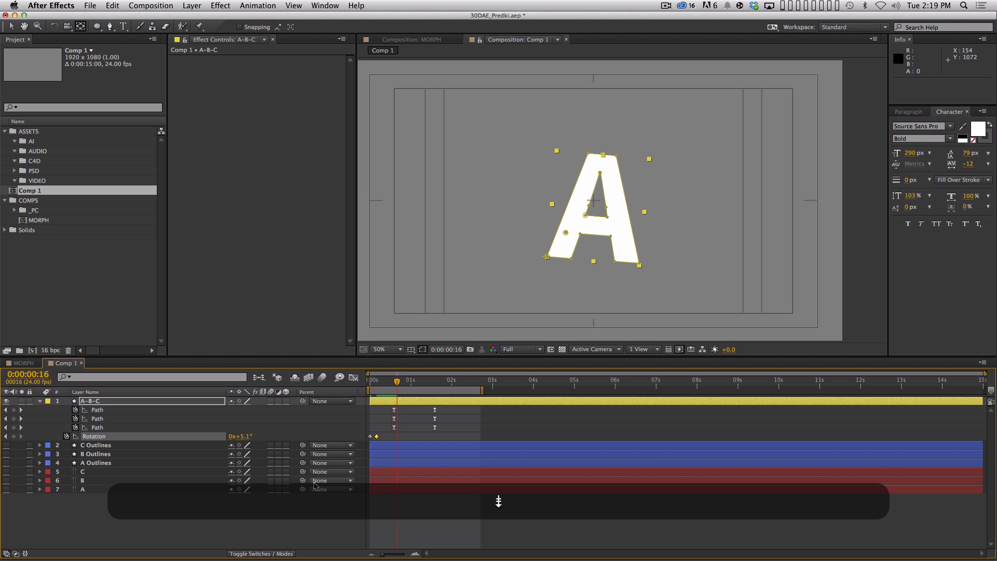
pyautogui.moveTo(240, 436); pyautogui.dragTo(228, 439)
# Step: Shift all path keyframes earlier so the last ones sit at 0:00:01:05, and scrub back to 0:00:00:06
pyautogui.moveTo(381, 413); pyautogui.dragTo(419, 430)
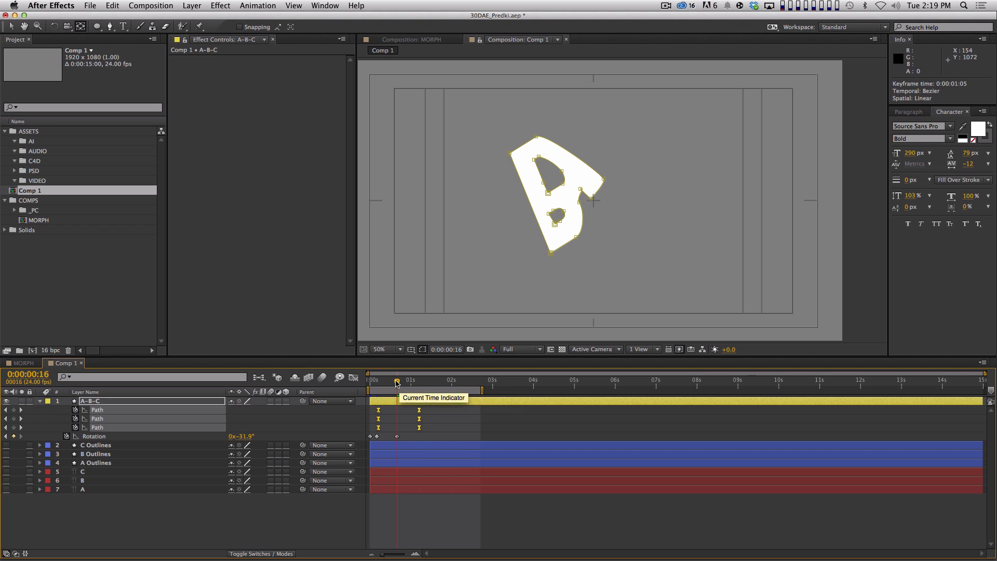
pyautogui.moveTo(397, 382); pyautogui.dragTo(380, 384)
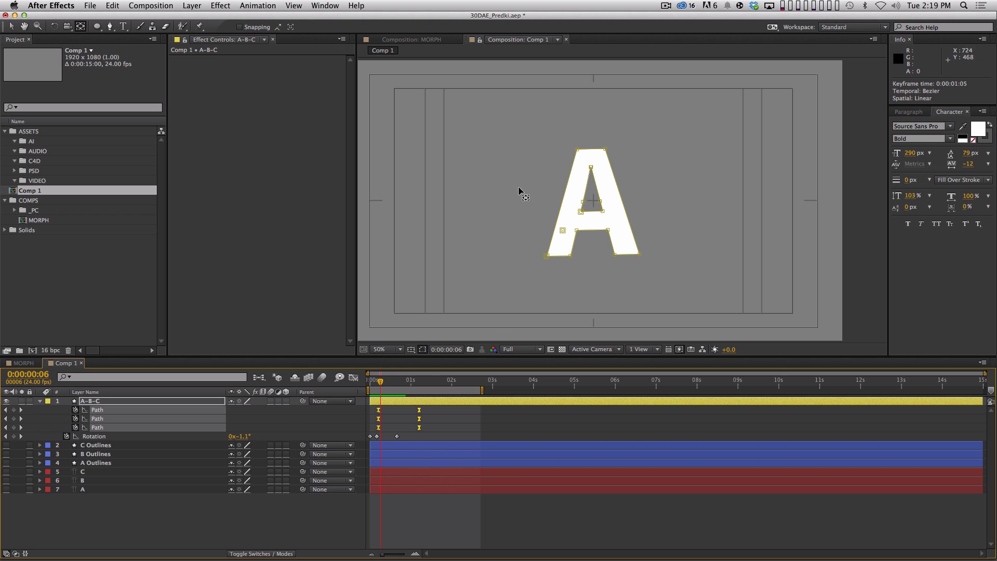
# Step: Keyframe the A-B-C layer's rotation at 5.6° at 0:00:01:02 and at 0° at 0:00:01:07
pyautogui.moveTo(380, 383); pyautogui.dragTo(414, 391)
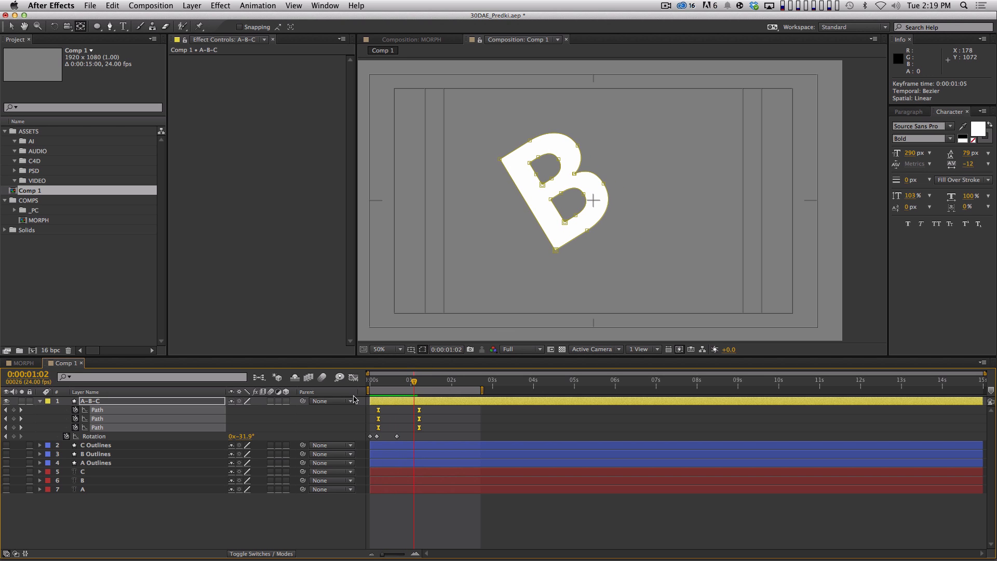
pyautogui.moveTo(241, 437); pyautogui.dragTo(458, 452)
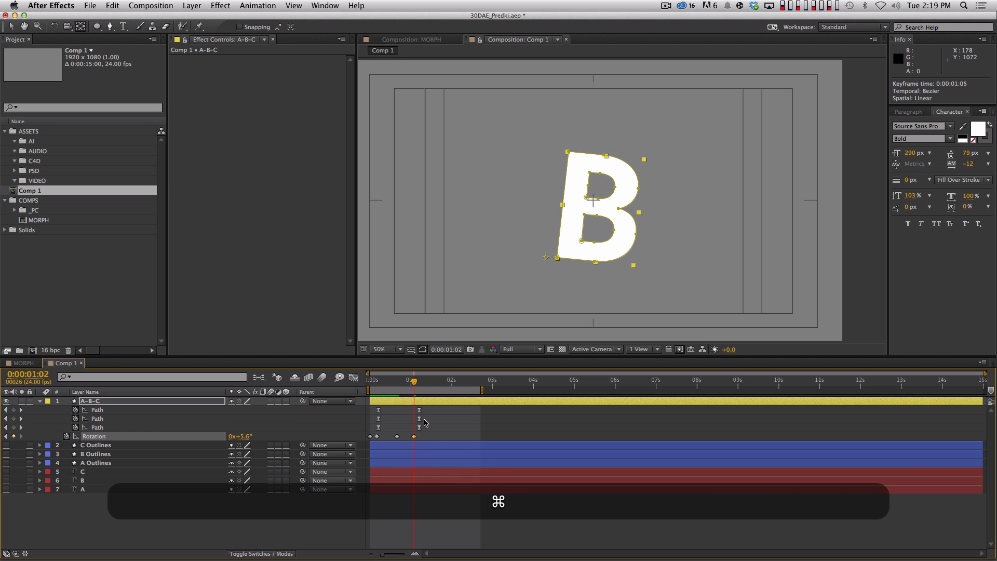
pyautogui.press('super+Page_Down')
pyautogui.press('super+Page_Down')
pyautogui.press('super+Page_Down')
pyautogui.press('super+Page_Down')
pyautogui.press('super+Page_Down')
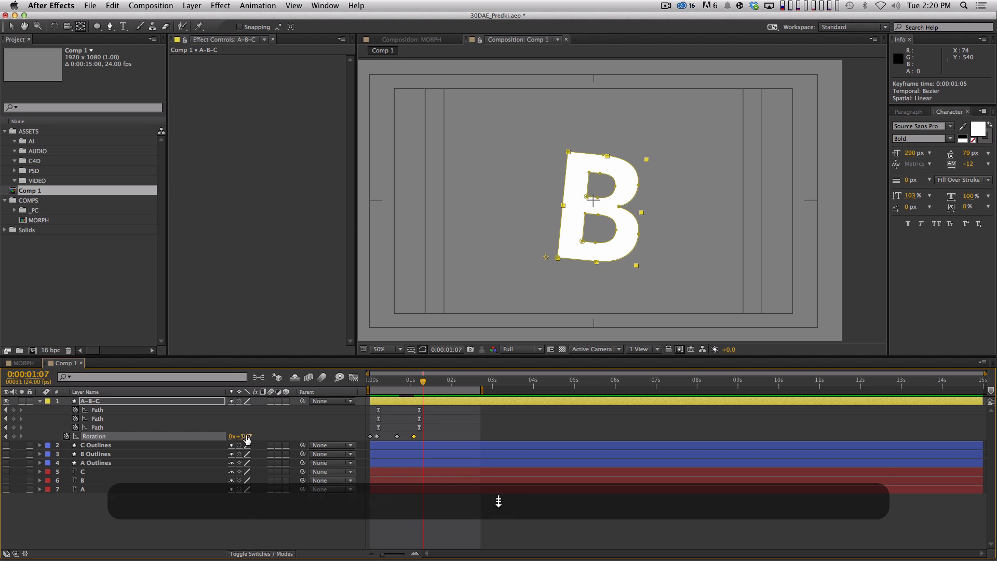
pyautogui.click(244, 437)
pyautogui.write('0')
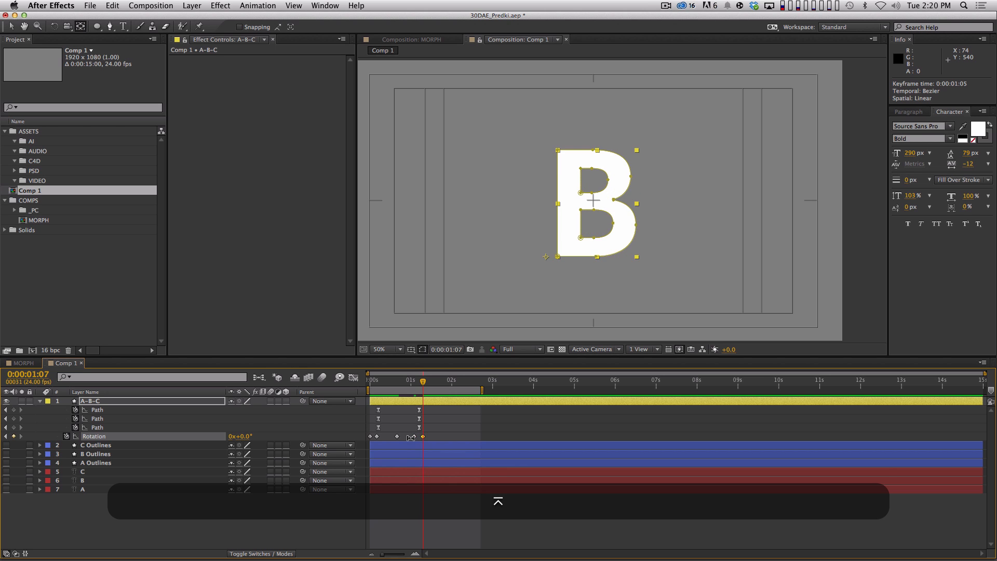
# Step: Apply Easy Ease to all rotation keyframes and show their value graph fitted in the graph editor
pyautogui.moveTo(430, 434); pyautogui.dragTo(362, 451)
pyautogui.press('F9')
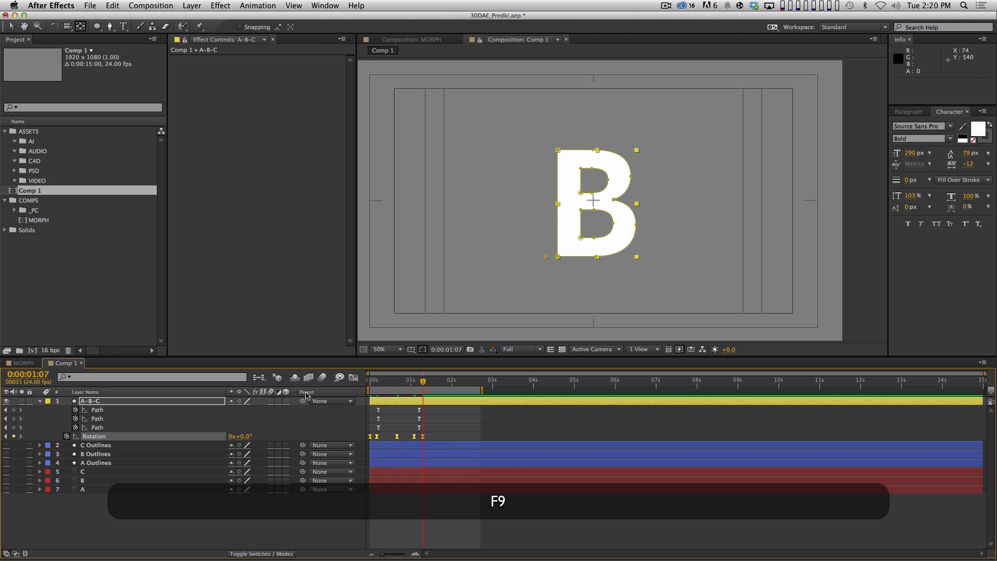
pyautogui.click(353, 377)
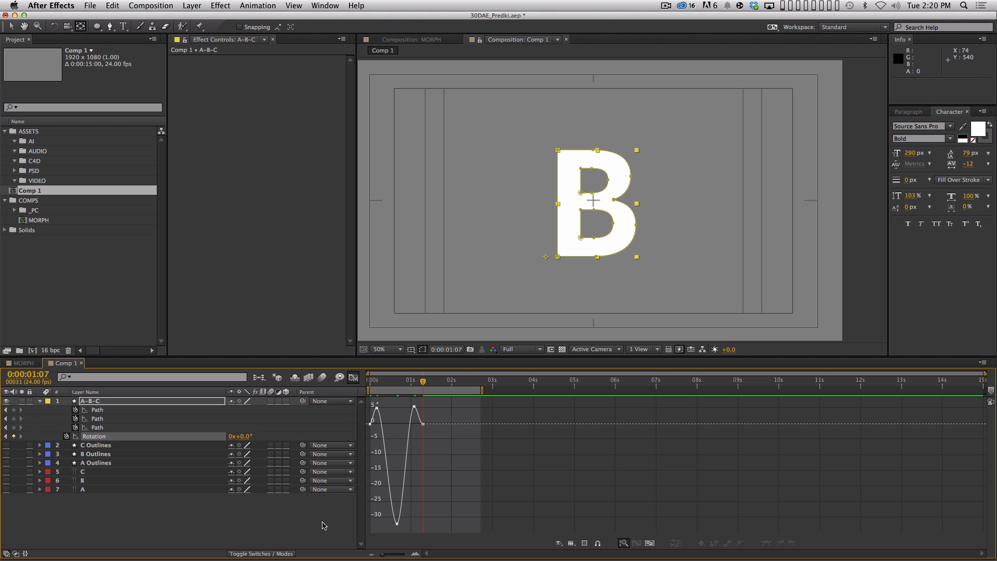
pyautogui.click(645, 543)
pyautogui.click(571, 544)
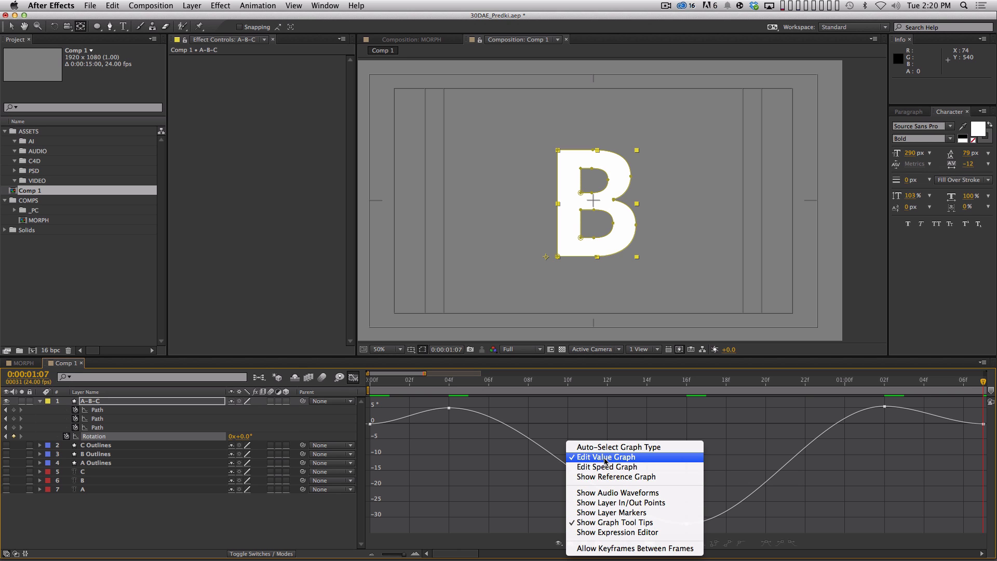
pyautogui.click(522, 483)
# Step: Lengthen the outgoing handles of the rotation keyframes at 0:00:00:00 and 0:00:00:04 in the value graph, keeping them horizontal
pyautogui.moveTo(382, 416); pyautogui.dragTo(366, 434)
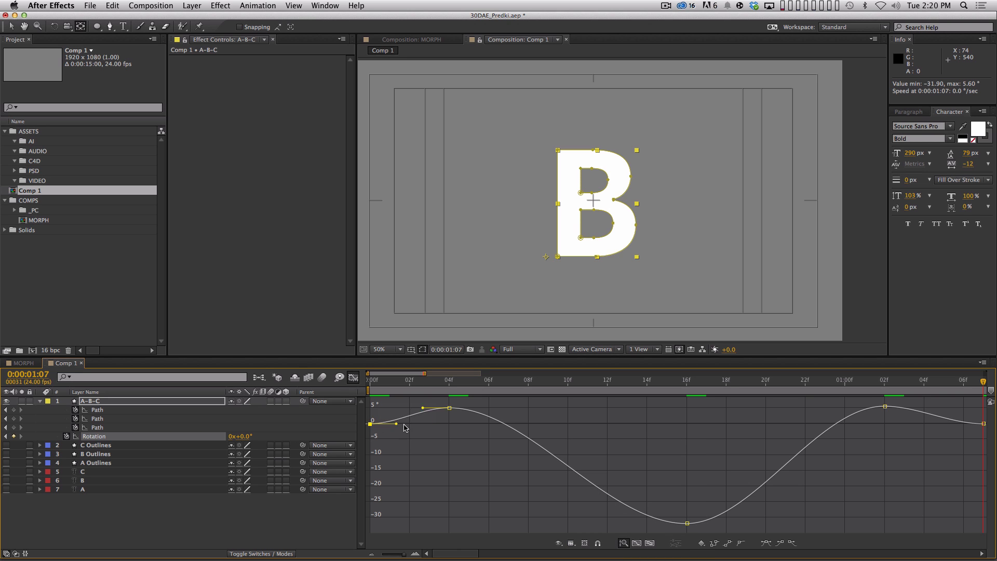
pyautogui.moveTo(372, 382); pyautogui.dragTo(446, 388)
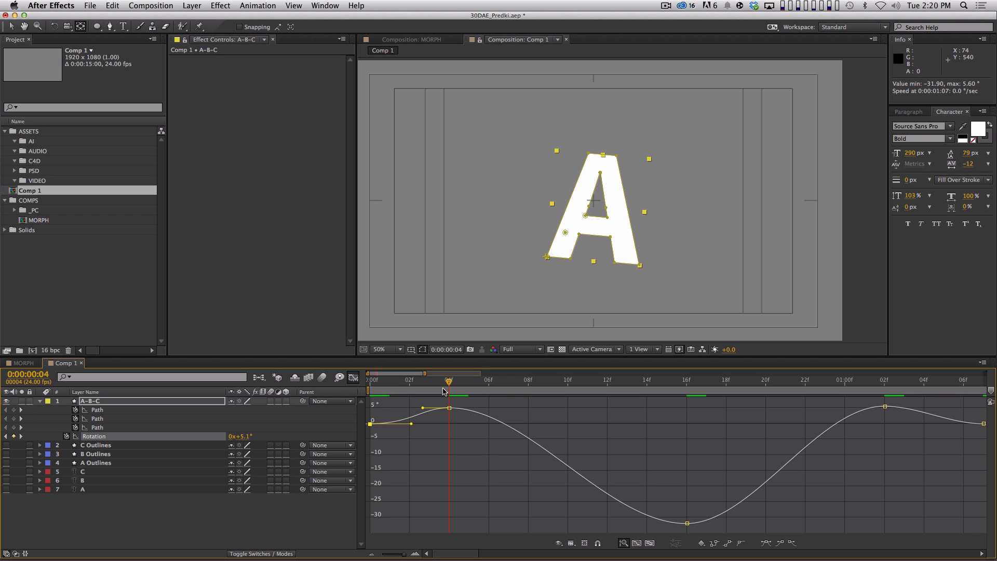
pyautogui.moveTo(462, 425); pyautogui.dragTo(434, 402)
pyautogui.moveTo(530, 412); pyautogui.dragTo(639, 409)
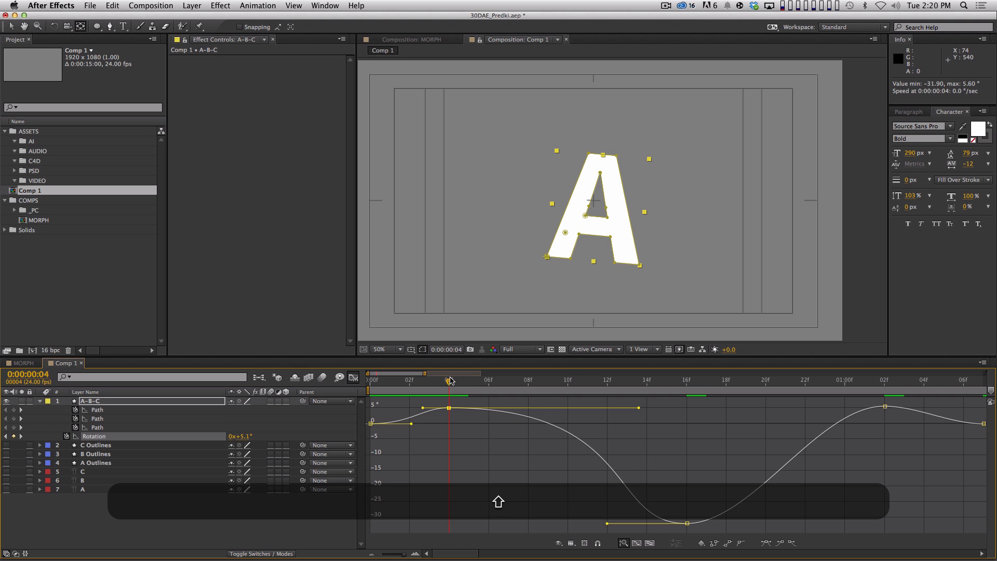
# Step: Lengthen the outgoing handle of the rotation keyframe at 0:00:00:16 and the incoming handle of the one at 0:00:01:07
pyautogui.moveTo(460, 383); pyautogui.dragTo(688, 387)
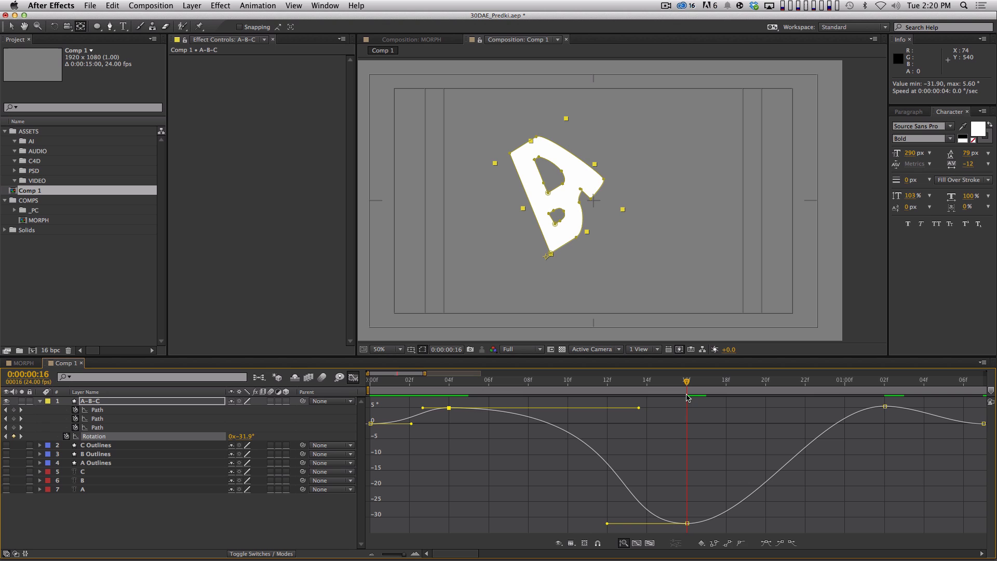
pyautogui.click(687, 524)
pyautogui.moveTo(756, 523); pyautogui.dragTo(815, 524)
pyautogui.moveTo(688, 386); pyautogui.dragTo(882, 390)
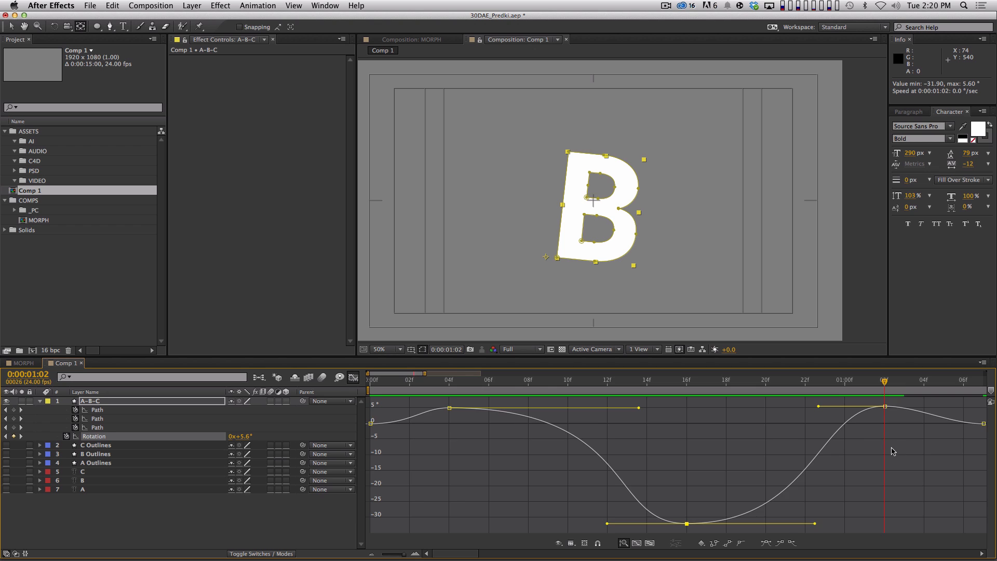
pyautogui.moveTo(895, 457); pyautogui.dragTo(691, 467)
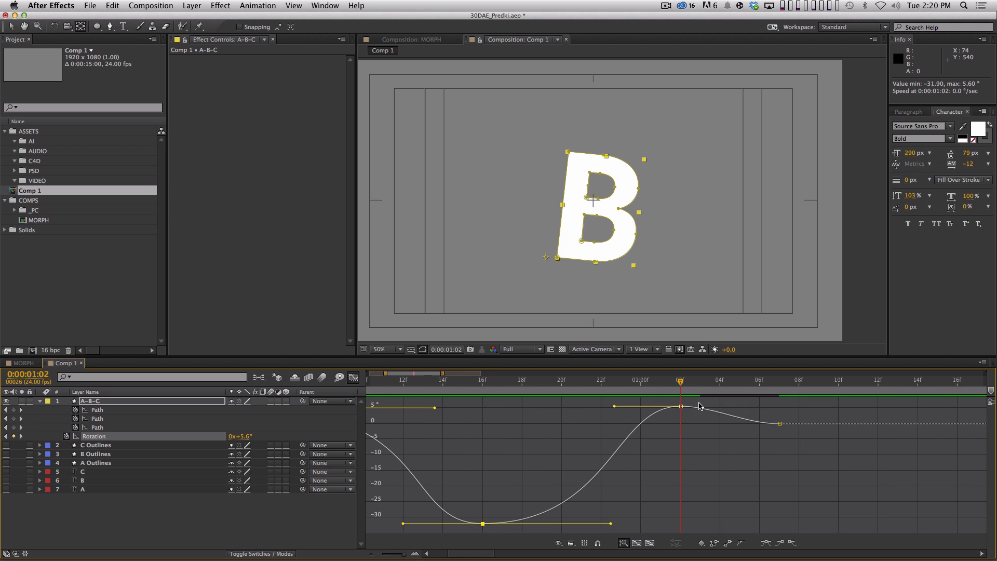
pyautogui.moveTo(796, 410); pyautogui.dragTo(722, 425)
# Step: End the work area at 0:00:01:12 and play a RAM preview of the rotating A-to-B morph
pyautogui.hotkey('shift', 'space')
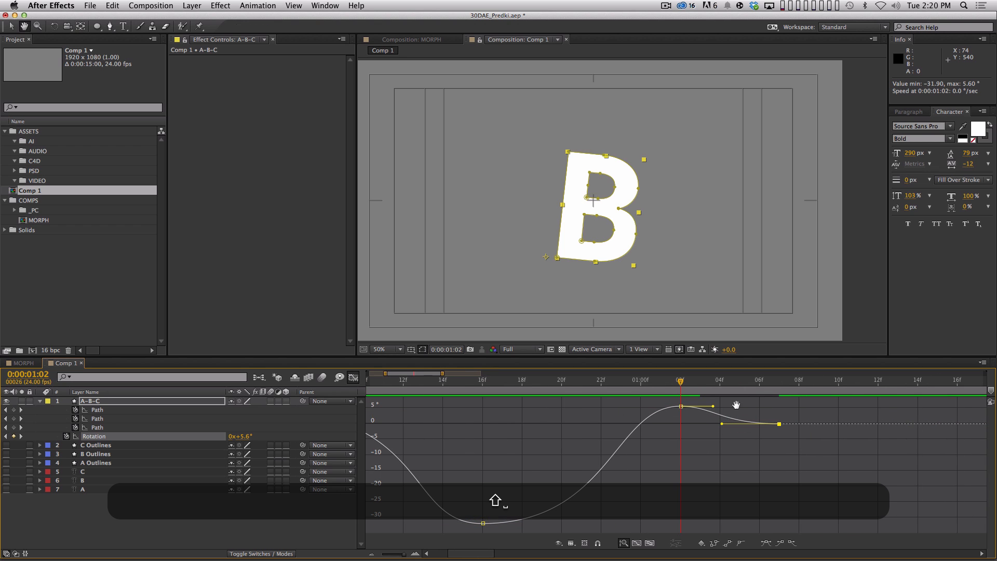
pyautogui.press('n')
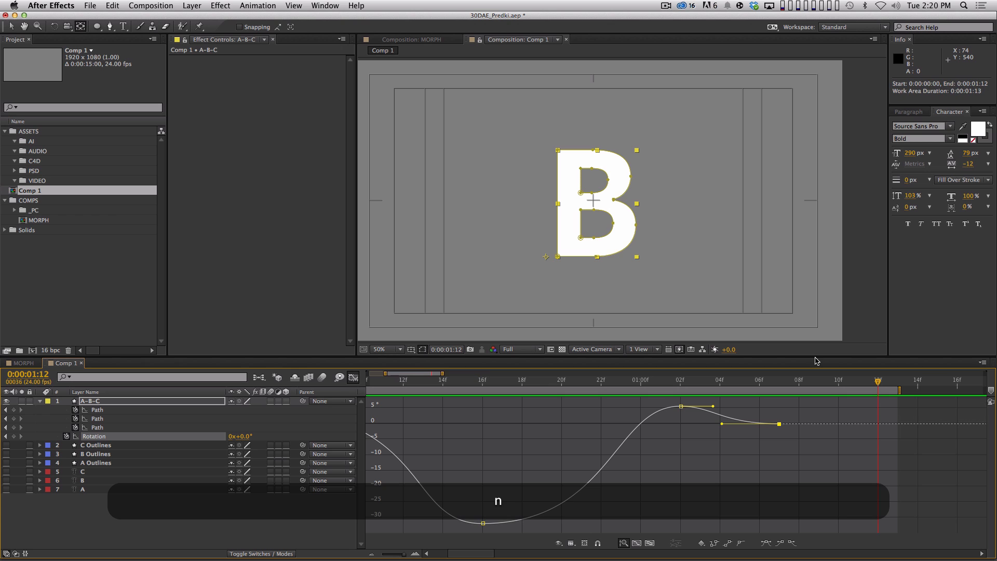
pyautogui.press('-')
pyautogui.press('space')
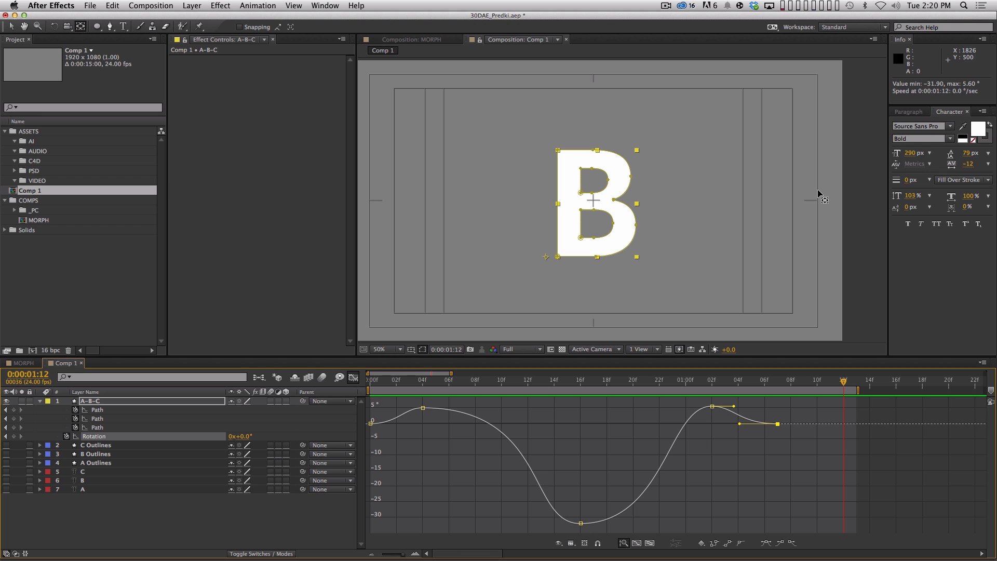
pyautogui.press('KP_0')
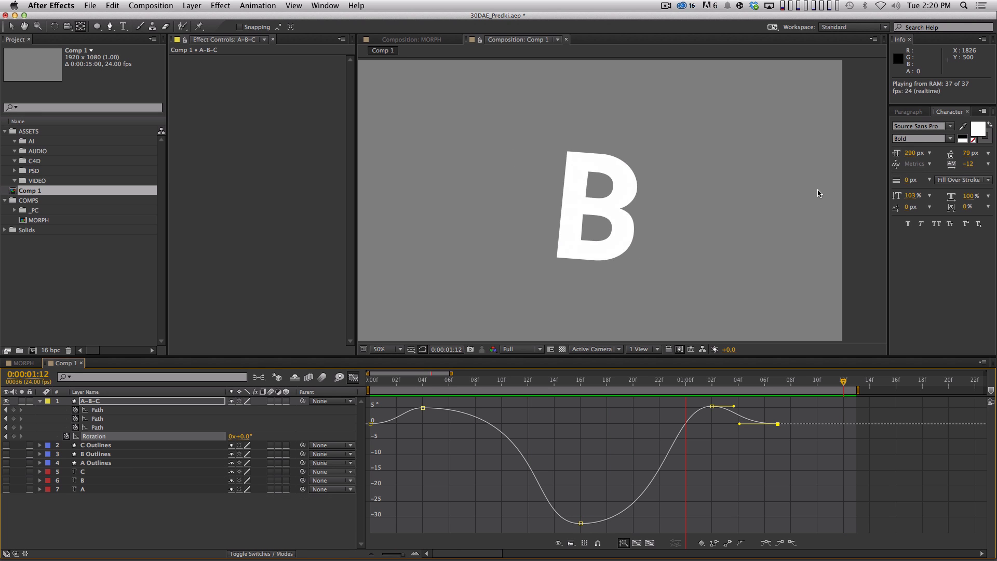
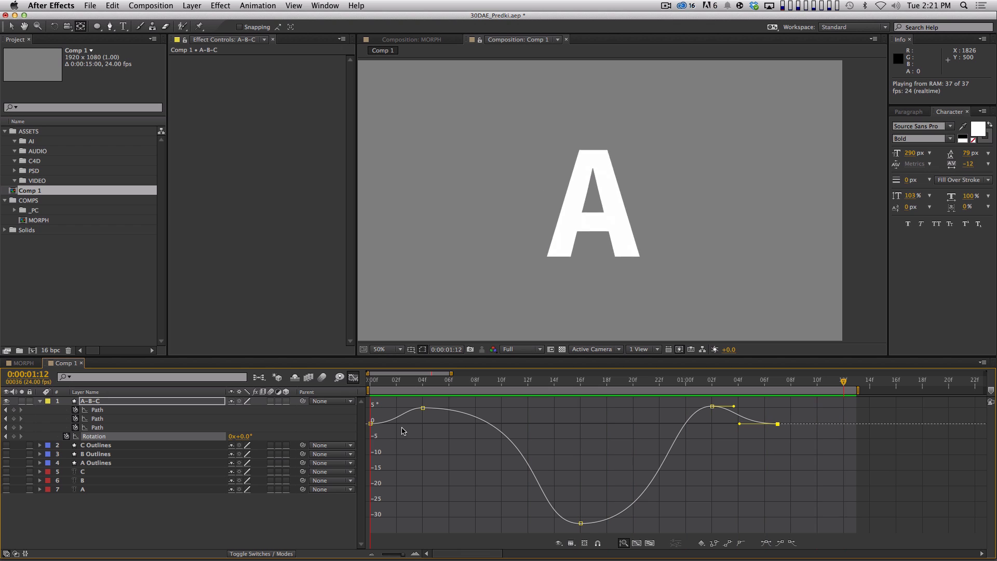
pyautogui.press('space')
# Step: Leave the graph editor and copy the outer letter path's keyframe from 0:00:00:05 to 0:00:00:03
pyautogui.click(353, 378)
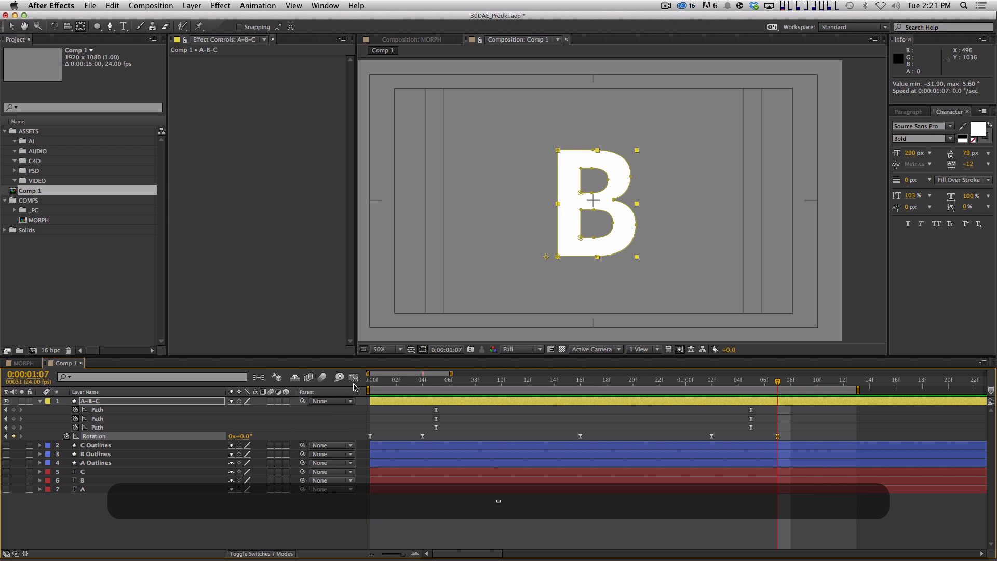
pyautogui.click(414, 526)
pyautogui.click(437, 382)
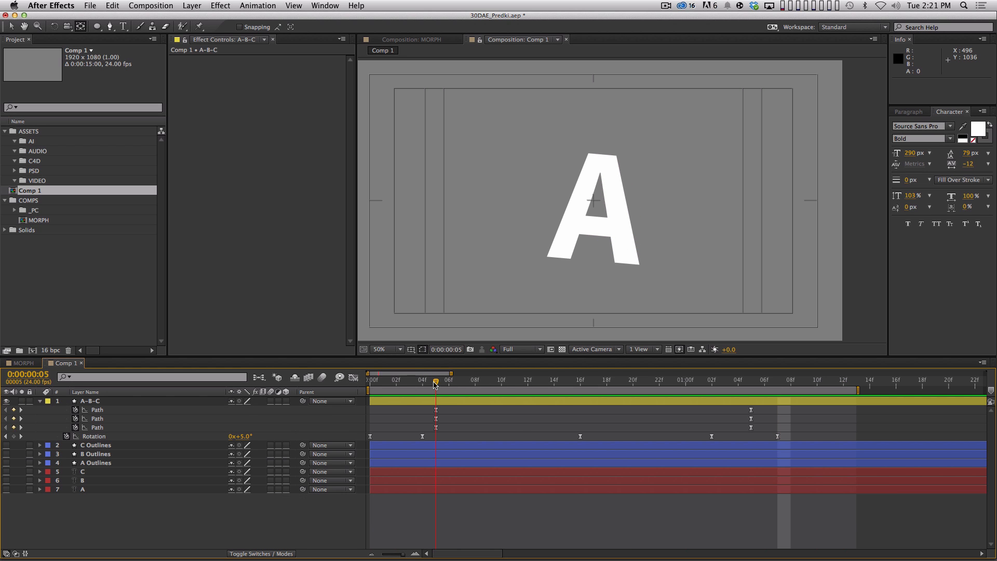
pyautogui.moveTo(432, 385)
pyautogui.mouseDown()
pyautogui.moveTo(368, 394)
pyautogui.moveTo(427, 395)
pyautogui.mouseUp()
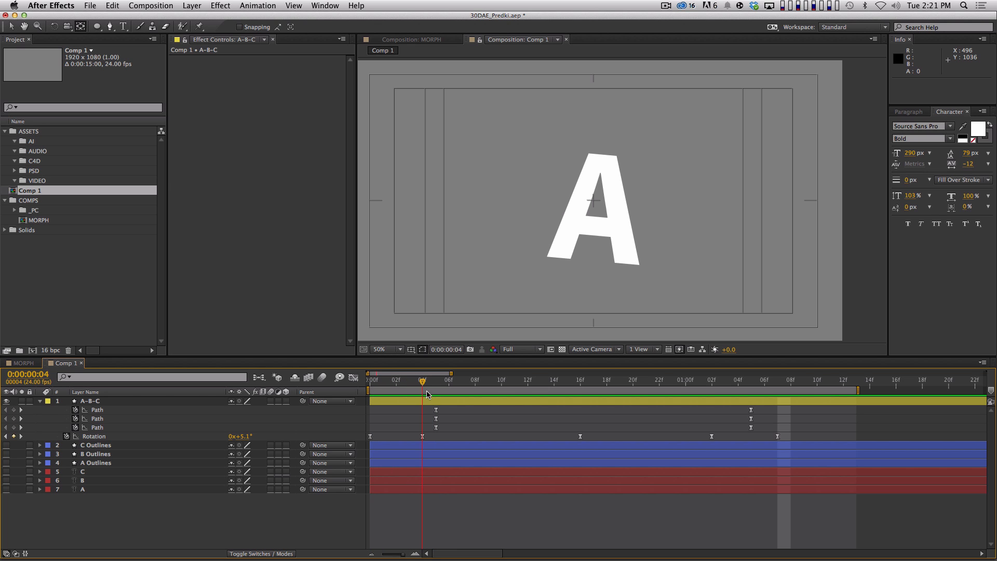
pyautogui.moveTo(440, 399)
pyautogui.mouseDown()
pyautogui.moveTo(568, 408)
pyautogui.moveTo(436, 398)
pyautogui.mouseUp()
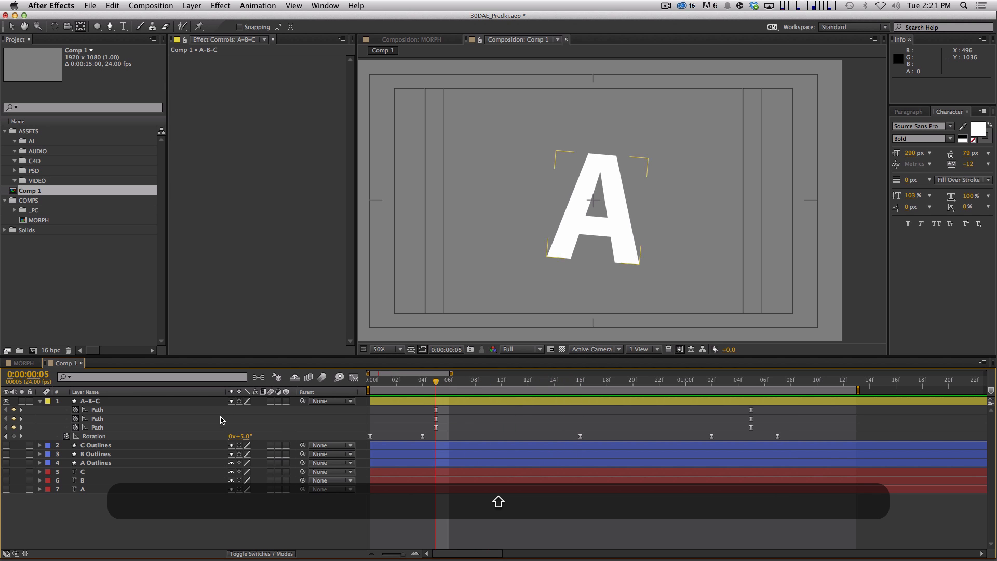
pyautogui.click(410, 382)
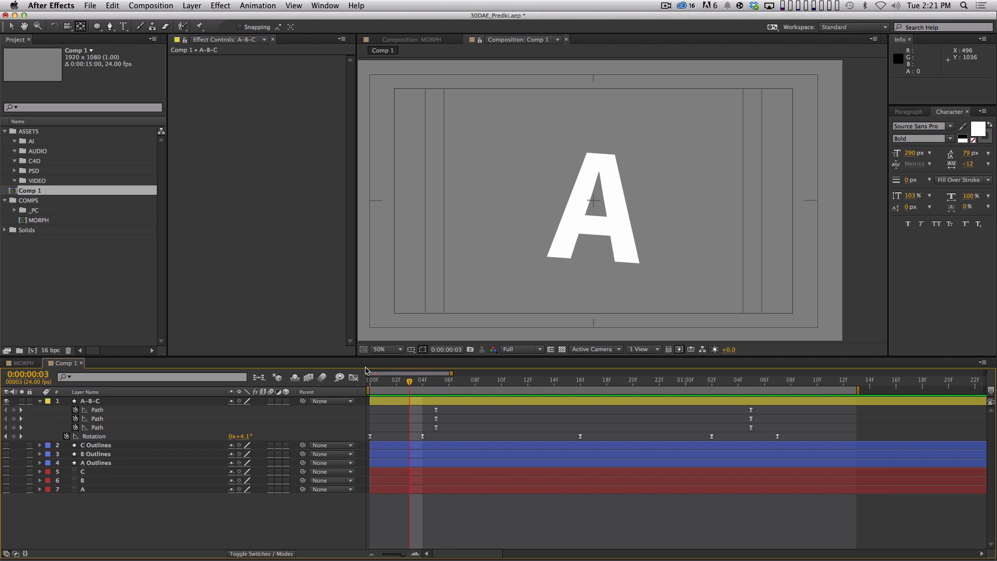
pyautogui.click(98, 406)
pyautogui.click(436, 410)
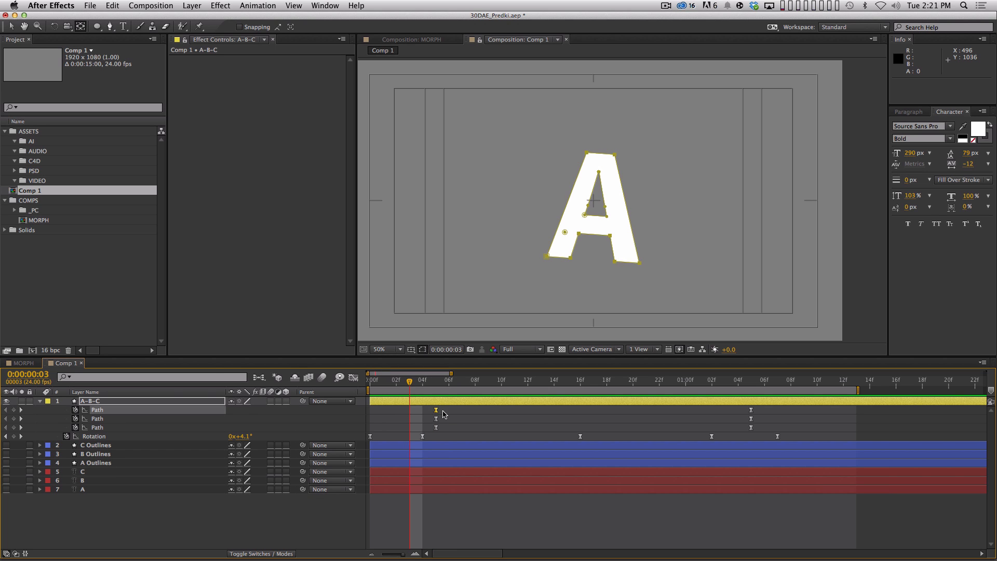
pyautogui.press('super+v')
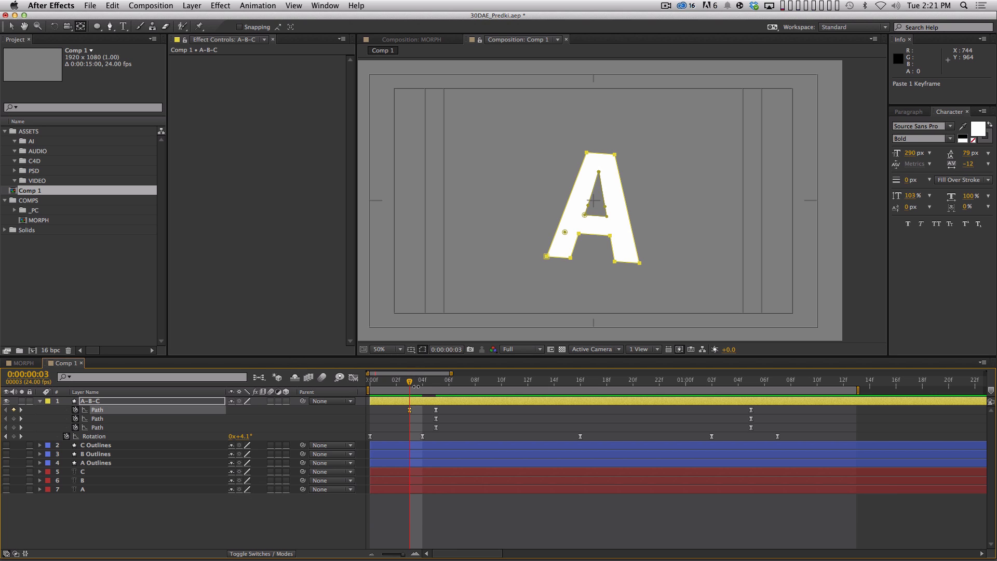
# Step: At 0:00:00:05, reshape the A's outer path by pulling the right leg's bottom vertices down and out and lowering the top-right vertex
pyautogui.moveTo(410, 384); pyautogui.dragTo(440, 387)
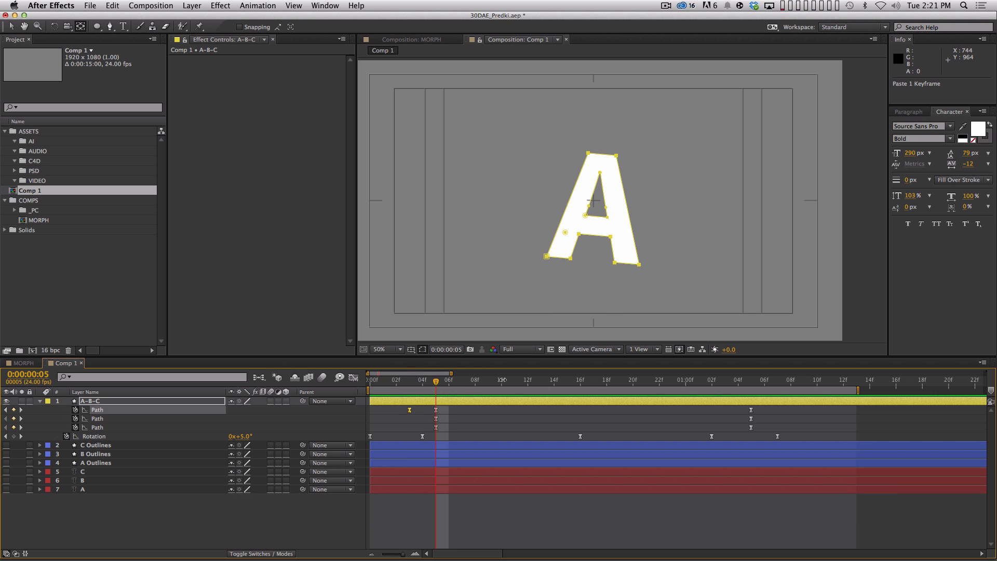
pyautogui.press('.')
pyautogui.press('space')
pyautogui.moveTo(679, 234); pyautogui.dragTo(641, 156)
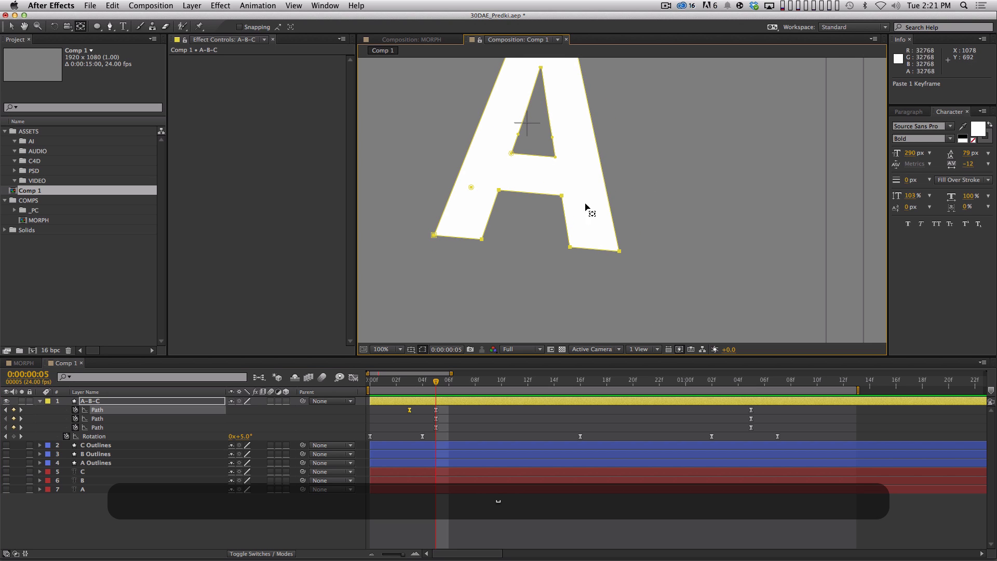
pyautogui.press('v')
pyautogui.moveTo(579, 260); pyautogui.dragTo(565, 244)
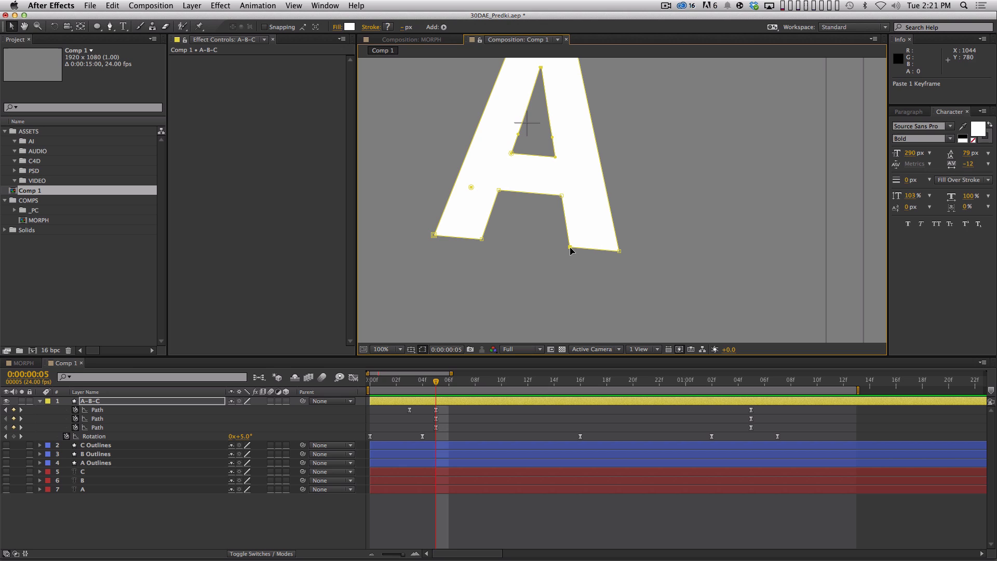
pyautogui.moveTo(571, 249); pyautogui.dragTo(624, 258)
pyautogui.press('space')
pyautogui.moveTo(570, 200); pyautogui.dragTo(572, 258)
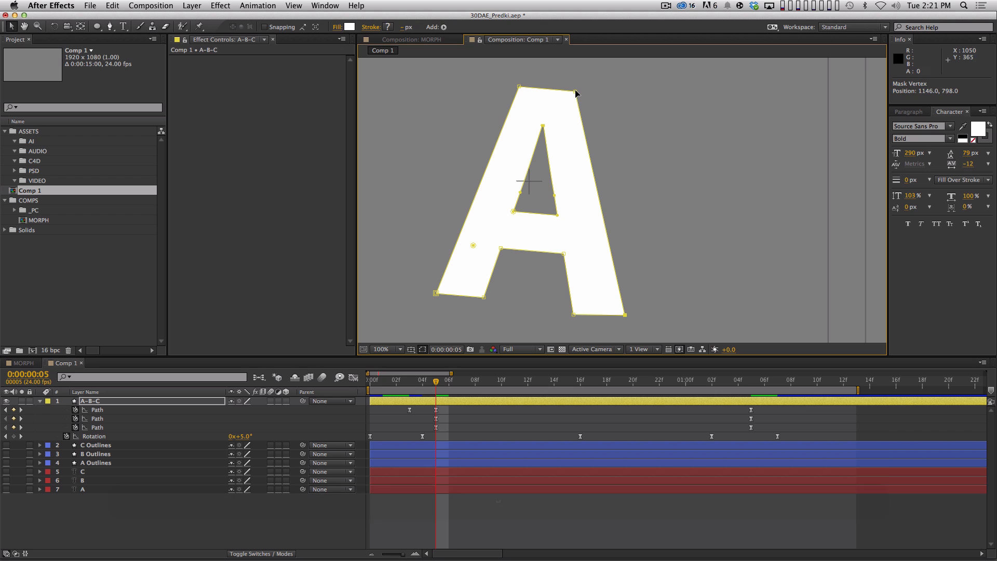
pyautogui.moveTo(575, 92); pyautogui.dragTo(576, 96)
pyautogui.press(',')
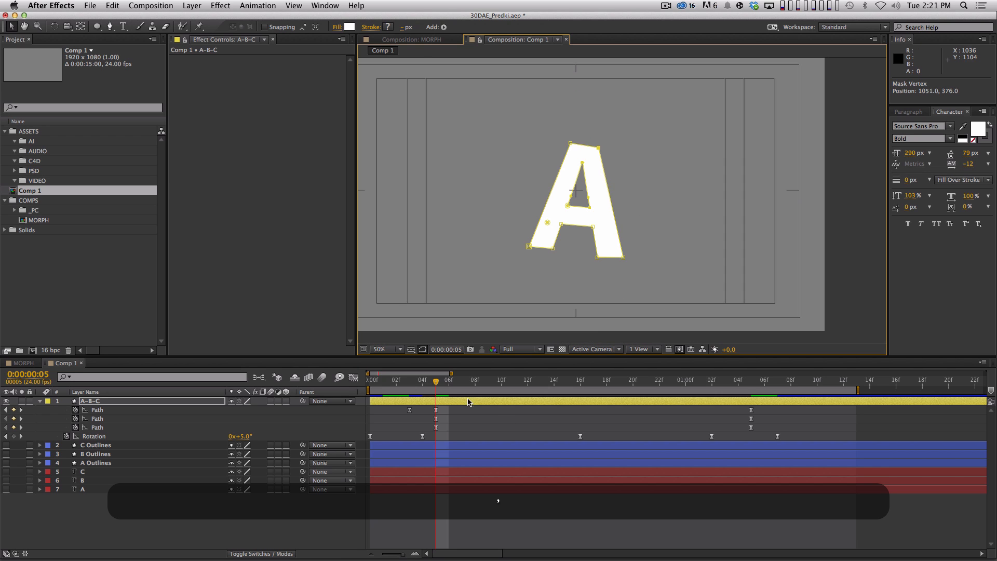
# Step: At 0:00:00:16, reshape the outer path by pulling the half-morphed letter's right-hand vertices into a trailing, curved tip
pyautogui.moveTo(436, 381); pyautogui.dragTo(580, 390)
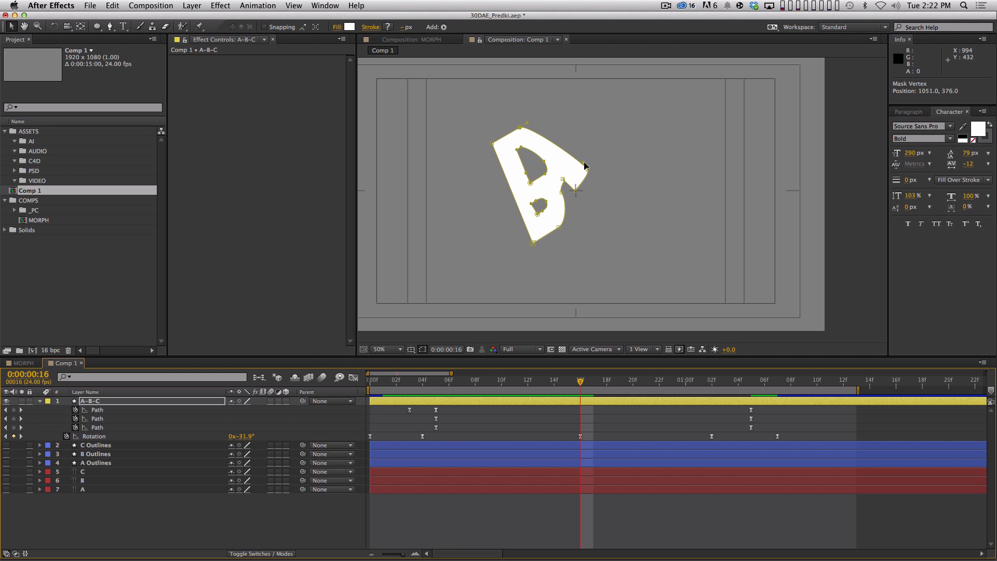
pyautogui.moveTo(586, 166)
pyautogui.mouseDown()
pyautogui.moveTo(577, 170)
pyautogui.moveTo(595, 176)
pyautogui.moveTo(595, 159)
pyautogui.moveTo(588, 182)
pyautogui.moveTo(597, 158)
pyautogui.moveTo(609, 161)
pyautogui.moveTo(590, 169)
pyautogui.mouseUp()
pyautogui.press('alt')
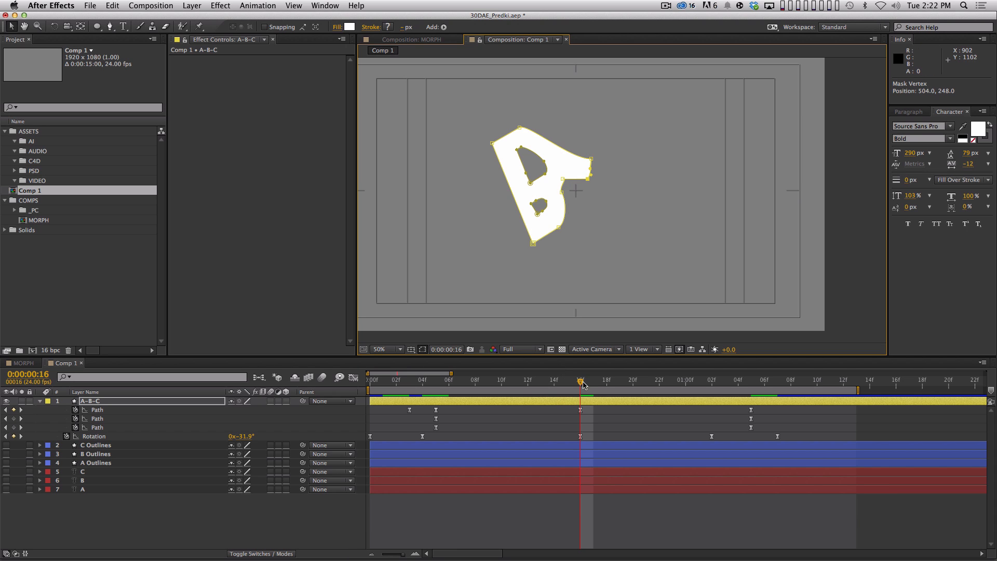
# Step: Try to make the outer path's keyframe at 0:00:00:16 rove across time
pyautogui.click(580, 410)
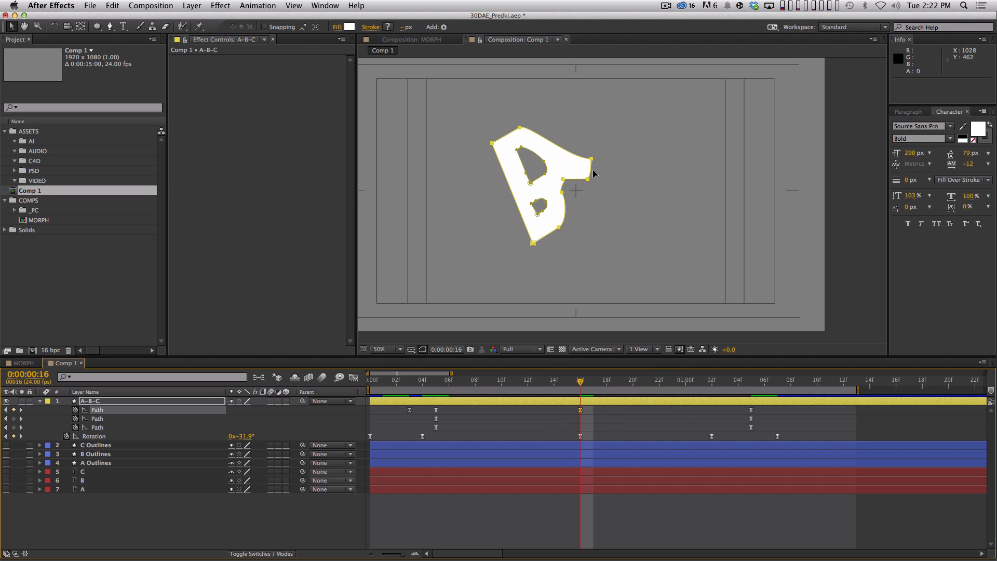
pyautogui.rightClick(581, 412)
pyautogui.click(646, 512)
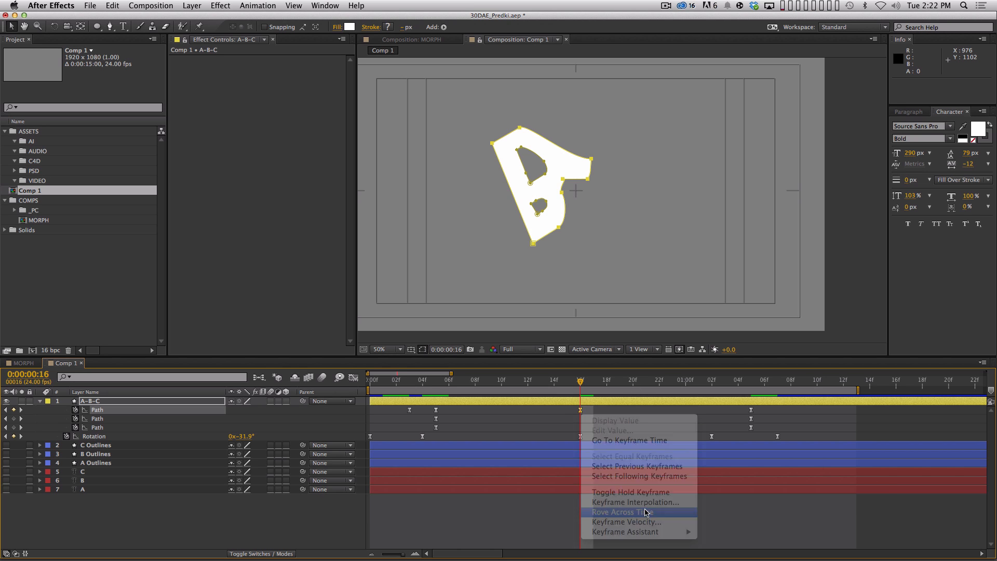
pyautogui.click(583, 416)
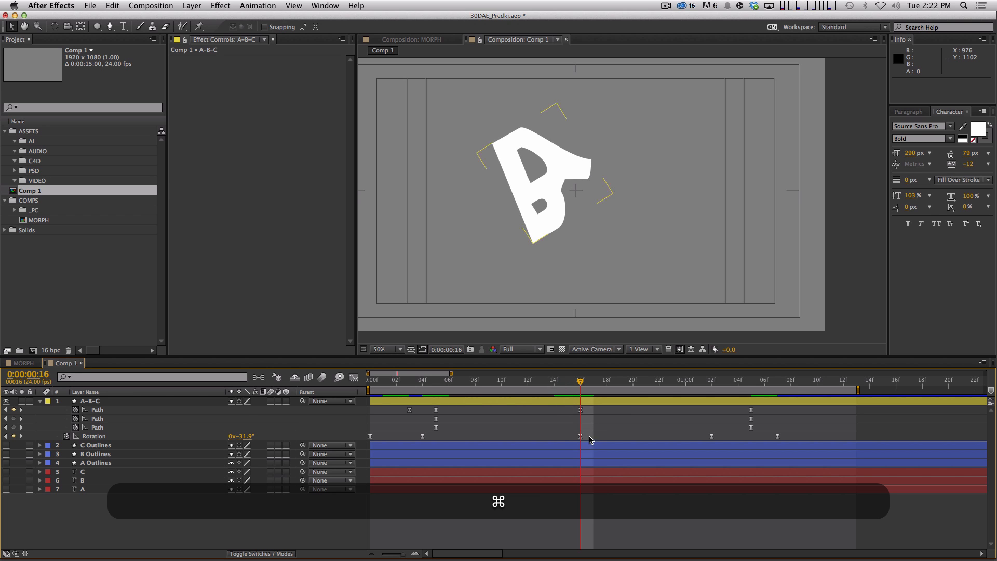
# Step: Set the outer path's keyframe at 0:00:00:16 to Auto Bezier interpolation and scrub the frames around it
pyautogui.keyDown('super'); pyautogui.click(581, 411); pyautogui.keyUp('super')
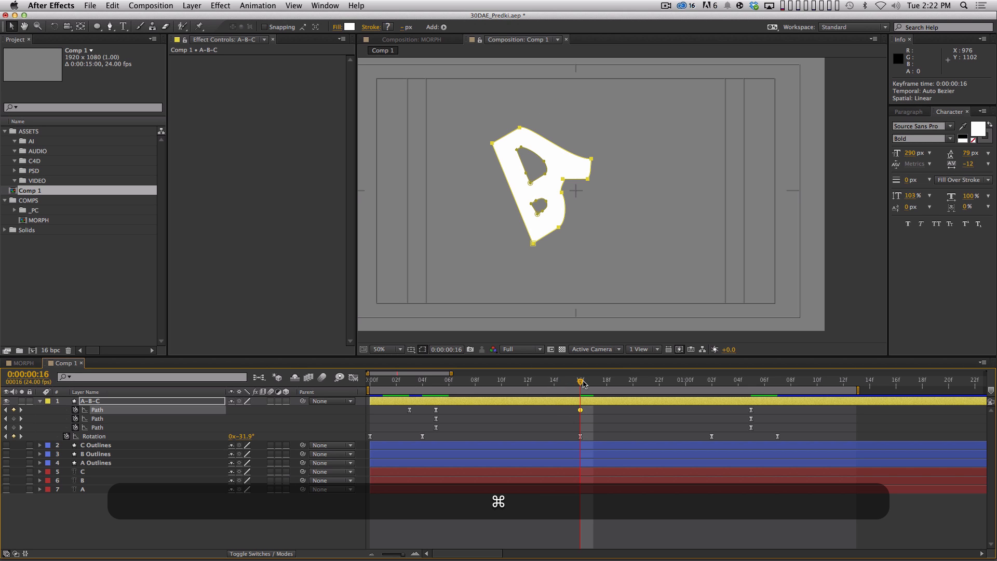
pyautogui.moveTo(582, 384); pyautogui.dragTo(621, 384)
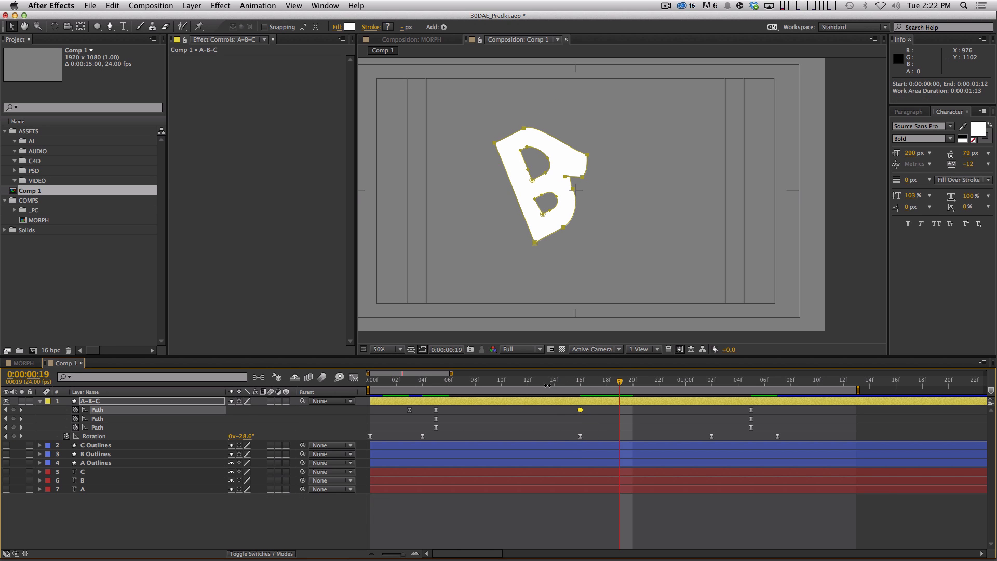
pyautogui.click(588, 383)
pyautogui.moveTo(587, 382)
pyautogui.mouseDown()
pyautogui.moveTo(525, 382)
pyautogui.moveTo(581, 383)
pyautogui.mouseUp()
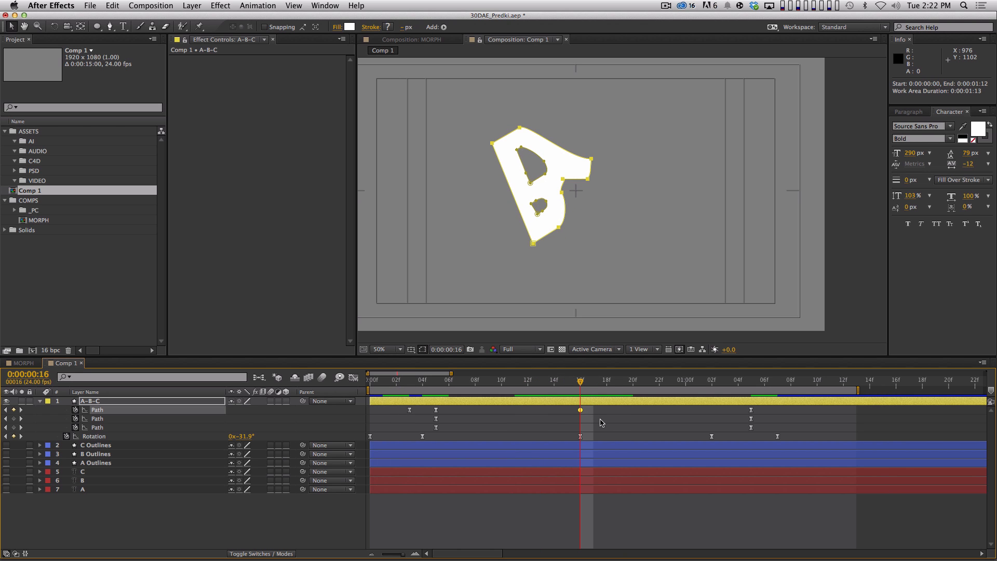
# Step: Try to apply Easy Ease to the outer path's Auto Bezier keyframe at 0:00:00:16
pyautogui.press('F9')
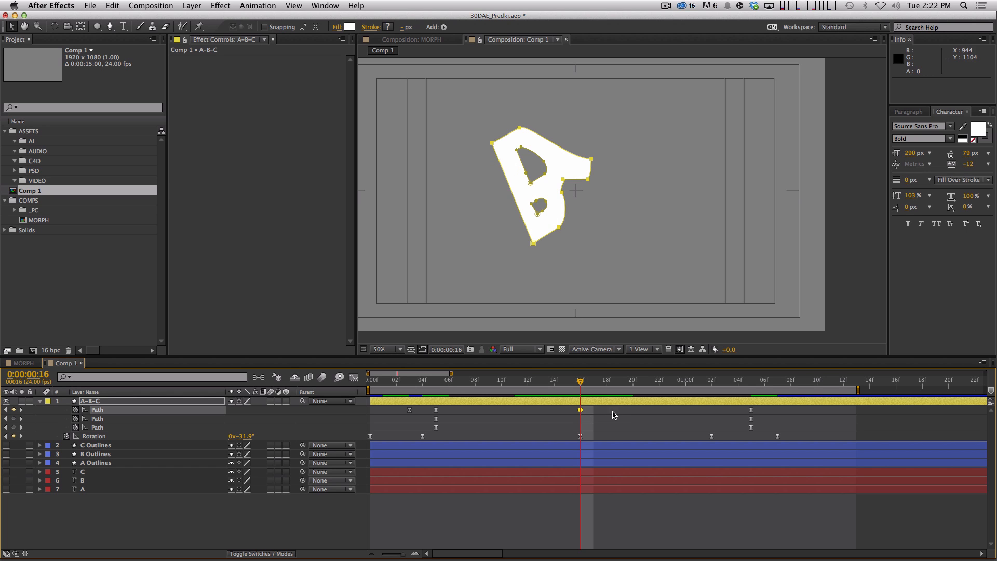
pyautogui.press('F9')
pyautogui.click(581, 410)
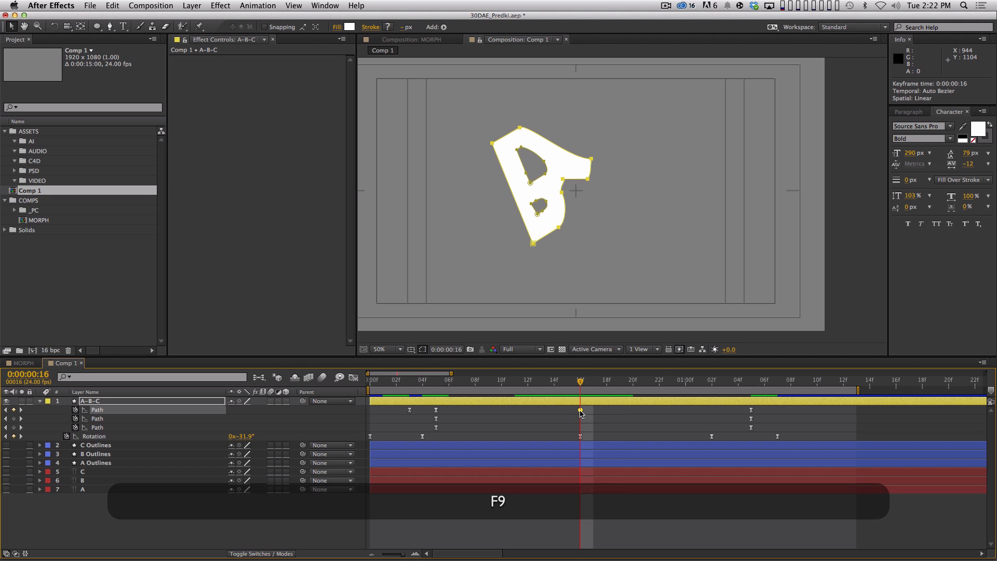
pyautogui.press('super+F9')
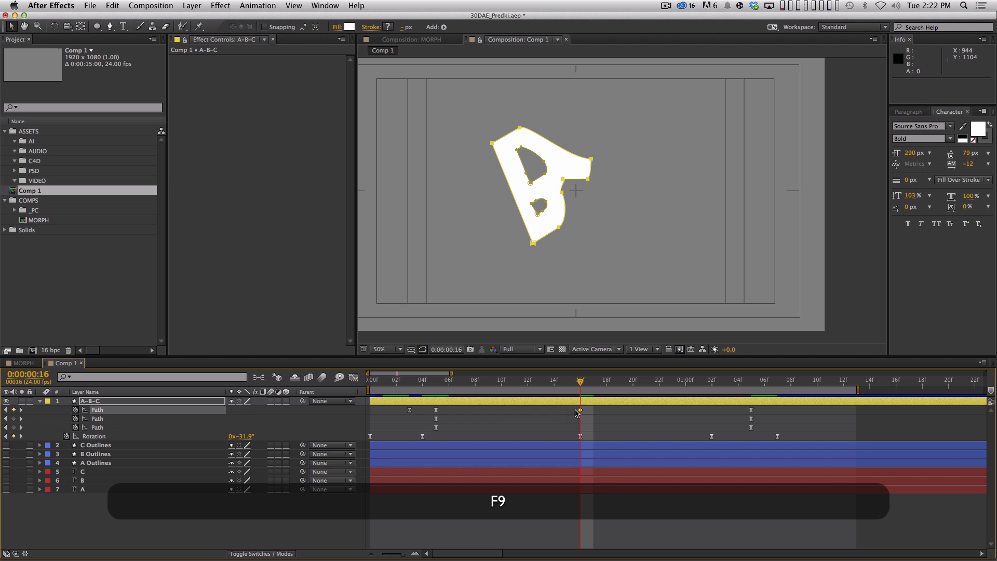
# Step: Turn off Rove Across Time for the outer path's keyframe at 0:00:00:16, apply Easy Ease to it, and RAM preview the morph
pyautogui.keyDown('ctrl'); pyautogui.click(581, 410); pyautogui.keyUp('ctrl')
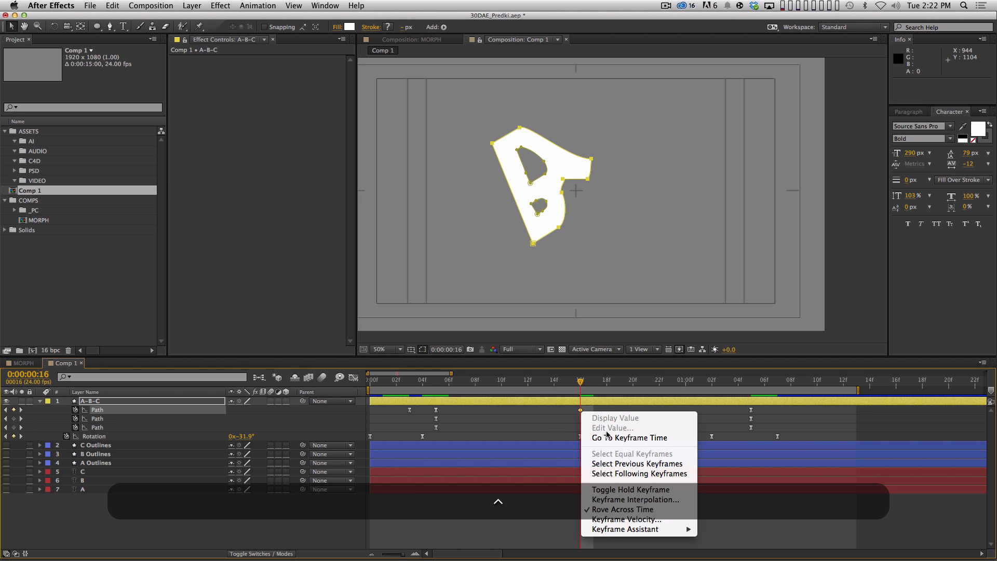
pyautogui.click(619, 511)
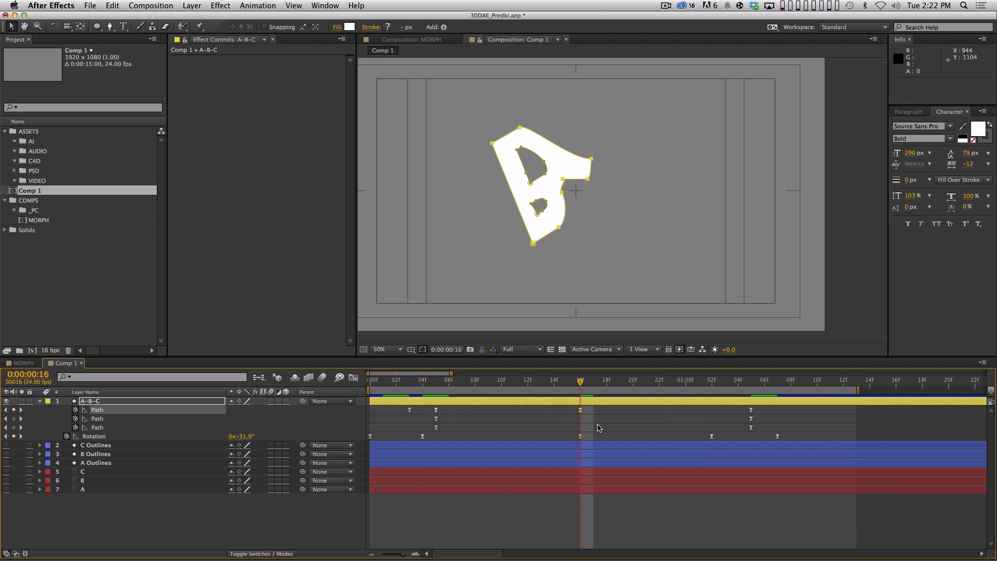
pyautogui.press('F9')
pyautogui.press('KP_0')
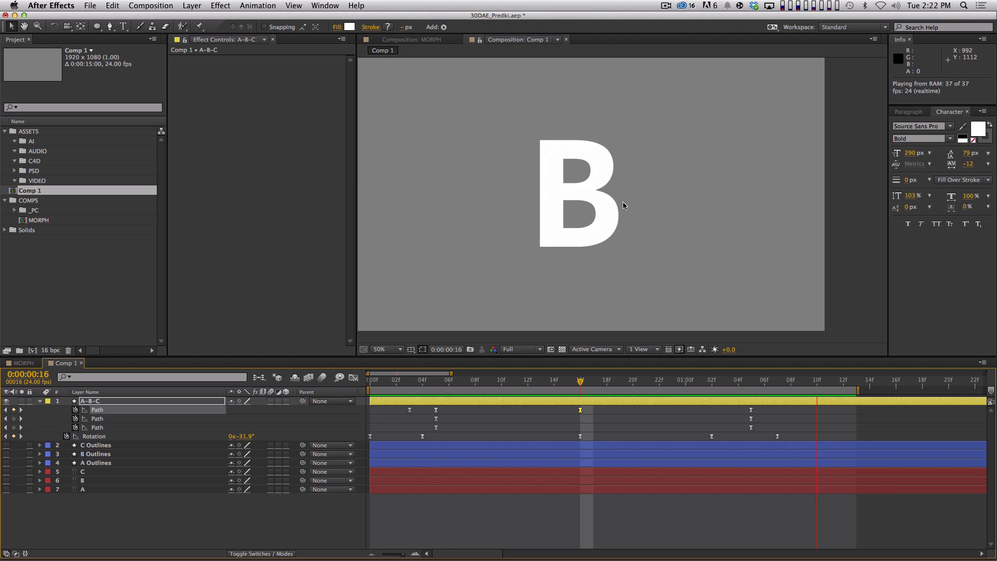
# Step: Convert the outer path's eased keyframe at 0:00:00:16 to Auto Bezier and RAM preview the animation
pyautogui.keyDown('super'); pyautogui.click(580, 410); pyautogui.keyUp('super')
pyautogui.press('KP_0')
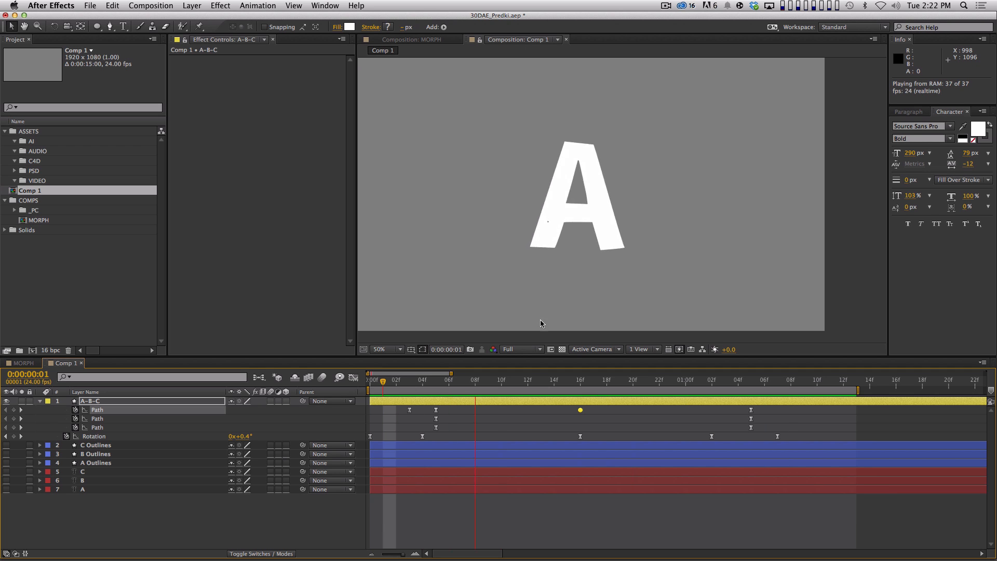
pyautogui.press('space')
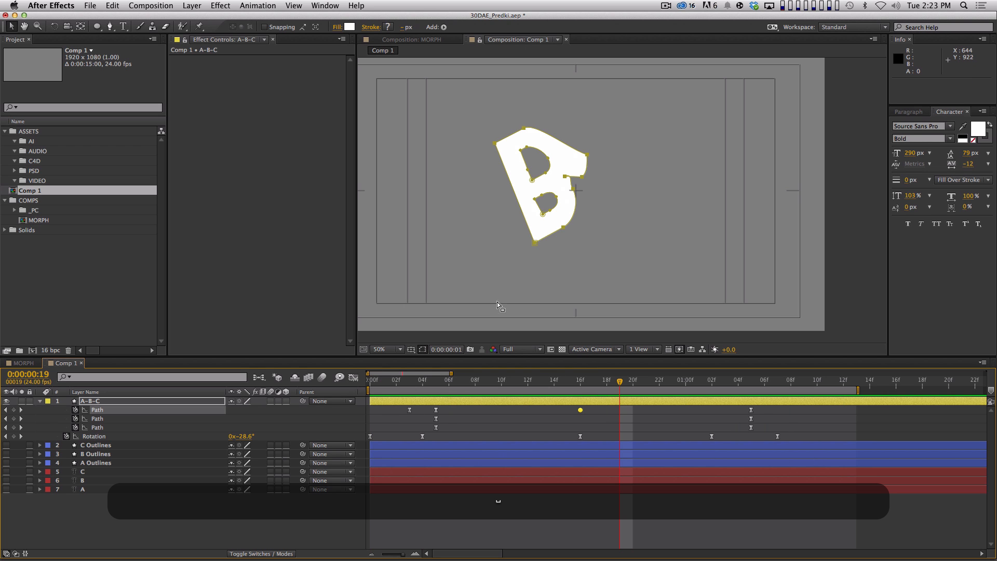
# Step: Move the outer path's Auto Bezier keyframe to 0:00:00:14, preview the morph, and go to frame 0:00:00:10
pyautogui.moveTo(580, 410); pyautogui.dragTo(557, 416)
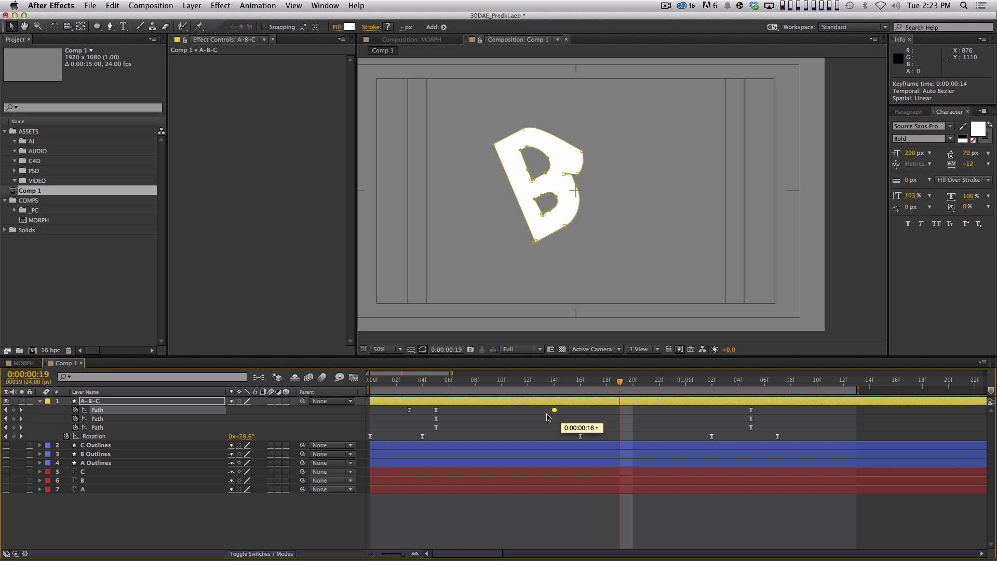
pyautogui.press('KP_0')
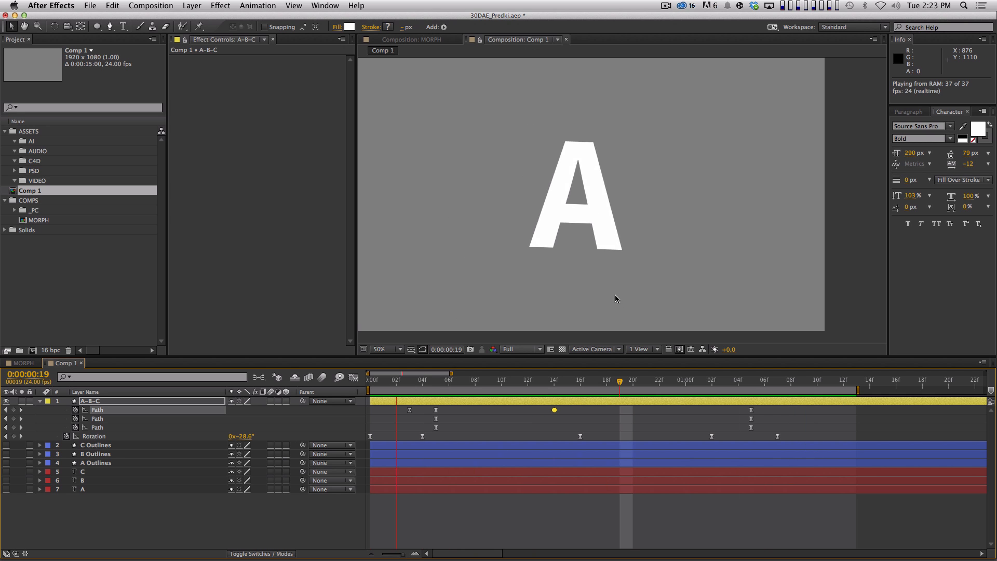
pyautogui.press('space')
pyautogui.click(502, 381)
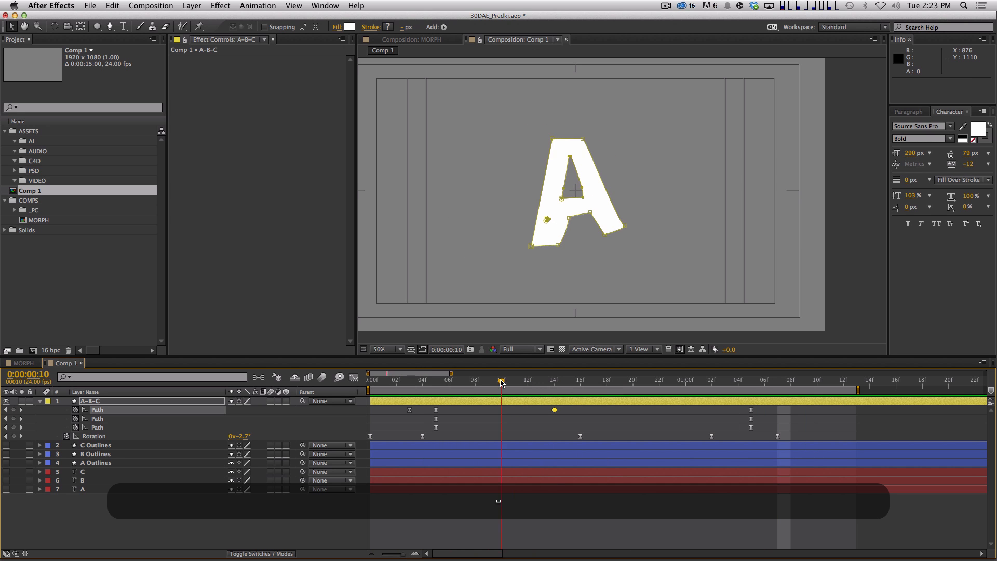
# Step: Examine the movement of the A's right leg between frames 5 and 10 of the morph
pyautogui.moveTo(501, 383); pyautogui.dragTo(448, 393)
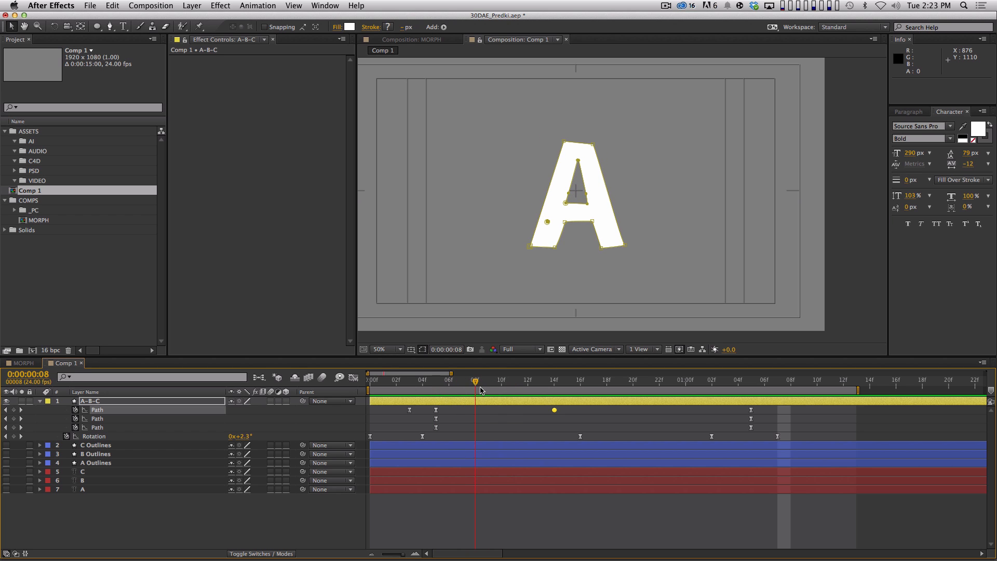
pyautogui.moveTo(491, 391); pyautogui.dragTo(457, 393)
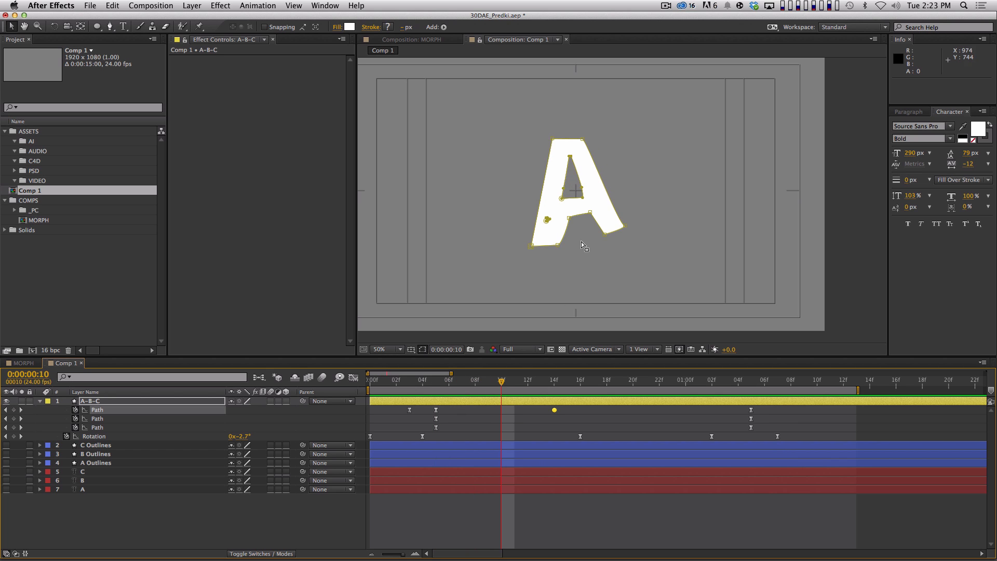
pyautogui.click(436, 383)
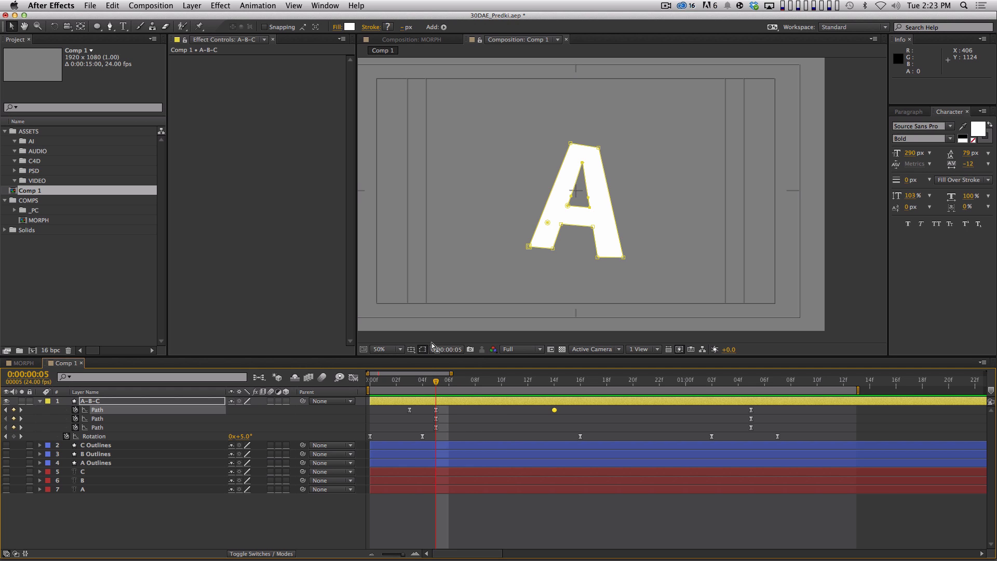
pyautogui.press('pagedown')
pyautogui.press('pagedown')
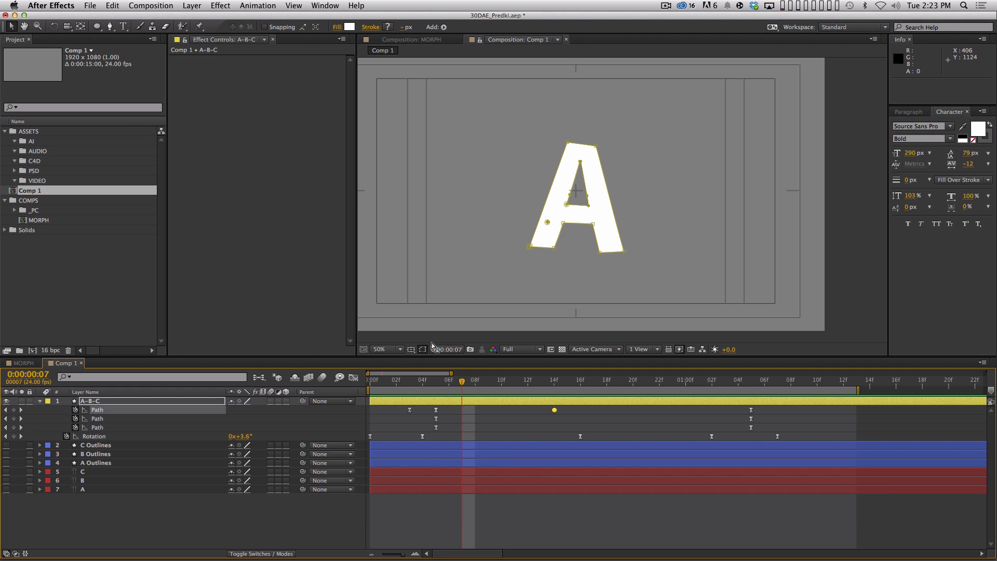
pyautogui.press('pagedown')
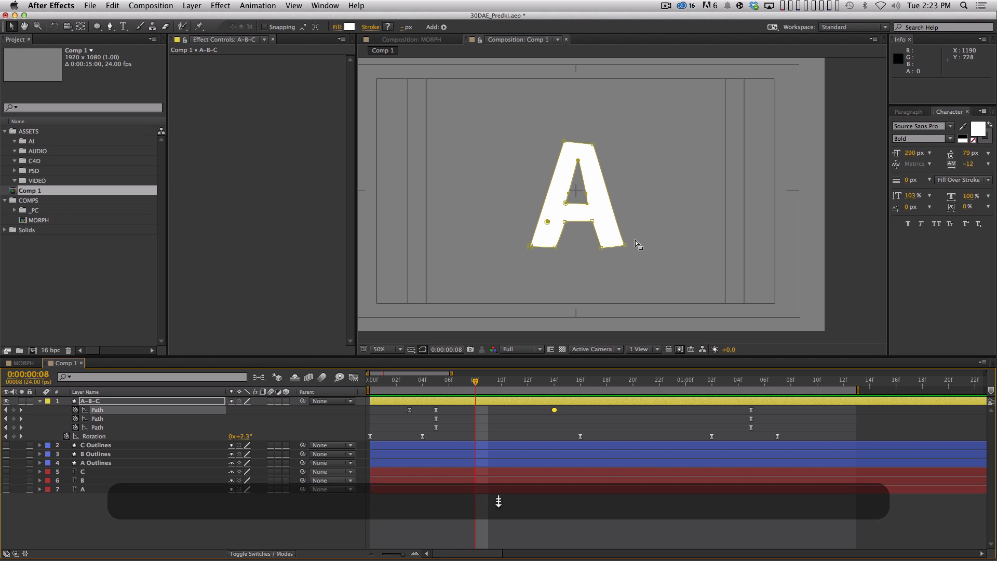
# Step: At frame 5, show the rulers and place a horizontal guide at about 796 along the bottom of the A's right leg
pyautogui.press('j')
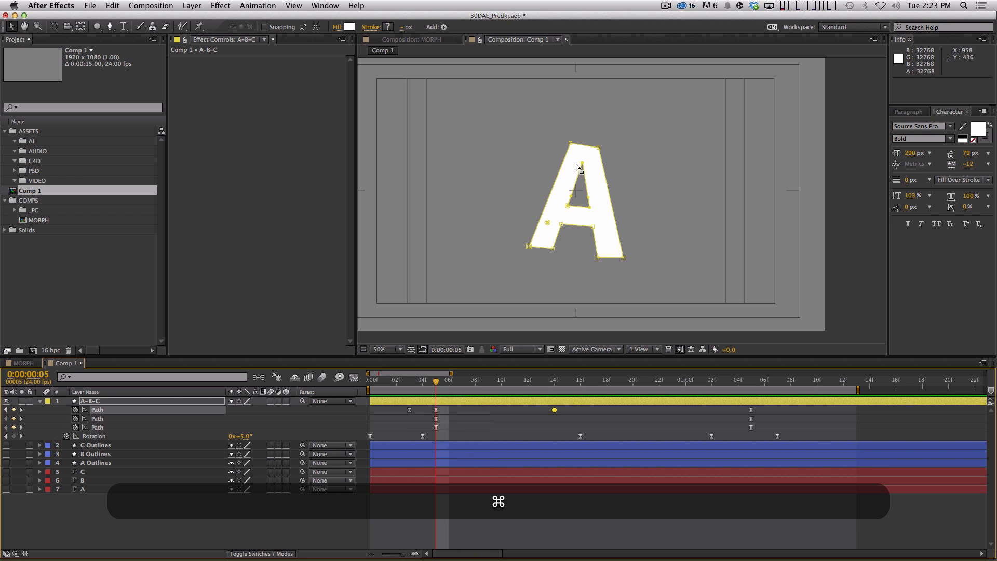
pyautogui.press('super+r')
pyautogui.moveTo(619, 62); pyautogui.dragTo(629, 65)
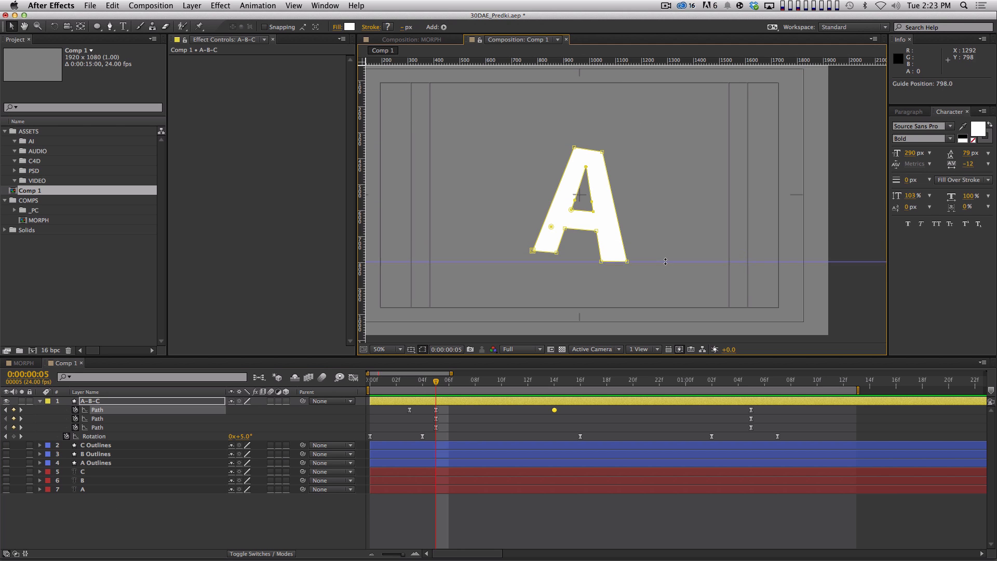
pyautogui.press('.')
pyautogui.moveTo(603, 261); pyautogui.dragTo(598, 161)
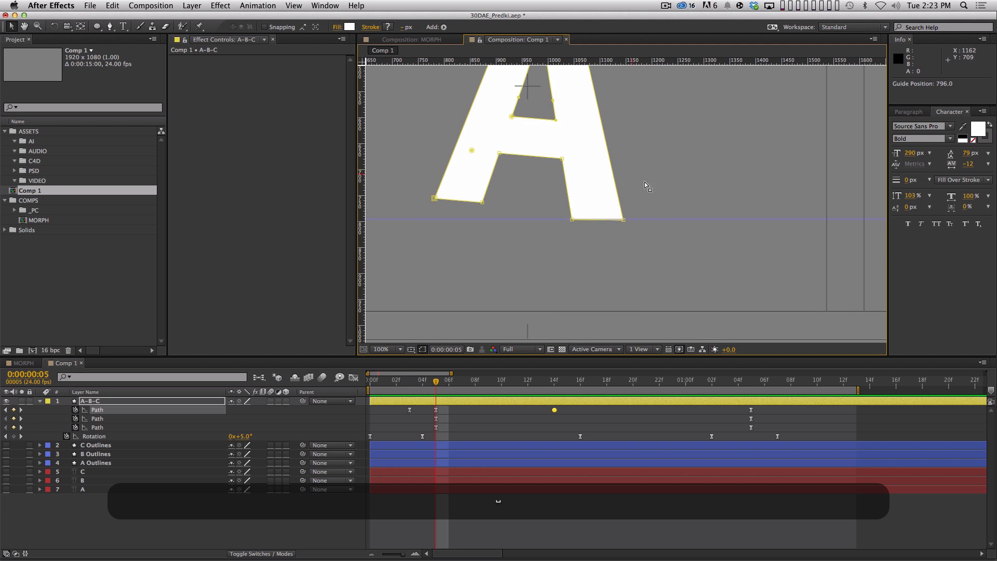
# Step: Change the composition's background color to black
pyautogui.press('super')
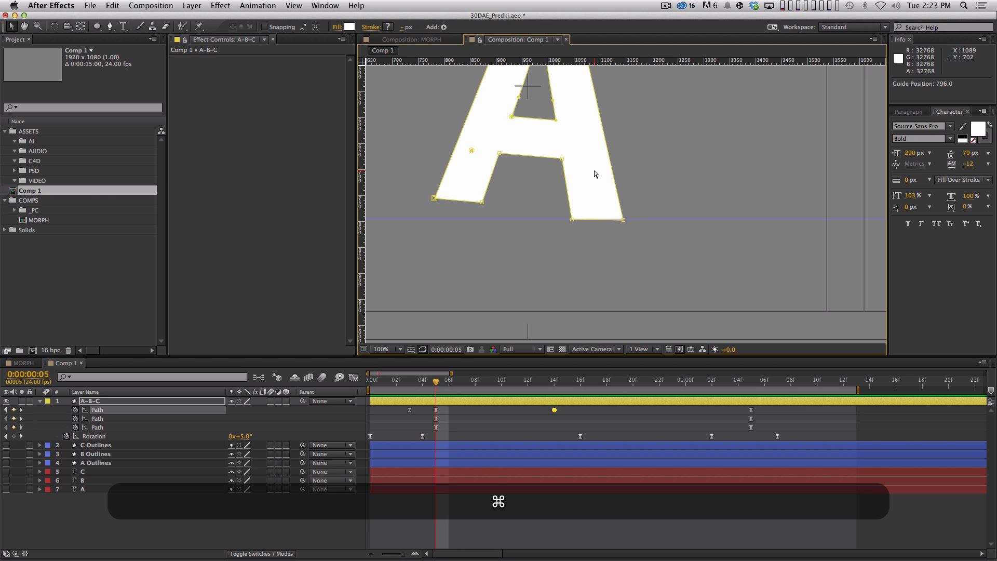
pyautogui.press('super+k')
pyautogui.click(174, 282)
pyautogui.moveTo(322, 452); pyautogui.dragTo(294, 483)
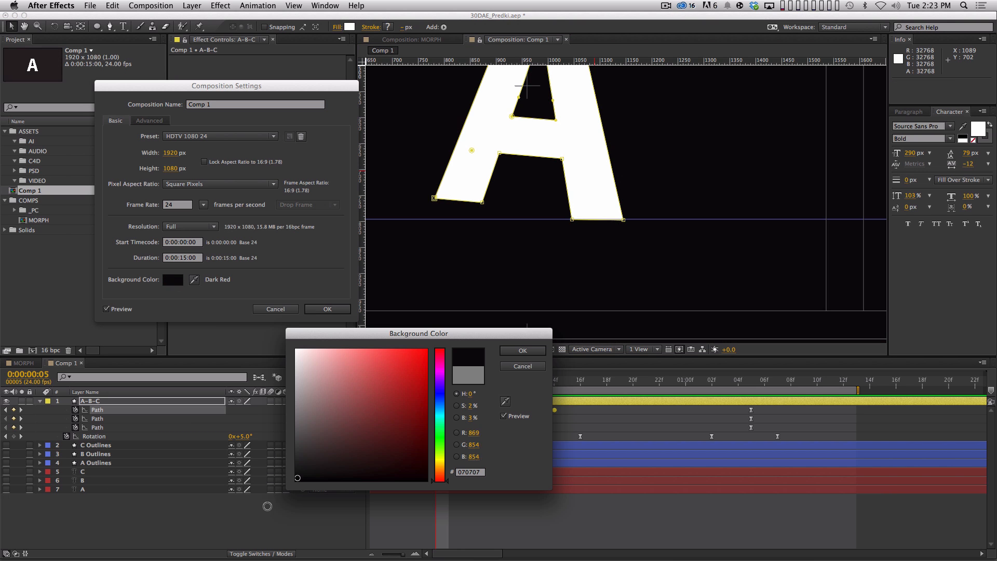
pyautogui.press('Return')
pyautogui.press('Return')
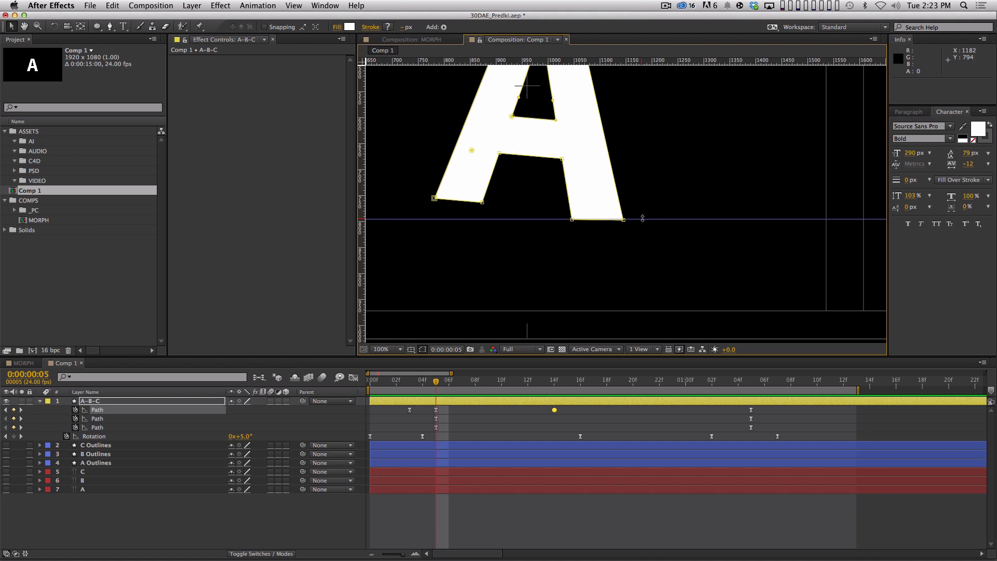
# Step: Set the guide at 799 and, at frame 8, lower the two bottom vertices of the A's right leg onto it
pyautogui.moveTo(643, 218); pyautogui.dragTo(645, 220)
pyautogui.press('pagedown')
pyautogui.press('pagedown')
pyautogui.press('pagedown')
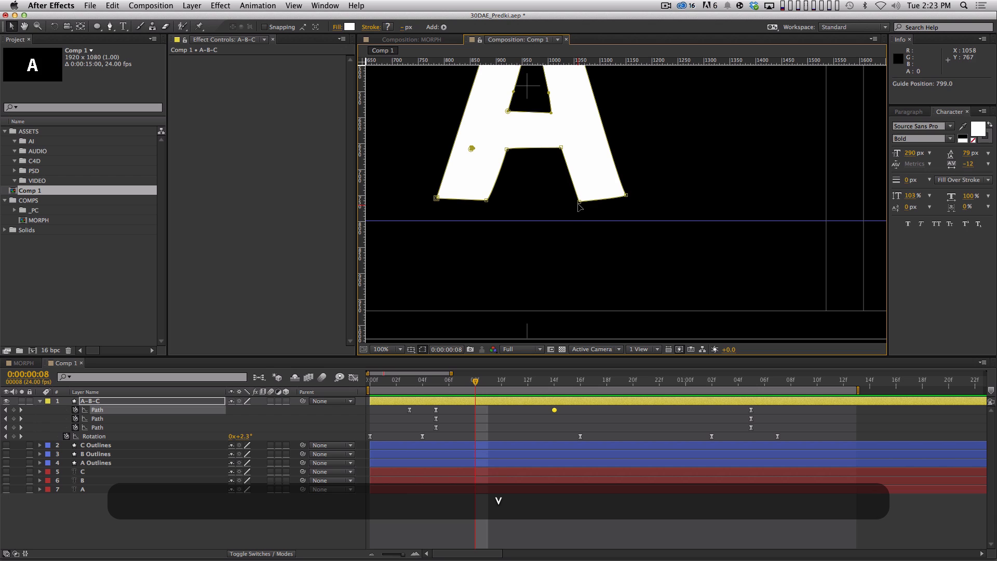
pyautogui.moveTo(579, 201); pyautogui.dragTo(580, 220)
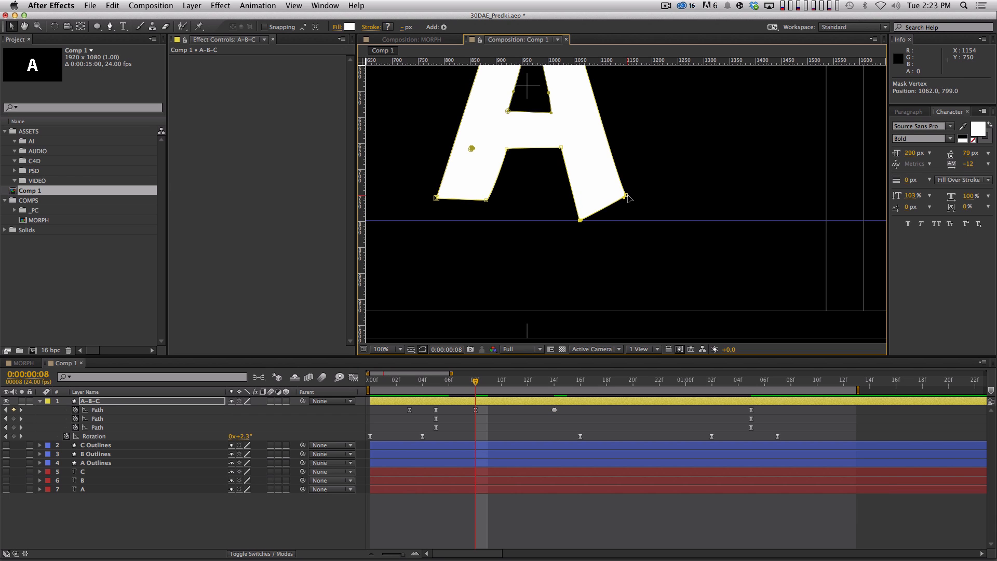
pyautogui.moveTo(626, 196); pyautogui.dragTo(633, 221)
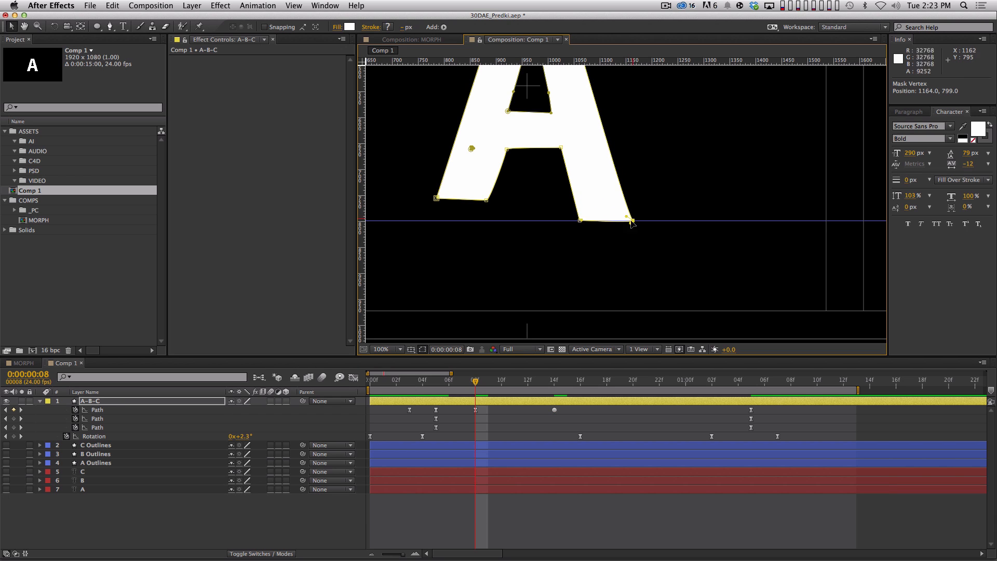
# Step: Convert the frame 8 Path keyframe to Auto Bezier and preview the animation with the guides hidden
pyautogui.keyDown('super'); pyautogui.click(473, 410); pyautogui.keyUp('super')
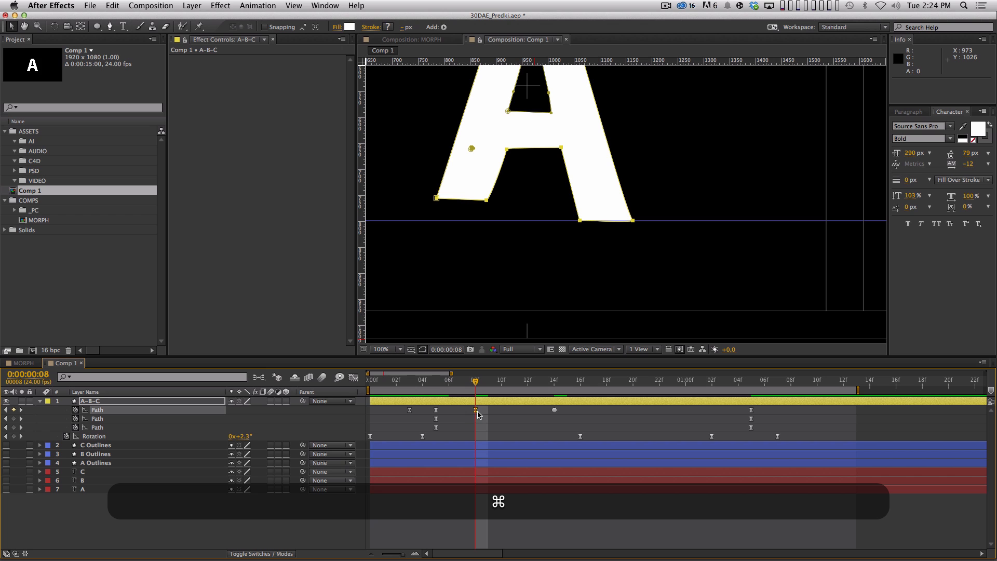
pyautogui.keyDown('super'); pyautogui.click(476, 410); pyautogui.keyUp('super')
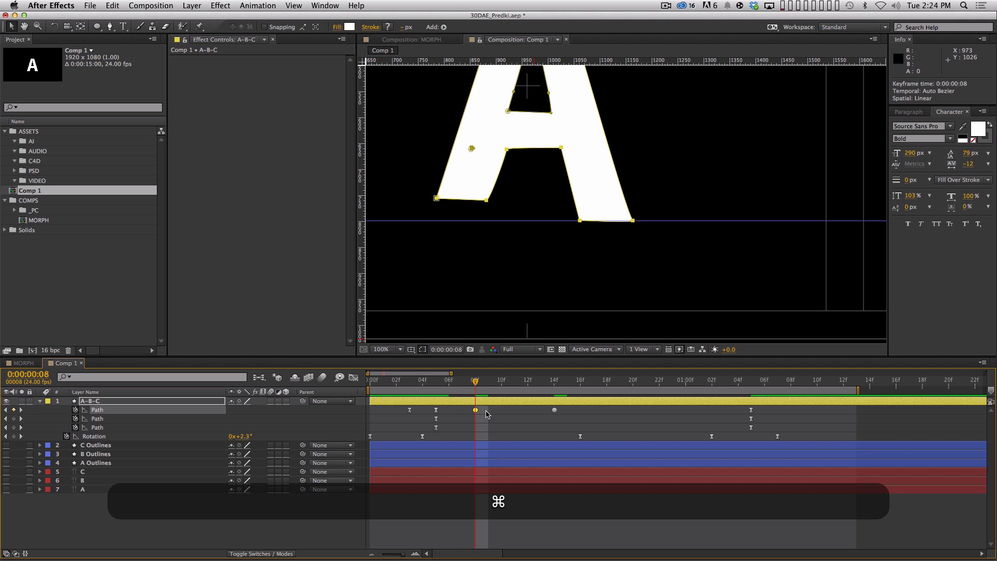
pyautogui.press(',')
pyautogui.press('space')
pyautogui.moveTo(629, 111); pyautogui.dragTo(647, 168)
pyautogui.press('super+semicolon')
pyautogui.press('super+0')
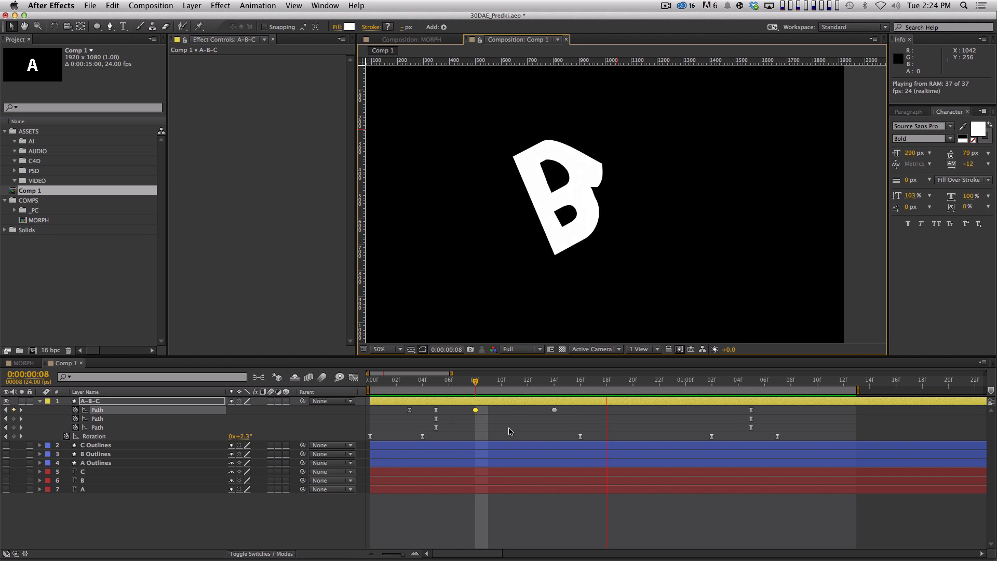
pyautogui.press('space')
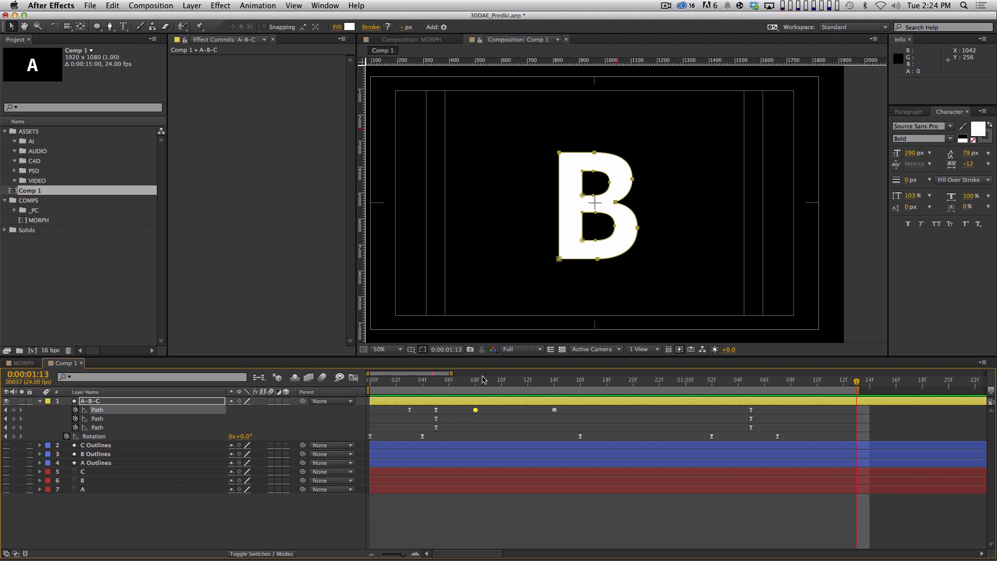
# Step: Apply Easy Ease to the frame 8 Path keyframe and preview the animation again
pyautogui.press('F9')
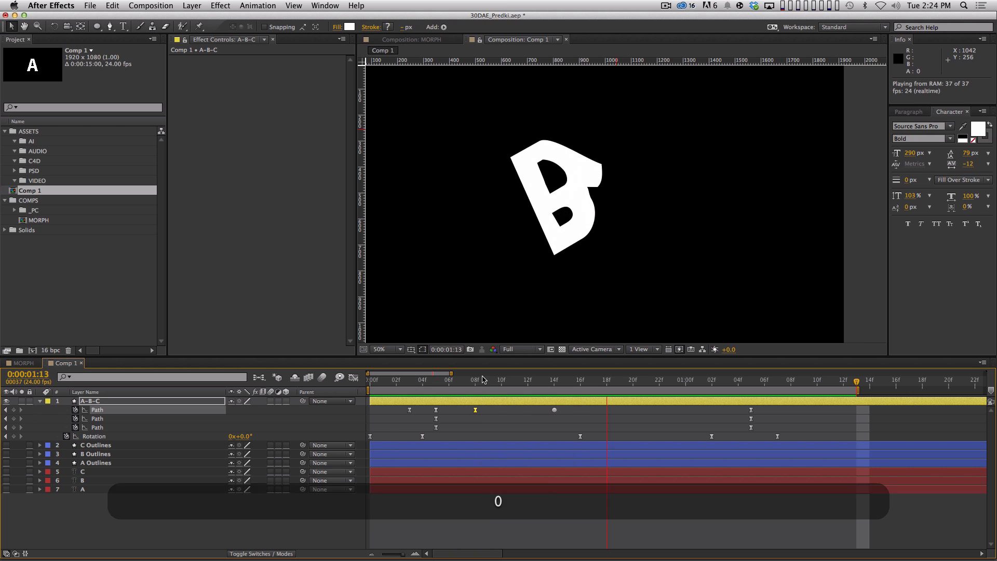
pyautogui.press('space')
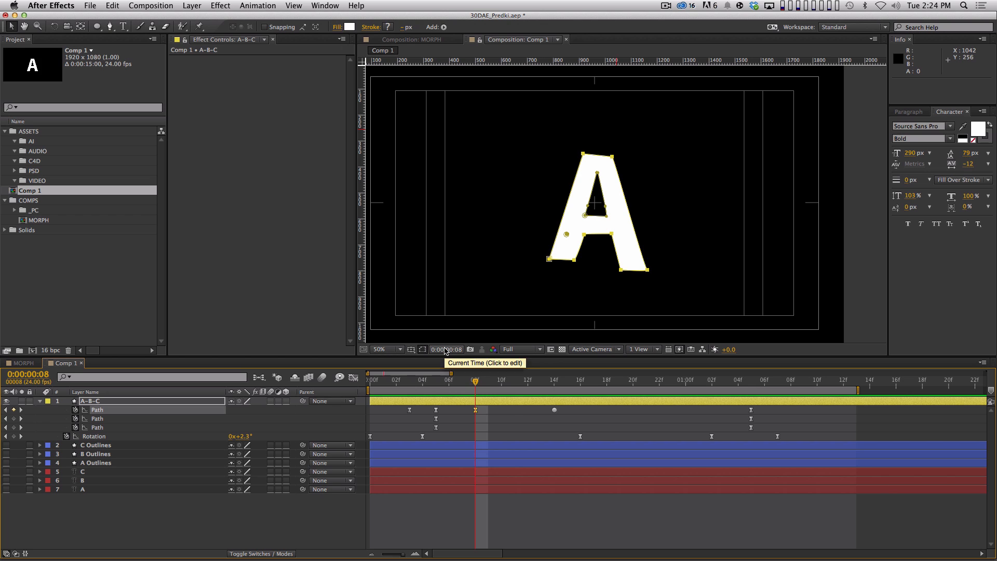
# Step: At frame 14, extend the two end vertices of the lifted right leg outward and preview the morph
pyautogui.press('pagedown')
pyautogui.press('pagedown')
pyautogui.press('pagedown')
pyautogui.press('pagedown')
pyautogui.press('pagedown')
pyautogui.press('pagedown')
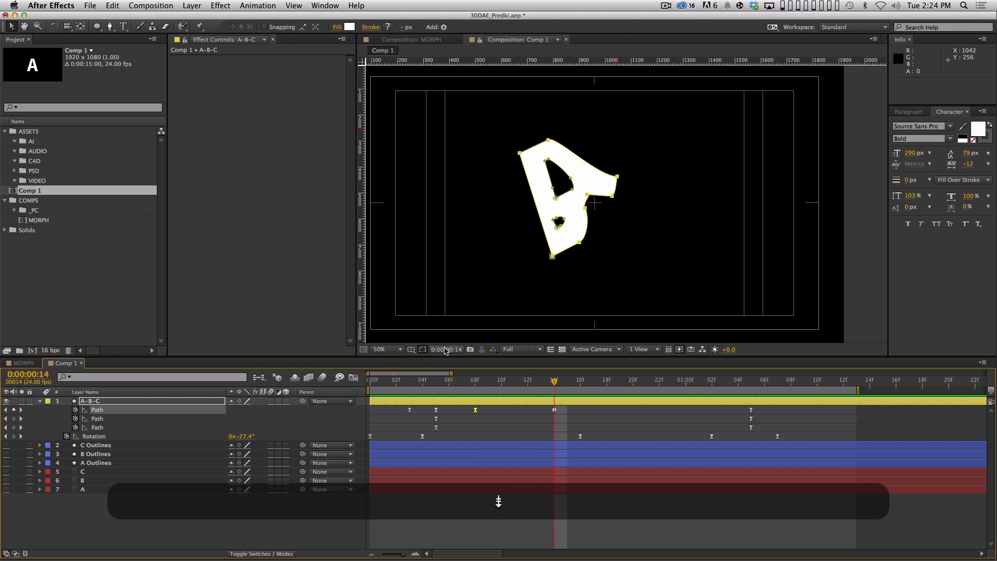
pyautogui.moveTo(637, 167); pyautogui.dragTo(623, 198)
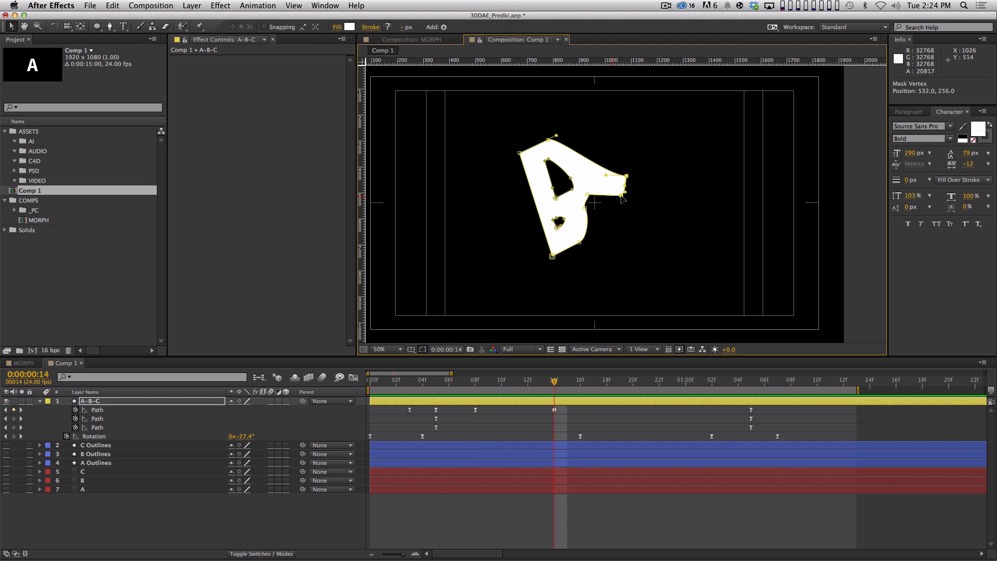
pyautogui.click(588, 194)
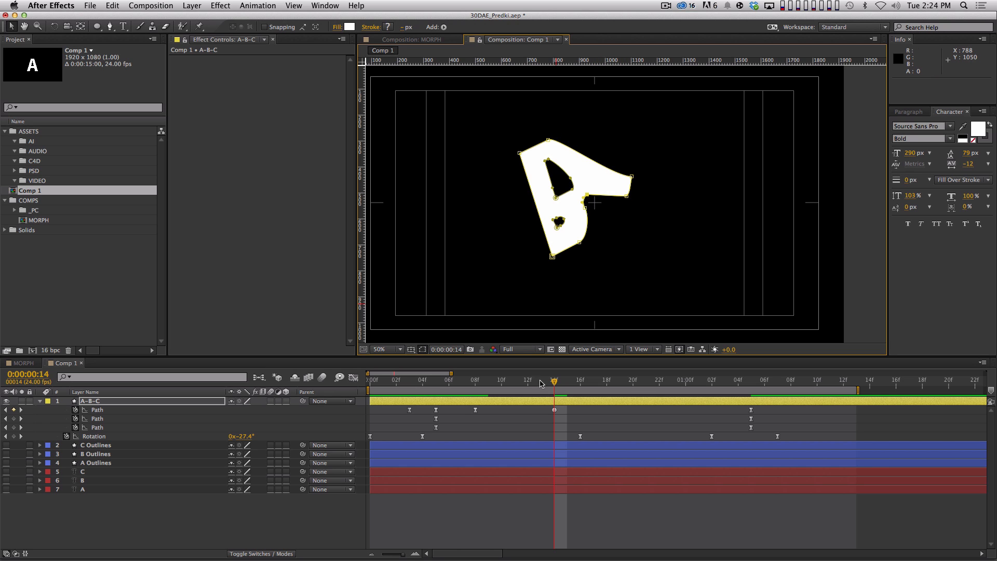
pyautogui.click(532, 513)
pyautogui.press('KP_0')
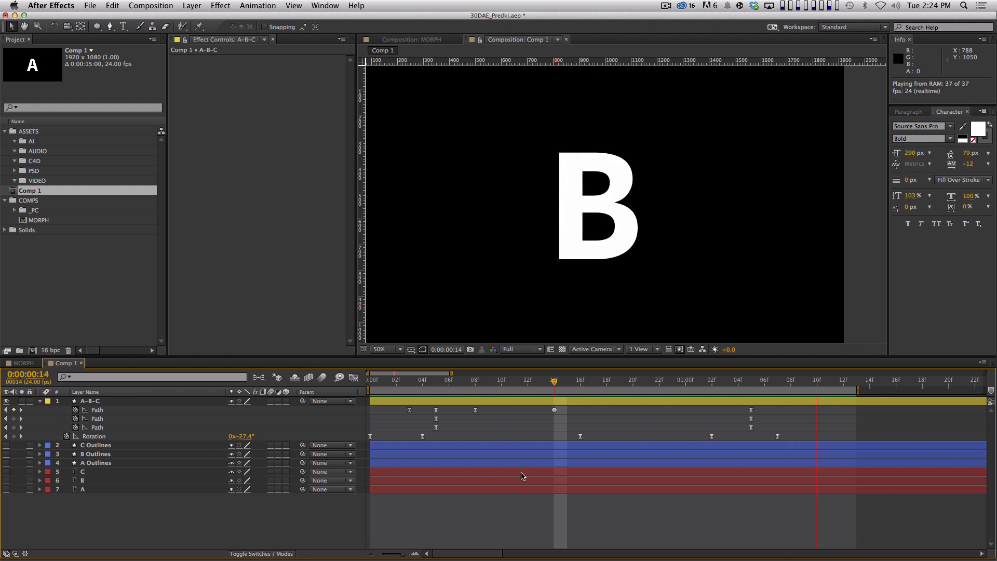
pyautogui.hotkey('shift', 'space')
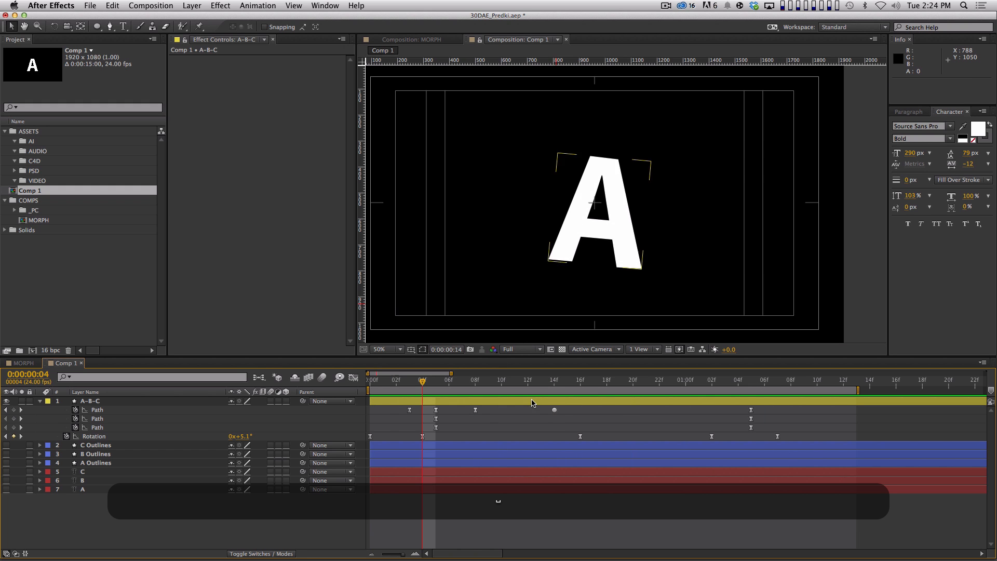
# Step: At frame 14, raise the lifted leg's two end vertices and bend its upper edge into a concave curve
pyautogui.moveTo(556, 379); pyautogui.dragTo(561, 375)
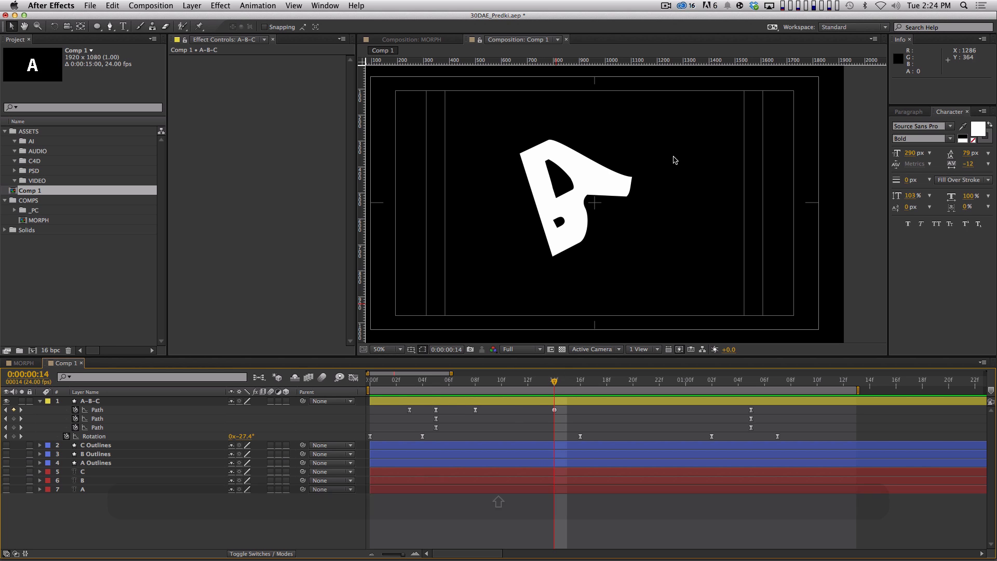
pyautogui.click(146, 415)
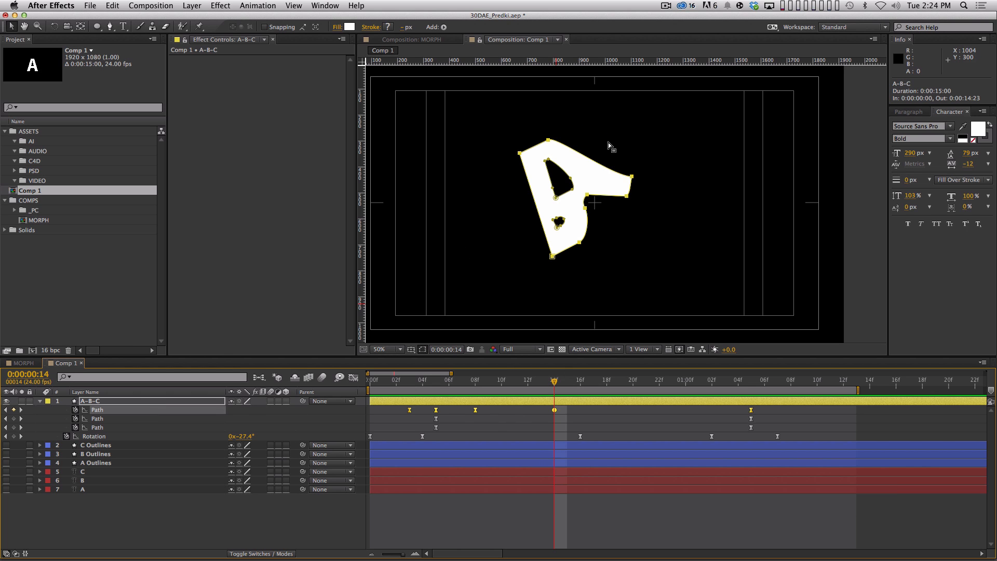
pyautogui.click(633, 177)
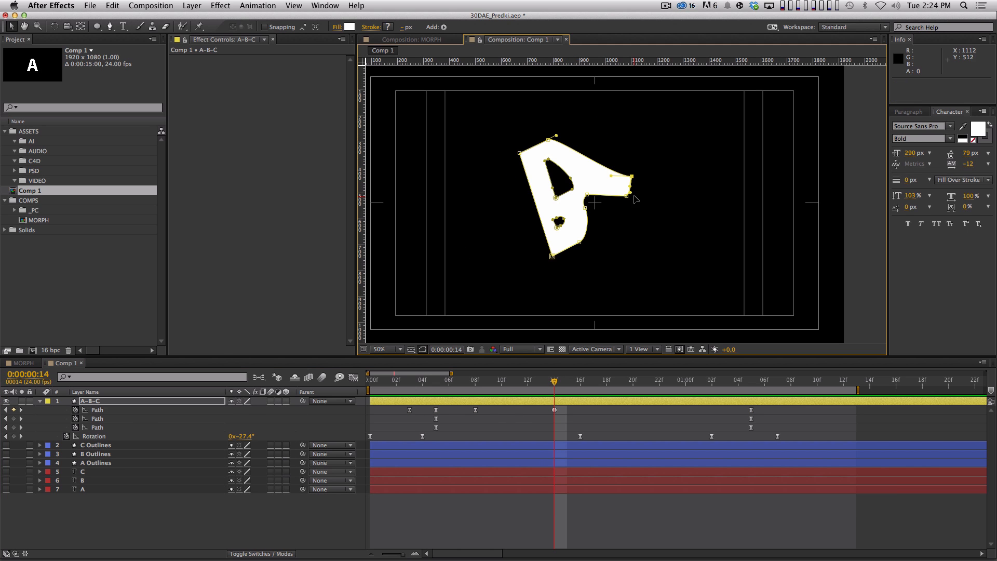
pyautogui.moveTo(599, 178); pyautogui.dragTo(634, 184)
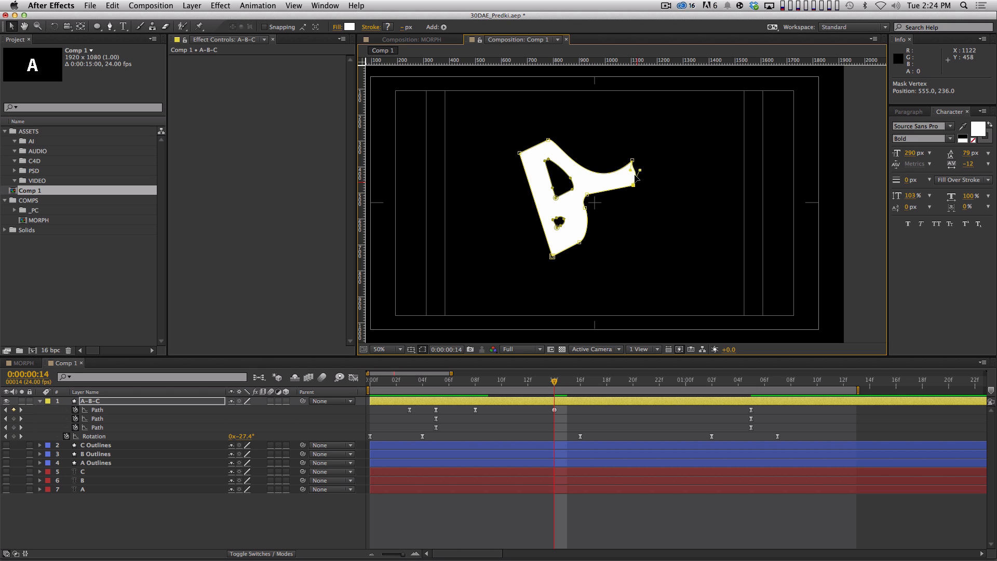
# Step: Curve the lifted leg's lower edge with the Pen tool, keeping the edge at its tip straight
pyautogui.hotkey('alt', 'g')
pyautogui.click(633, 187)
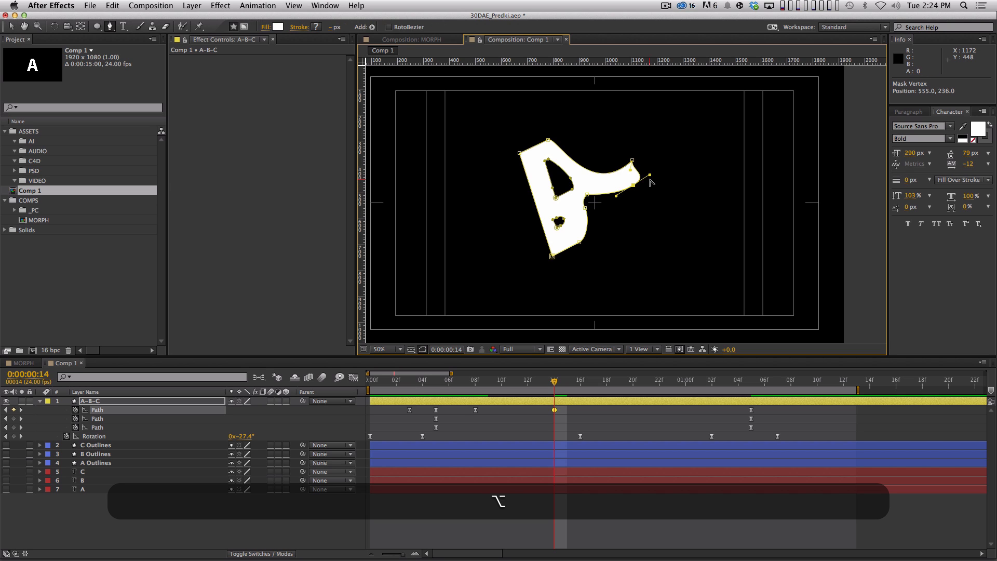
pyautogui.keyDown('alt'); pyautogui.keyDown('shift'); pyautogui.click(634, 184); pyautogui.keyUp('shift'); pyautogui.keyUp('alt')
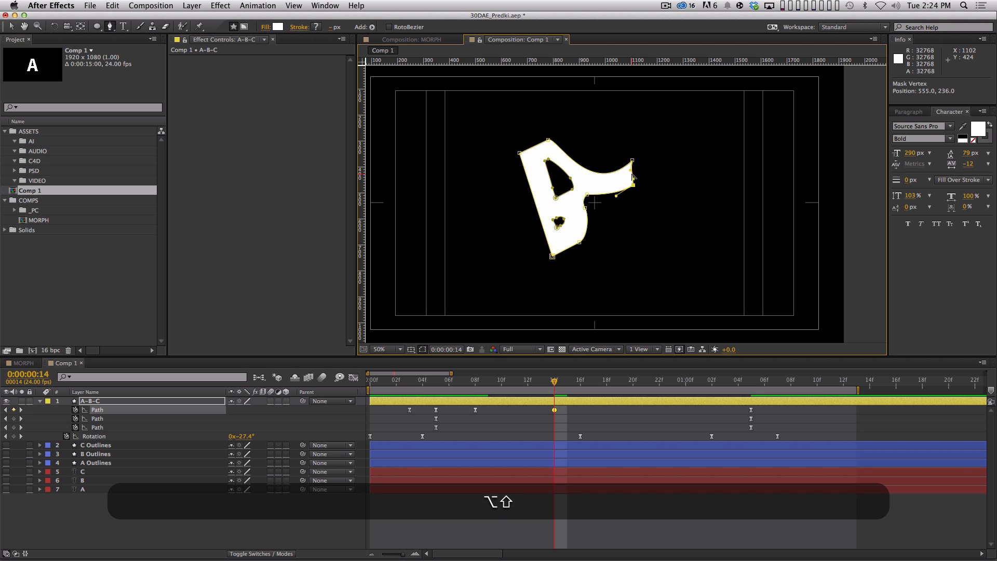
# Step: Preview the A-to-B morph and inspect the letter's shape from frame 17 to frame 21
pyautogui.click(631, 411)
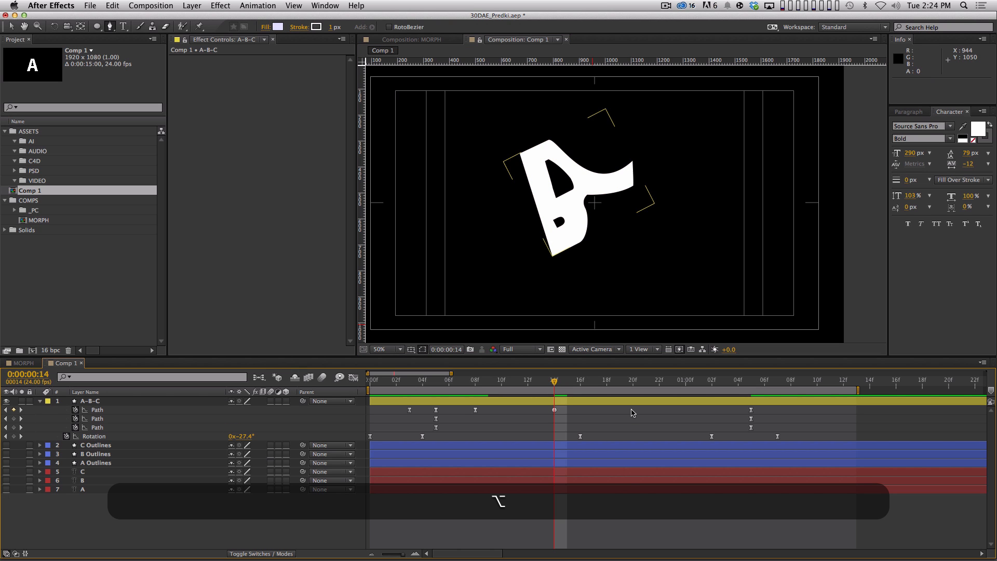
pyautogui.press('KP_0')
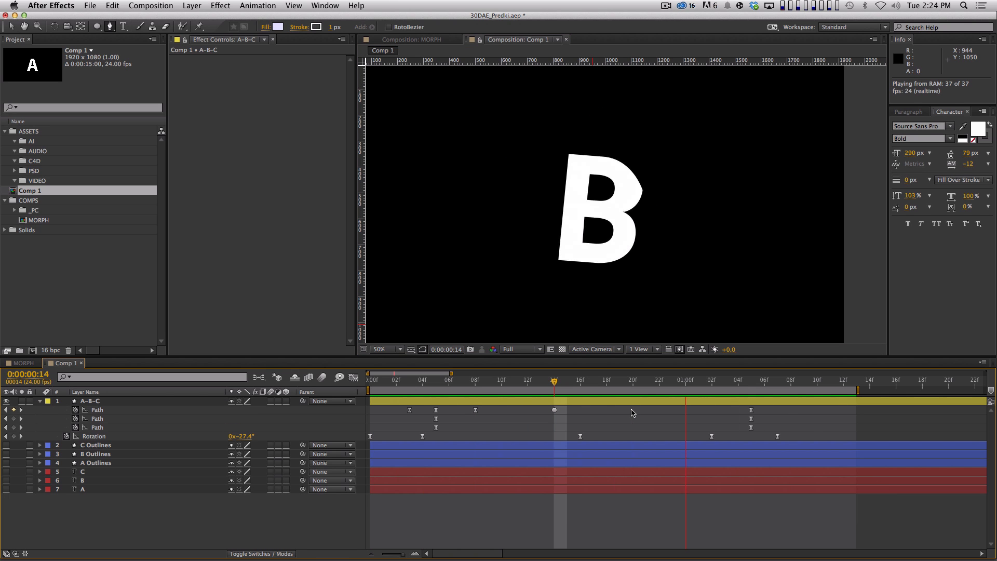
pyautogui.press('space')
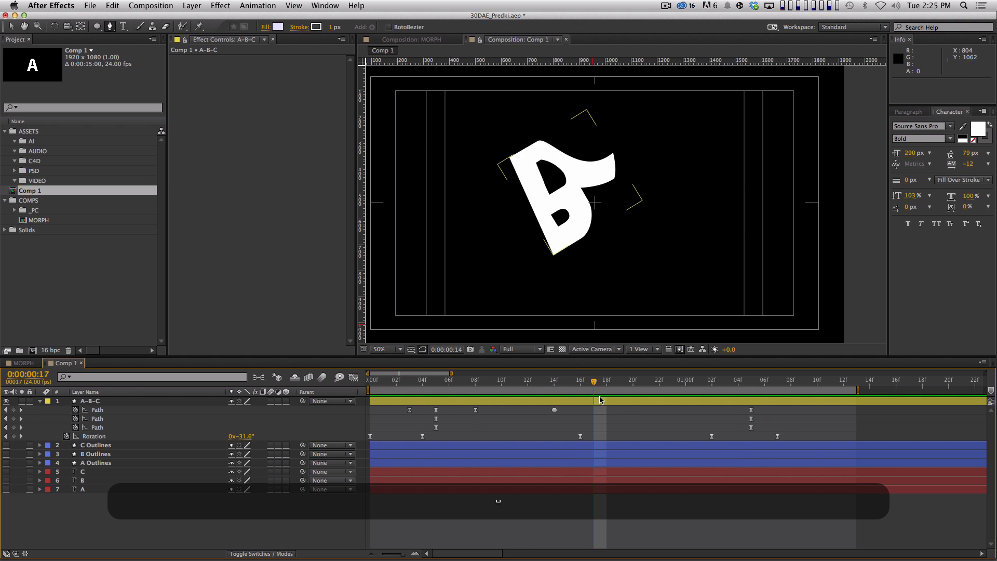
pyautogui.moveTo(595, 381); pyautogui.dragTo(644, 388)
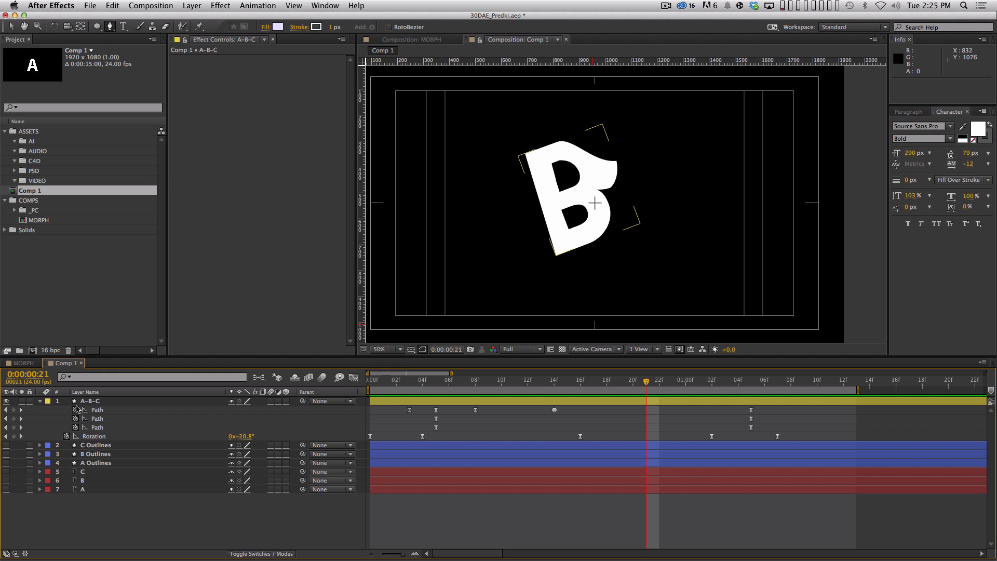
# Step: At frame 22, move the outer path's raised tip vertex up and inward to about 1032, 326 to fill out the B's upper bowl
pyautogui.moveTo(554, 383); pyautogui.dragTo(656, 379)
pyautogui.click(709, 403)
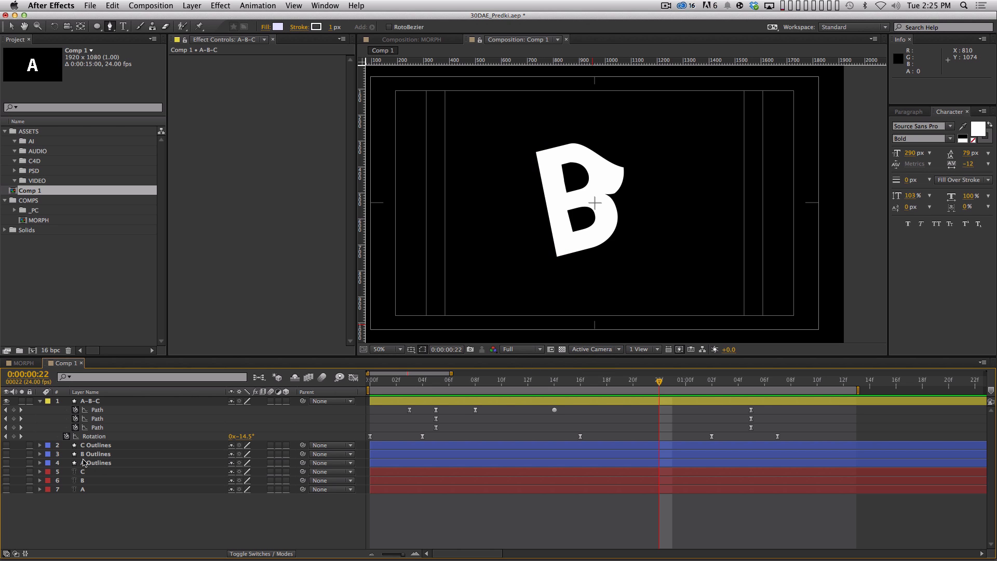
pyautogui.click(127, 410)
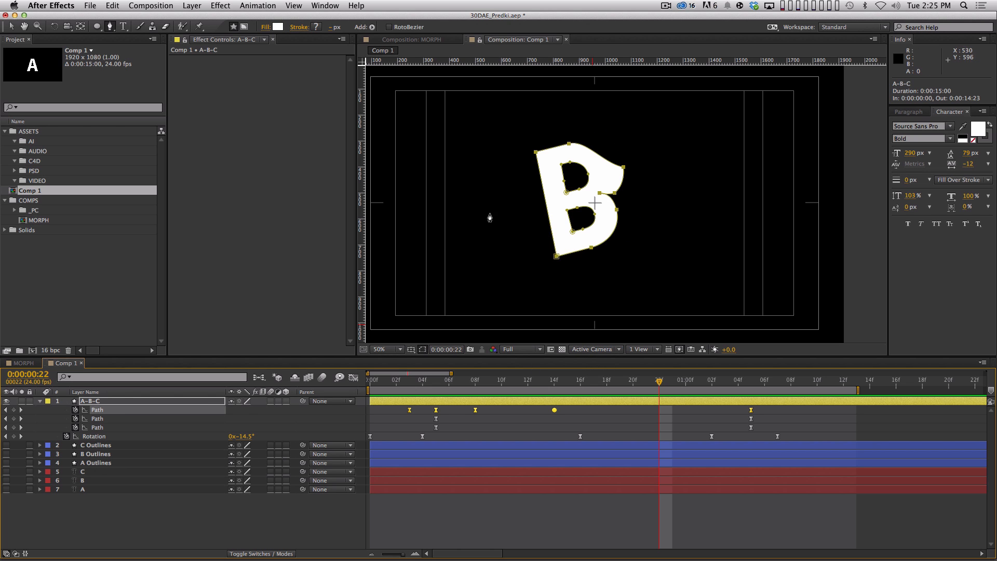
pyautogui.press('.')
pyautogui.press('v')
pyautogui.click(615, 186)
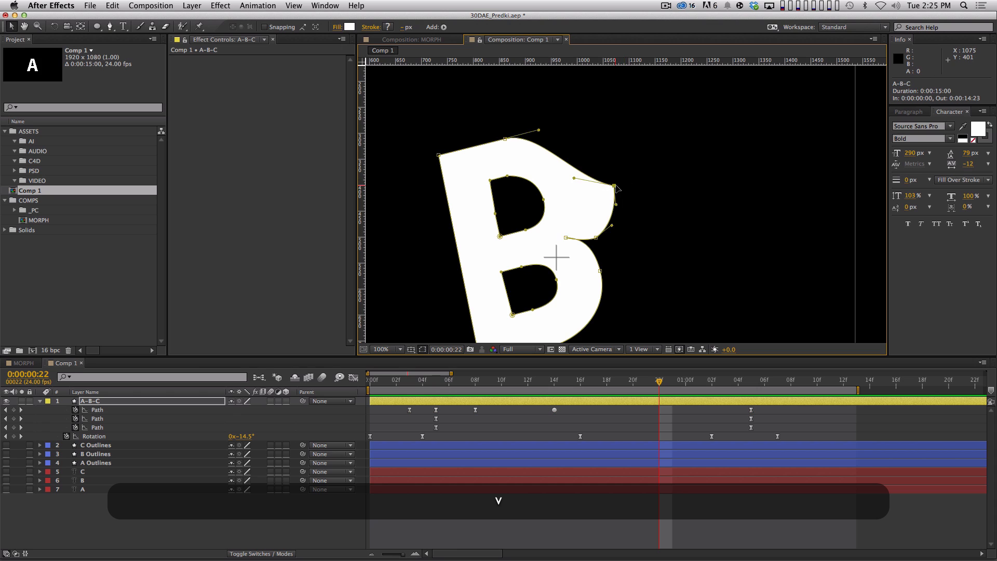
pyautogui.moveTo(617, 188); pyautogui.dragTo(596, 150)
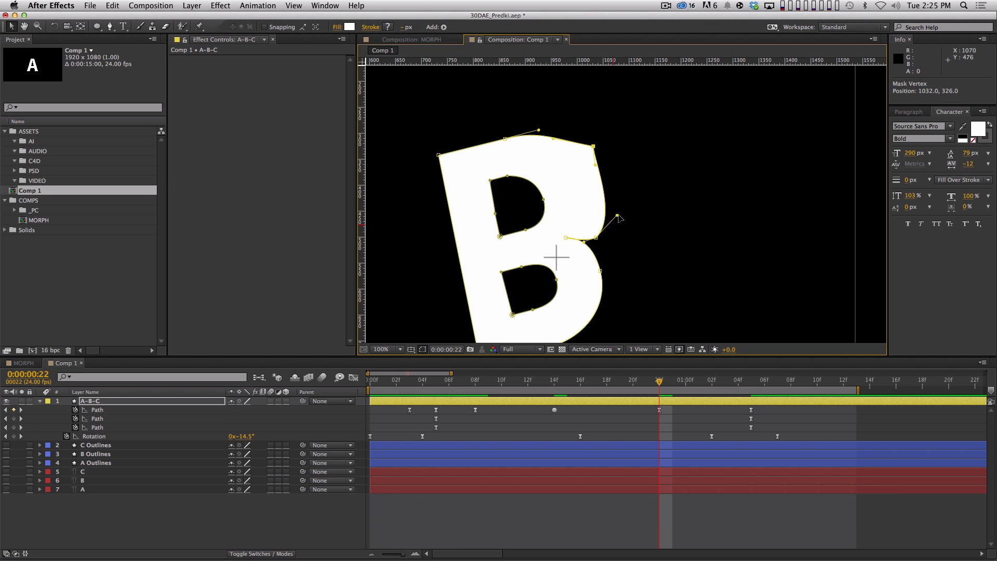
# Step: Raise the upper bowl's lower vertex to about 1037, 469 and adjust the bowl's top-corner vertex and handles into a smoother curve
pyautogui.moveTo(600, 240); pyautogui.dragTo(598, 227)
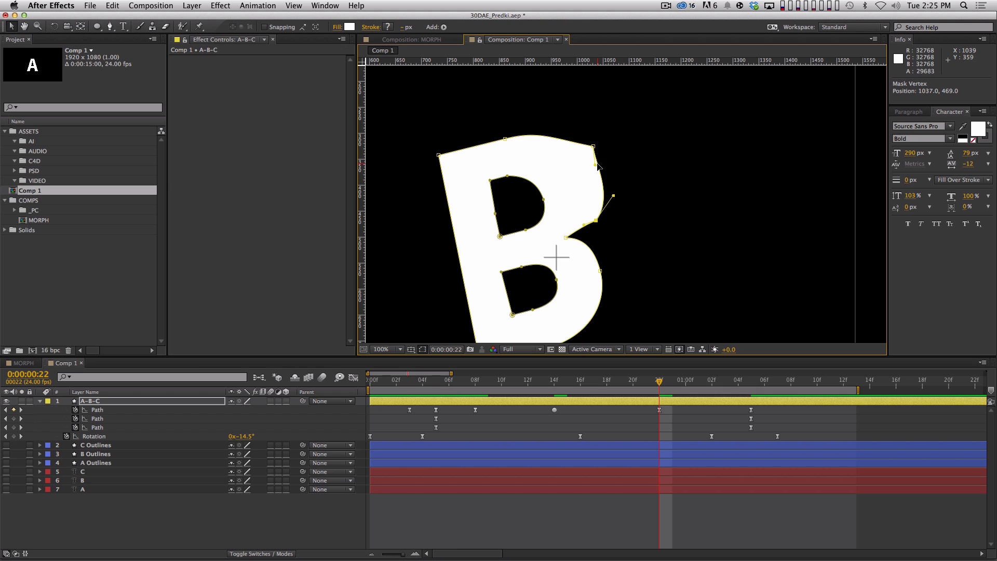
pyautogui.click(593, 147)
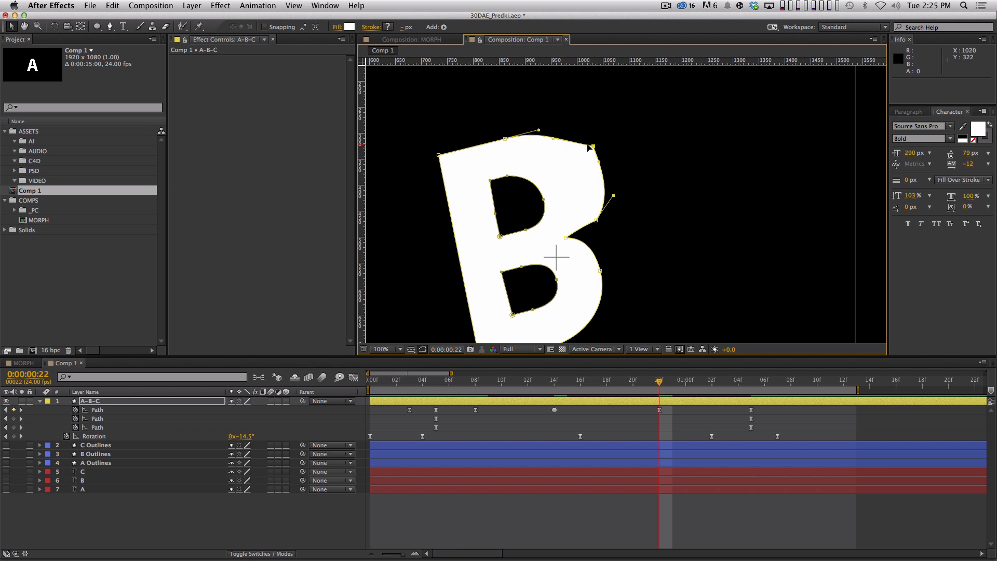
pyautogui.moveTo(562, 131); pyautogui.dragTo(592, 150)
pyautogui.click(596, 221)
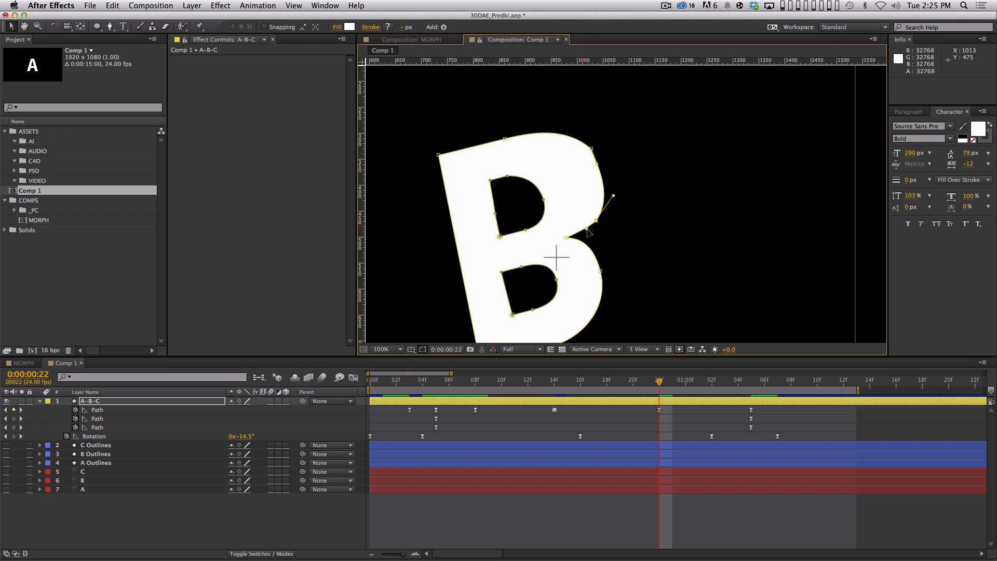
pyautogui.press(',')
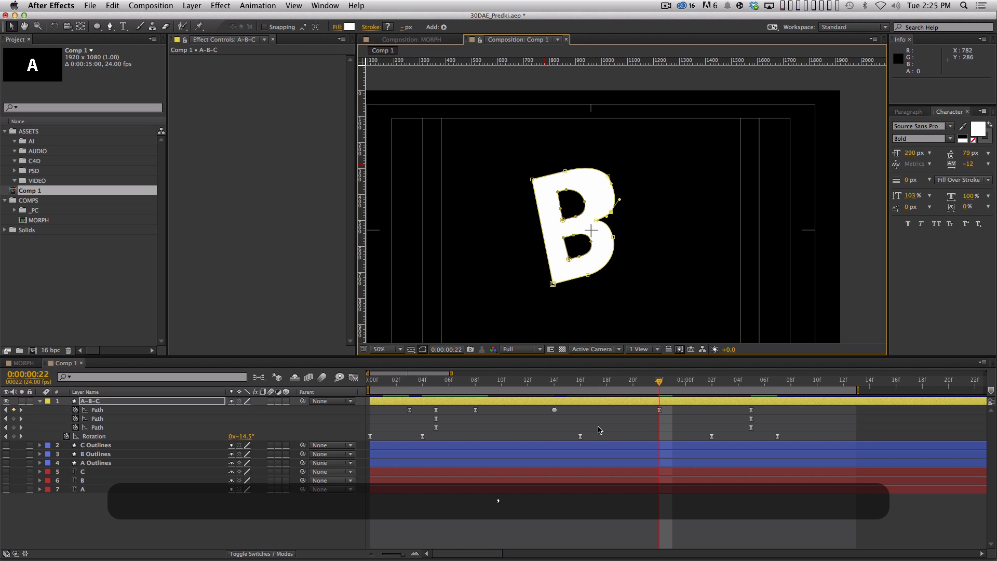
# Step: Convert the outer path's keyframe at frame 22 to Auto Bezier and preview the morph
pyautogui.rightClick(639, 428)
pyautogui.press('super+Escape')
pyautogui.keyDown('super'); pyautogui.click(660, 411); pyautogui.keyUp('super')
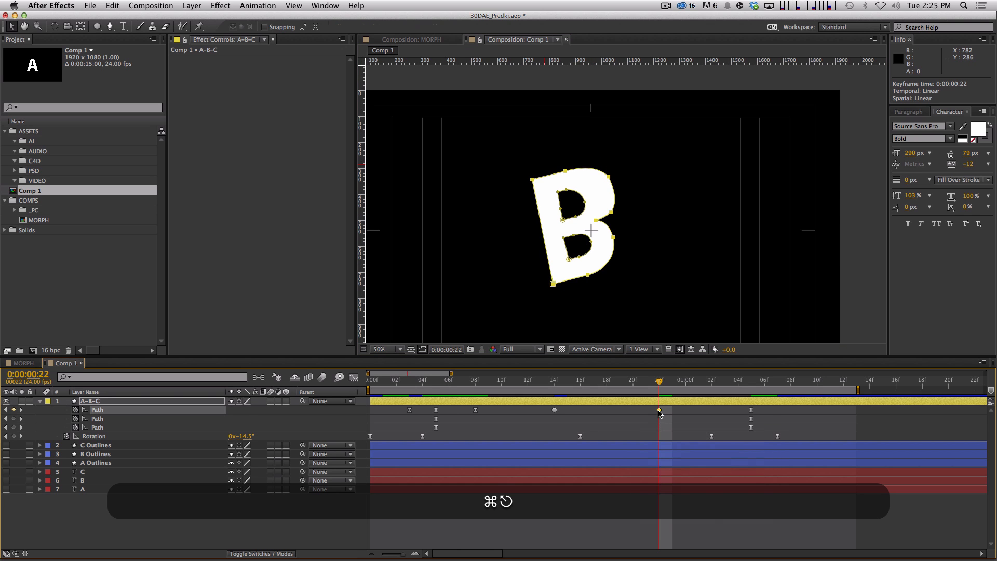
pyautogui.keyDown('super'); pyautogui.click(659, 410); pyautogui.keyUp('super')
pyautogui.press('super+0')
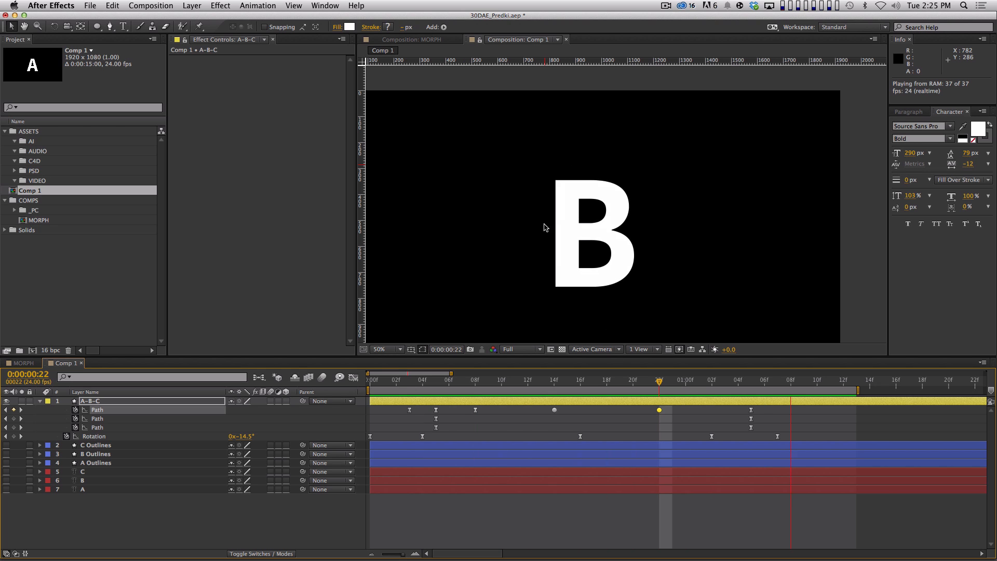
pyautogui.press('space')
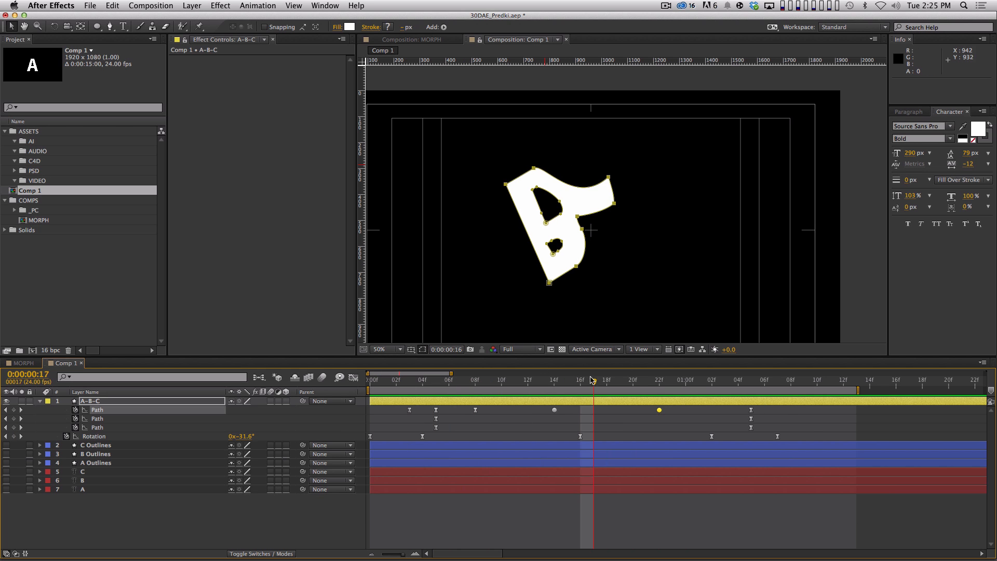
# Step: At 0:00:01:03, select the right-hand vertices of the B's lower bowl and its counter and nudge them to the right
pyautogui.moveTo(592, 380); pyautogui.dragTo(730, 399)
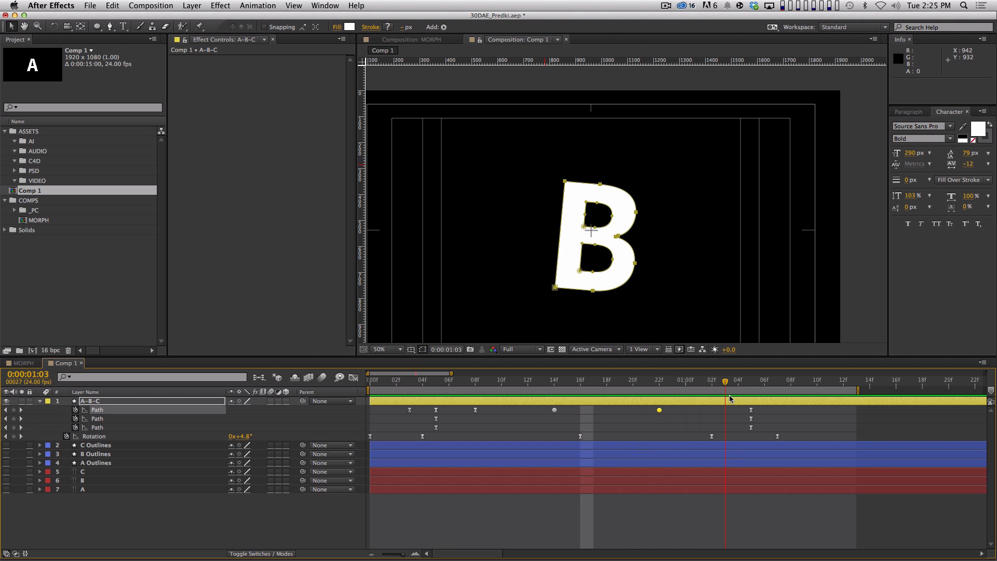
pyautogui.press('v')
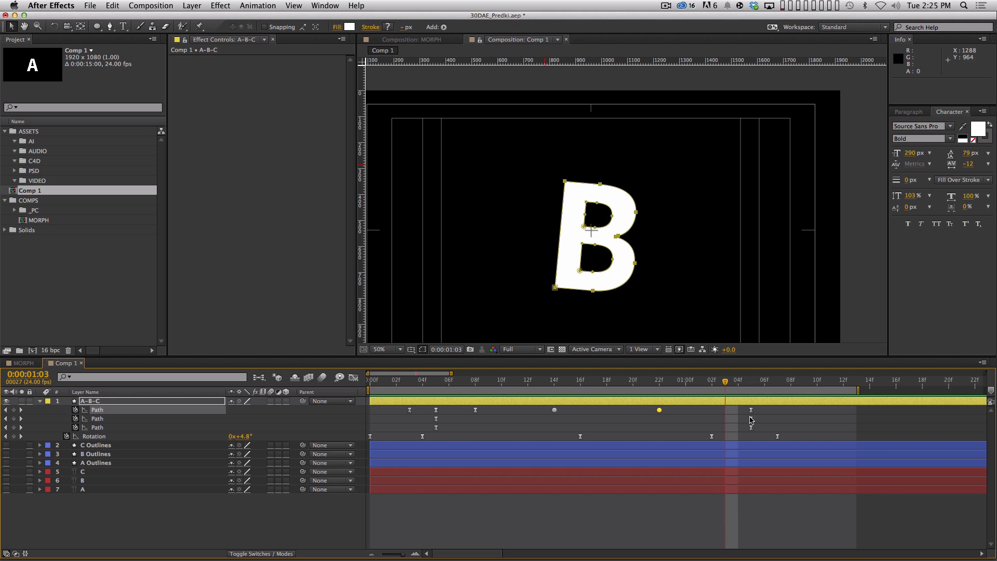
pyautogui.moveTo(650, 257); pyautogui.dragTo(607, 270)
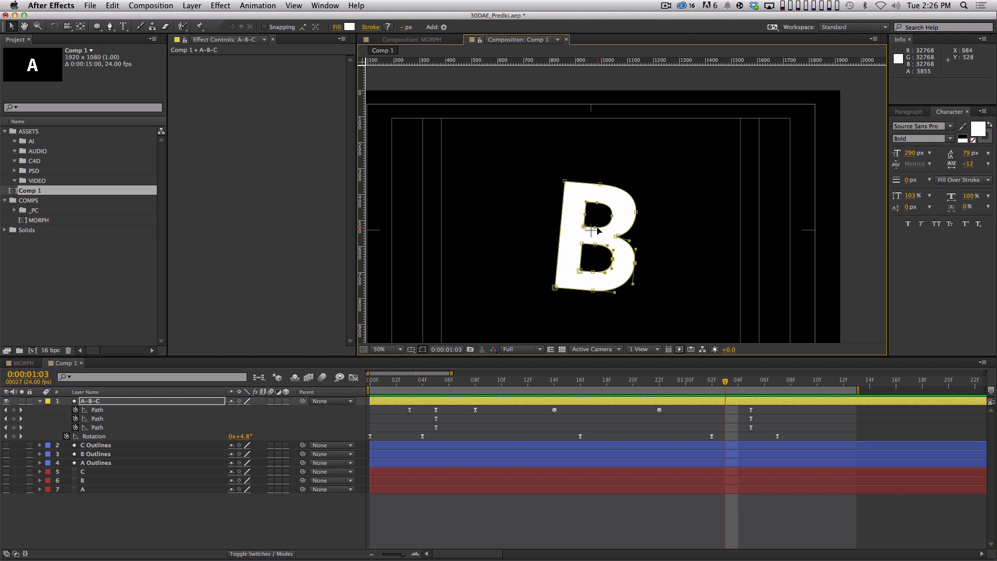
pyautogui.press('Right')
pyautogui.press('Right')
pyautogui.press('Right')
pyautogui.press('Right')
pyautogui.press('Right')
pyautogui.press('Right')
pyautogui.press('Right')
pyautogui.press('Right')
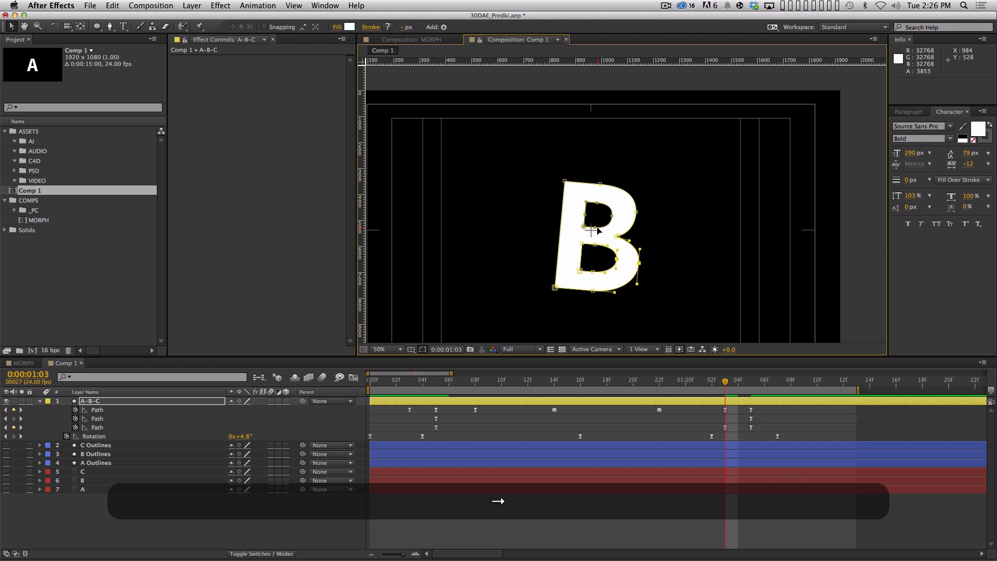
# Step: Nudge the selected lower-bowl vertices down slightly and extend the bowl's curve handles outward for a rounder overshoot
pyautogui.press('Down')
pyautogui.press('Down')
pyautogui.press('Down')
pyautogui.press('shift')
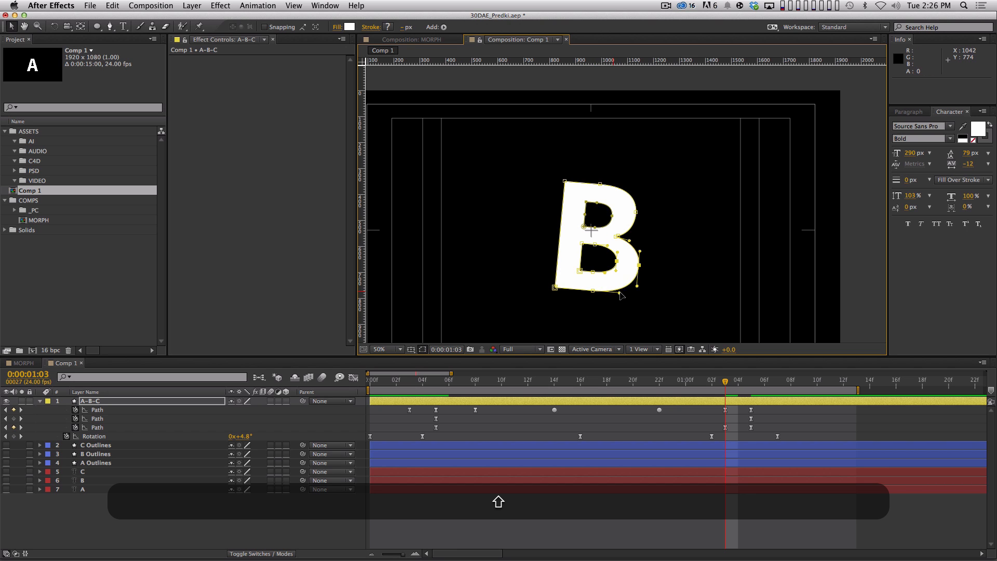
pyautogui.moveTo(631, 240); pyautogui.dragTo(634, 237)
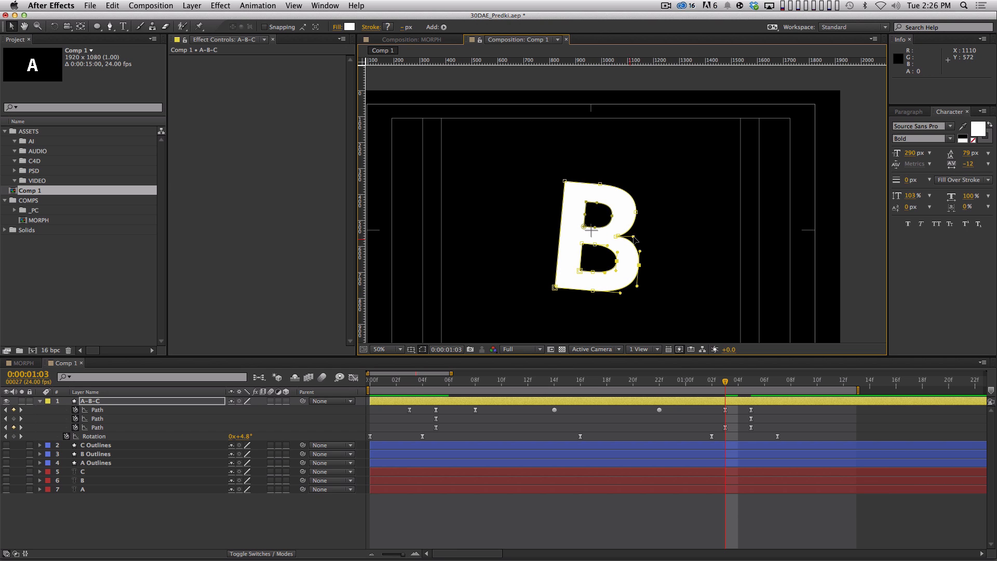
pyautogui.click(646, 520)
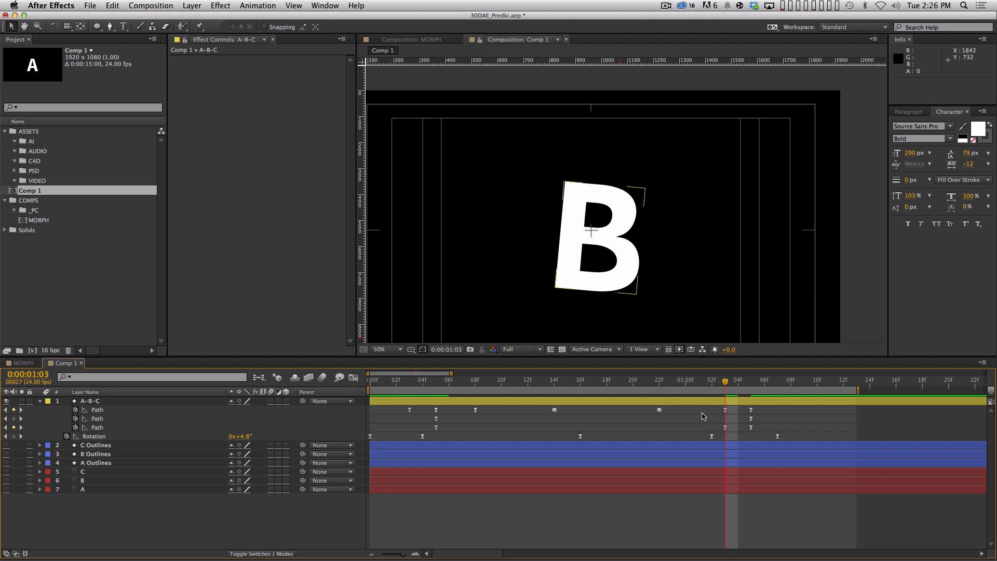
# Step: Preview the morph, delay the outer path's final B keyframe to 0:00:01:07, and preview again
pyautogui.press('KP_0')
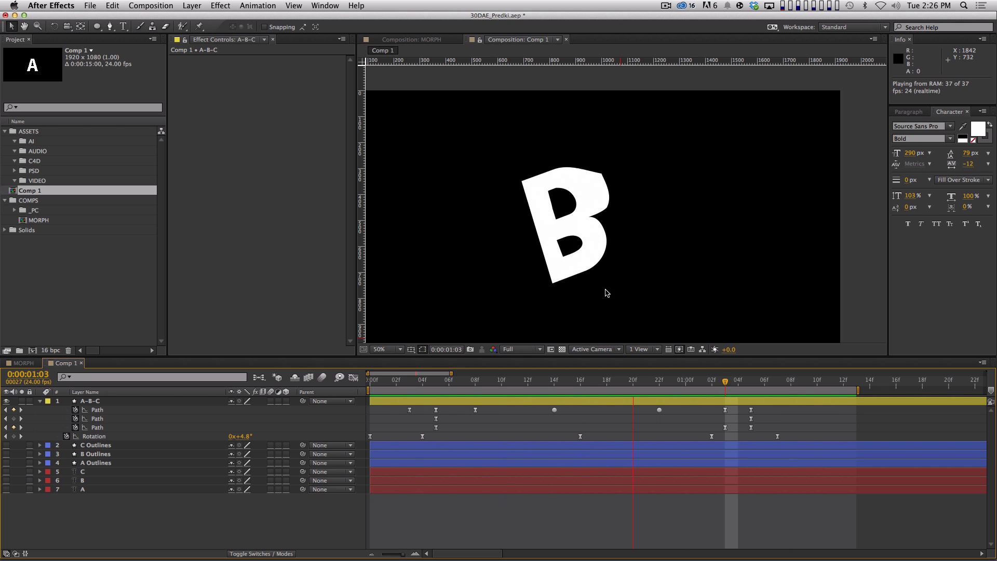
pyautogui.press('space')
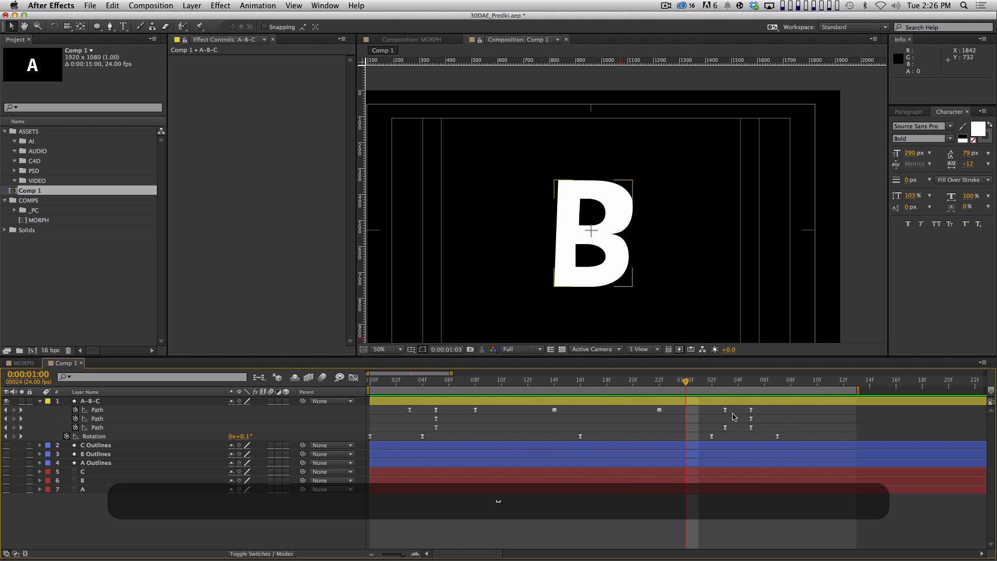
pyautogui.click(752, 410)
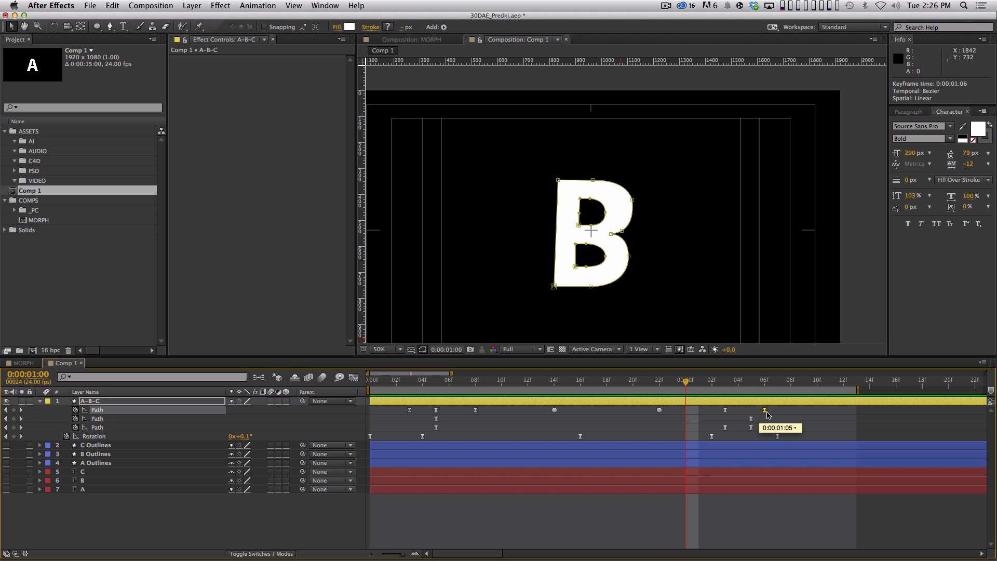
pyautogui.press('0')
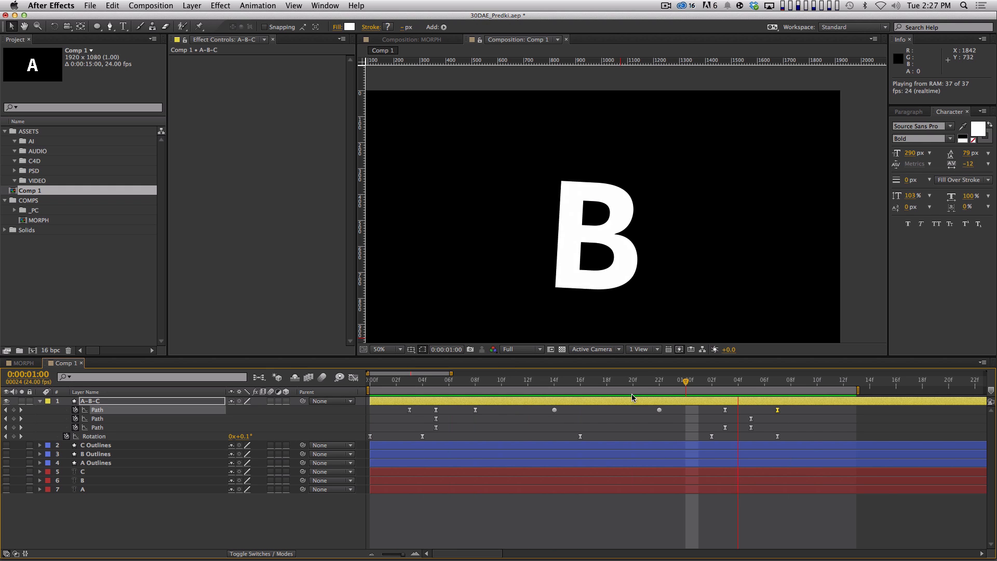
pyautogui.press('space')
# Step: Collapse the properties of all layers, show a longer time range in the timeline, and go to 0:00:01:11
pyautogui.press('super+a')
pyautogui.hotkey('shift', '`')
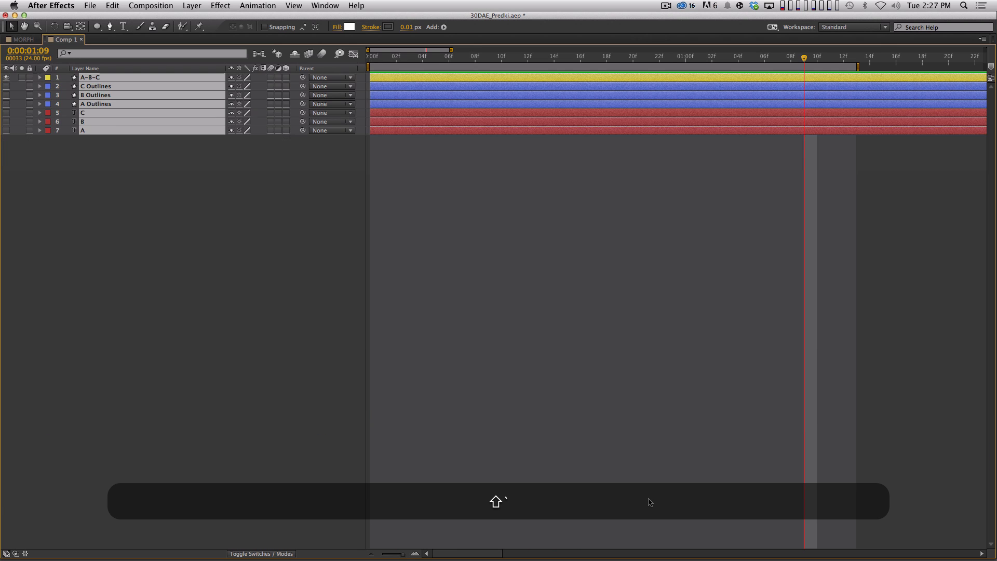
pyautogui.hotkey('shift', '`')
pyautogui.press('-')
pyautogui.press('-')
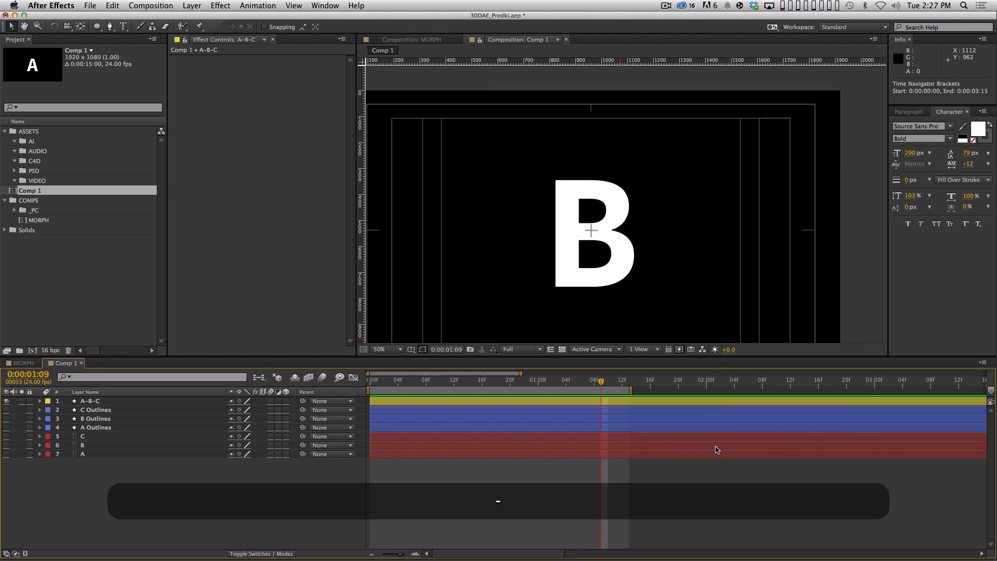
pyautogui.moveTo(595, 384); pyautogui.dragTo(617, 391)
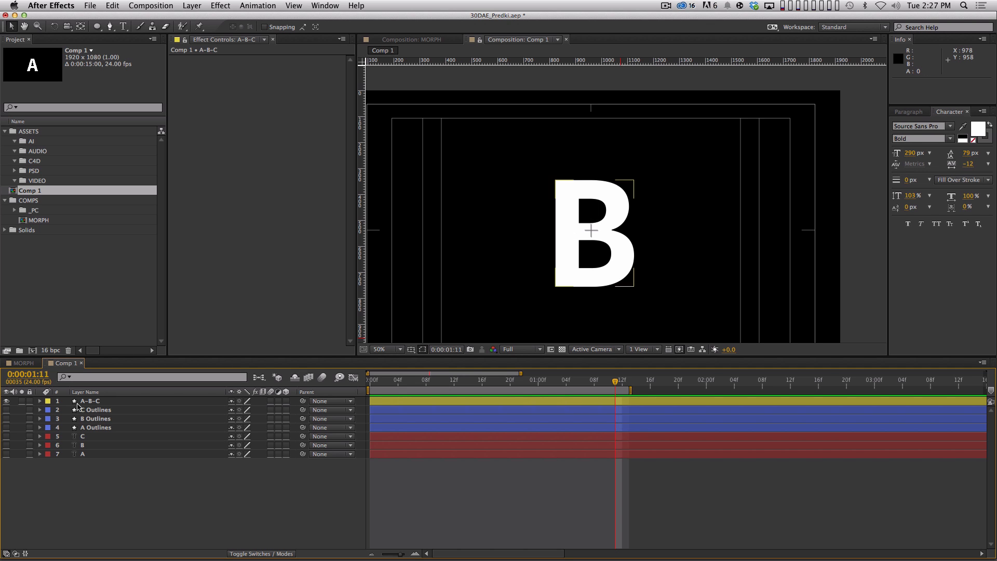
# Step: Reveal all modified properties of the A-B-C layer
pyautogui.click(104, 402)
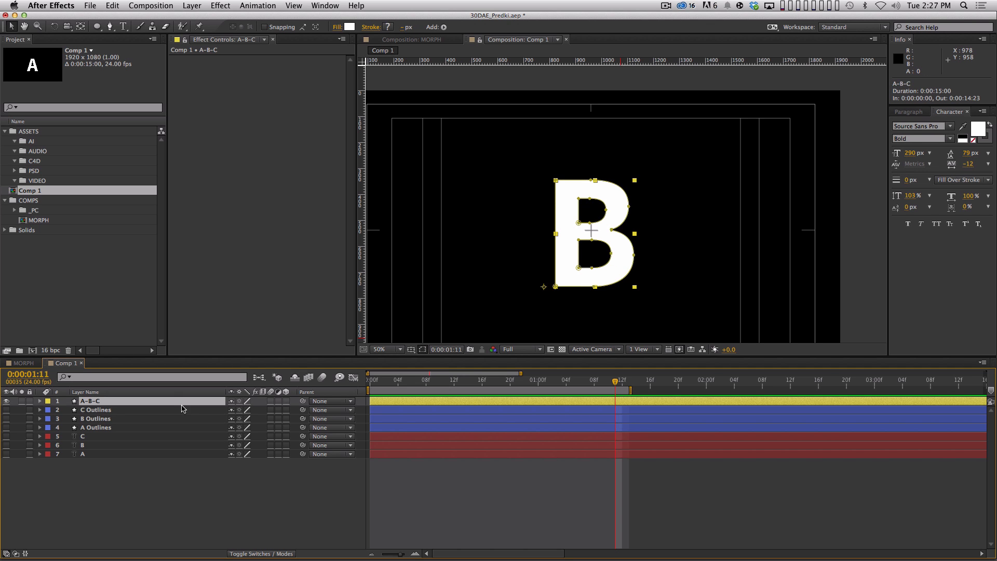
pyautogui.press('u')
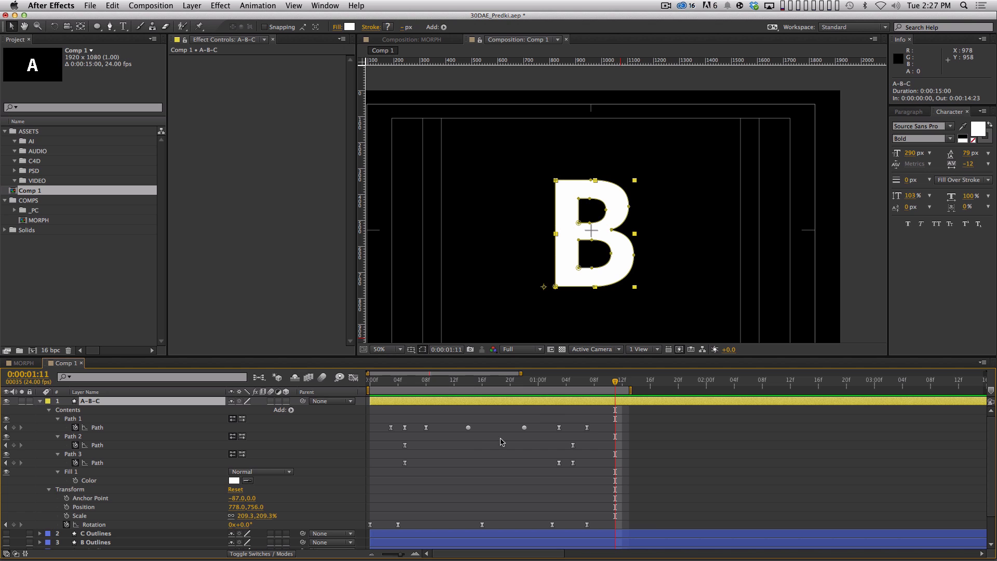
pyautogui.scroll(-3, 179, 529)
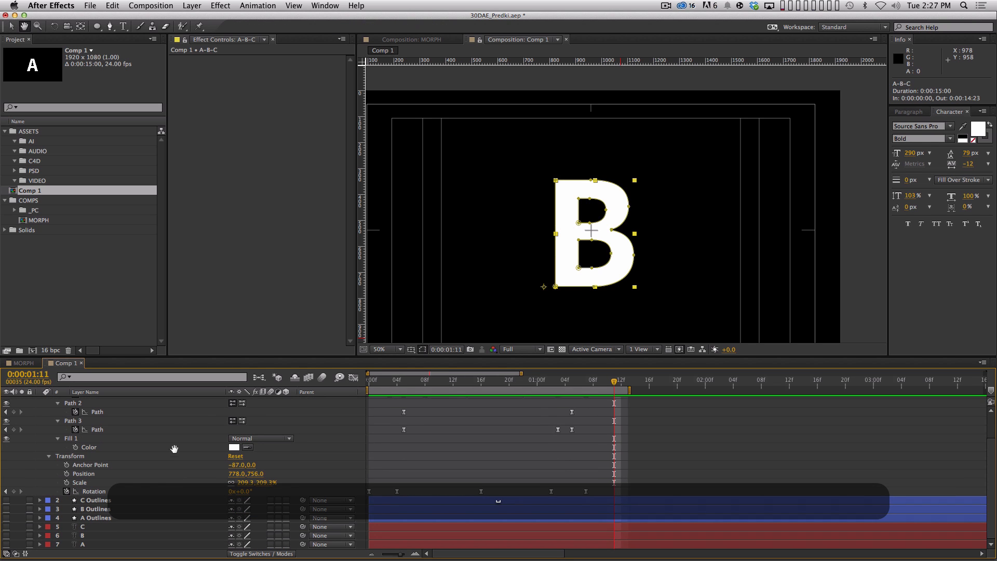
# Step: Reveal the C Outlines layer's modified properties, set a keyframe on its path, copy that keyframe, and collapse the layer
pyautogui.click(119, 500)
pyautogui.press('u')
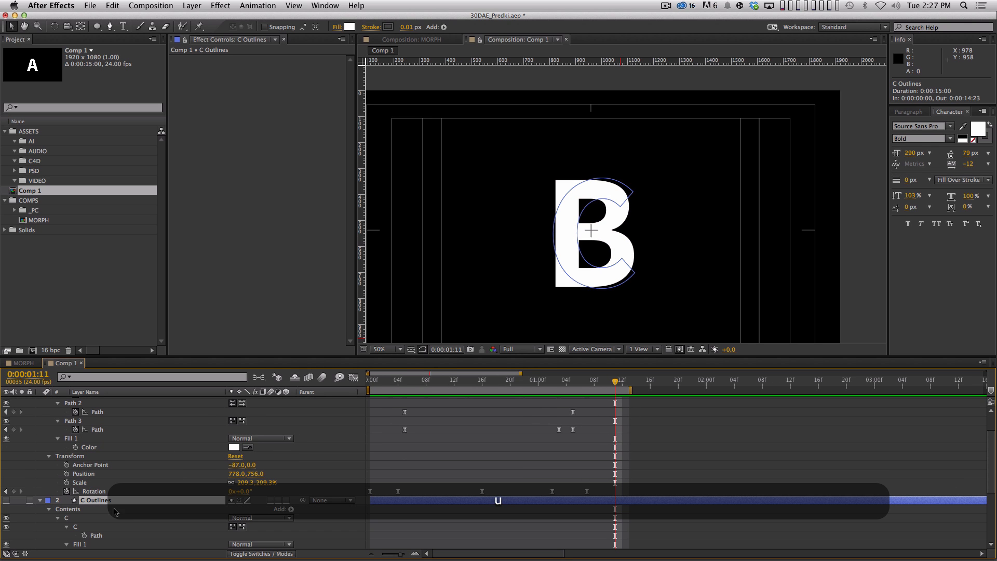
pyautogui.scroll(-5, 135, 541)
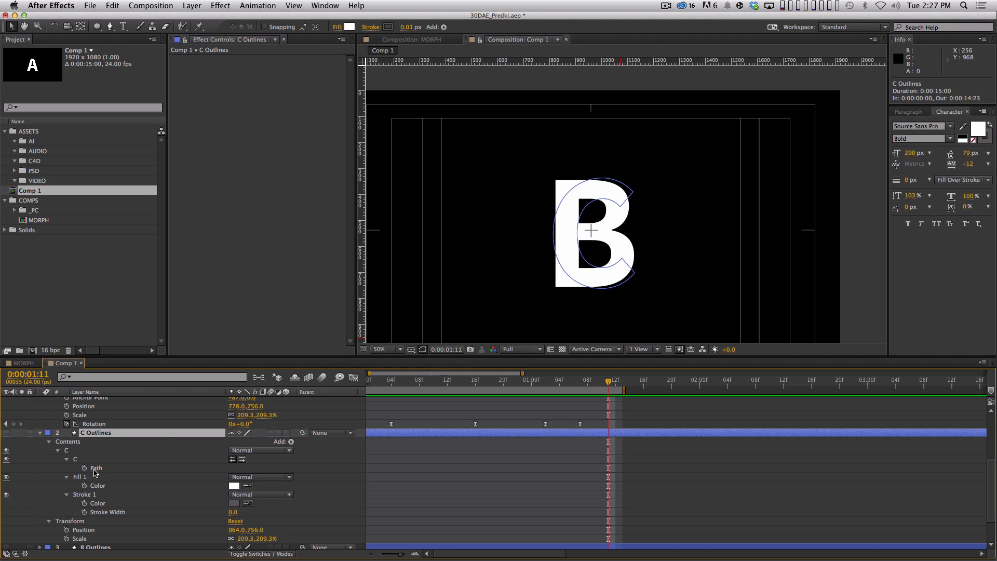
pyautogui.click(85, 468)
pyautogui.moveTo(639, 455); pyautogui.dragTo(580, 493)
pyautogui.press('super+c')
pyautogui.click(39, 433)
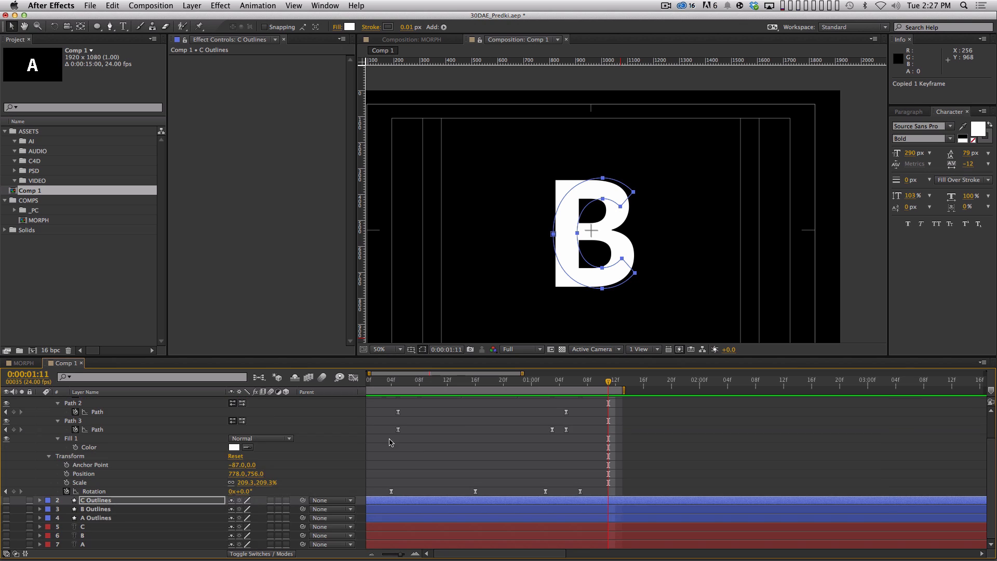
# Step: On the A-B-C layer, add hold-position keyframes to the Path 1, Path 2 and Path 3 paths at 0:00:01:17
pyautogui.press('space')
pyautogui.moveTo(438, 441); pyautogui.dragTo(430, 491)
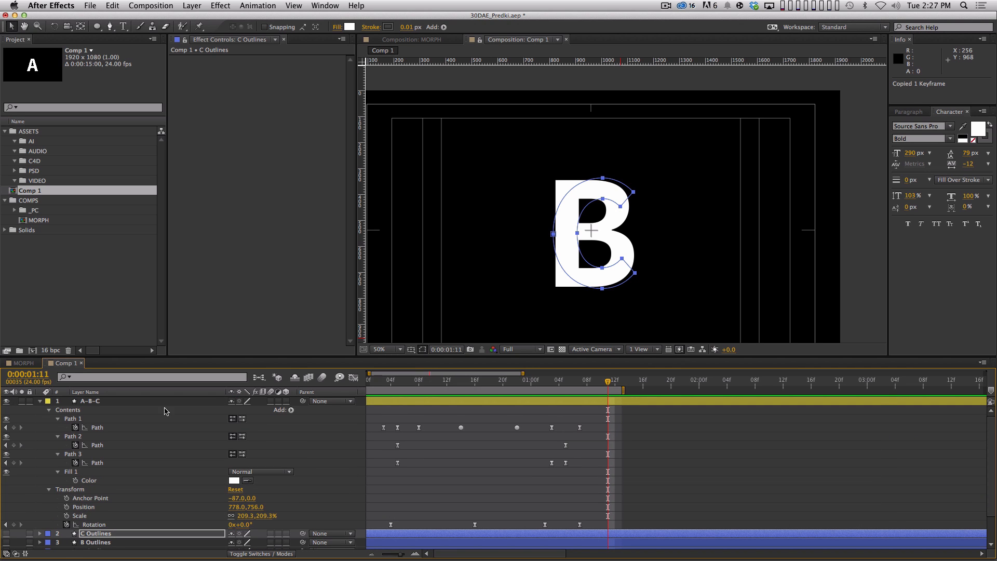
pyautogui.press('-')
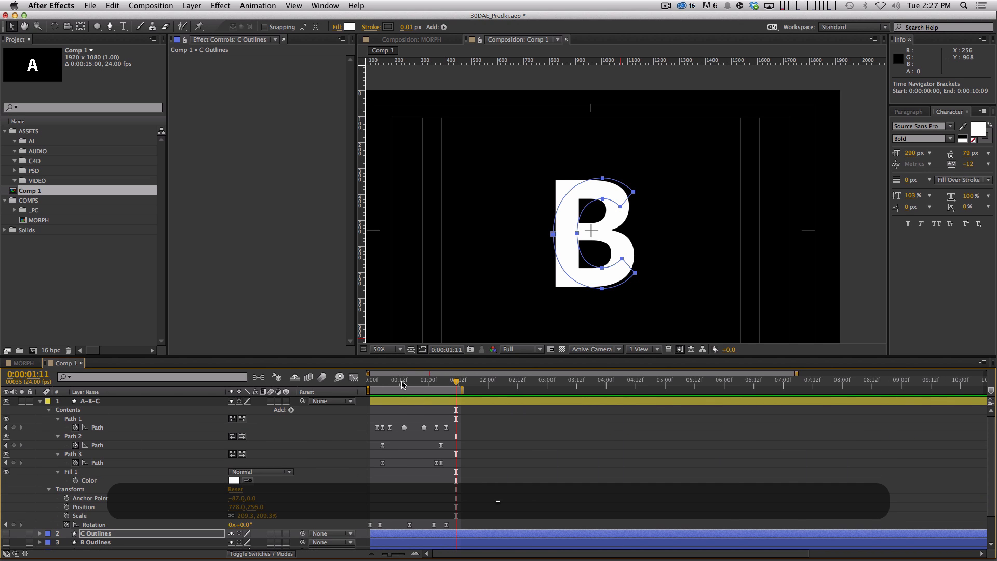
pyautogui.moveTo(401, 384); pyautogui.dragTo(445, 386)
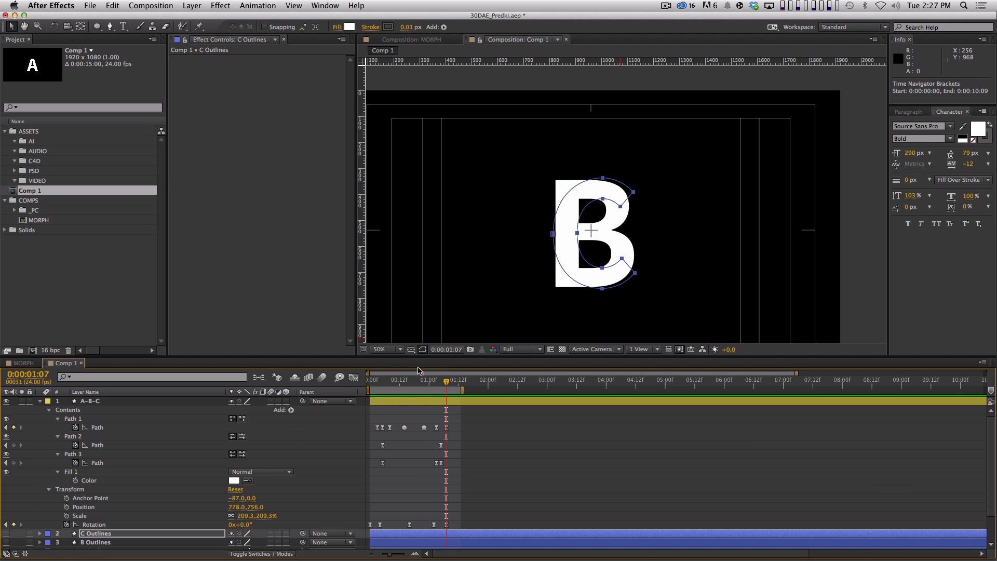
pyautogui.hotkey('shift', 'pagedown')
pyautogui.click(14, 428)
pyautogui.click(14, 445)
pyautogui.click(14, 463)
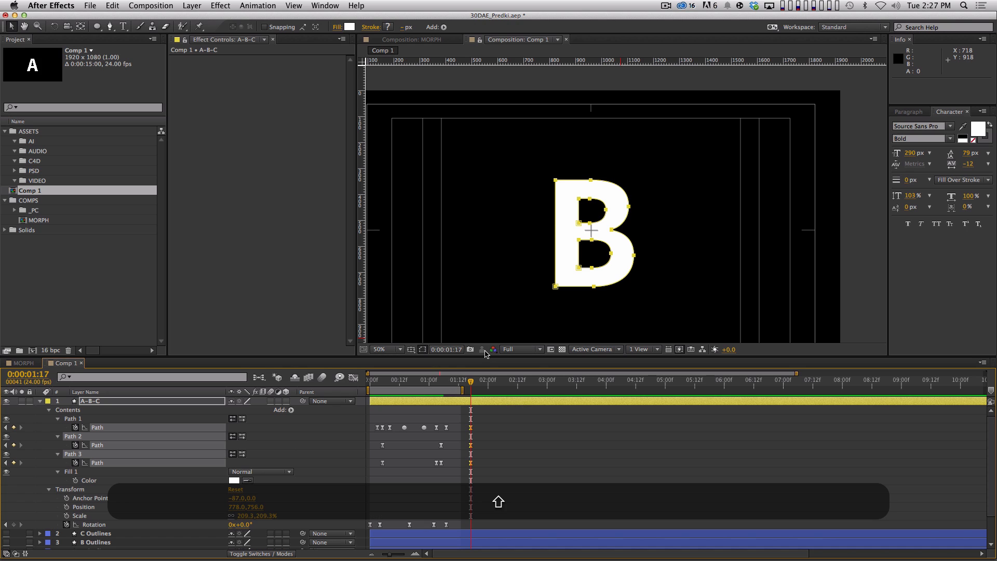
# Step: Paste the copied C shape as a path keyframe on the A-B-C layer's Path 1 at 0:00:02:17
pyautogui.hotkey('shift', 'pagedown')
pyautogui.hotkey('shift', 'pagedown')
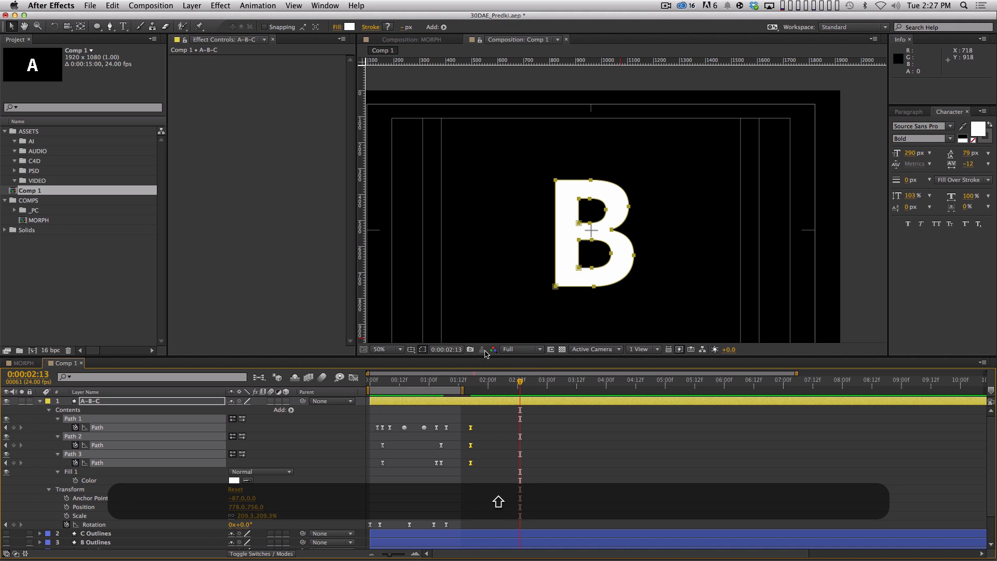
pyautogui.press('pagedown')
pyautogui.press('pagedown')
pyautogui.press('pagedown')
pyautogui.press('pagedown')
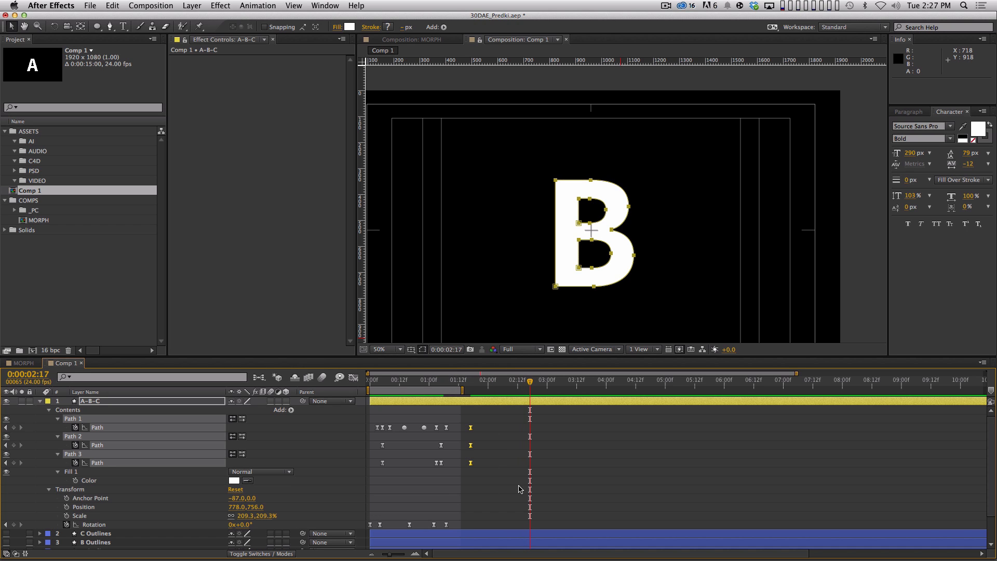
pyautogui.click(489, 465)
pyautogui.click(112, 430)
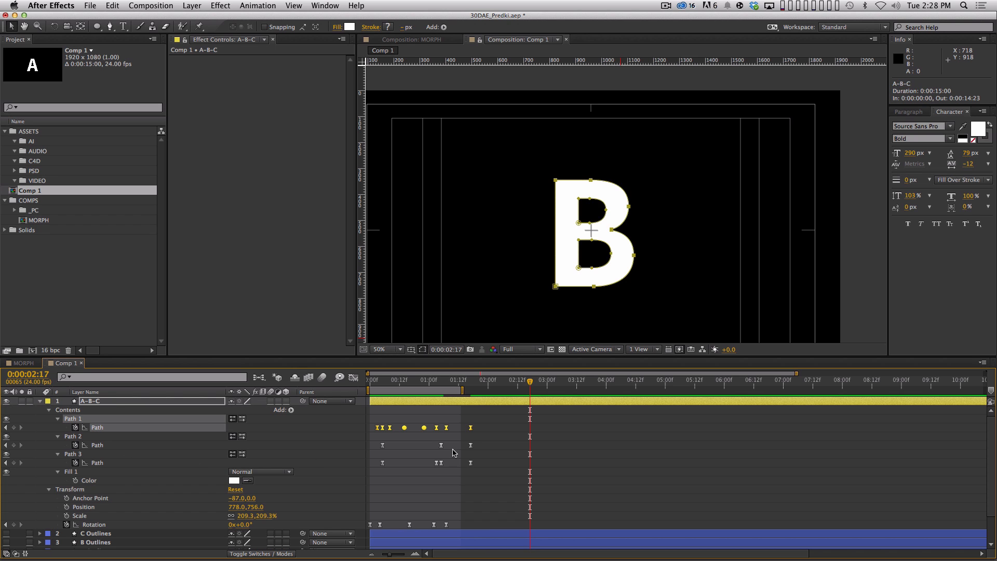
pyautogui.press('super+v')
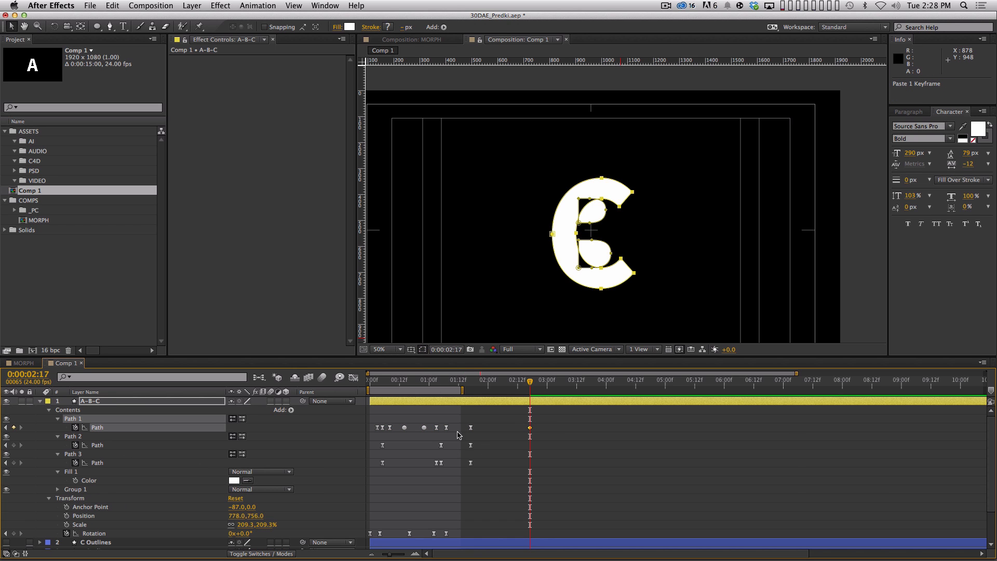
# Step: Hide Path 2 and Path 3 and compare the Path 1 shapes at 0:00:01:17 and 0:00:02:17
pyautogui.click(7, 437)
pyautogui.click(7, 454)
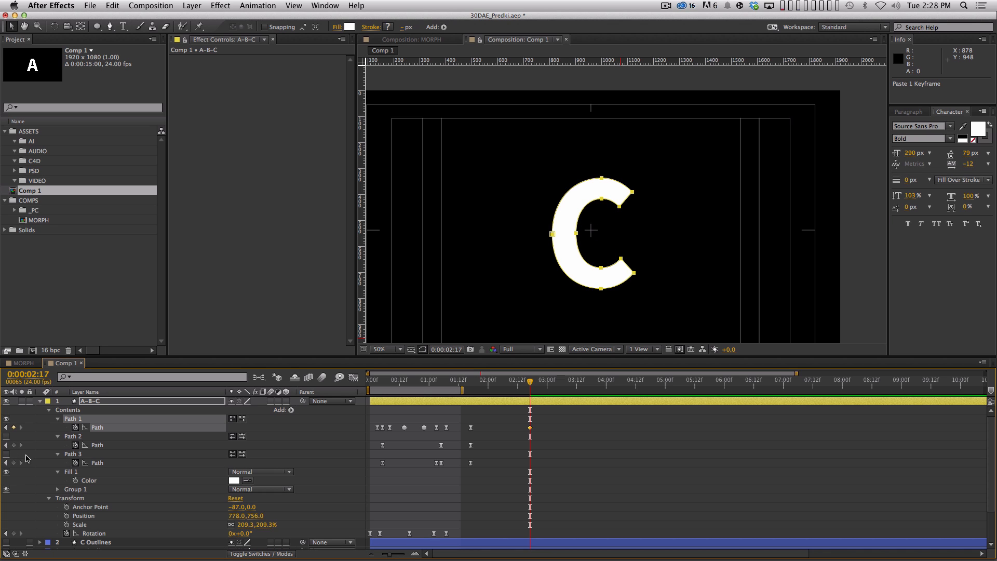
pyautogui.moveTo(530, 383); pyautogui.dragTo(474, 395)
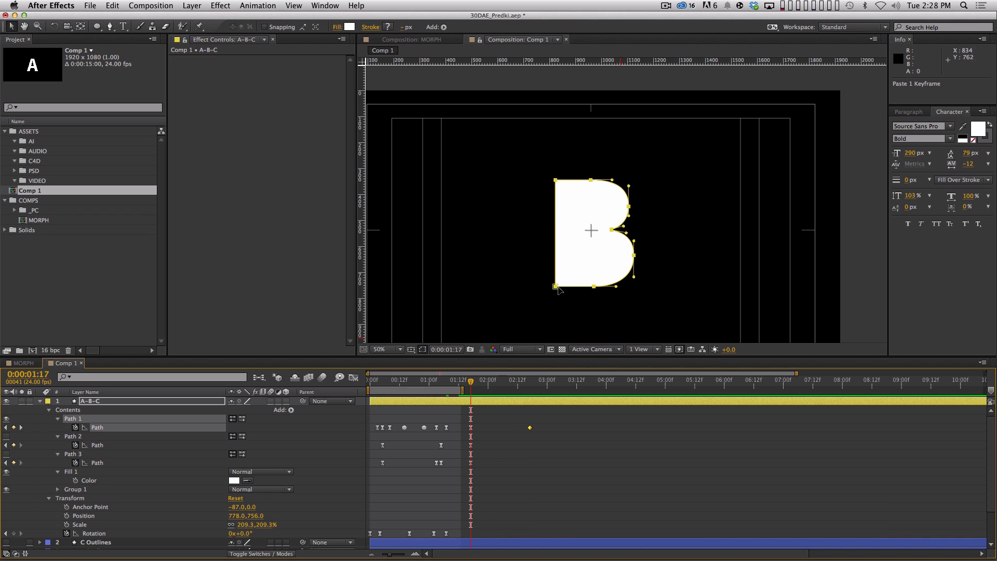
pyautogui.moveTo(506, 384); pyautogui.dragTo(478, 408)
pyautogui.keyDown('shift'); pyautogui.click(528, 382); pyautogui.keyUp('shift')
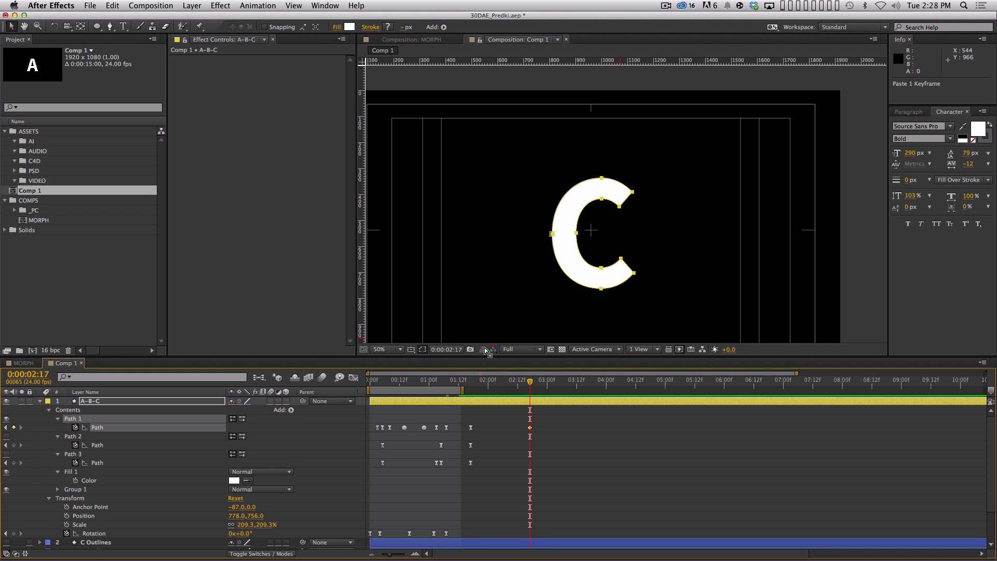
pyautogui.moveTo(479, 385); pyautogui.dragTo(530, 417)
pyautogui.press('shift')
pyautogui.moveTo(485, 386); pyautogui.dragTo(472, 388)
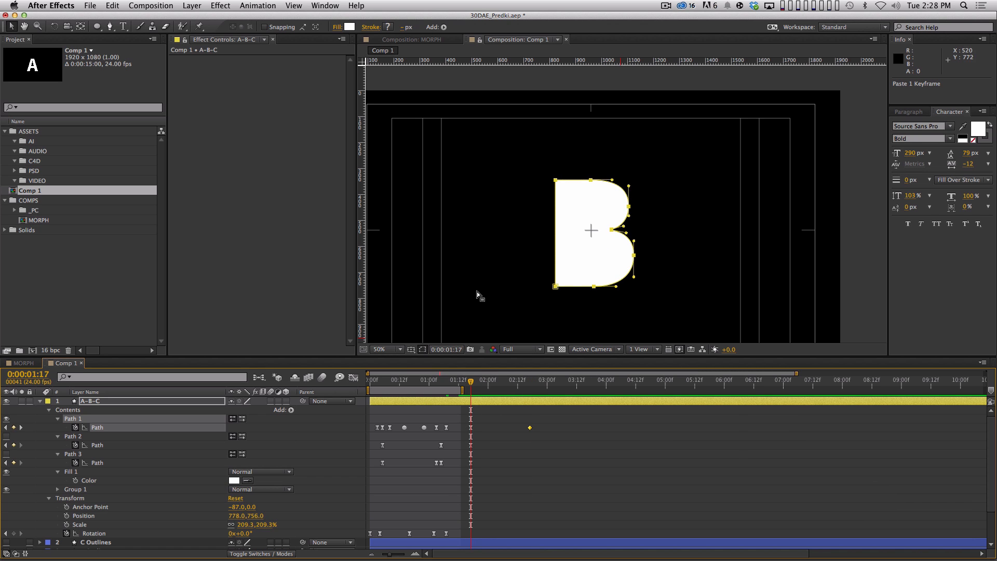
# Step: Preview the A-to-B morph in the current work area
pyautogui.press('KP_0')
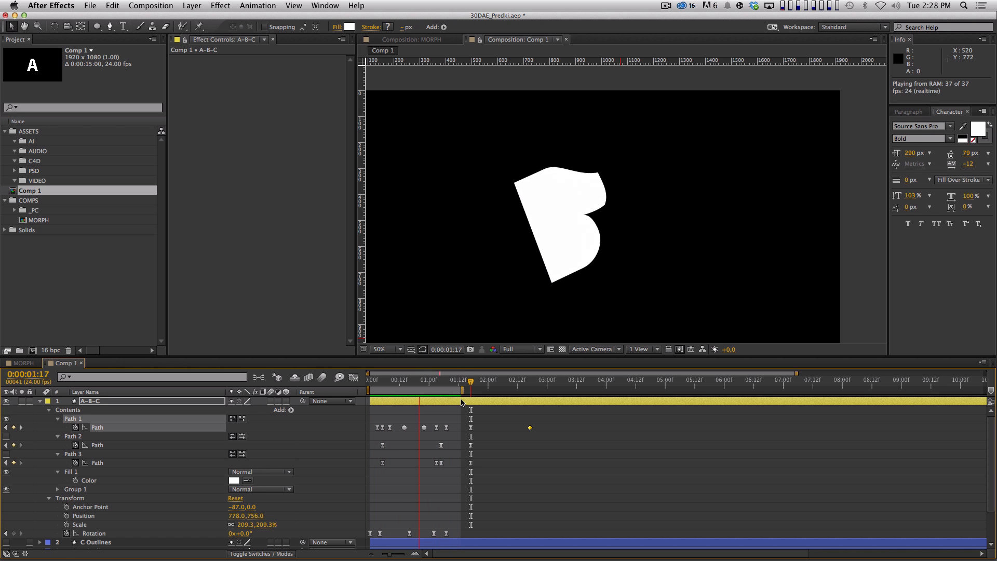
pyautogui.press('space')
pyautogui.click(452, 382)
# Step: Copy all of the A-B-C layer's Rotation keyframes and paste them starting at 0:00:01:17
pyautogui.moveTo(452, 382); pyautogui.dragTo(477, 391)
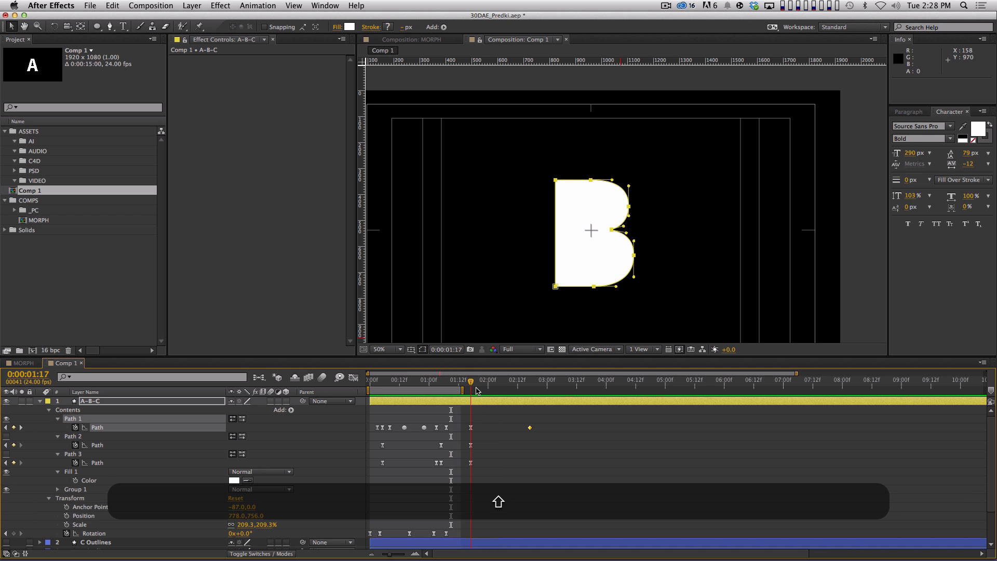
pyautogui.click(110, 534)
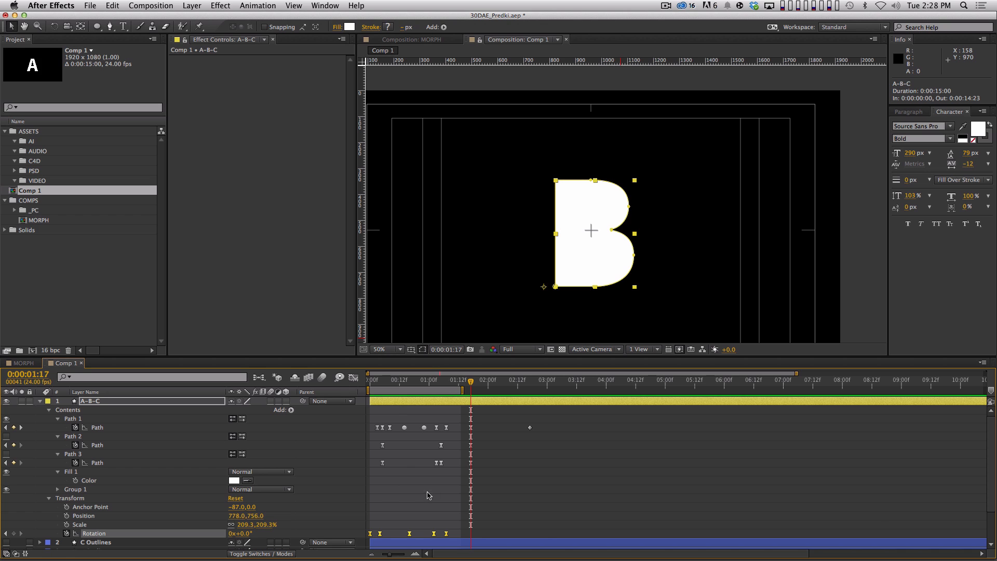
pyautogui.press('super+c')
pyautogui.press('super+v')
pyautogui.press('space')
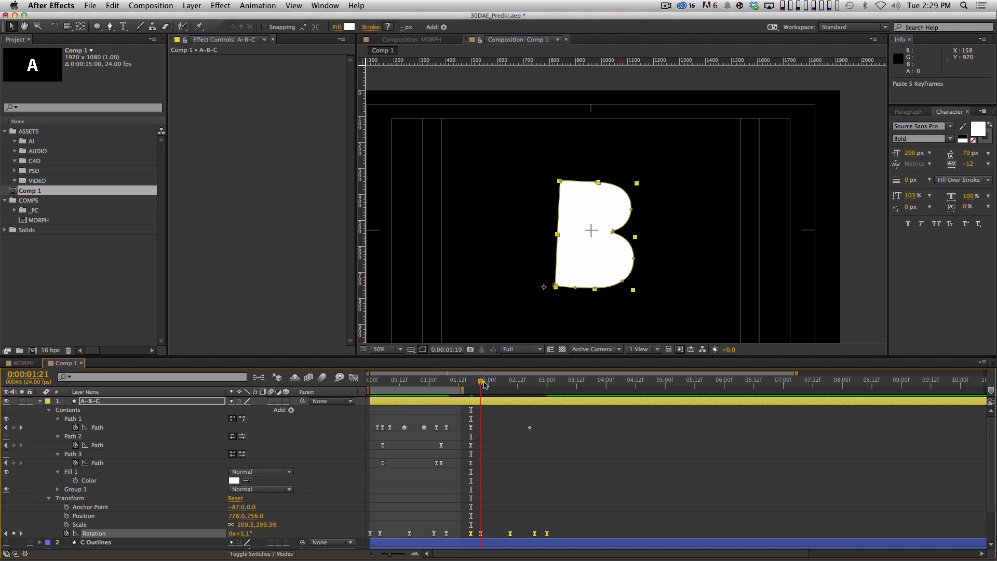
# Step: Shift Path 1's B and C keyframes four frames later, to 0:00:01:21 and 0:00:02:21, and apply Easy Ease
pyautogui.press('shift')
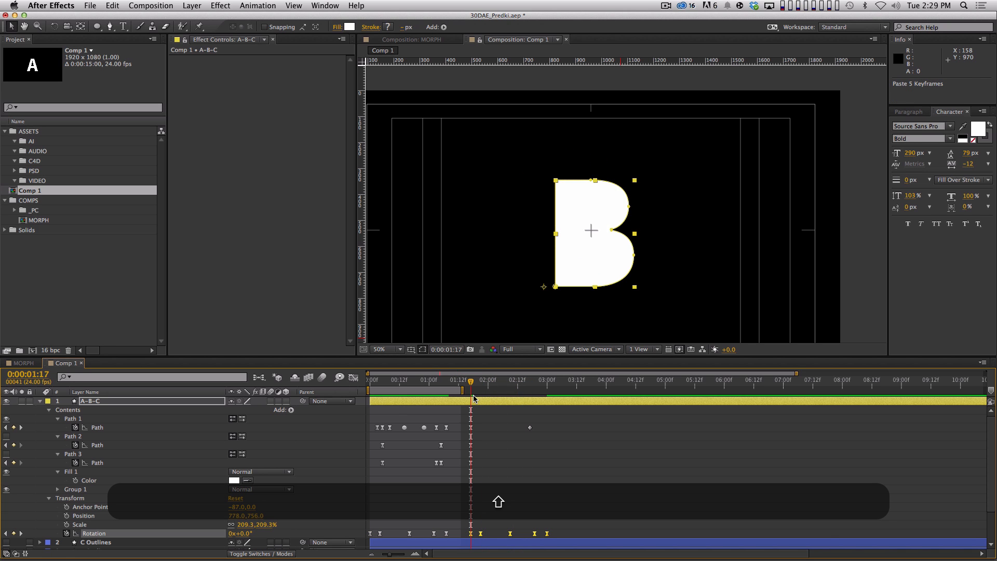
pyautogui.moveTo(479, 396); pyautogui.dragTo(531, 437)
pyautogui.moveTo(472, 428); pyautogui.dragTo(480, 428)
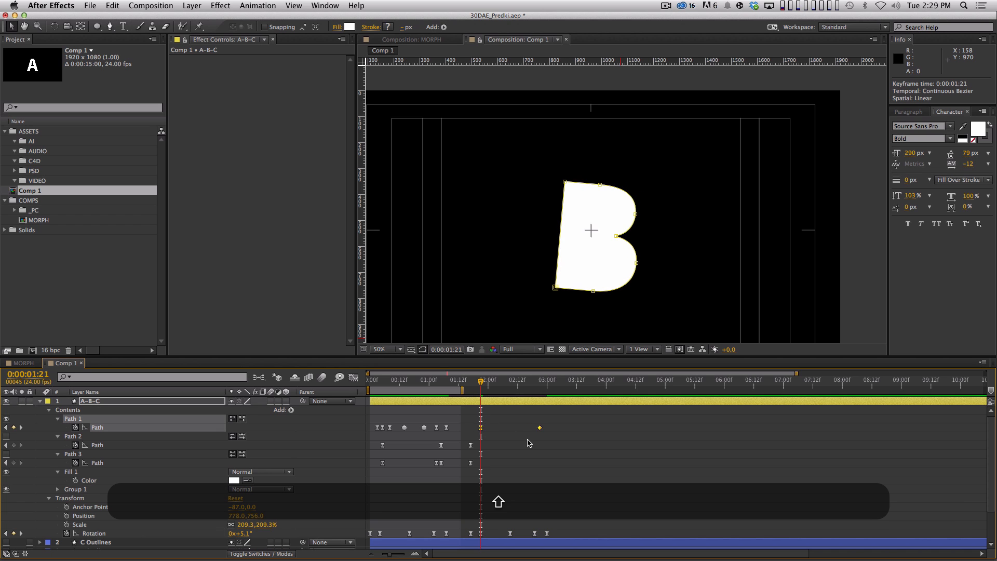
pyautogui.press('F9')
# Step: Start the work area at 0:00:01:16, preview the B-to-C morph, and check the letter's shape at 0:00:02:01
pyautogui.click(468, 384)
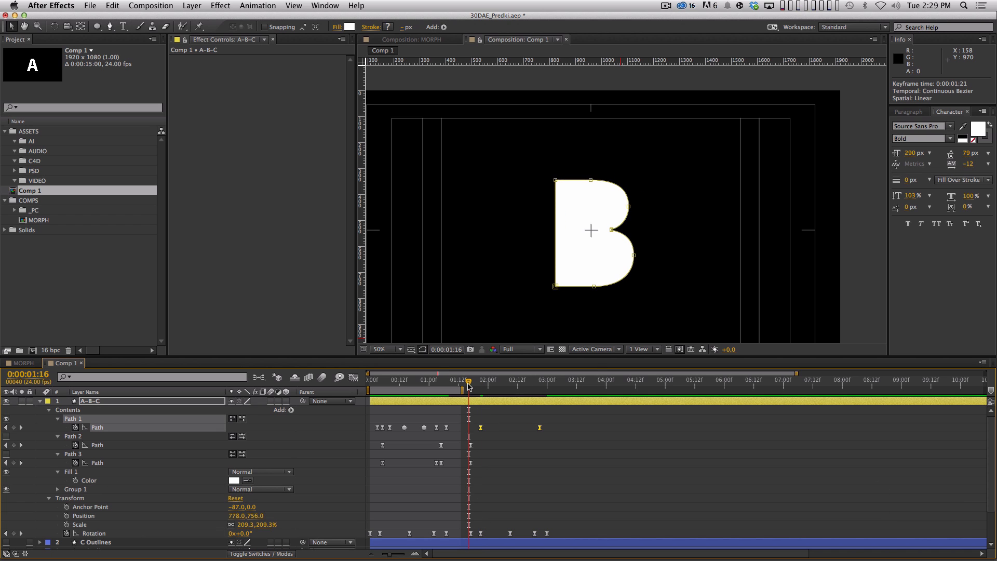
pyautogui.press('b')
pyautogui.press('KP_0')
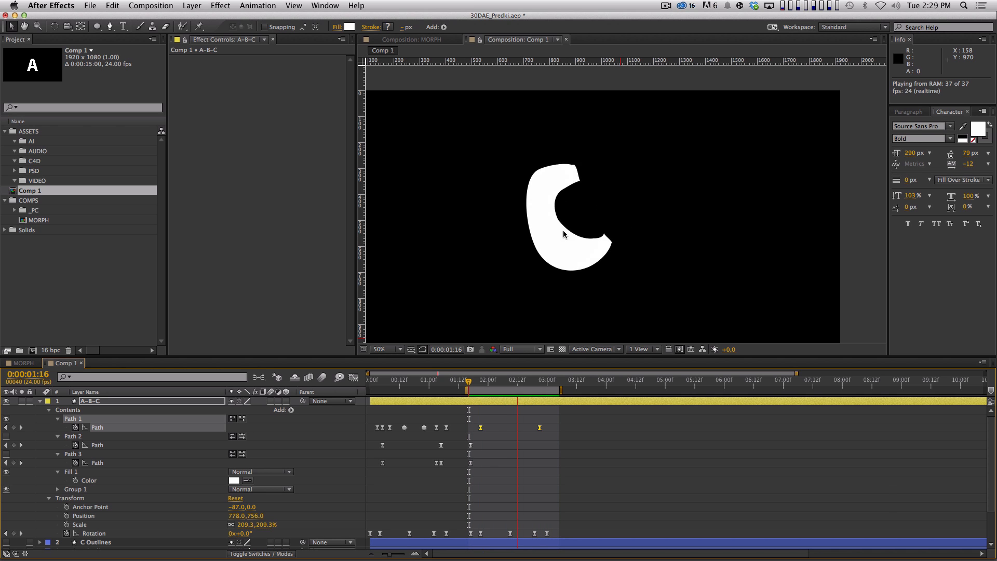
pyautogui.press('space')
pyautogui.moveTo(466, 385); pyautogui.dragTo(491, 390)
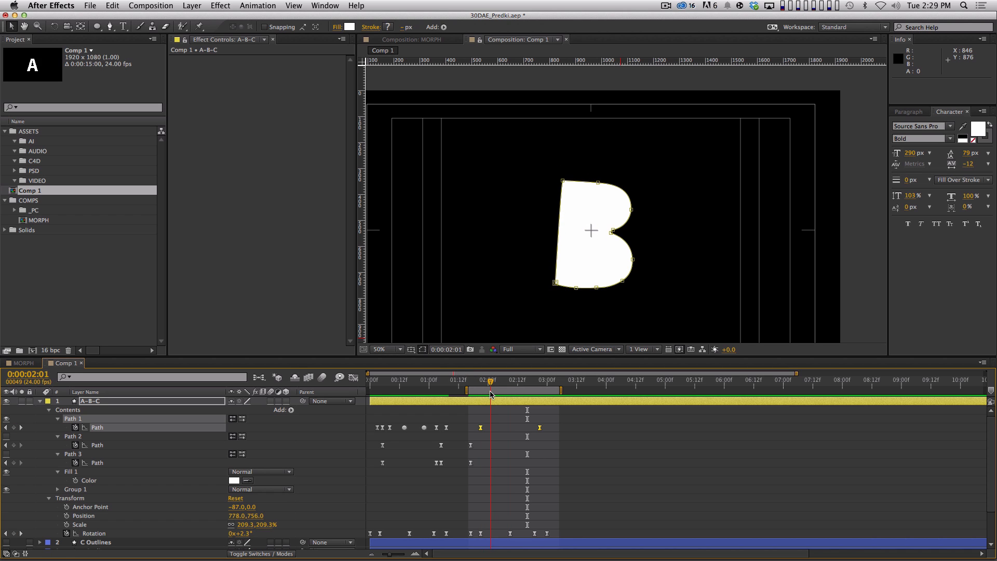
pyautogui.press('z')
pyautogui.press('v')
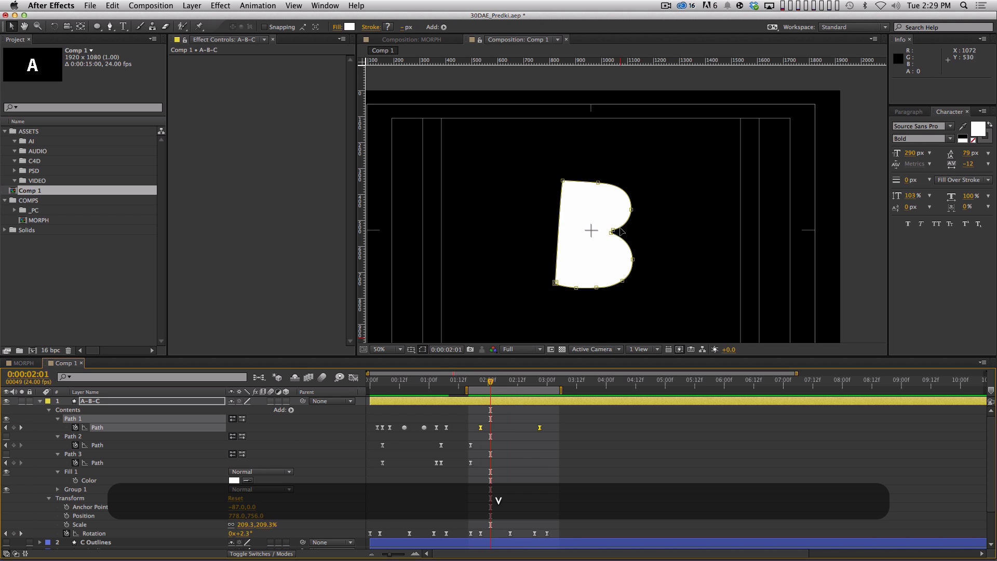
# Step: Add a keyframe to the Path 1 path at 0:00:01:17, showing the timeline in closer detail
pyautogui.moveTo(491, 382)
pyautogui.mouseDown()
pyautogui.moveTo(521, 377)
pyautogui.moveTo(484, 382)
pyautogui.mouseUp()
pyautogui.press('shift')
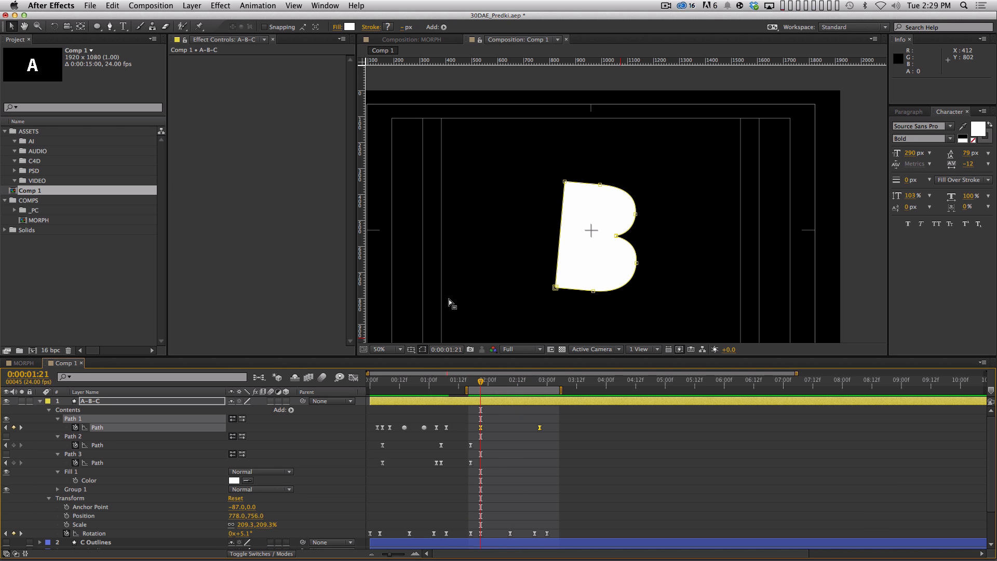
pyautogui.press('=')
pyautogui.press('=')
pyautogui.press('pageup')
pyautogui.press('pageup')
pyautogui.press('pageup')
pyautogui.press('pageup')
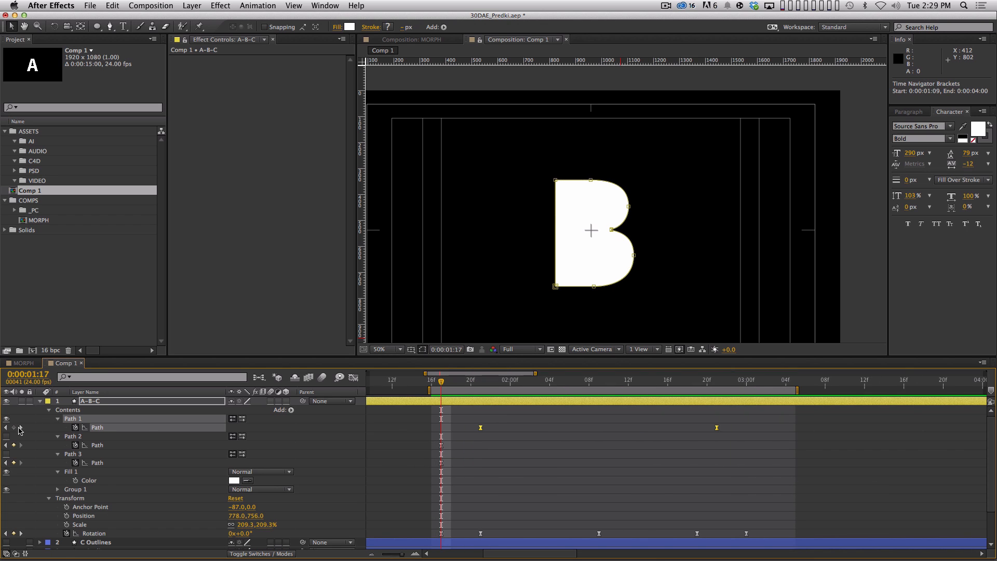
pyautogui.click(13, 427)
# Step: At 0:00:01:21, move the Path 1 vertex at the B's notch outward to about 1082, 562
pyautogui.press('pagedown')
pyautogui.press('pagedown')
pyautogui.press('pagedown')
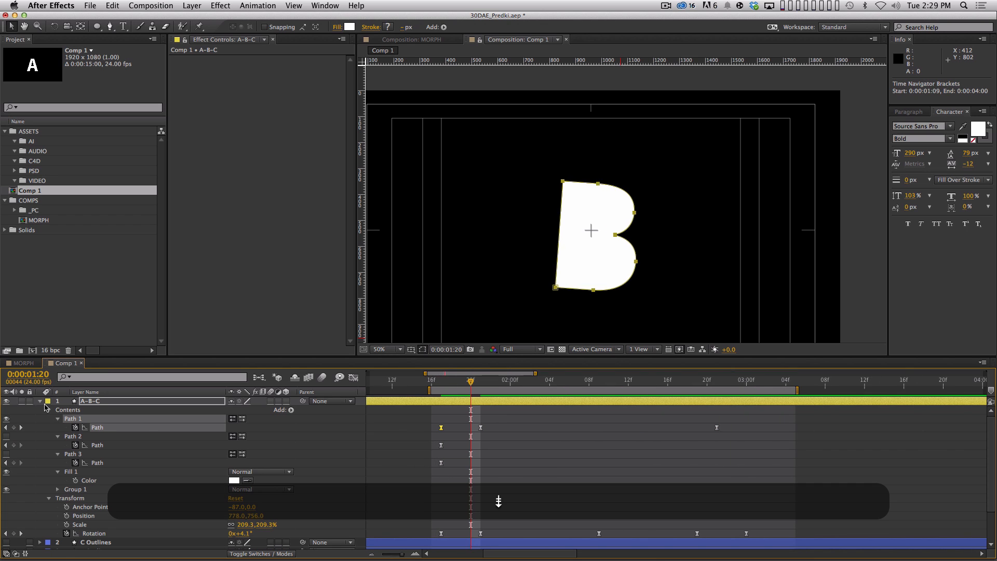
pyautogui.press('pagedown')
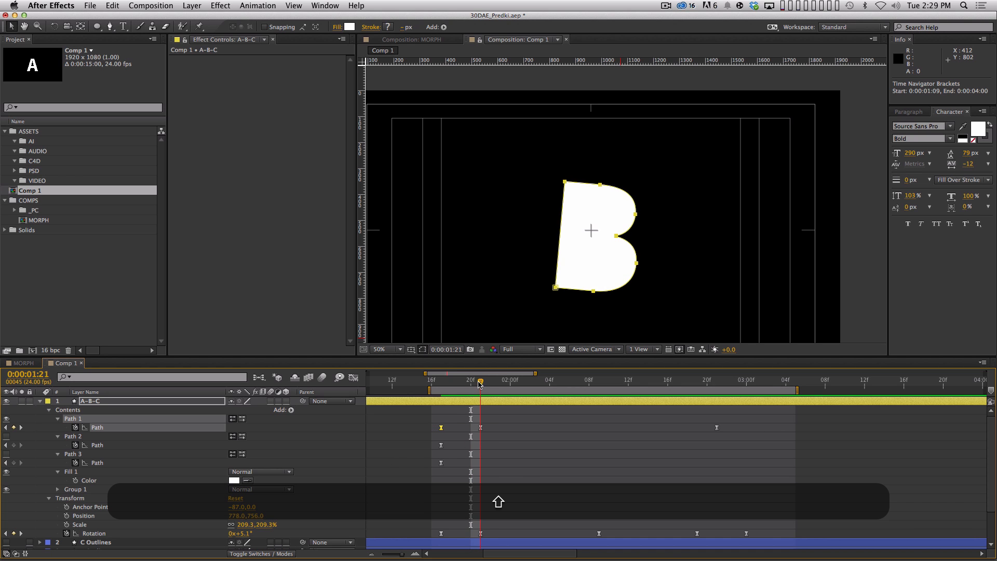
pyautogui.click(583, 339)
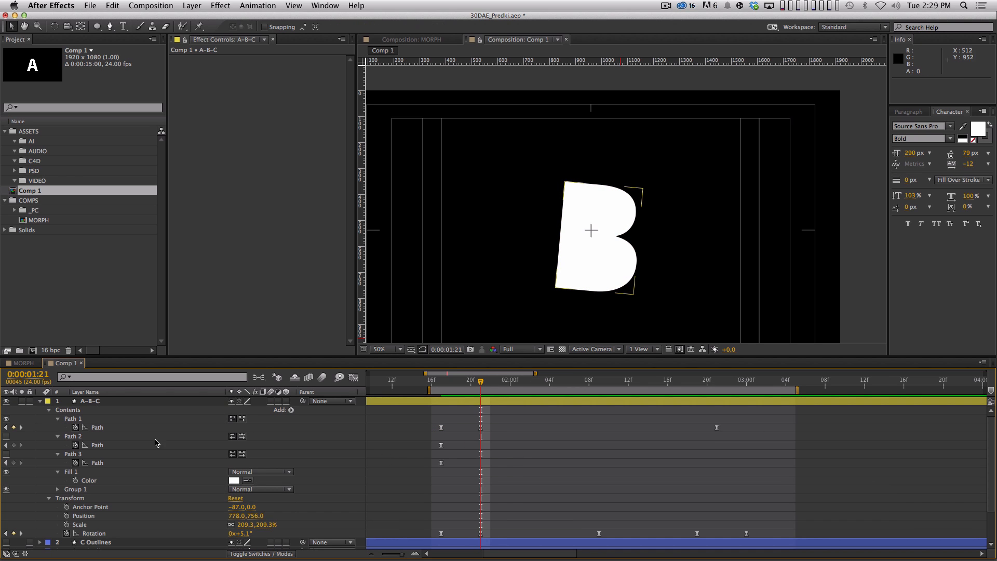
pyautogui.click(120, 427)
pyautogui.scroll(2, 628, 226)
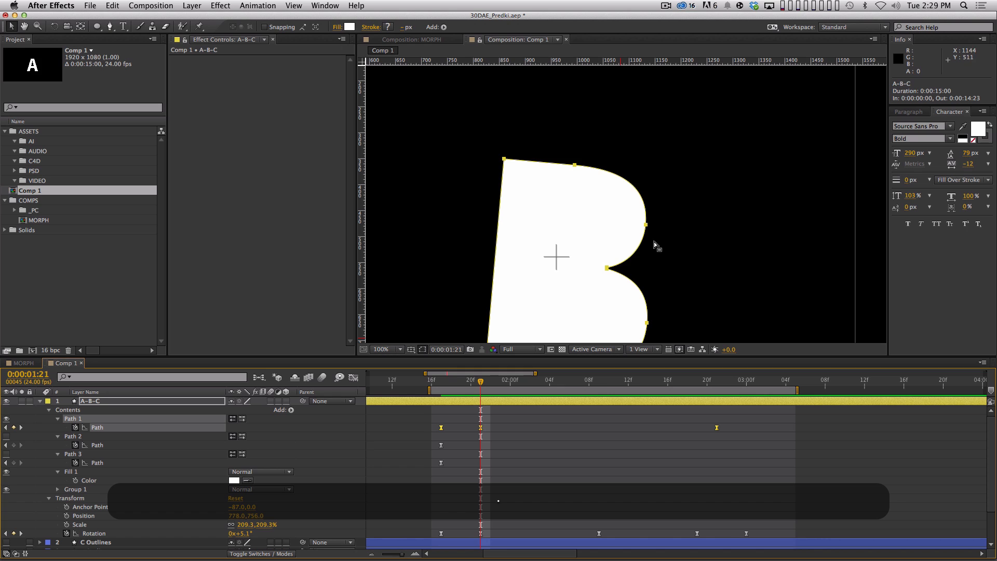
pyautogui.press('space')
pyautogui.moveTo(627, 231); pyautogui.dragTo(622, 223)
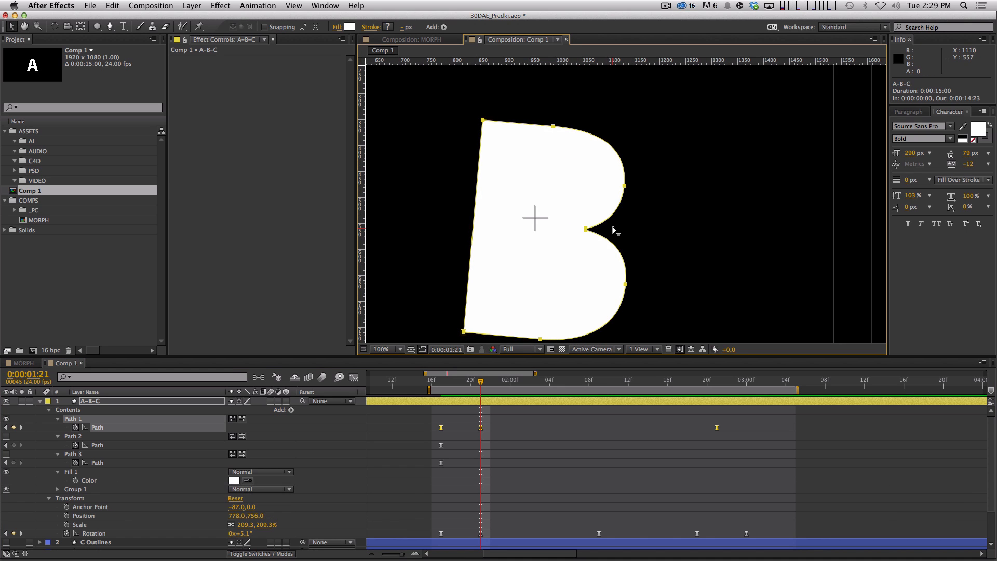
pyautogui.click(585, 229)
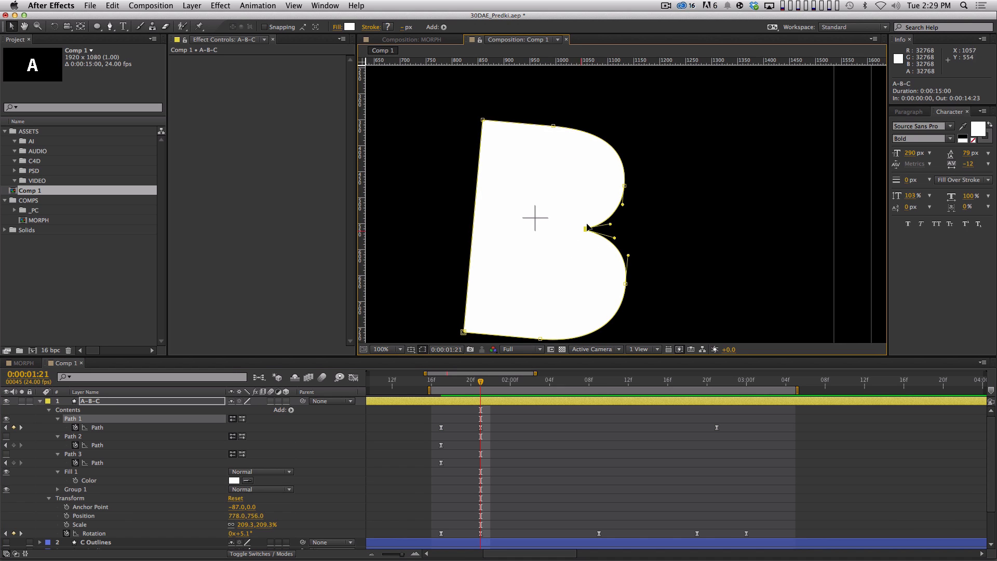
pyautogui.moveTo(586, 232); pyautogui.dragTo(600, 232)
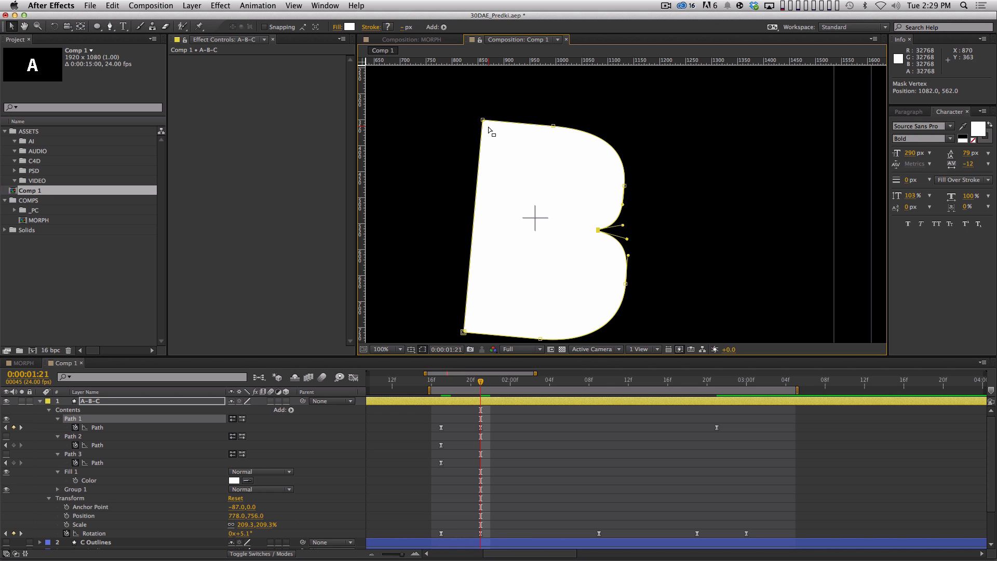
pyautogui.moveTo(481, 383)
pyautogui.mouseDown()
pyautogui.moveTo(441, 387)
pyautogui.moveTo(476, 388)
pyautogui.mouseUp()
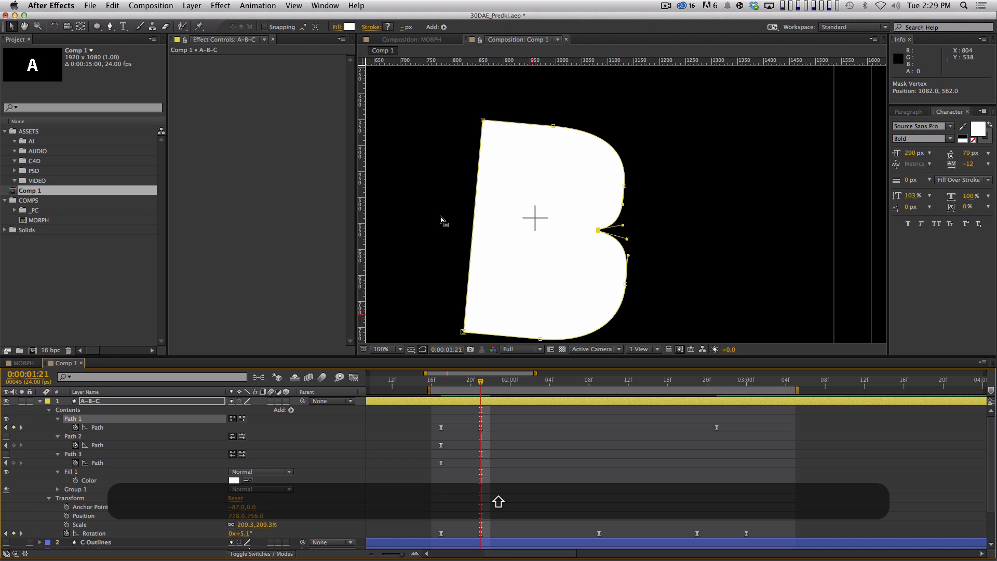
# Step: Pull curve handles from the B's upper-left corner so the left side bends inward while the top edge stays straight
pyautogui.click(483, 120)
pyautogui.hotkey('alt', 'g')
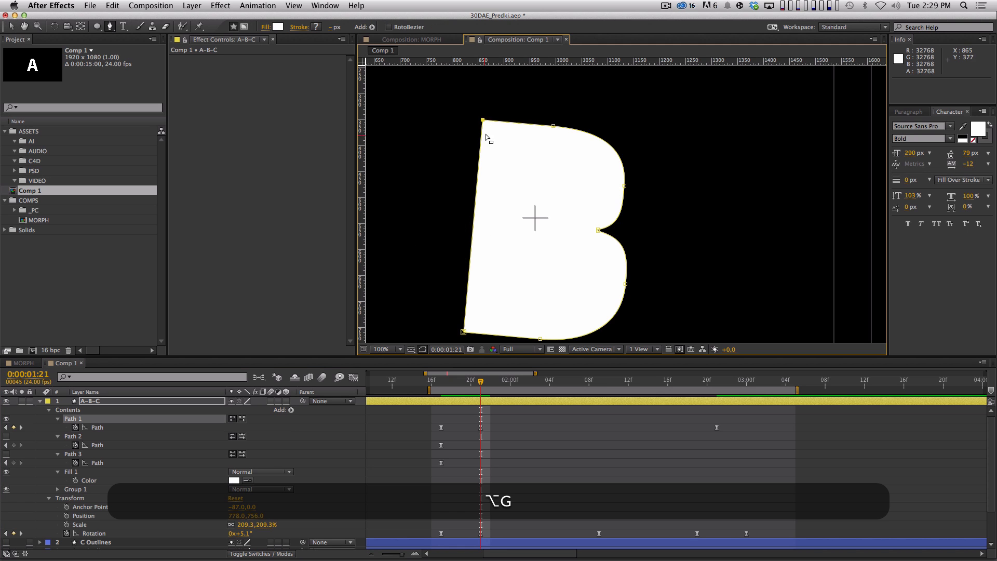
pyautogui.moveTo(484, 120); pyautogui.dragTo(502, 168)
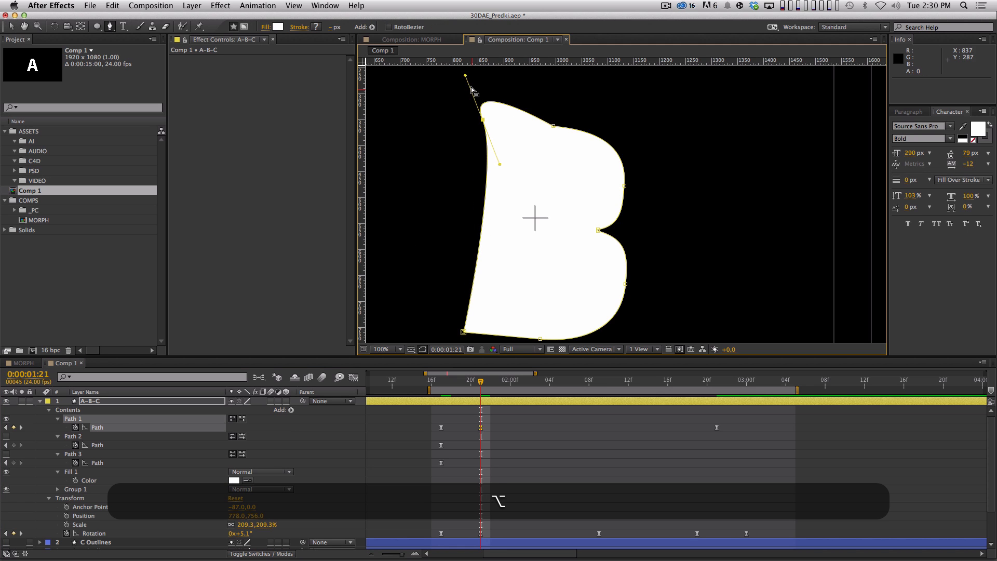
pyautogui.moveTo(466, 76); pyautogui.dragTo(526, 125)
pyautogui.keyDown('alt'); pyautogui.click(524, 124); pyautogui.keyUp('alt')
# Step: Pull curve handles from the B's lower-left corner so the left side bows inward while the bottom edge stays straight
pyautogui.keyDown('super'); pyautogui.click(463, 332); pyautogui.keyUp('super')
pyautogui.press('super+z')
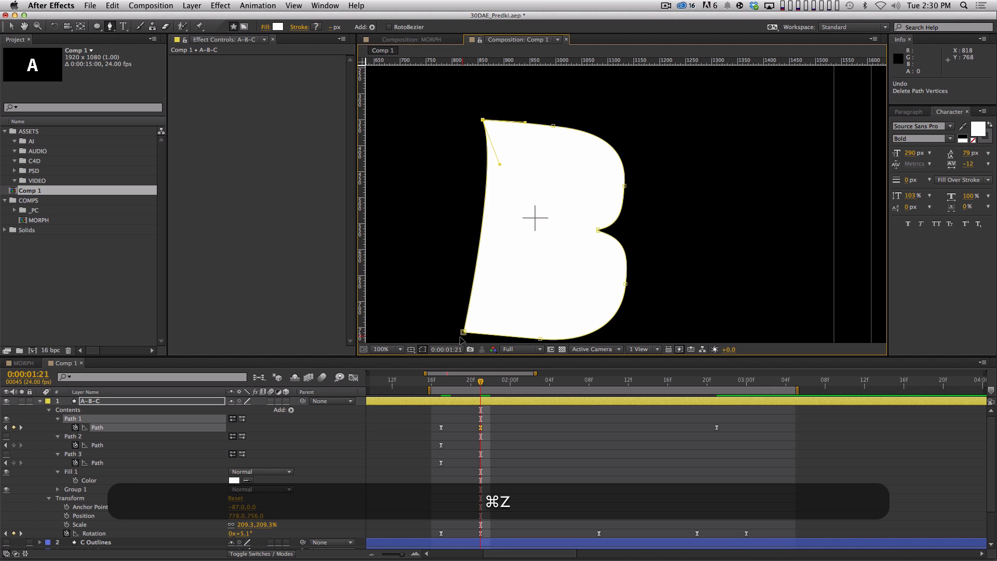
pyautogui.moveTo(463, 331); pyautogui.dragTo(505, 269)
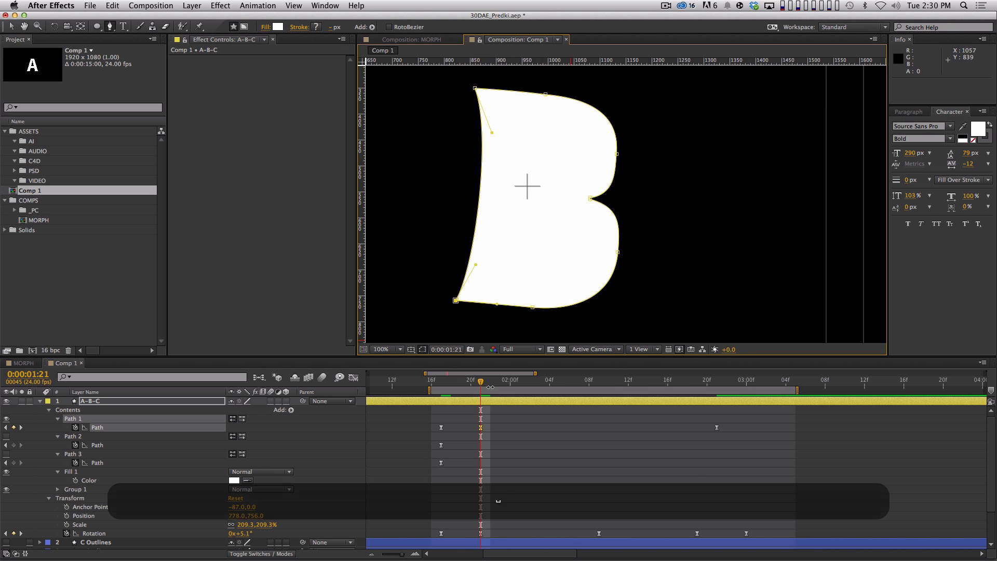
# Step: Compare the upright B at 0:00:01:17 with the bent shape at 0:00:01:21
pyautogui.moveTo(480, 382)
pyautogui.mouseDown()
pyautogui.moveTo(435, 384)
pyautogui.moveTo(484, 393)
pyautogui.mouseUp()
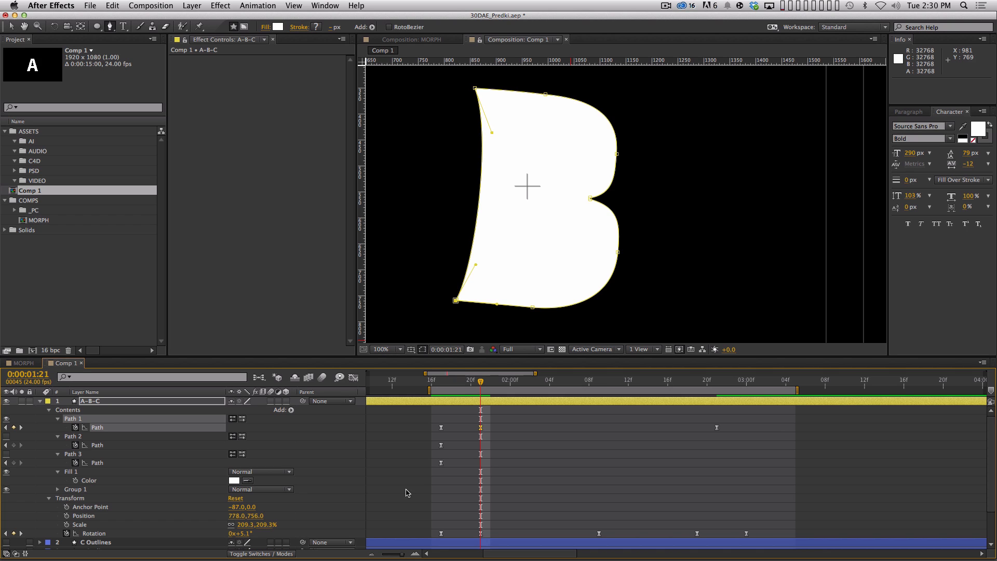
pyautogui.click(438, 382)
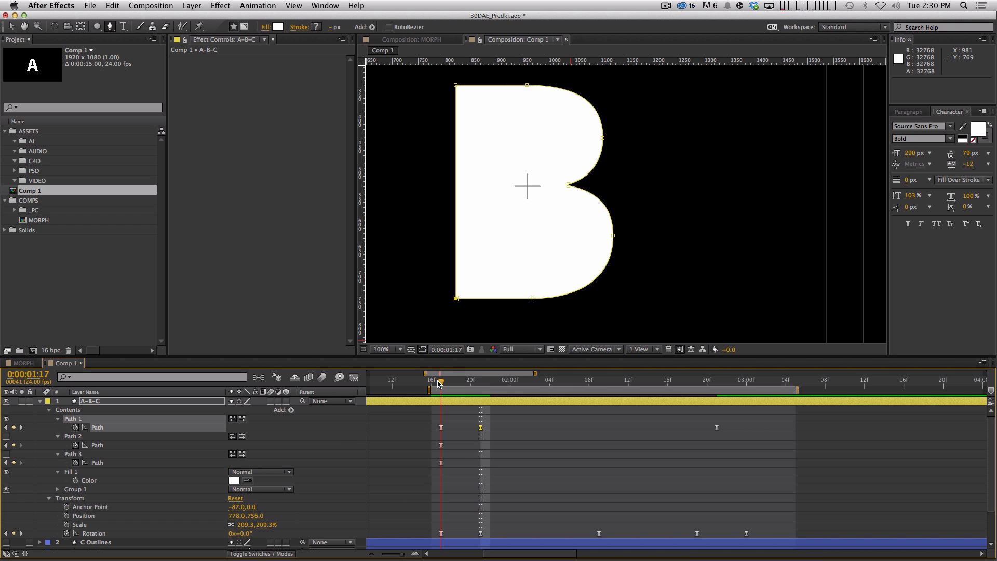
pyautogui.moveTo(444, 384); pyautogui.dragTo(481, 389)
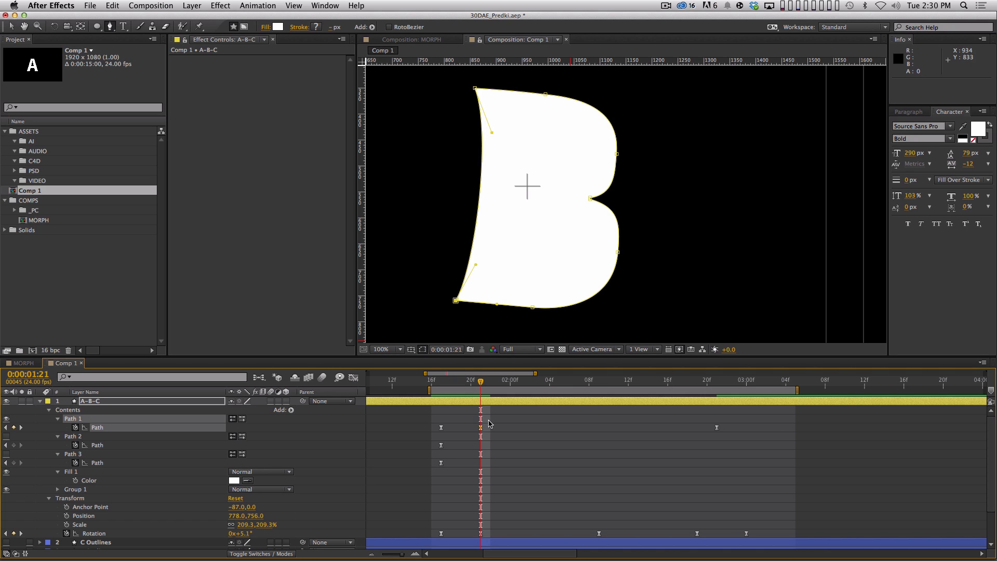
# Step: Shift the first two Path 1 keyframes two frames later, to 0:00:01:19 and 0:00:01:23, and play back the morph
pyautogui.press('v')
pyautogui.moveTo(452, 386); pyautogui.dragTo(481, 384)
pyautogui.moveTo(500, 422); pyautogui.dragTo(442, 428)
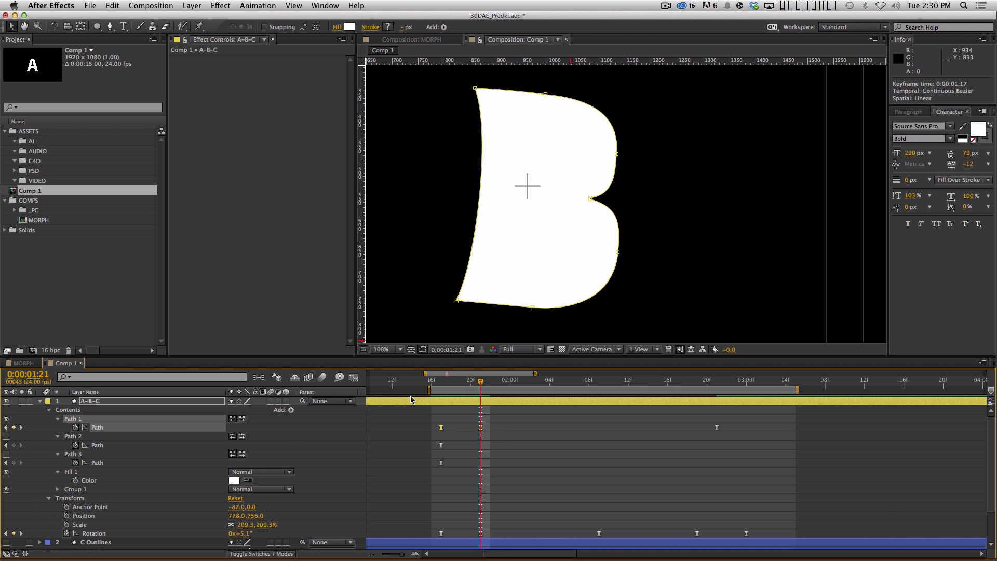
pyautogui.press('KP_0')
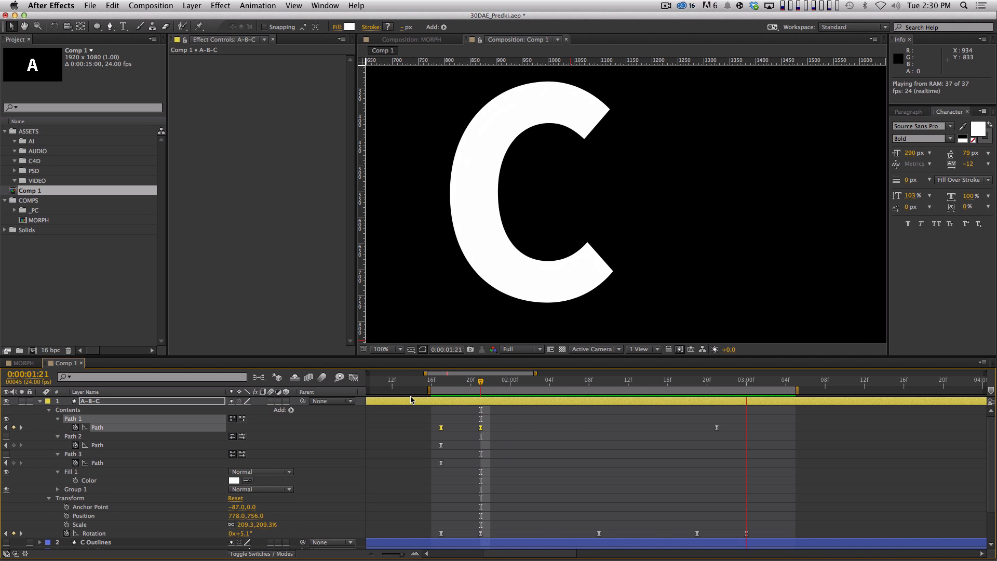
pyautogui.press('space')
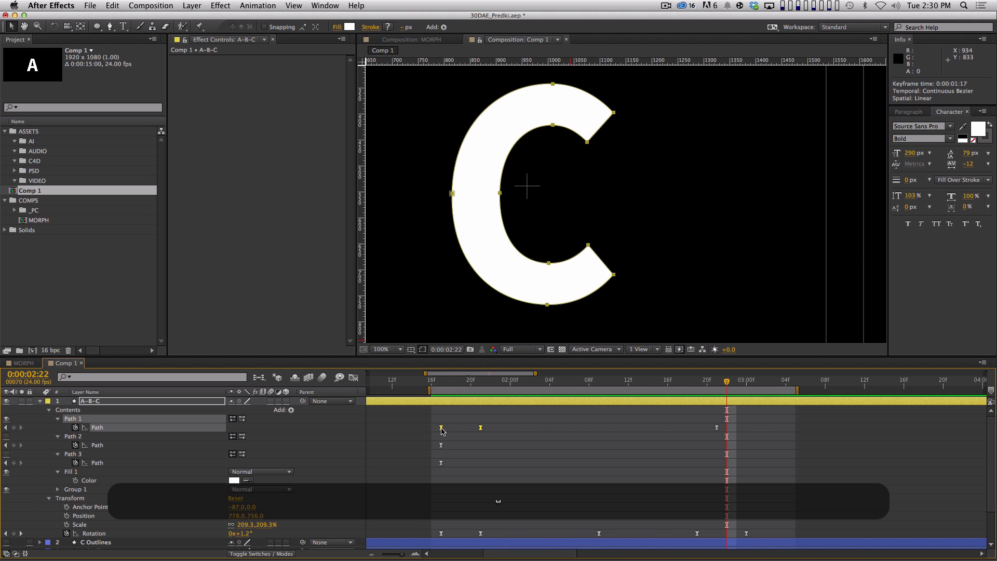
pyautogui.press('super+z')
pyautogui.press('KP_0')
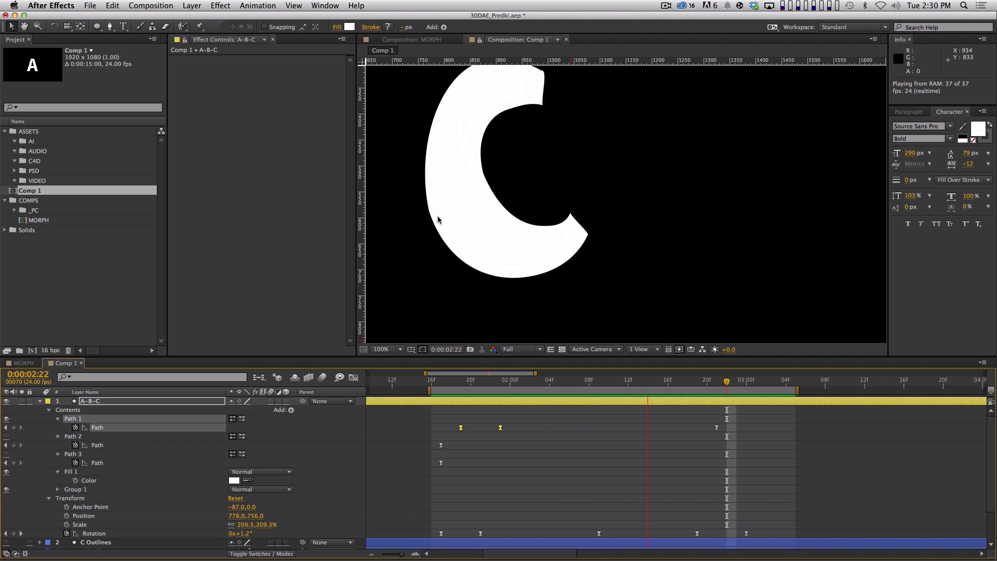
pyautogui.press(',')
pyautogui.press('KP_0')
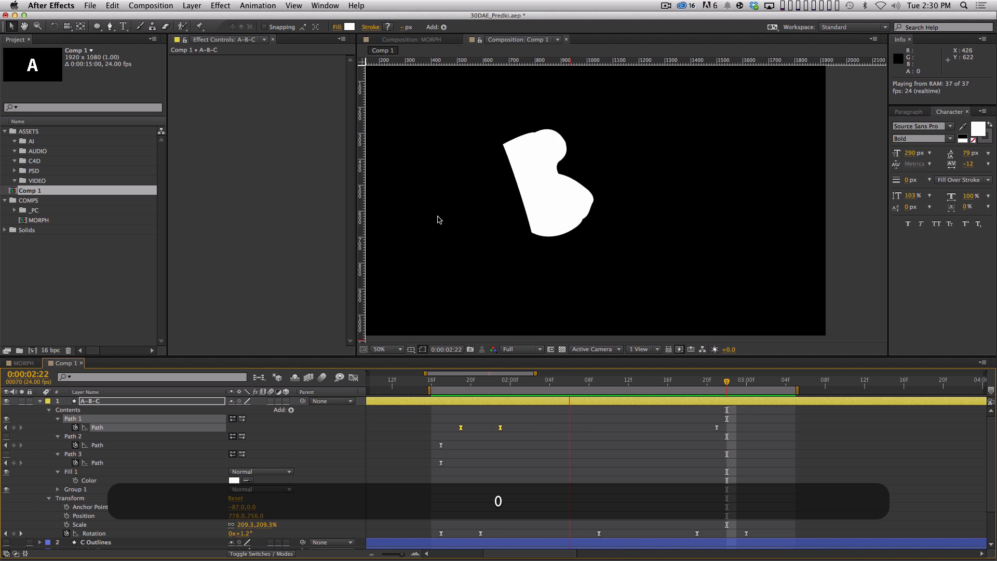
pyautogui.press('space')
pyautogui.click(518, 479)
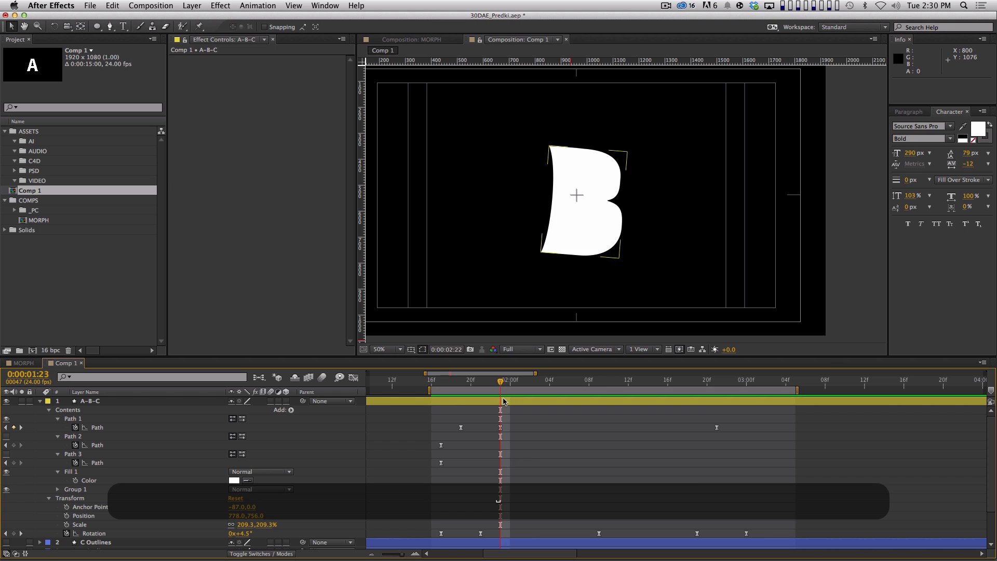
# Step: At 0:00:02:10, move Path 1's vertex below the notch inward to about 760, 495 to open up the C shape
pyautogui.moveTo(502, 383); pyautogui.dragTo(600, 403)
pyautogui.click(599, 403)
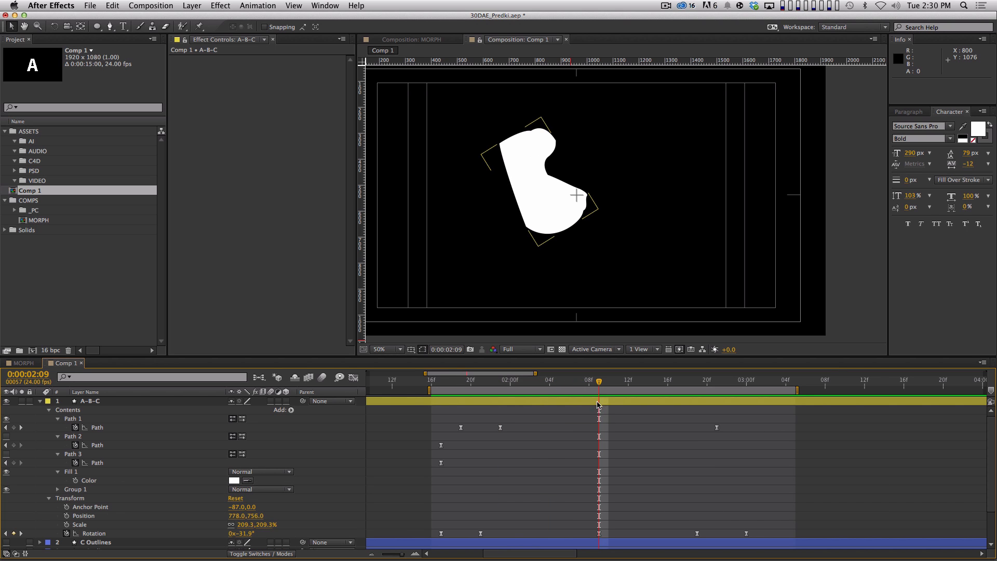
pyautogui.click(557, 156)
pyautogui.click(571, 235)
pyautogui.click(121, 427)
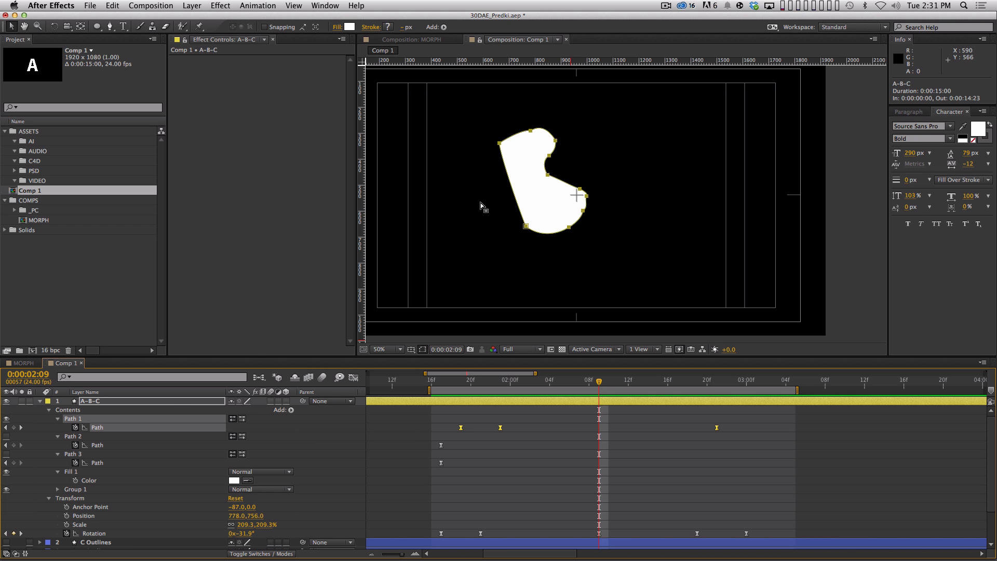
pyautogui.press('.')
pyautogui.moveTo(601, 385); pyautogui.dragTo(717, 384)
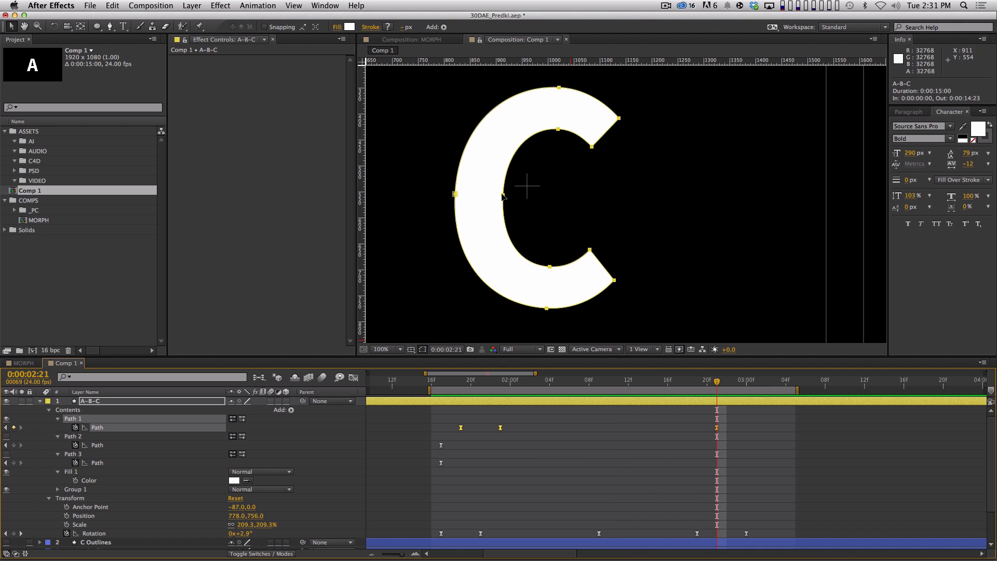
pyautogui.moveTo(716, 384); pyautogui.dragTo(611, 376)
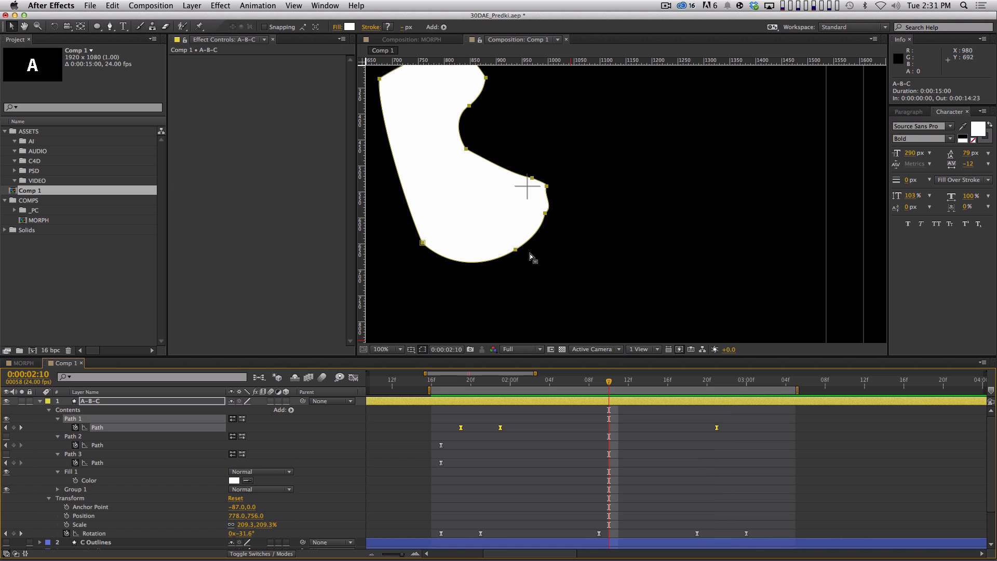
pyautogui.moveTo(462, 158); pyautogui.dragTo(425, 166)
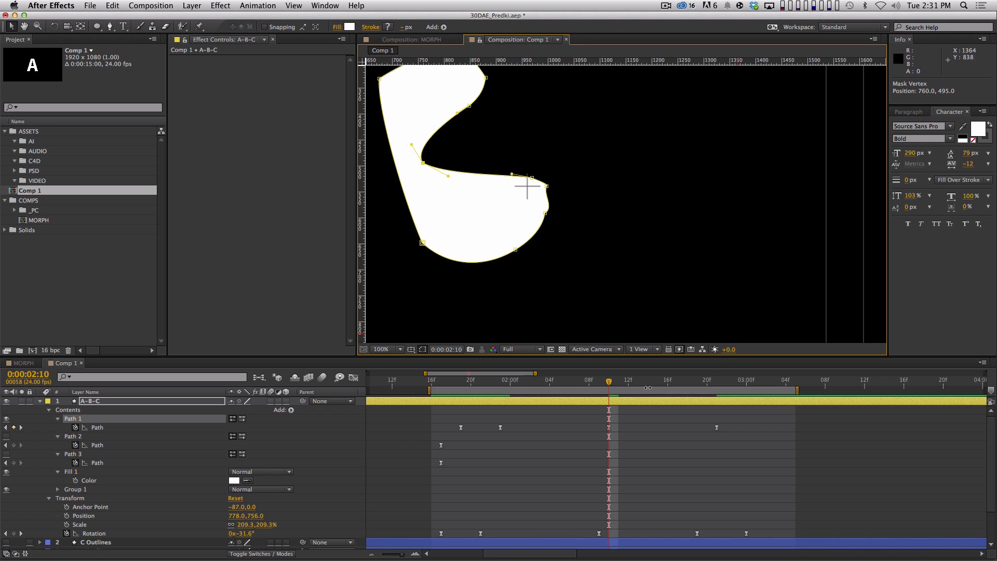
# Step: At 0:00:02:10, move Path 1's upper inner vertex inward to about 774, 368 and compare with the neighbouring frames
pyautogui.moveTo(648, 387); pyautogui.dragTo(609, 381)
pyautogui.press('space')
pyautogui.moveTo(525, 201); pyautogui.dragTo(565, 253)
pyautogui.moveTo(510, 162); pyautogui.dragTo(470, 152)
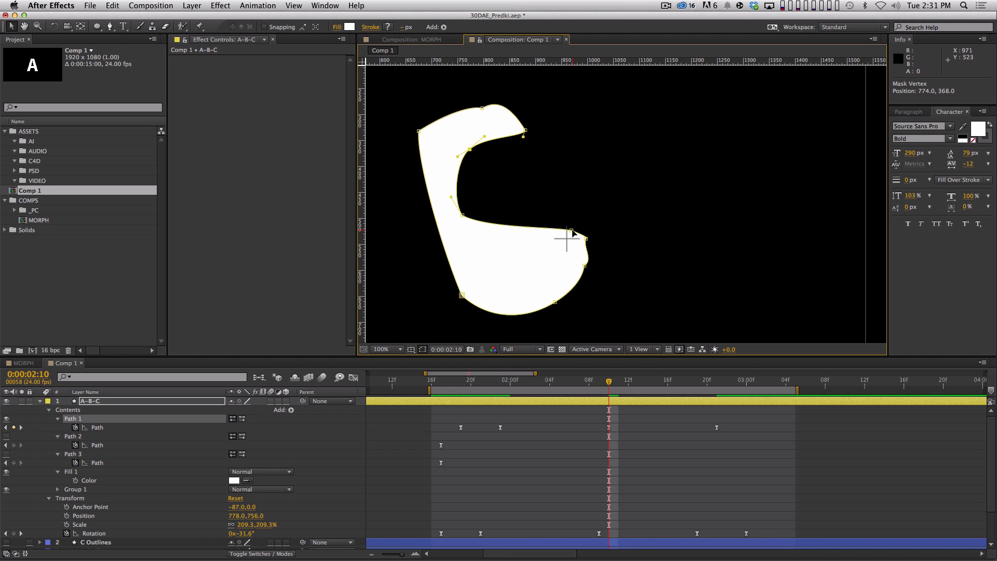
pyautogui.moveTo(654, 386); pyautogui.dragTo(609, 387)
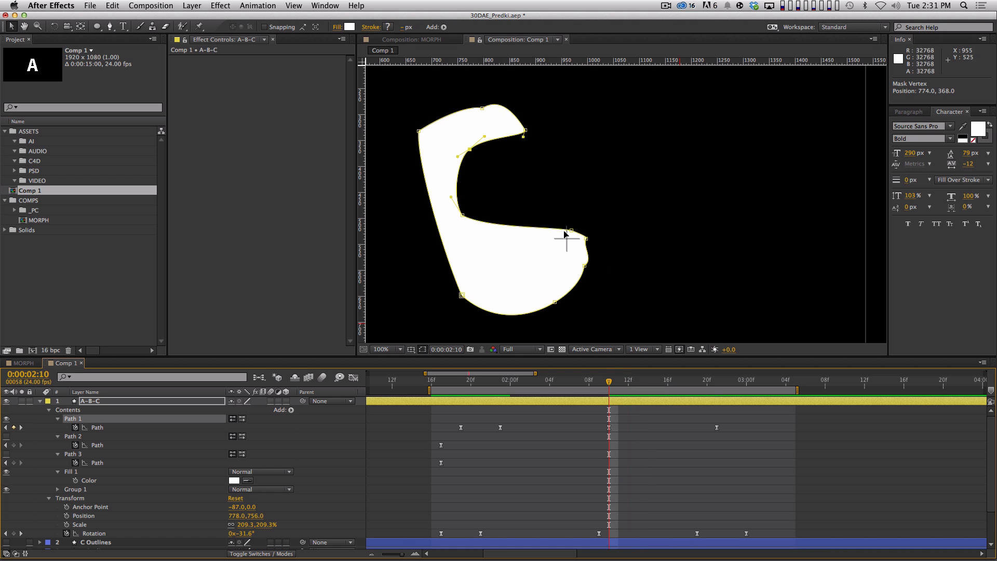
# Step: Smooth the lower inner curve at 0:00:02:10, moving its vertices to about 871, 595 and 772, 500, and preview the morph
pyautogui.moveTo(572, 240); pyautogui.dragTo(522, 273)
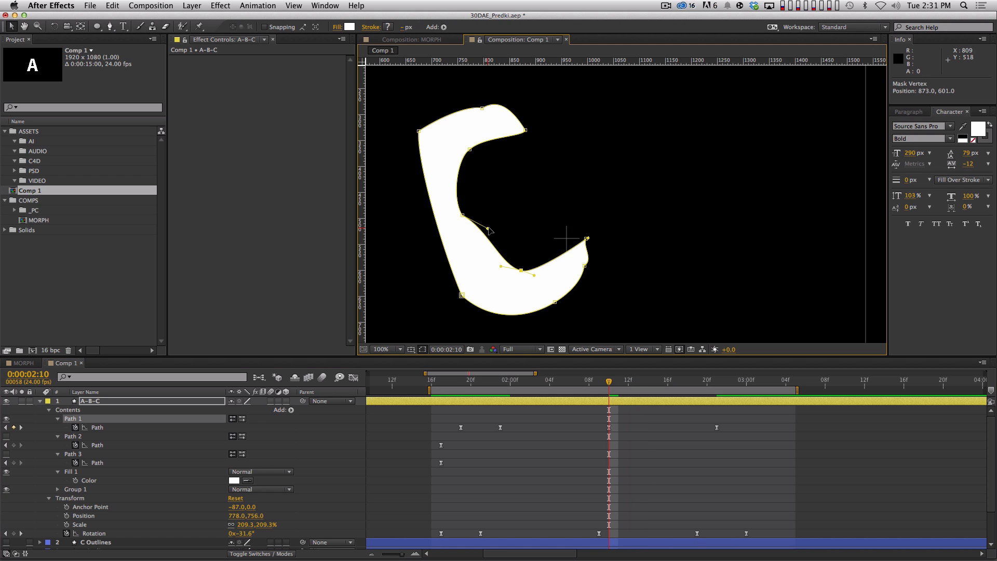
pyautogui.moveTo(463, 217); pyautogui.dragTo(469, 217)
pyautogui.moveTo(521, 271); pyautogui.dragTo(520, 267)
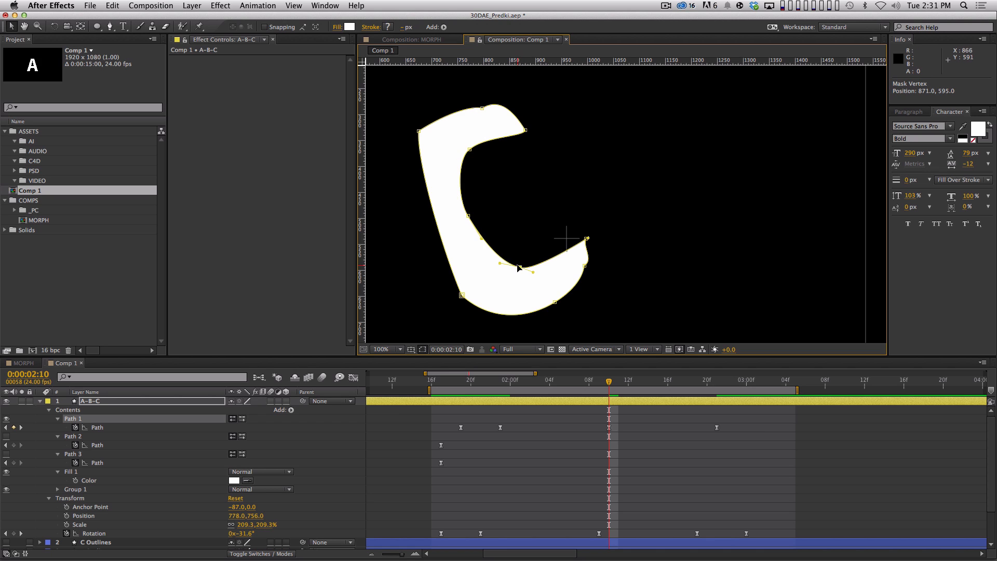
pyautogui.moveTo(474, 222); pyautogui.dragTo(483, 240)
pyautogui.moveTo(600, 381); pyautogui.dragTo(726, 378)
pyautogui.press(',')
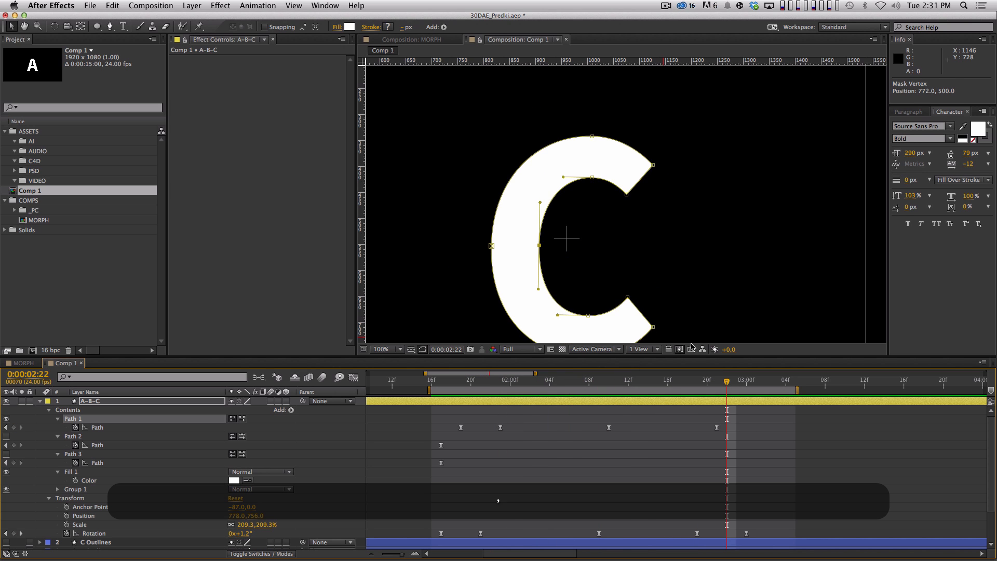
pyautogui.press('KP_0')
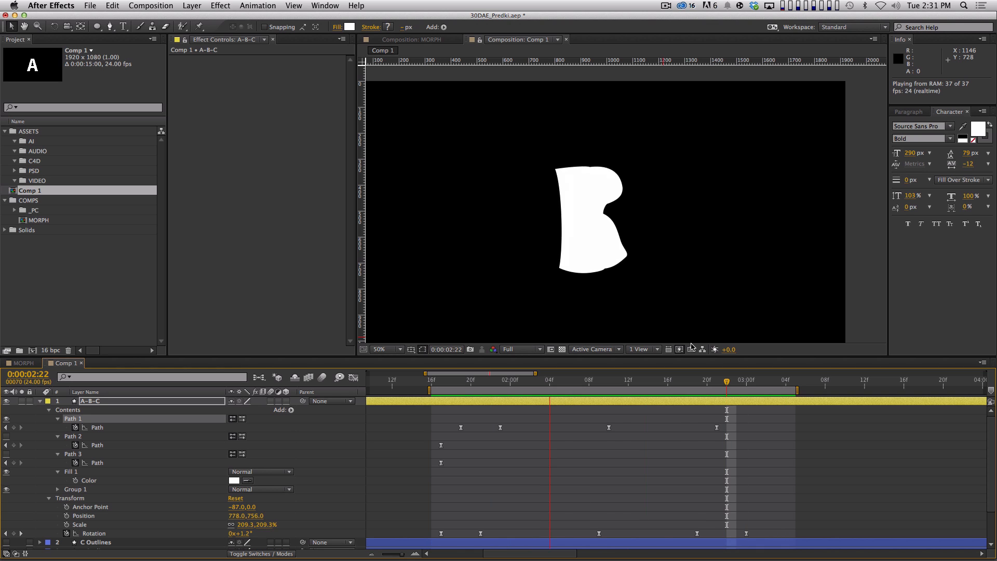
pyautogui.press('space')
# Step: Convert the Path 1 keyframe at 0:00:02:10 to Auto Bezier interpolation and preview the morph
pyautogui.moveTo(595, 413); pyautogui.dragTo(627, 439)
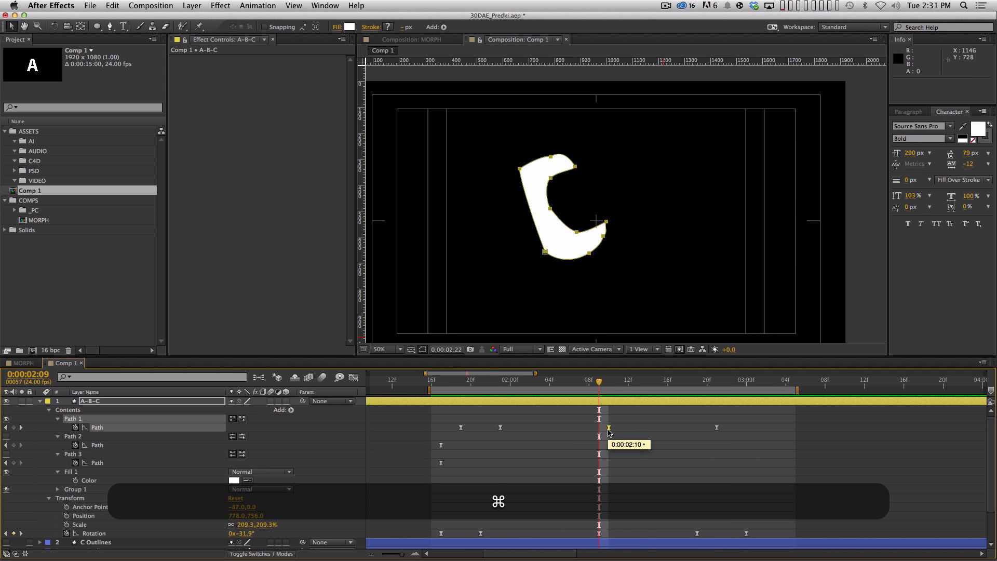
pyautogui.keyDown('super'); pyautogui.click(609, 427); pyautogui.keyUp('super')
pyautogui.press('KP_0')
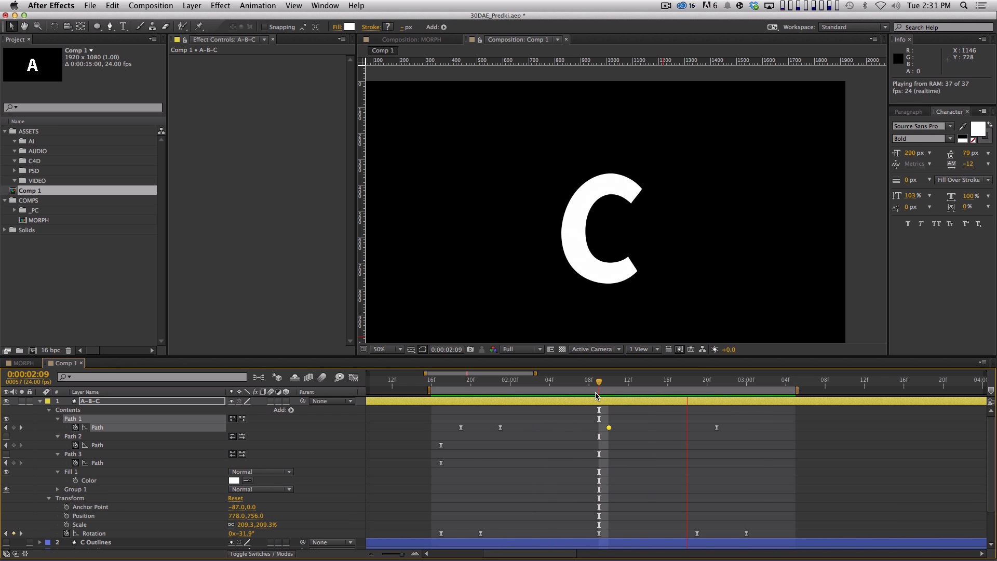
pyautogui.press('space')
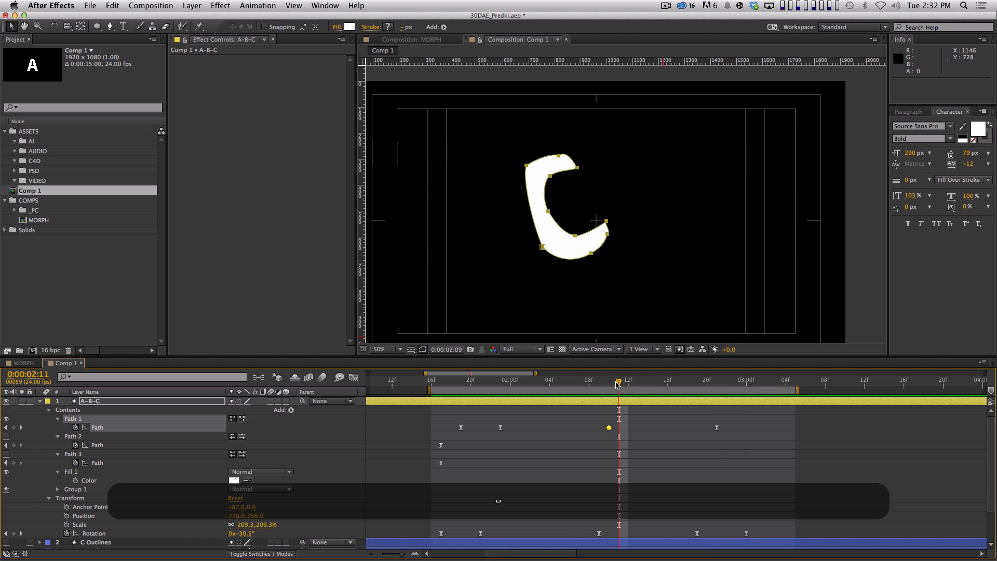
# Step: Move the last Path 1 keyframe to 0:00:03:00, in line with the final rotation keyframe
pyautogui.moveTo(617, 384); pyautogui.dragTo(698, 406)
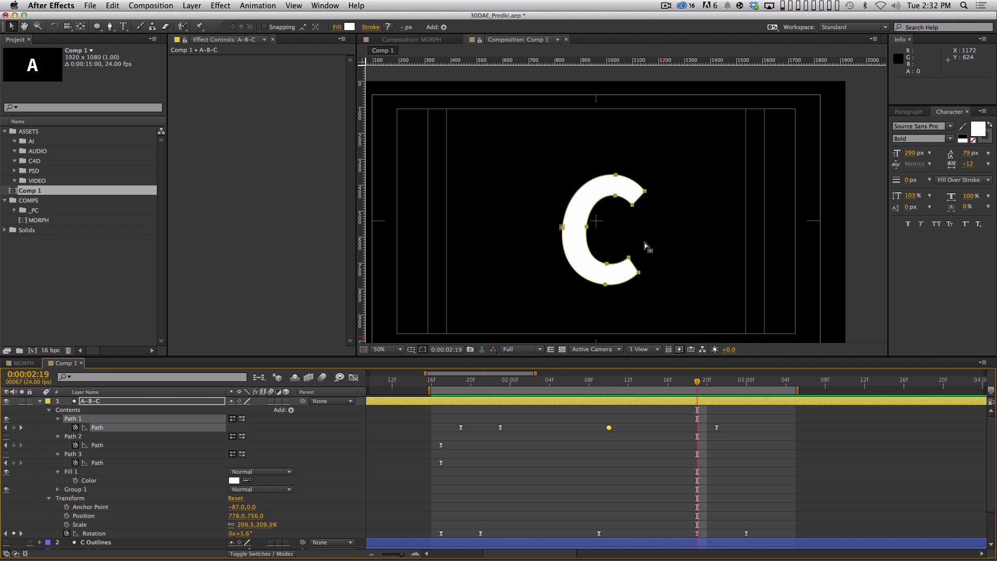
pyautogui.click(587, 387)
pyautogui.moveTo(717, 427); pyautogui.dragTo(747, 427)
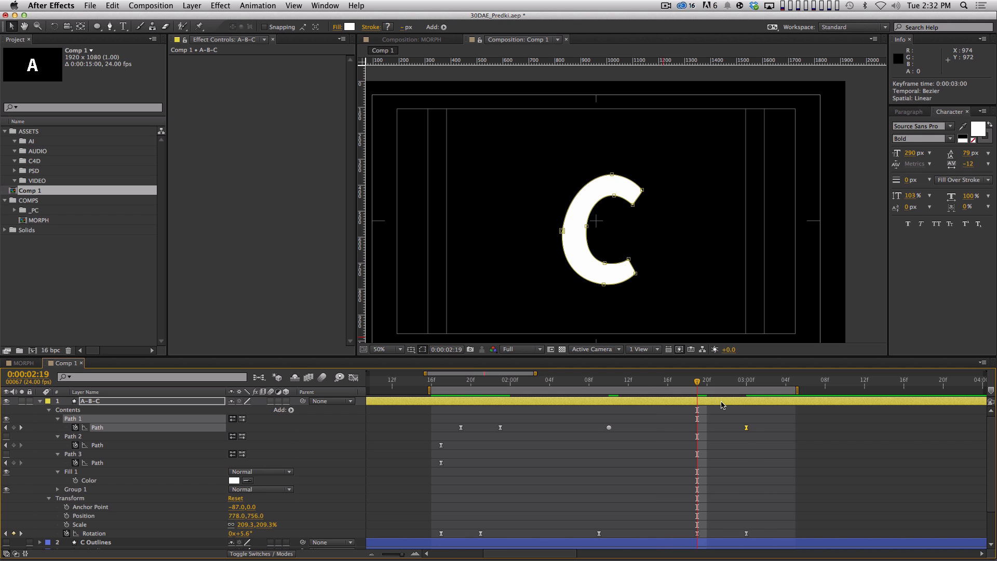
# Step: At 0:00:02:21, add a Path 1 keyframe by nudging the vertices on the C's left side, and play back the result
pyautogui.press('pagedown')
pyautogui.press('pagedown')
pyautogui.moveTo(584, 224); pyautogui.dragTo(585, 224)
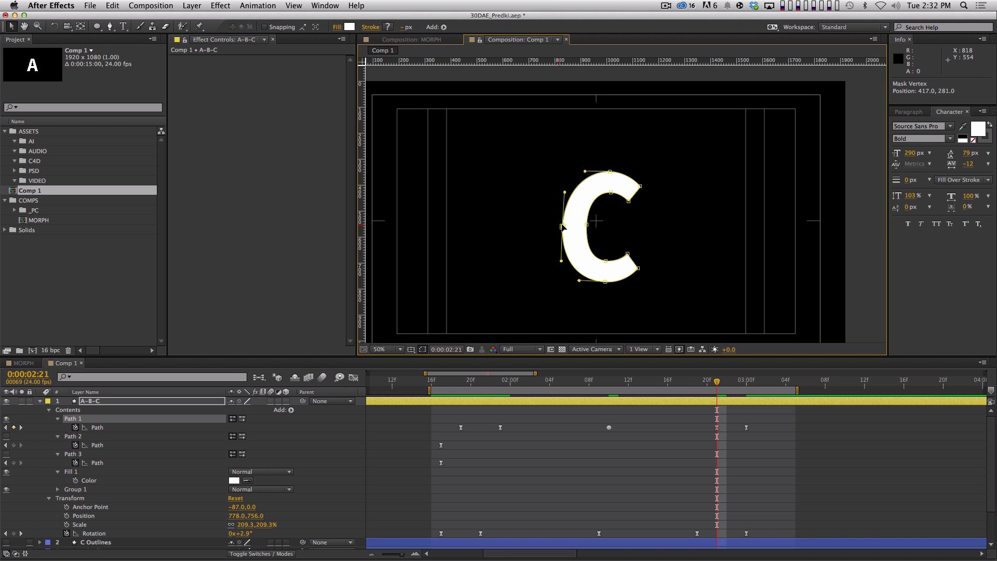
pyautogui.press('KP_0')
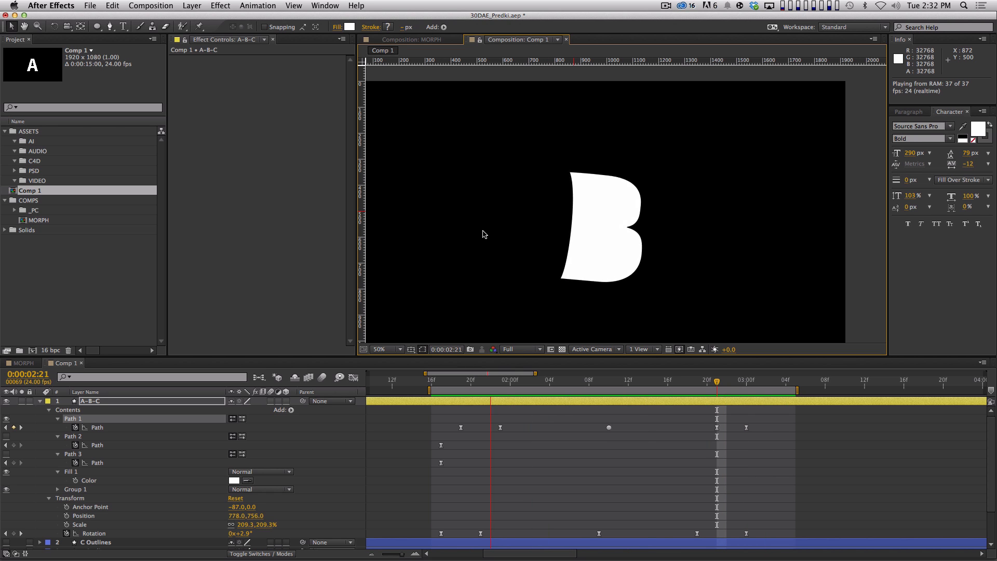
pyautogui.press('space')
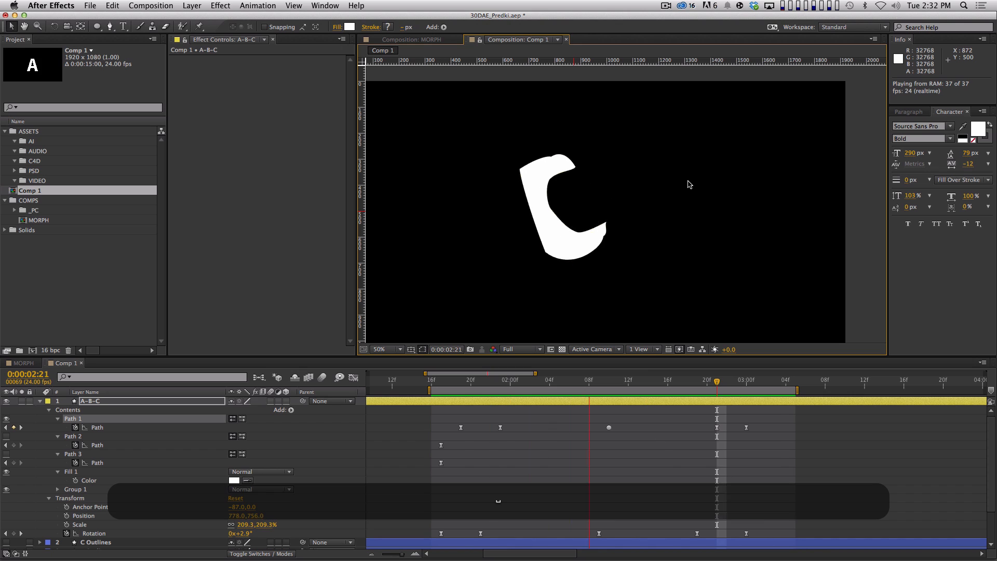
# Step: Examine the B-to-C in-between shapes frame by frame from 0:00:01:23 to 0:00:02:06 and in full playback
pyautogui.press('pageup')
pyautogui.press('pageup')
pyautogui.press('pageup')
pyautogui.press('pageup')
pyautogui.press('pageup')
pyautogui.press('pageup')
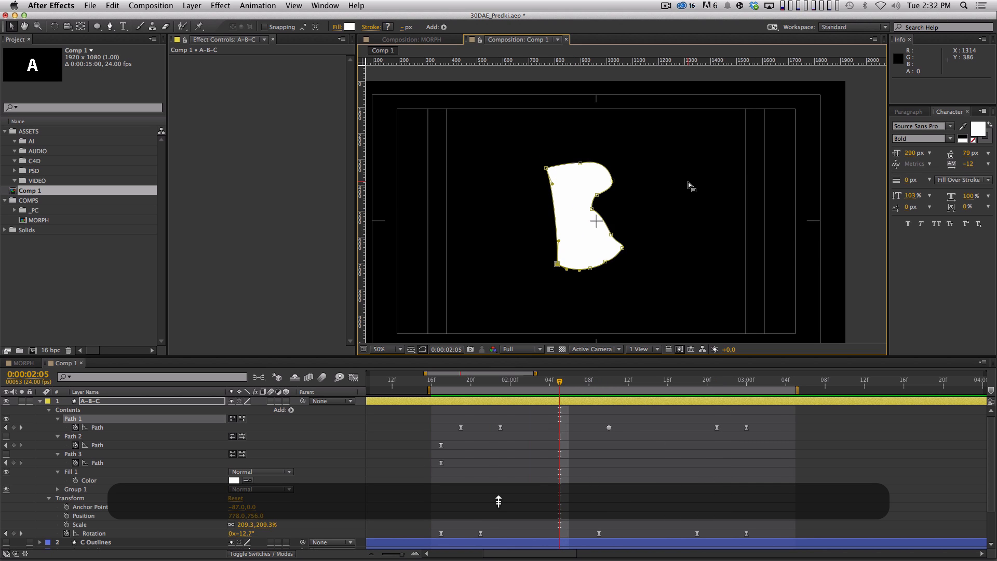
pyautogui.press('pageup')
pyautogui.press('pageup')
pyautogui.press('pageup')
pyautogui.press('pageup')
pyautogui.press('pageup')
pyautogui.press('pageup')
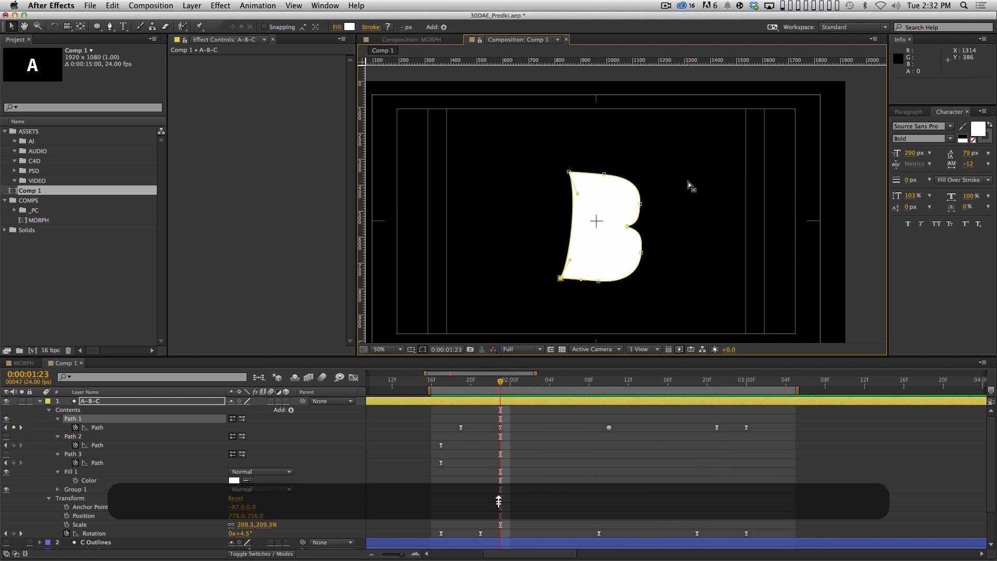
pyautogui.press('pagedown')
pyautogui.press('pagedown')
pyautogui.press('pagedown')
pyautogui.press('pagedown')
pyautogui.press('pagedown')
pyautogui.press('pagedown')
pyautogui.press('pagedown')
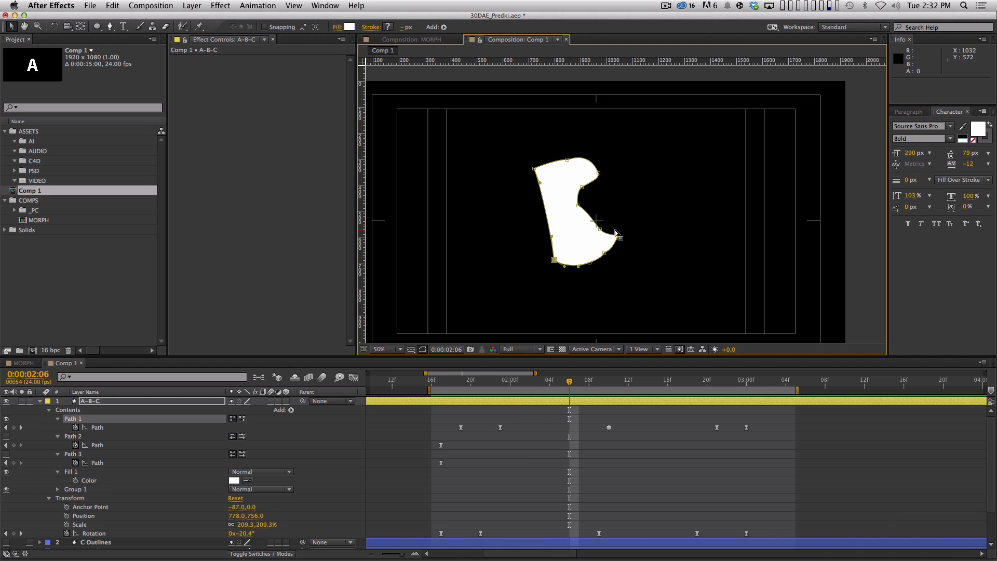
pyautogui.press('0')
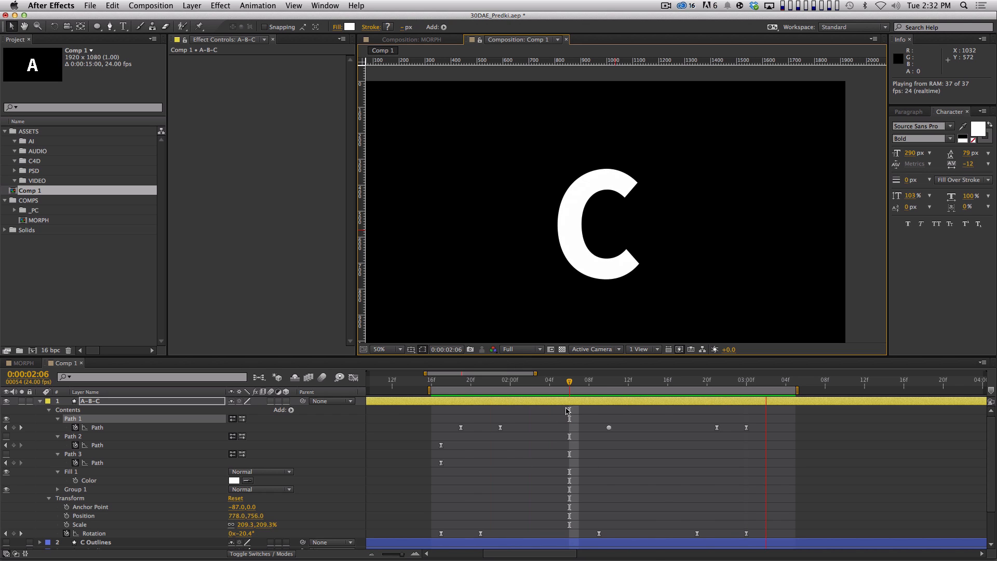
pyautogui.moveTo(470, 385); pyautogui.dragTo(538, 386)
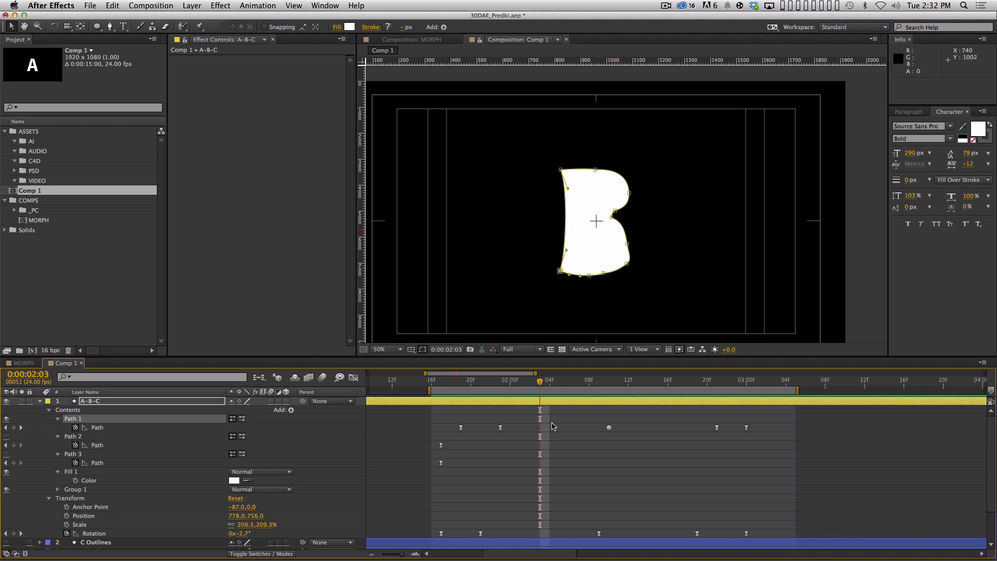
pyautogui.press('KP_0')
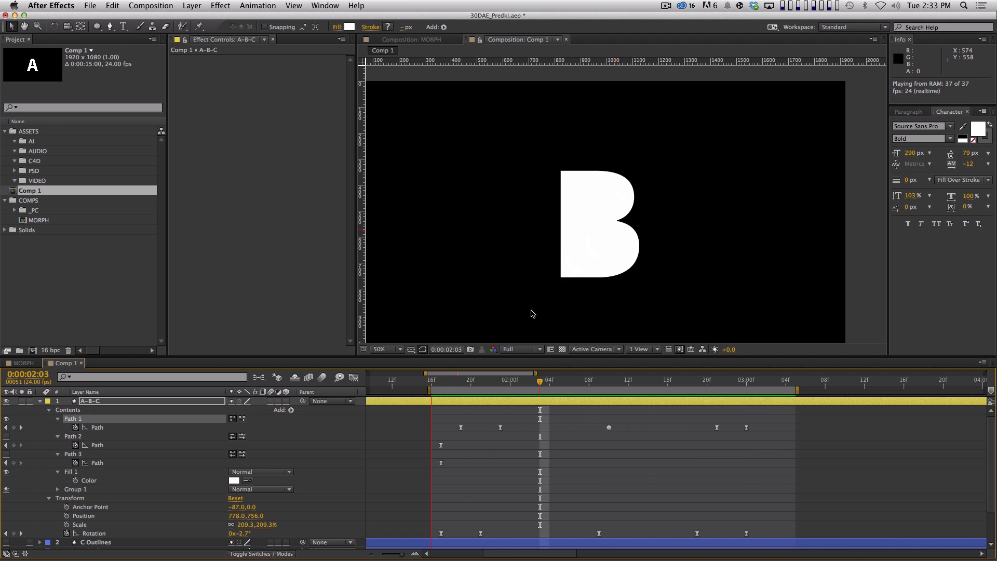
# Step: Move the Auto Bezier Path 1 keyframe one frame later to 0:00:02:11 and check the neighbouring frames
pyautogui.moveTo(526, 383); pyautogui.dragTo(611, 385)
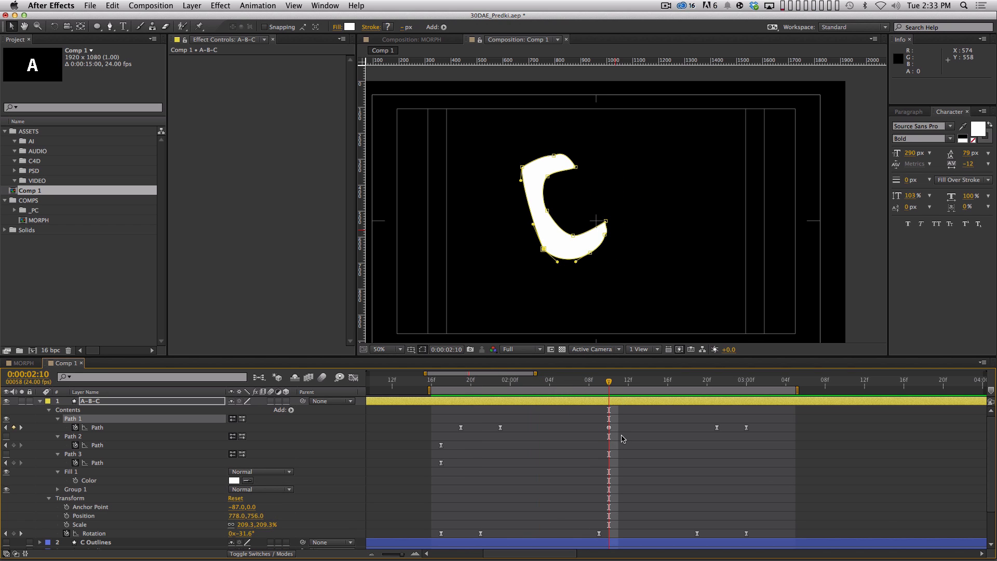
pyautogui.moveTo(608, 428); pyautogui.dragTo(619, 428)
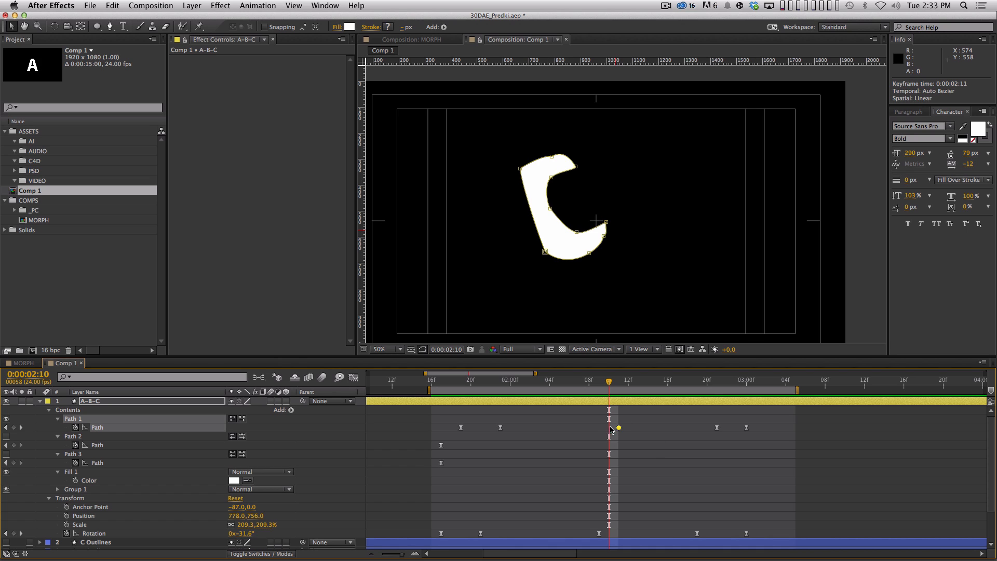
pyautogui.press('pageup')
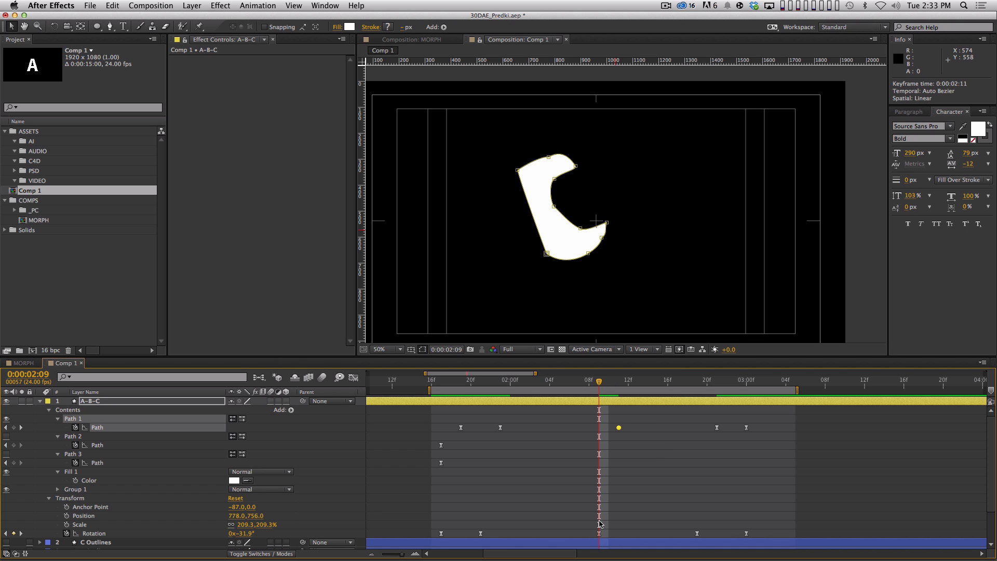
pyautogui.click(618, 388)
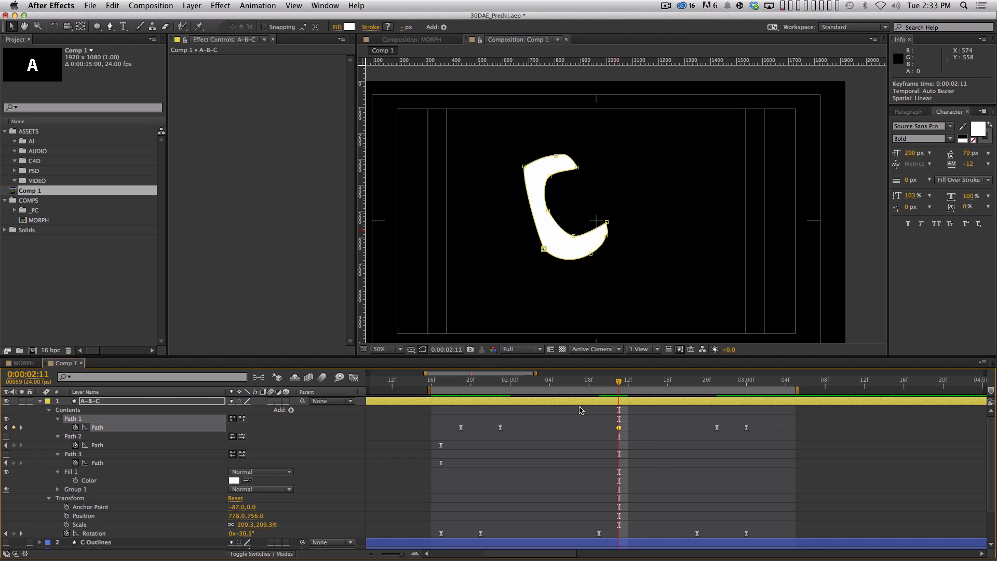
# Step: At 0:00:02:11, curve the C's upper-left corner with its vertex handles and smooth the top edge by nudging the top vertex up
pyautogui.moveTo(618, 386); pyautogui.dragTo(618, 407)
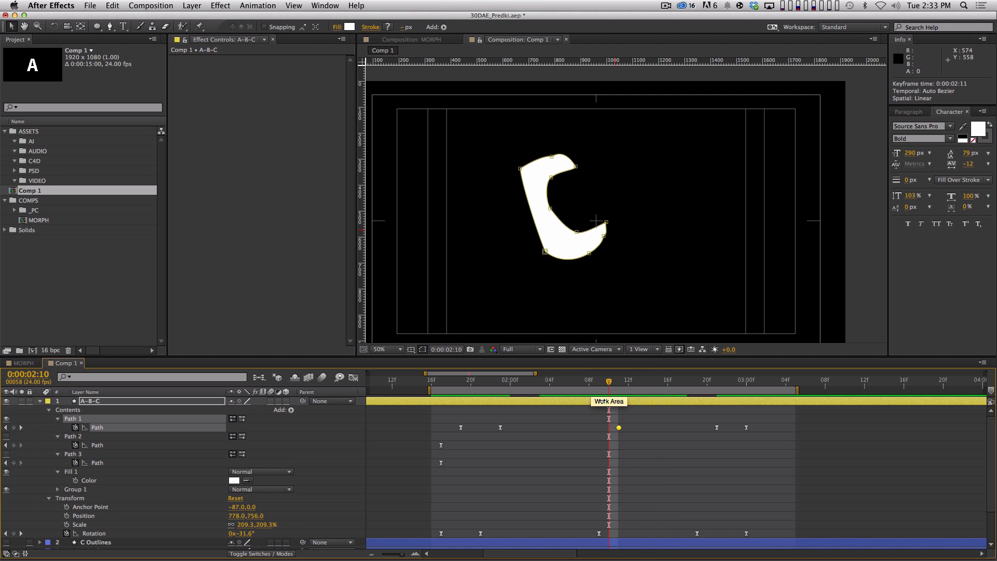
pyautogui.moveTo(609, 381)
pyautogui.mouseDown()
pyautogui.moveTo(628, 382)
pyautogui.moveTo(581, 382)
pyautogui.moveTo(613, 387)
pyautogui.mouseUp()
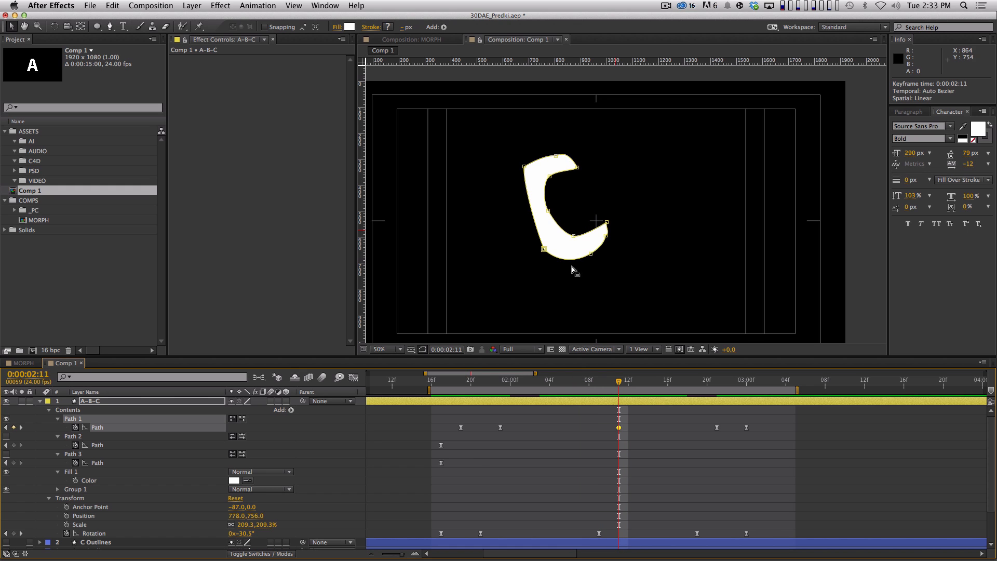
pyautogui.click(525, 167)
pyautogui.moveTo(519, 189); pyautogui.dragTo(518, 210)
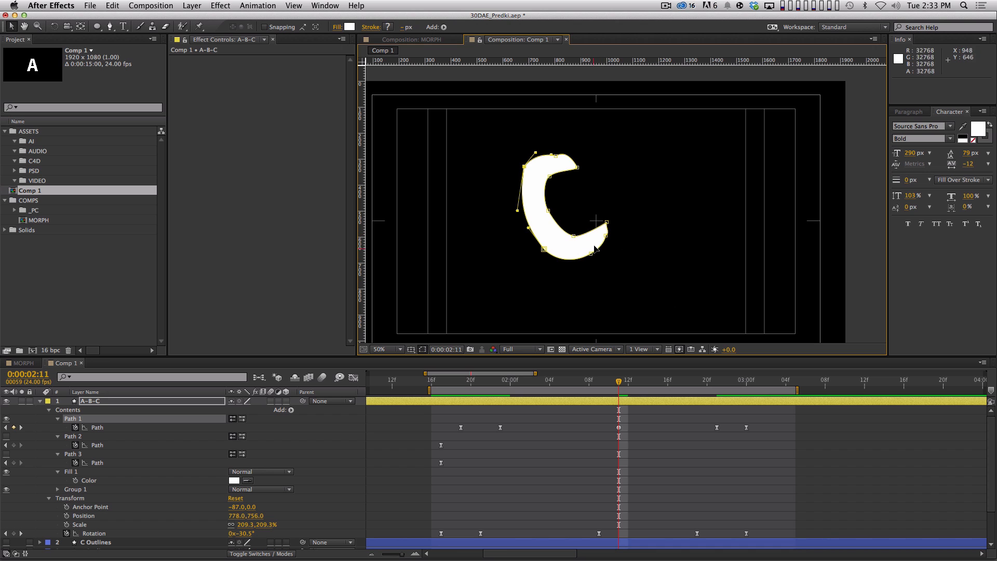
pyautogui.moveTo(621, 388)
pyautogui.mouseDown()
pyautogui.moveTo(526, 390)
pyautogui.moveTo(659, 391)
pyautogui.moveTo(619, 389)
pyautogui.mouseUp()
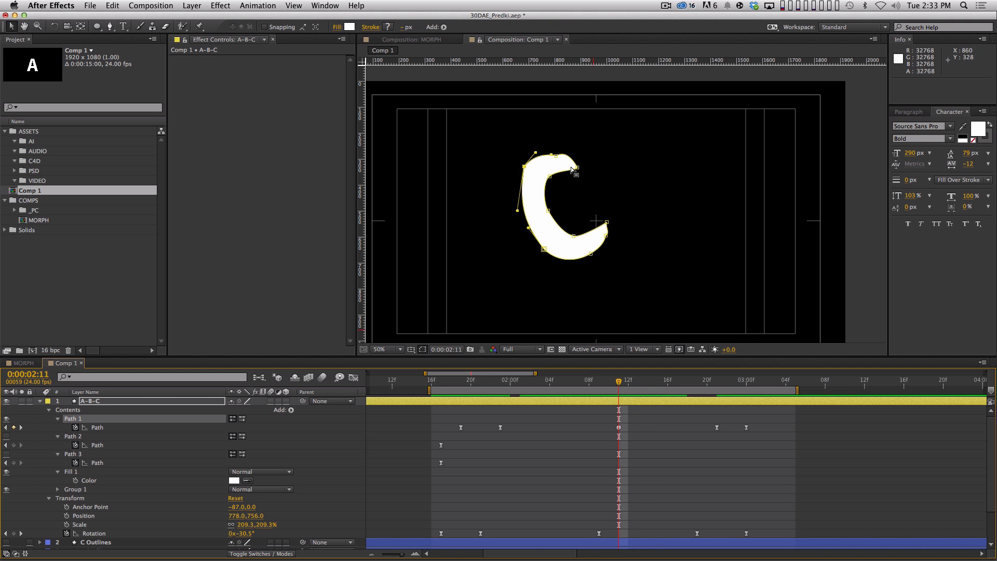
pyautogui.scroll(2, 563, 164)
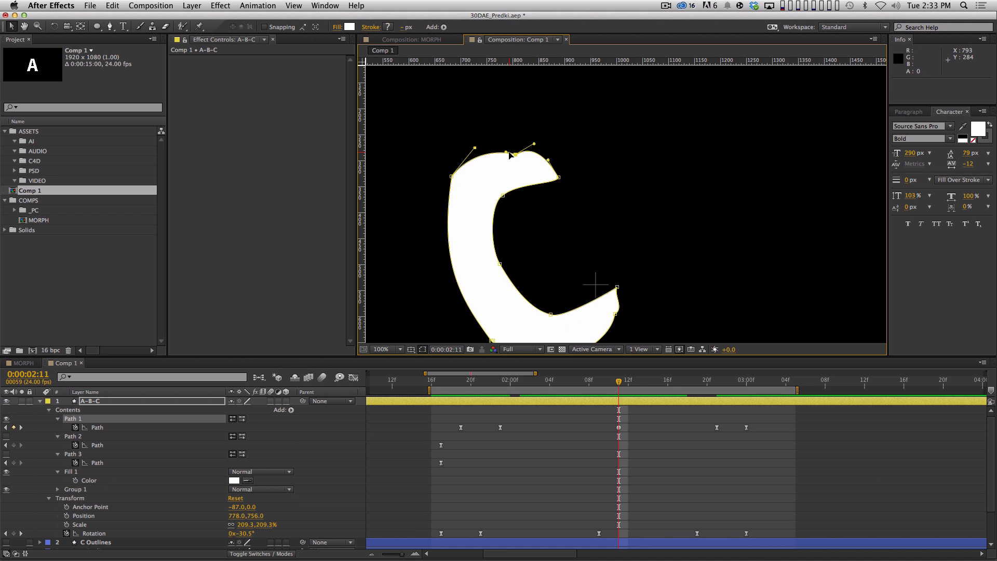
pyautogui.moveTo(516, 152); pyautogui.dragTo(515, 146)
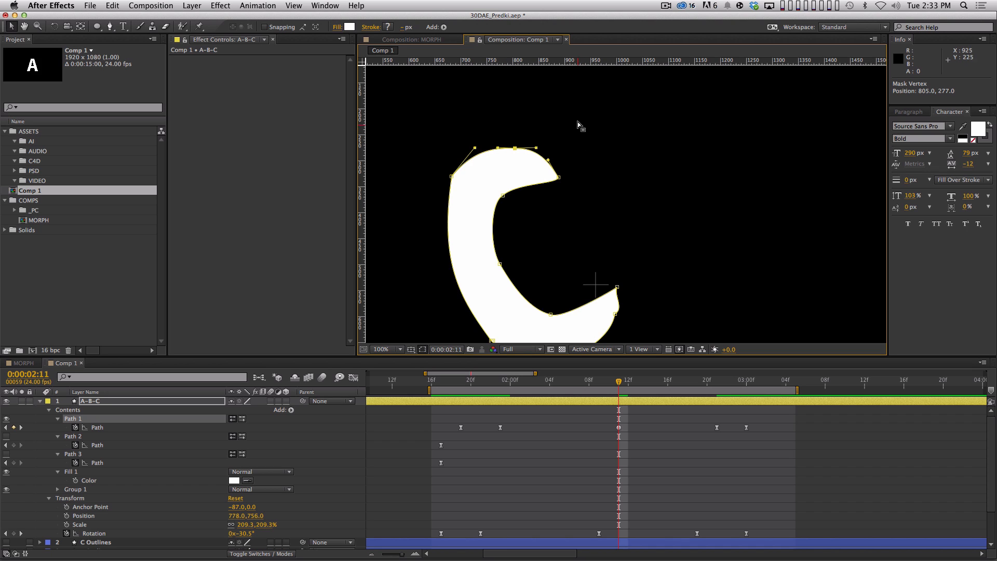
# Step: Free-transform the C's upper-arm vertices, shifting the pivot down toward the stem and rotating them by -5.7°
pyautogui.moveTo(578, 126); pyautogui.dragTo(413, 234)
pyautogui.doubleClick(503, 199)
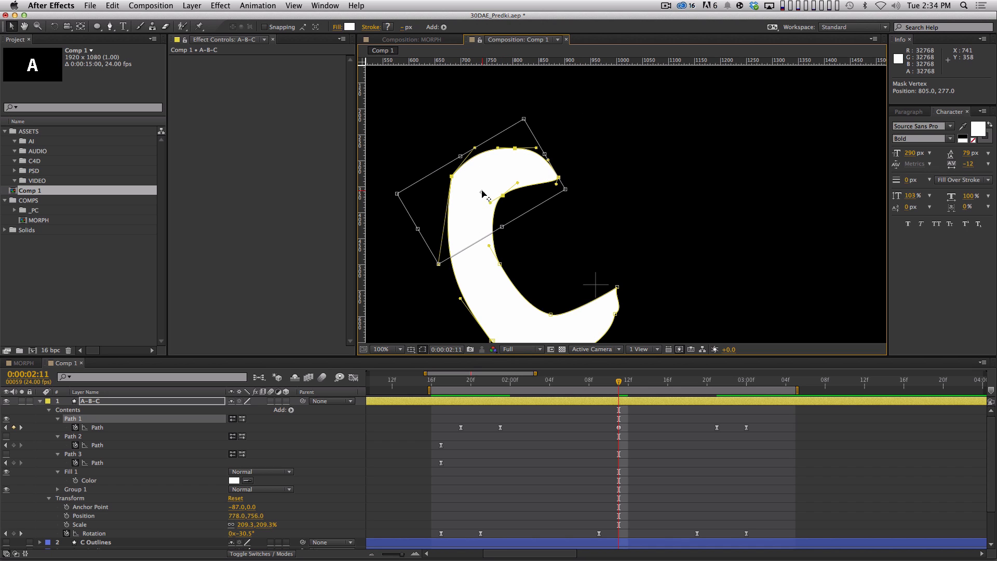
pyautogui.moveTo(482, 191); pyautogui.dragTo(473, 210)
pyautogui.moveTo(579, 193); pyautogui.dragTo(572, 182)
pyautogui.press('Return')
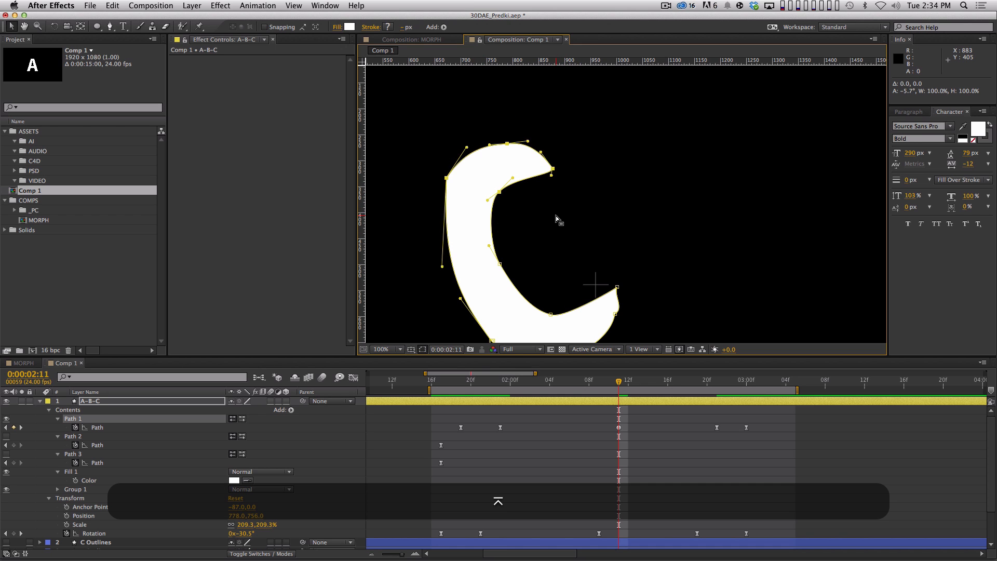
# Step: Rotate the vertices of the C's lower arm by 5.6° at 0:00:02:11
pyautogui.moveTo(608, 250); pyautogui.dragTo(474, 287)
pyautogui.keyDown('shift'); pyautogui.click(470, 270); pyautogui.keyUp('shift')
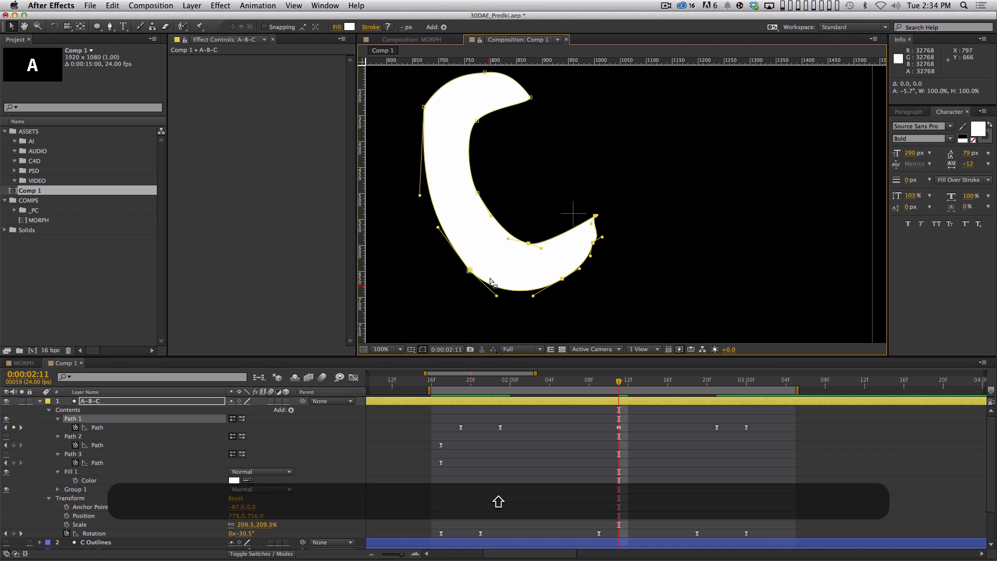
pyautogui.doubleClick(528, 240)
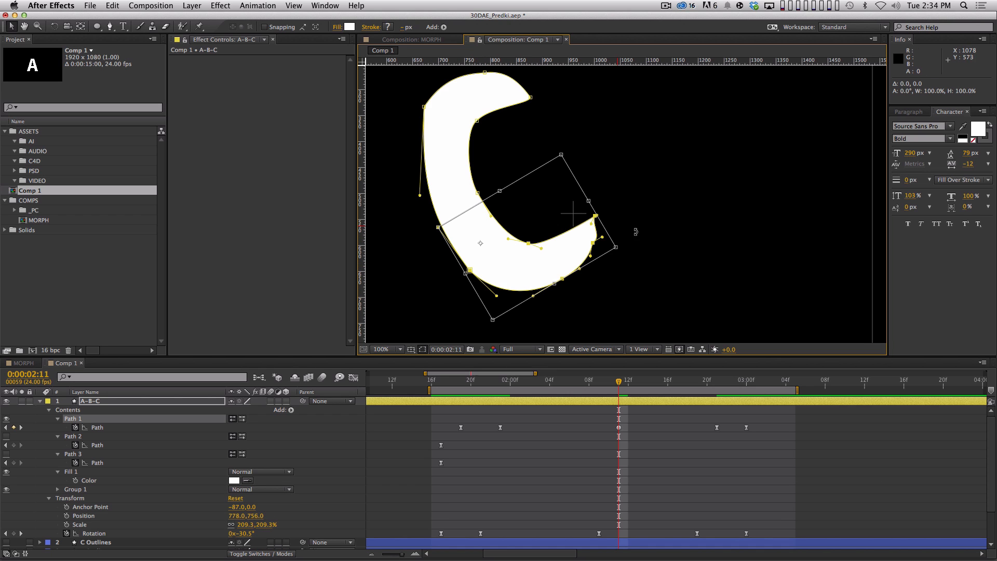
pyautogui.moveTo(636, 232)
pyautogui.mouseDown()
pyautogui.moveTo(639, 257)
pyautogui.moveTo(619, 234)
pyautogui.mouseUp()
pyautogui.press('Return')
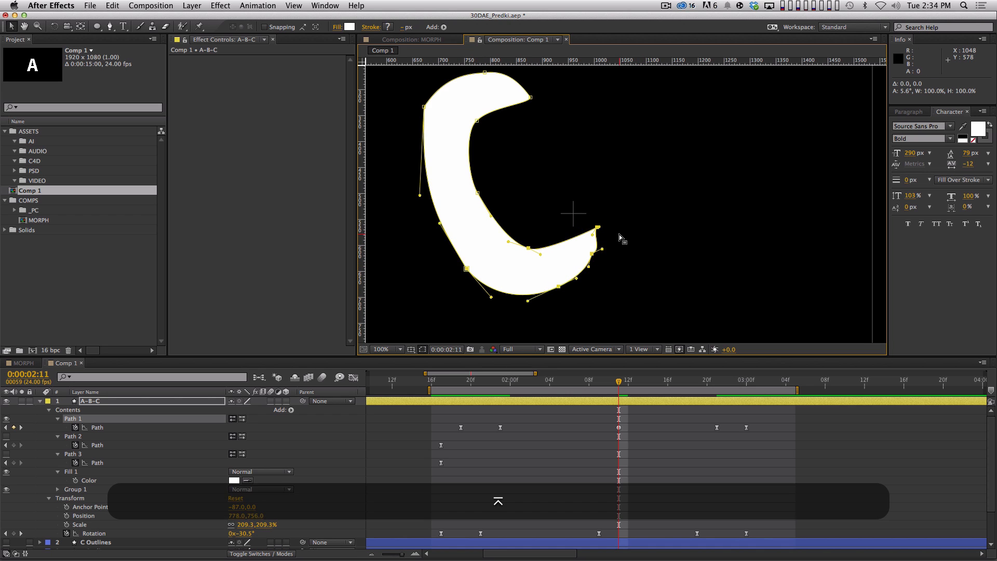
# Step: At the 0:00:02:21 Path 1 keyframe, rotate the C's upper-arm vertices by 3.8°
pyautogui.moveTo(570, 382); pyautogui.dragTo(697, 383)
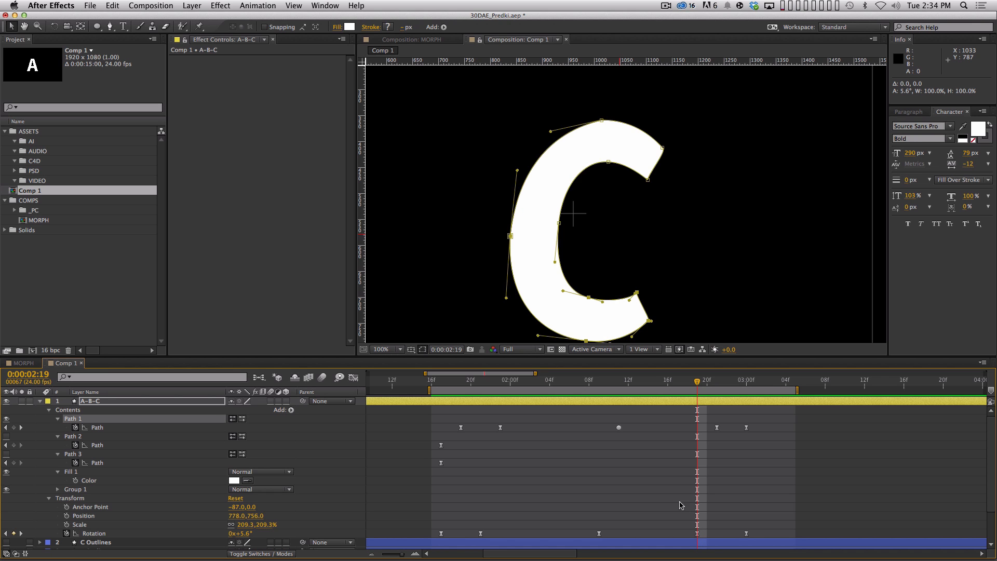
pyautogui.moveTo(699, 384)
pyautogui.mouseDown()
pyautogui.moveTo(717, 384)
pyautogui.moveTo(623, 383)
pyautogui.moveTo(715, 393)
pyautogui.mouseUp()
pyautogui.moveTo(708, 98); pyautogui.dragTo(562, 182)
pyautogui.press('super+t')
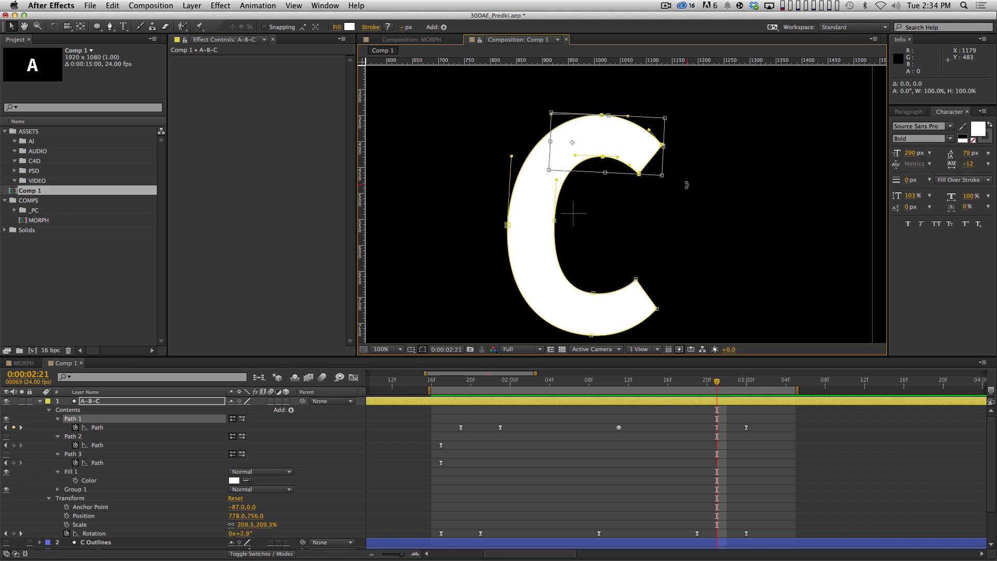
pyautogui.moveTo(687, 185); pyautogui.dragTo(688, 197)
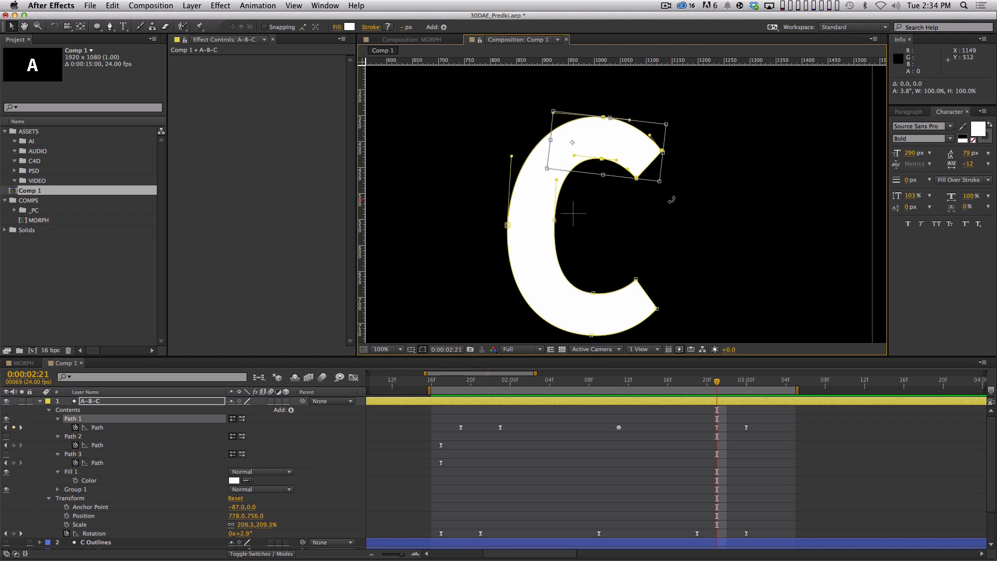
pyautogui.press('Return')
# Step: Rotate the C's lower-arm vertices slightly counterclockwise at 0:00:02:21 and play back the morph
pyautogui.moveTo(684, 247); pyautogui.dragTo(581, 348)
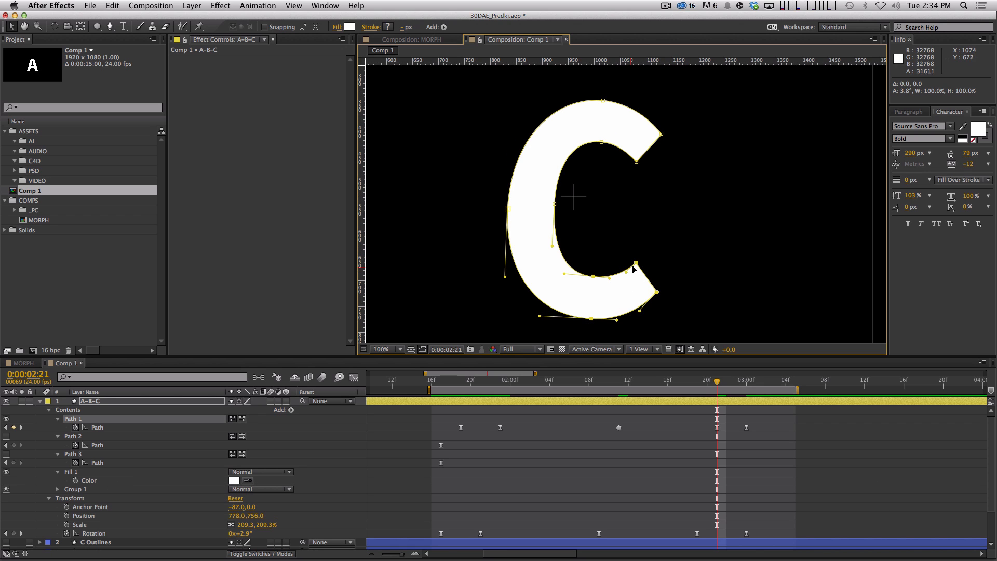
pyautogui.doubleClick(636, 263)
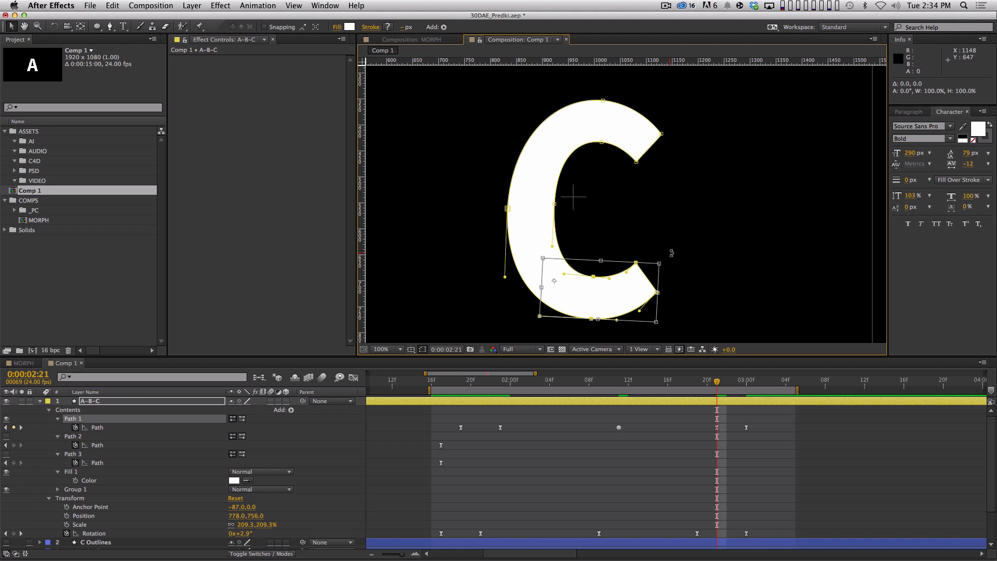
pyautogui.moveTo(672, 254); pyautogui.dragTo(669, 251)
pyautogui.press('Return')
pyautogui.press('KP_0')
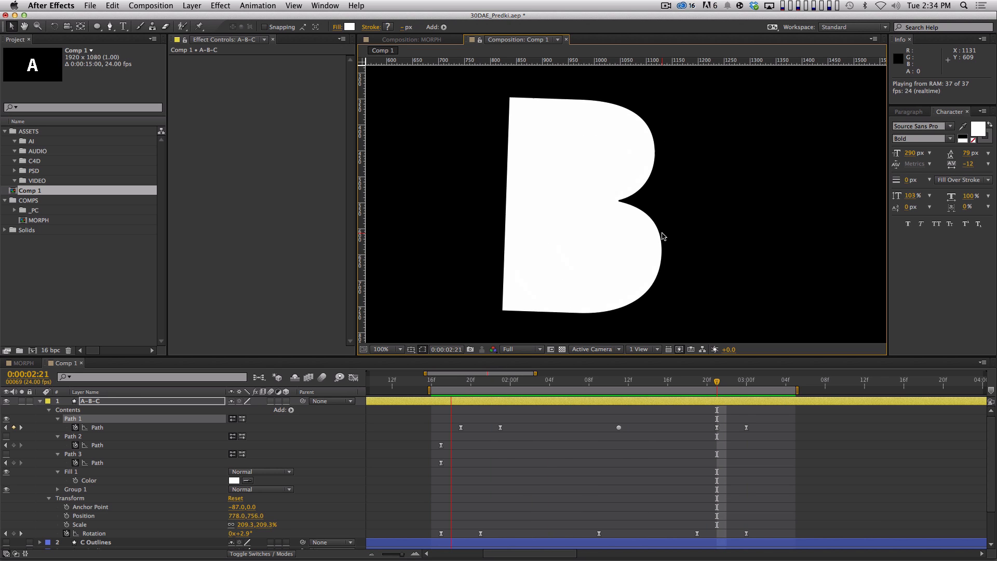
pyautogui.press(',')
pyautogui.press('KP_0')
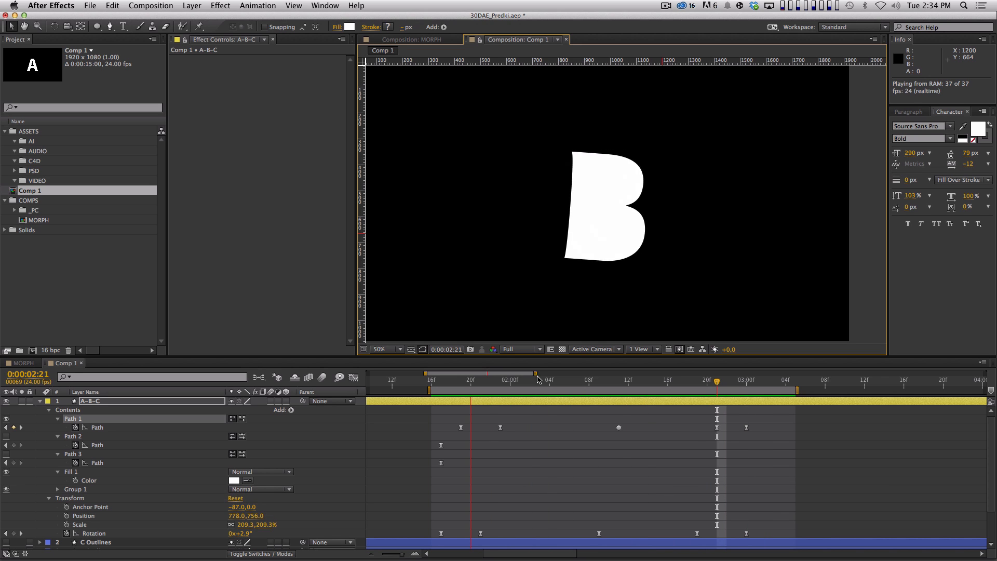
pyautogui.press('space')
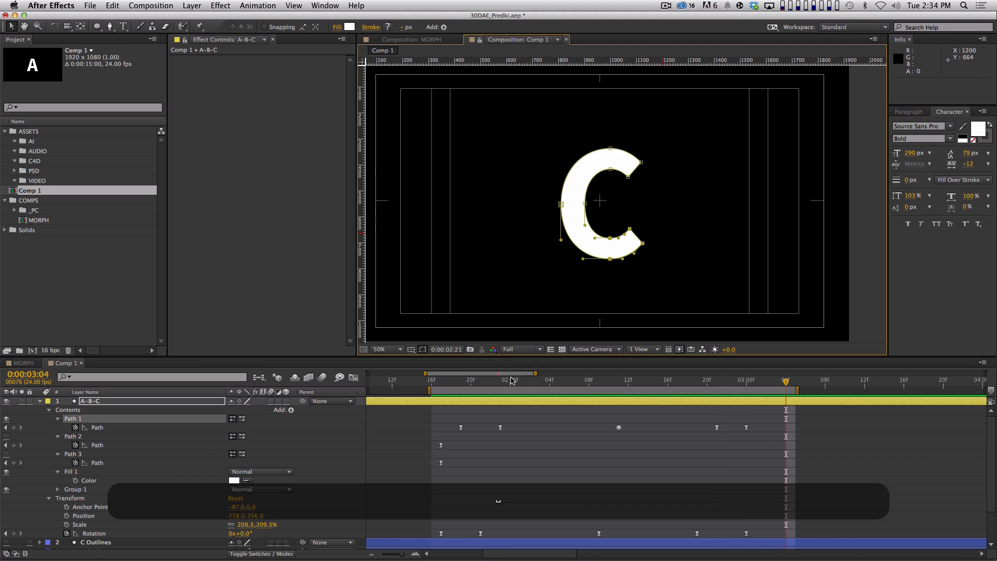
# Step: Examine the B-to-C in-between shapes frame by frame from 0:00:01:23 to 0:00:02:06
pyautogui.keyDown('shift'); pyautogui.click(512, 381); pyautogui.keyUp('shift')
pyautogui.press('/')
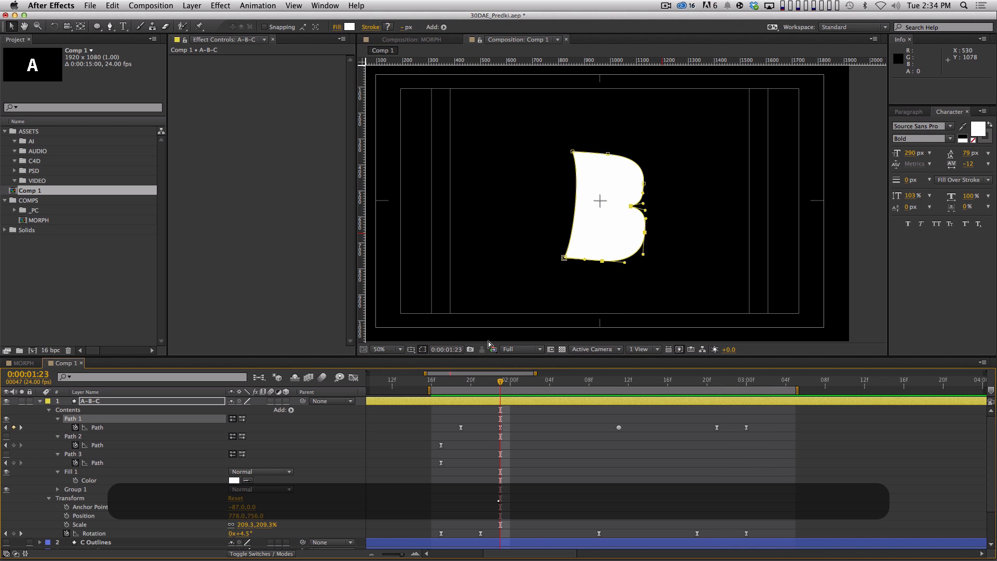
pyautogui.press('pagedown')
pyautogui.press('pagedown')
pyautogui.press('pagedown')
pyautogui.press('pagedown')
pyautogui.press('pagedown')
pyautogui.press('pagedown')
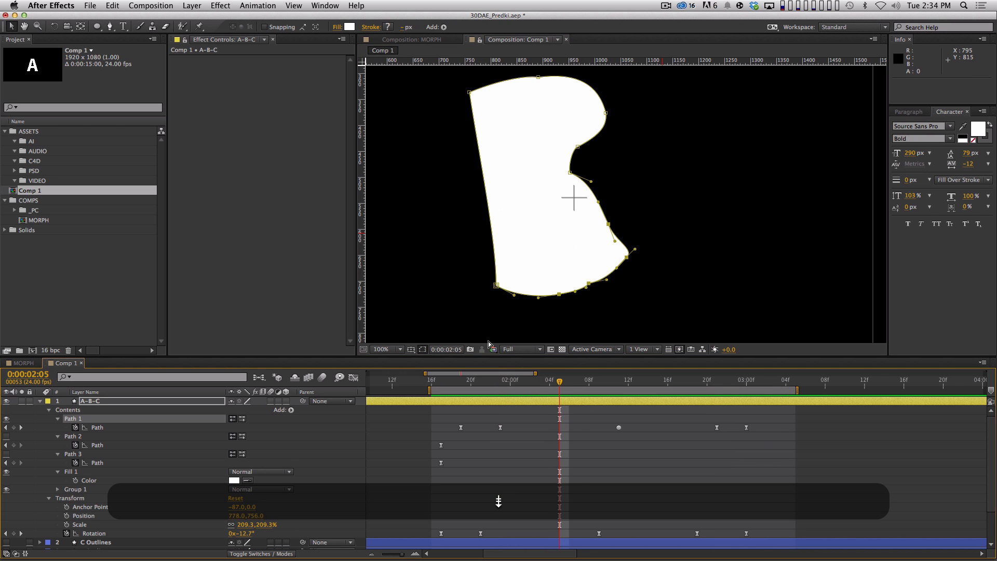
pyautogui.press('pagedown')
pyautogui.press('pageup')
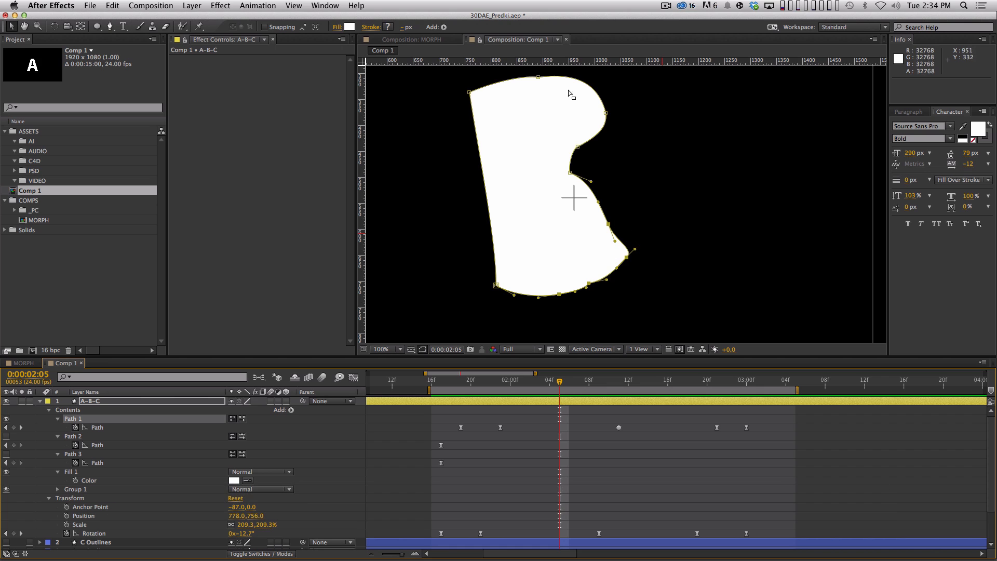
# Step: At 0:00:02:05, add a Path 1 keyframe by adjusting the top vertex and lengthening its left handle with the Pen tool
pyautogui.press('space')
pyautogui.moveTo(541, 78); pyautogui.dragTo(518, 131)
pyautogui.click(535, 129)
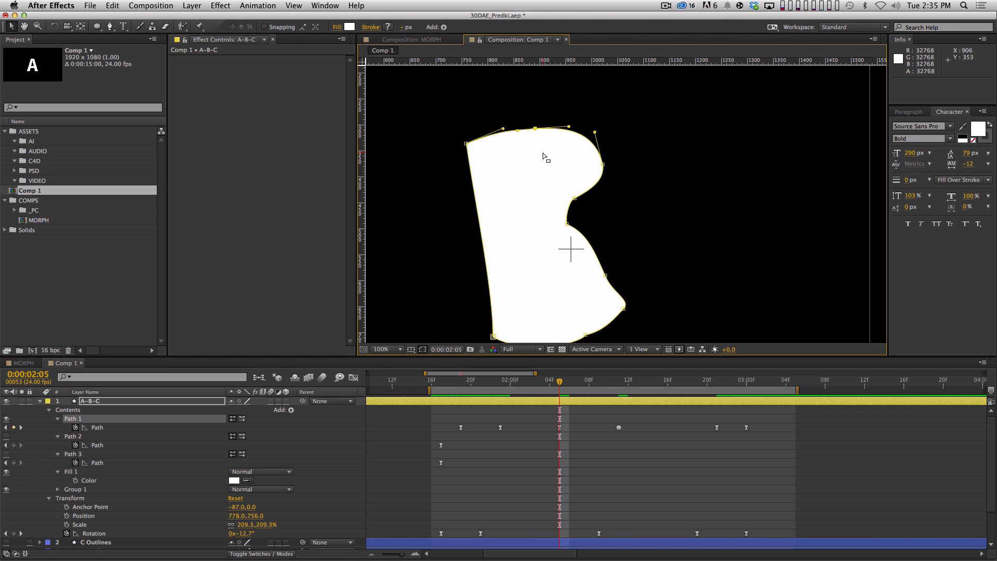
pyautogui.press('g')
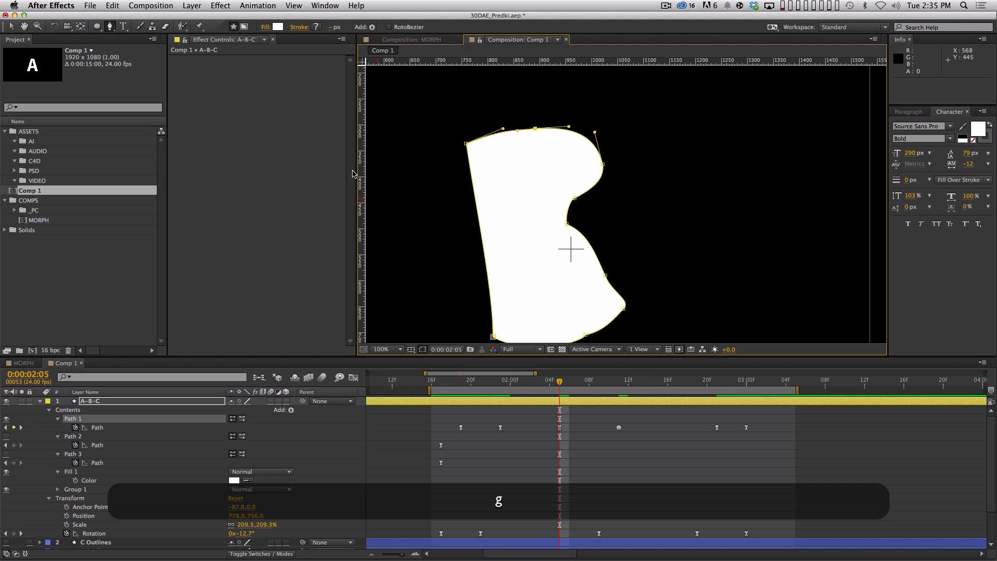
pyautogui.press('alt')
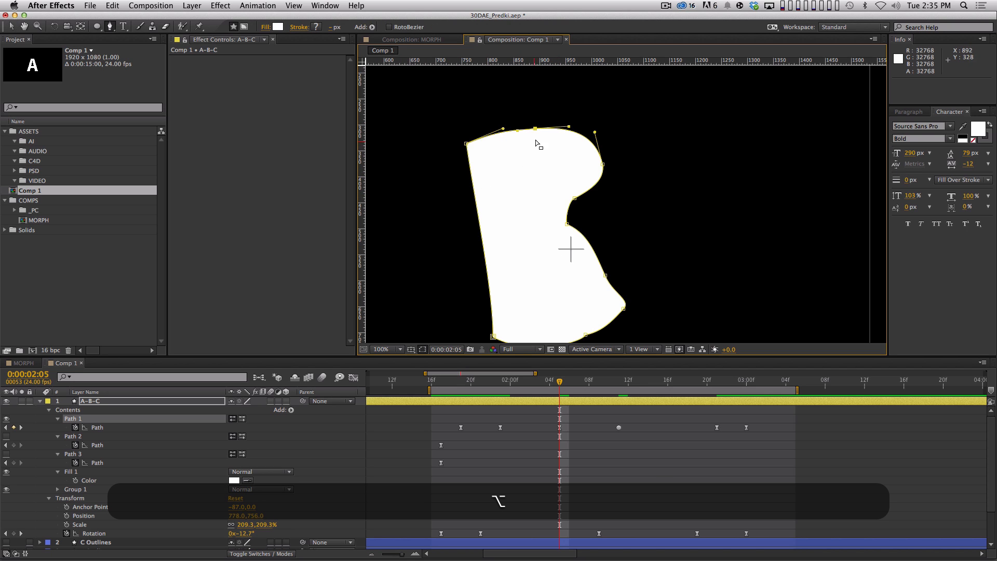
pyautogui.moveTo(536, 131); pyautogui.dragTo(516, 136)
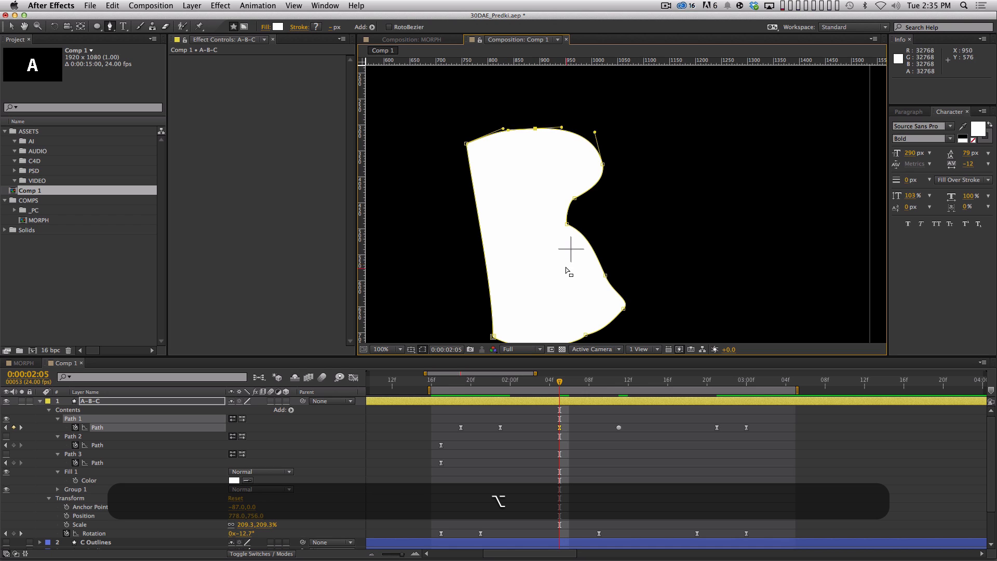
# Step: Reshape the handles around the shape's right-side notch and lower diagonal edge at 0:00:02:05 for a smoother contour
pyautogui.moveTo(575, 198); pyautogui.dragTo(584, 188)
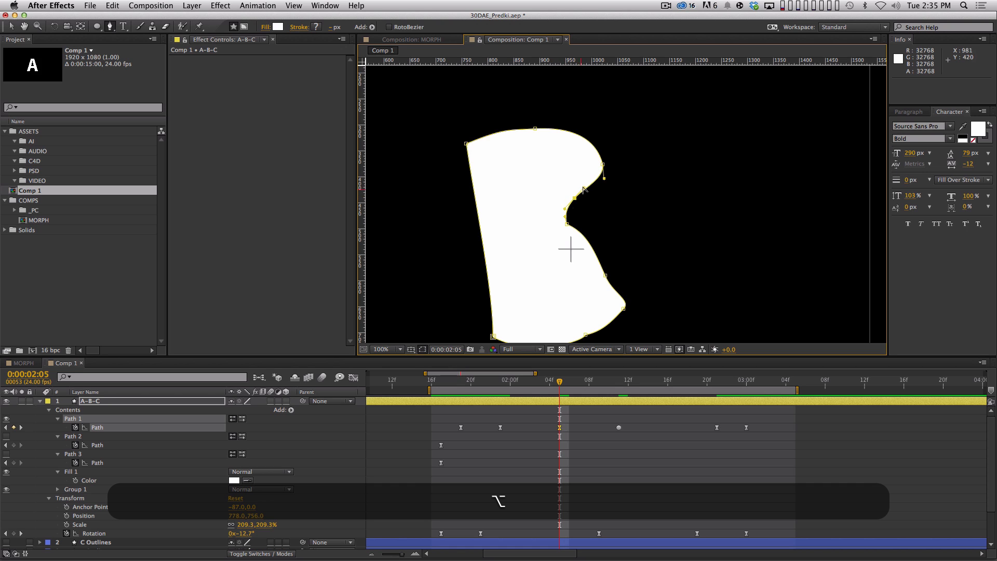
pyautogui.click(566, 224)
pyautogui.moveTo(561, 214); pyautogui.dragTo(562, 215)
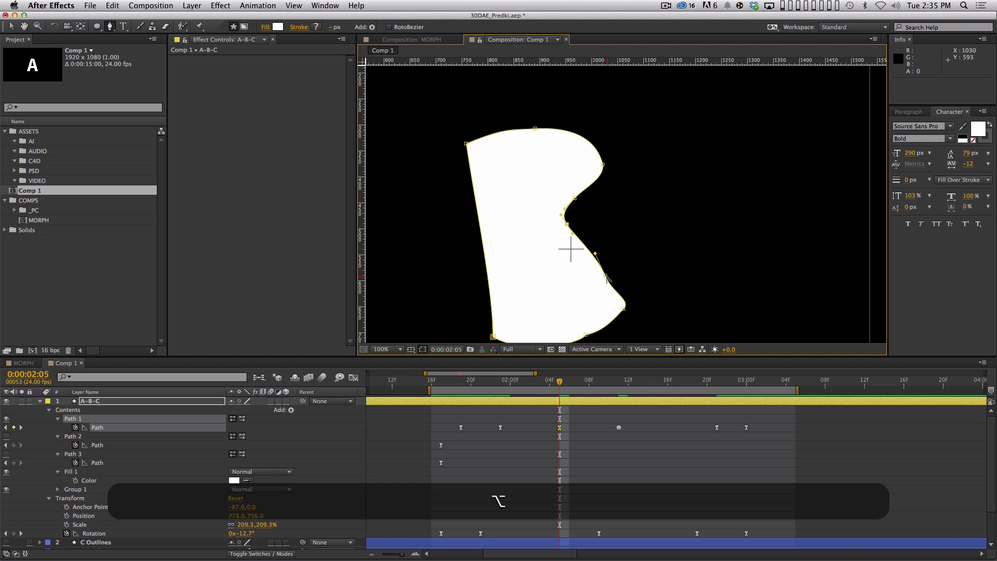
pyautogui.moveTo(596, 262); pyautogui.dragTo(593, 260)
pyautogui.scroll(-3, 572, 307)
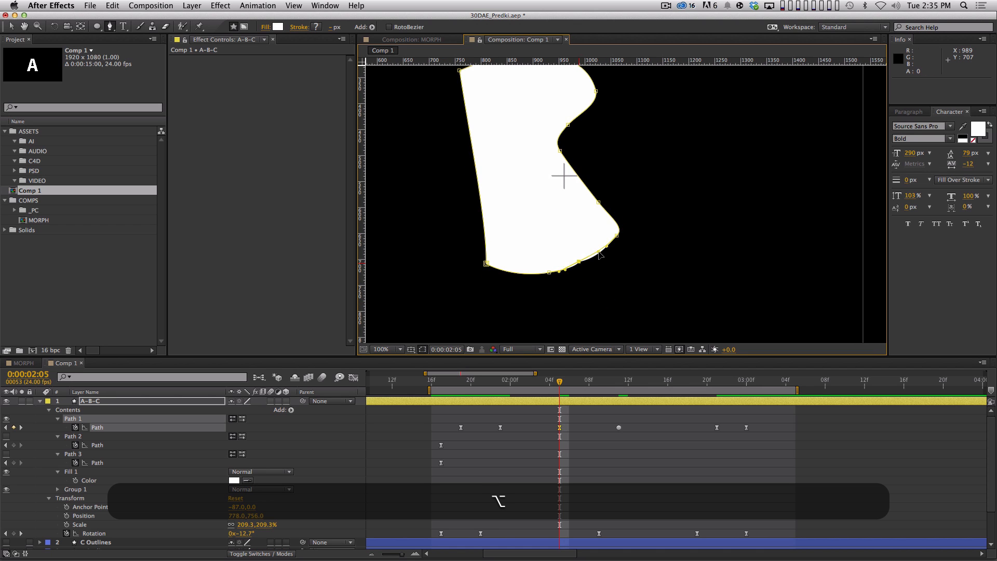
pyautogui.press('space')
pyautogui.scroll(-2, 626, 111)
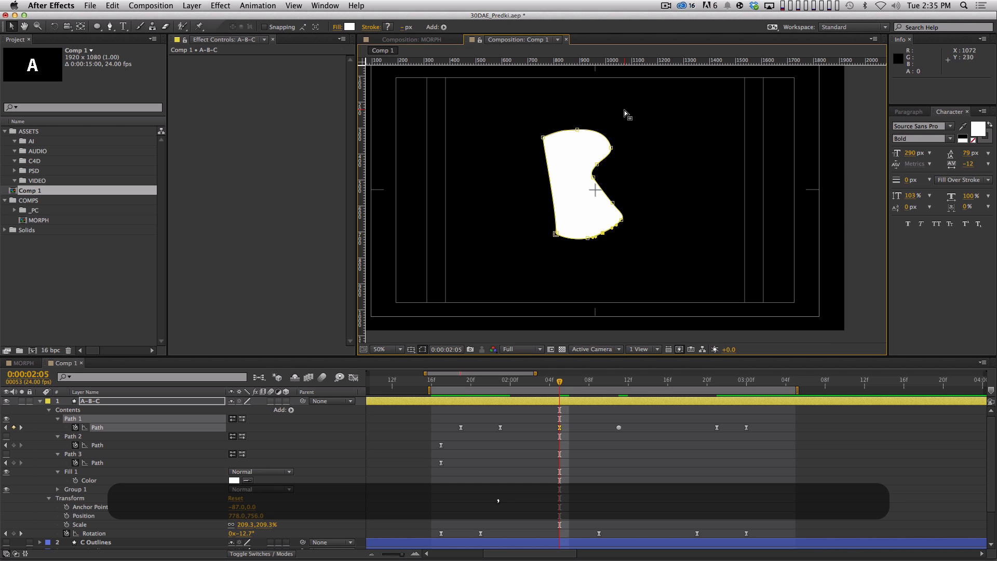
# Step: Convert the 0:00:02:05 Path 1 keyframe to Auto Bezier and play back the morph
pyautogui.moveTo(578, 292); pyautogui.dragTo(568, 293)
pyautogui.press('0')
pyautogui.press('space')
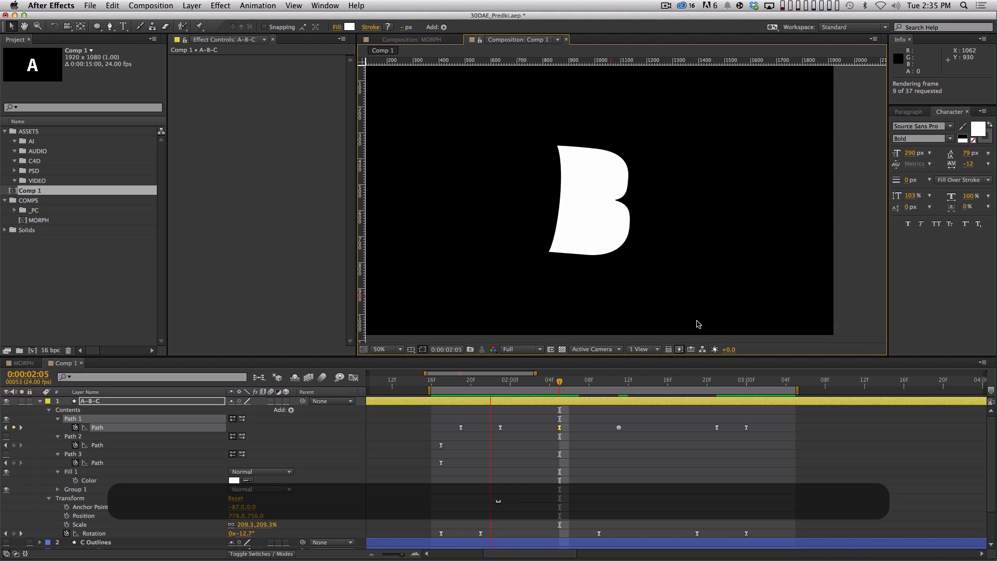
pyautogui.press('space')
pyautogui.keyDown('super'); pyautogui.click(559, 428); pyautogui.keyUp('super')
pyautogui.press('0')
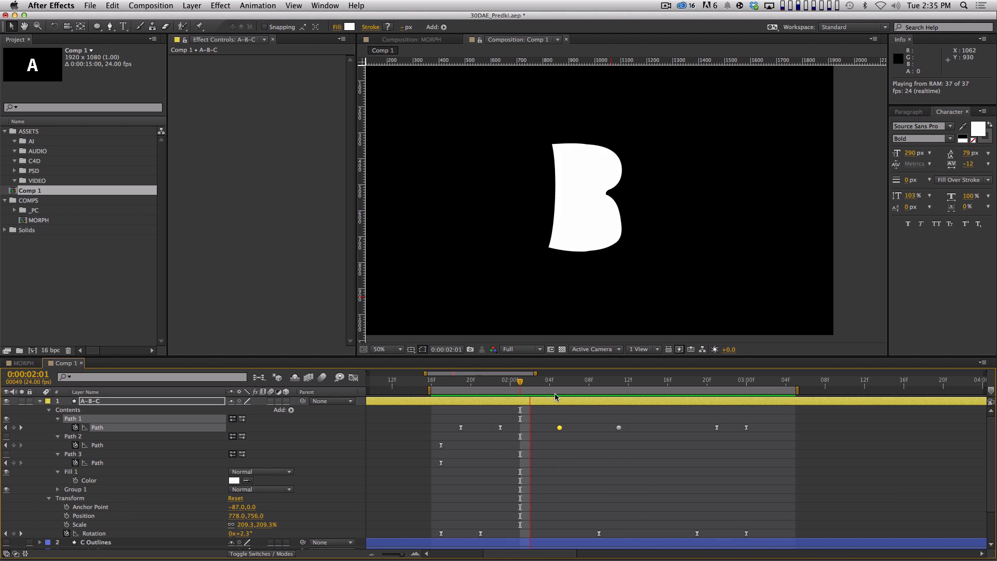
pyautogui.press('space')
# Step: Examine the in-between shapes frame by frame up to 0:00:02:17 and back to 0:00:02:11, and clear the selection
pyautogui.press('pagedown')
pyautogui.press('pagedown')
pyautogui.press('pagedown')
pyautogui.press('pagedown')
pyautogui.press('pagedown')
pyautogui.press('pagedown')
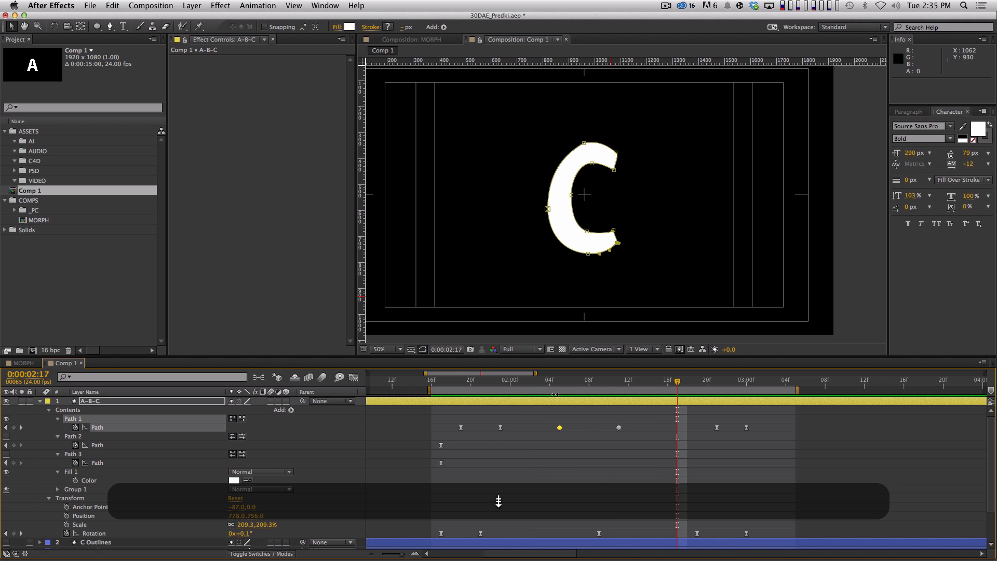
pyautogui.press('pageup')
pyautogui.press('pageup')
pyautogui.press('pageup')
pyautogui.press('pageup')
pyautogui.press('pageup')
pyautogui.press('pageup')
pyautogui.press('pageup')
pyautogui.press('pageup')
pyautogui.press('pageup')
pyautogui.press('pageup')
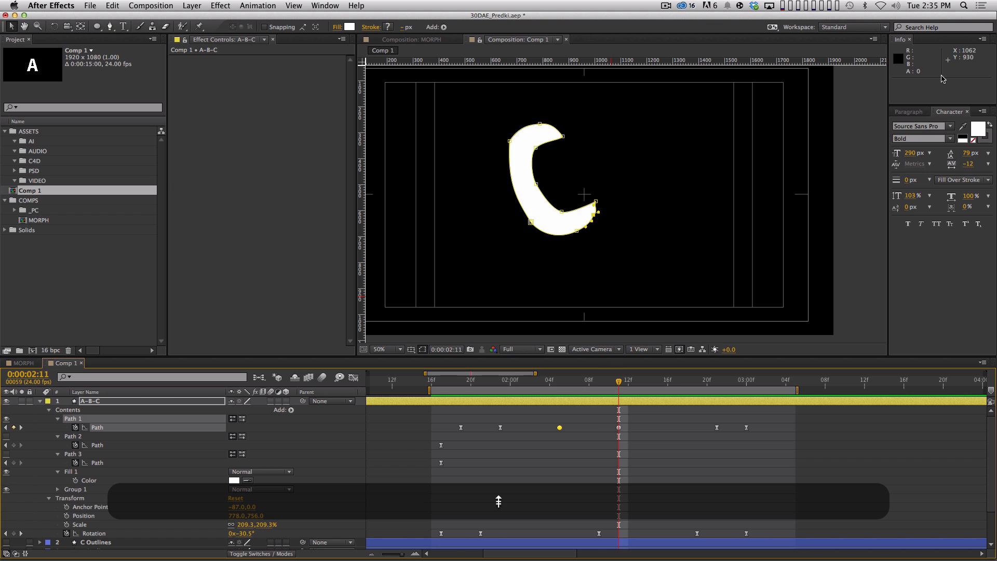
pyautogui.press('pagedown')
pyautogui.press('pagedown')
pyautogui.press('pagedown')
pyautogui.press('pagedown')
pyautogui.press('pagedown')
pyautogui.press('pageup')
pyautogui.press('shift+super+a')
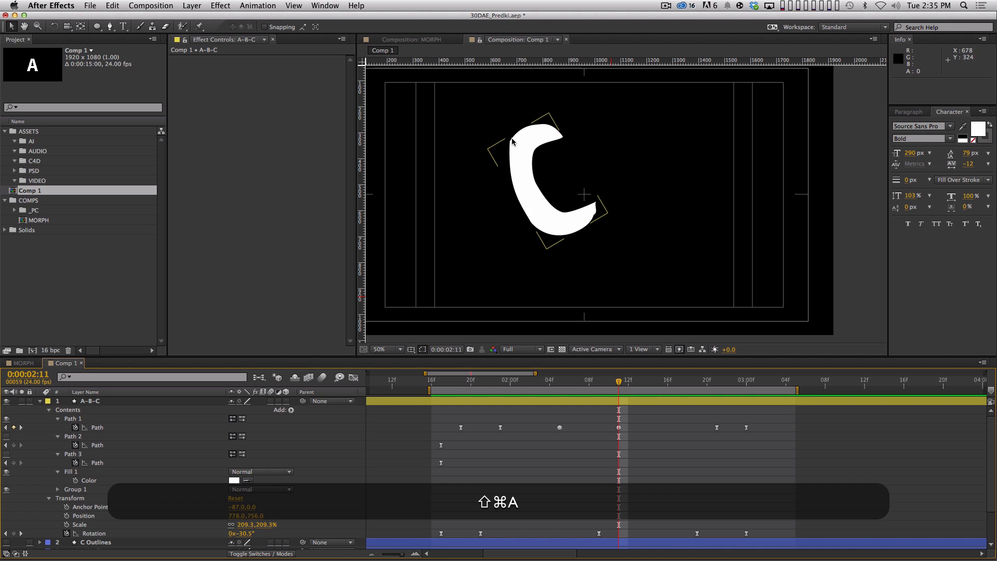
# Step: At 0:00:02:11, adjust the lower handle of Path 1's upper-left vertex to reshape the C's outer edge, and play back the morph
pyautogui.press('.')
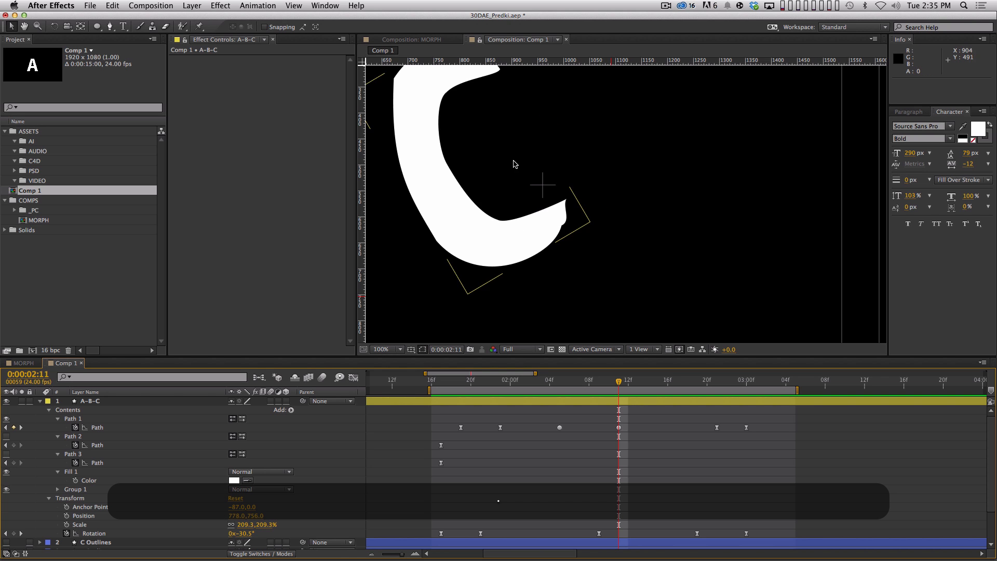
pyautogui.press('space')
pyautogui.moveTo(512, 220); pyautogui.dragTo(586, 284)
pyautogui.click(618, 428)
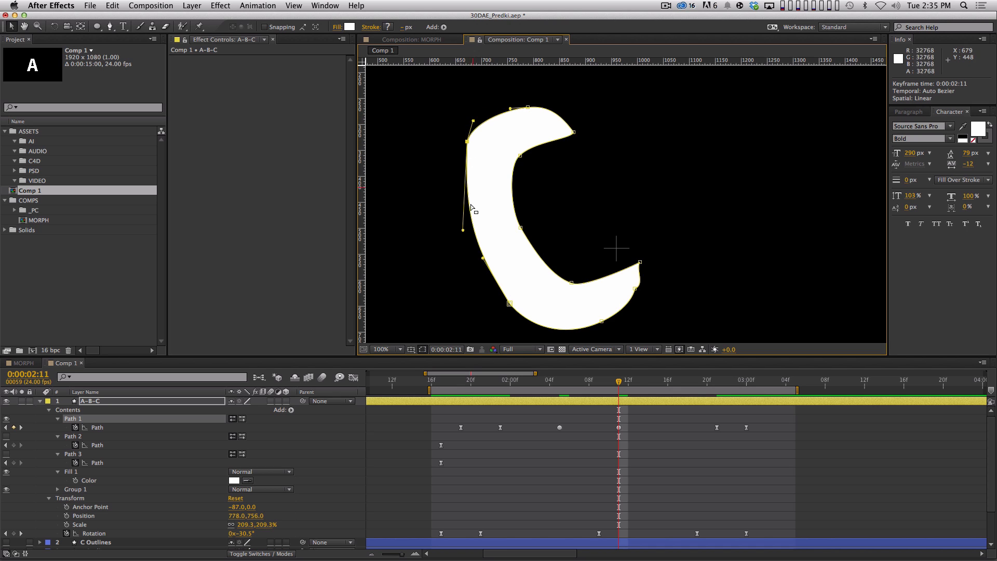
pyautogui.moveTo(463, 229); pyautogui.dragTo(453, 218)
pyautogui.press('super+shift+a')
pyautogui.press(',')
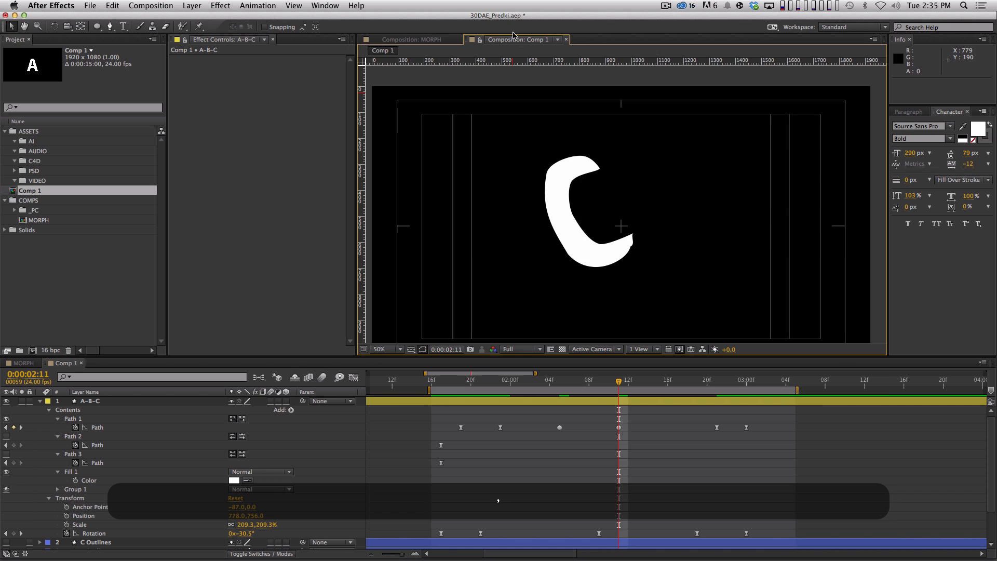
pyautogui.press('KP_0')
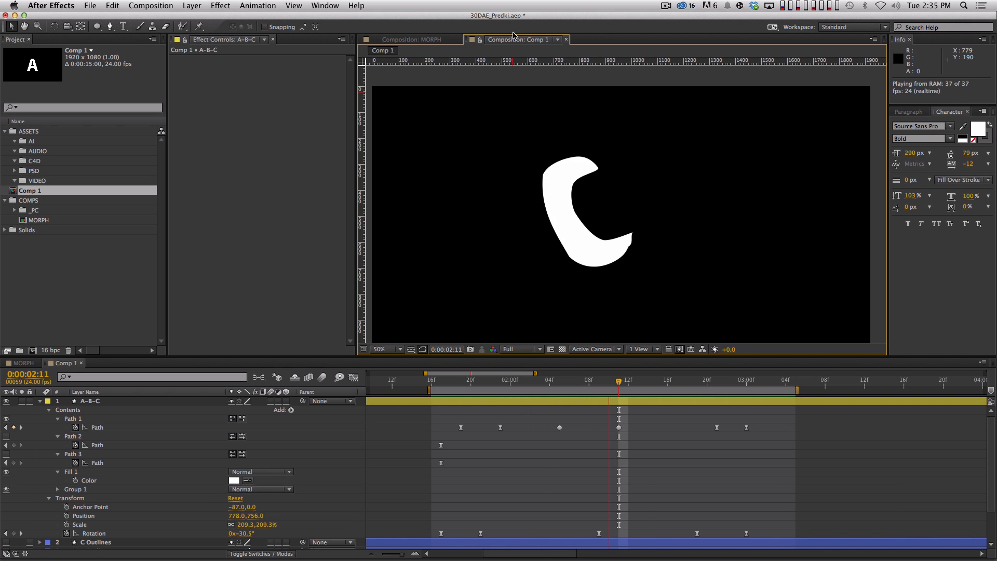
pyautogui.press("'")
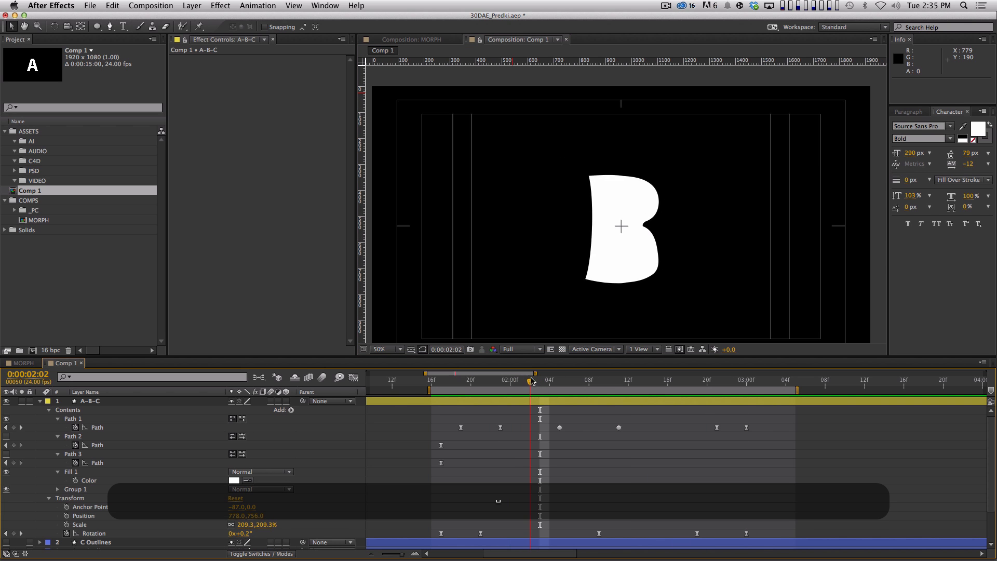
# Step: At 0:00:02:05, adjust Path 1's upper-left vertex slightly outward and down with the Pen tool, and play back the morph
pyautogui.click(571, 378)
pyautogui.moveTo(571, 378)
pyautogui.mouseDown()
pyautogui.moveTo(602, 380)
pyautogui.moveTo(560, 380)
pyautogui.mouseUp()
pyautogui.click(559, 428)
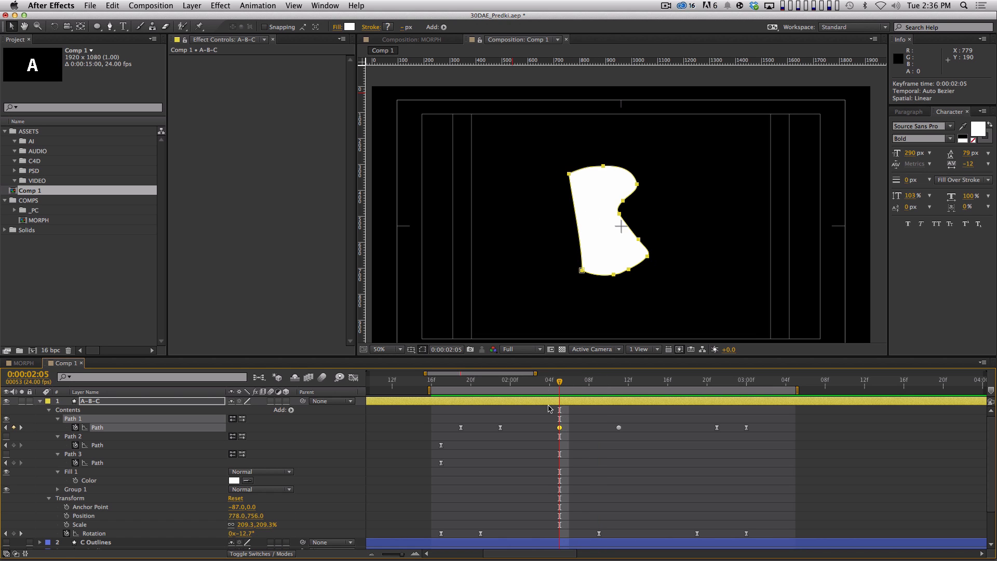
pyautogui.press('g')
pyautogui.moveTo(569, 174); pyautogui.dragTo(565, 182)
pyautogui.press('super+shift+a')
pyautogui.press('KP_0')
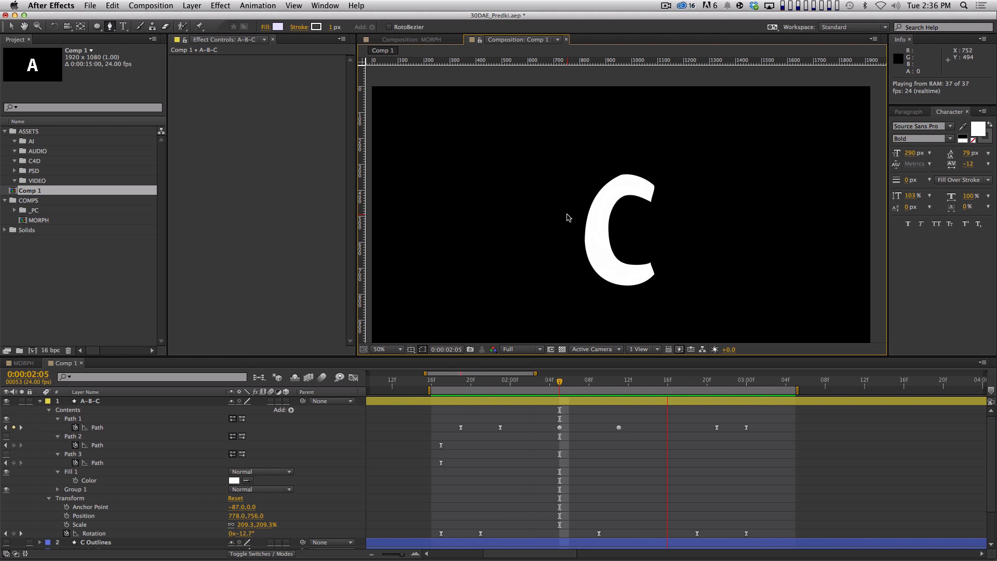
pyautogui.press('space')
# Step: Make Path 2 and Path 3 visible and shift the work area to 0:00:01:15–0:00:03:03, scrubbing through the morph up to 0:00:02:09
pyautogui.press(',')
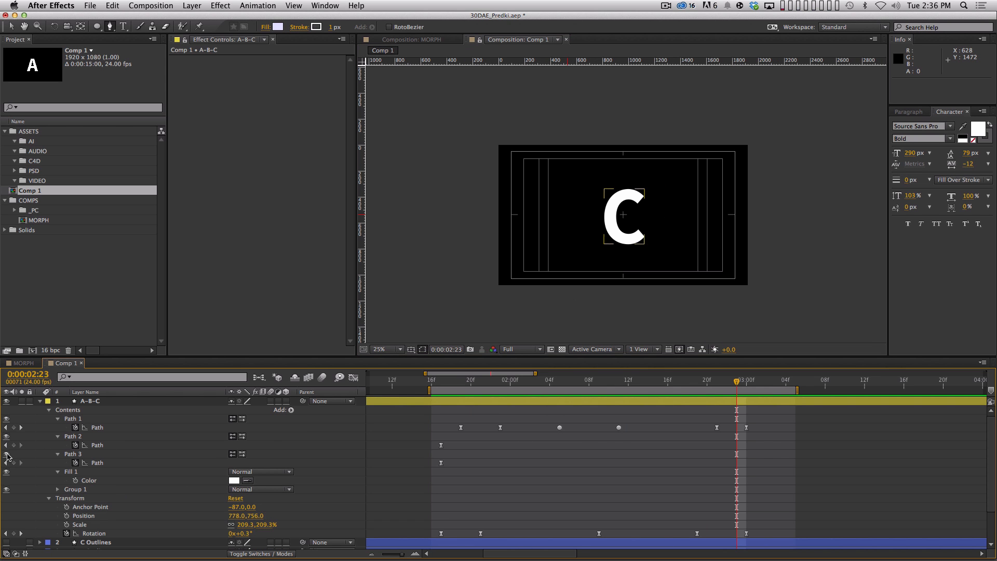
pyautogui.moveTo(459, 375); pyautogui.dragTo(557, 416)
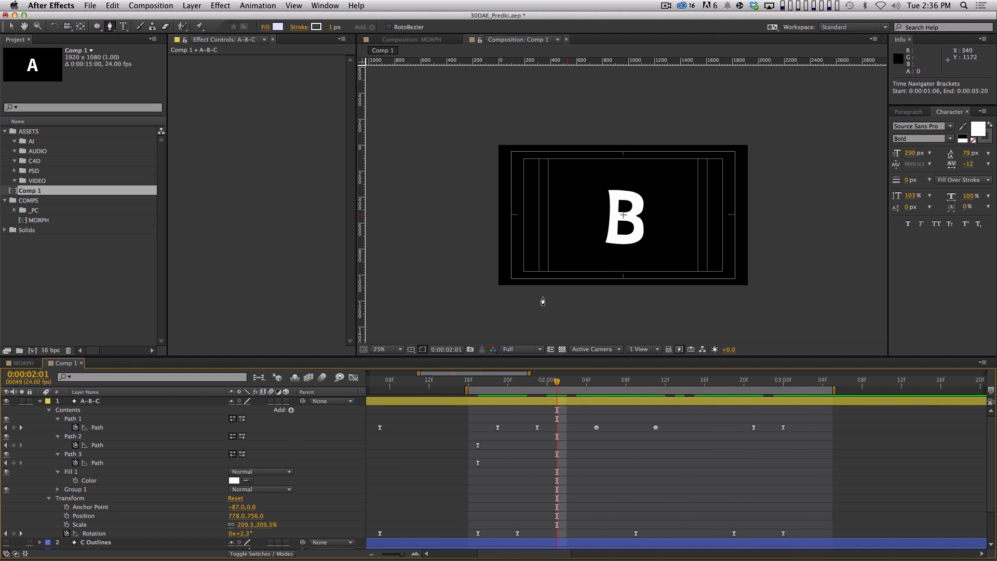
pyautogui.press('.')
pyautogui.moveTo(494, 390)
pyautogui.mouseDown()
pyautogui.moveTo(474, 383)
pyautogui.moveTo(487, 383)
pyautogui.mouseUp()
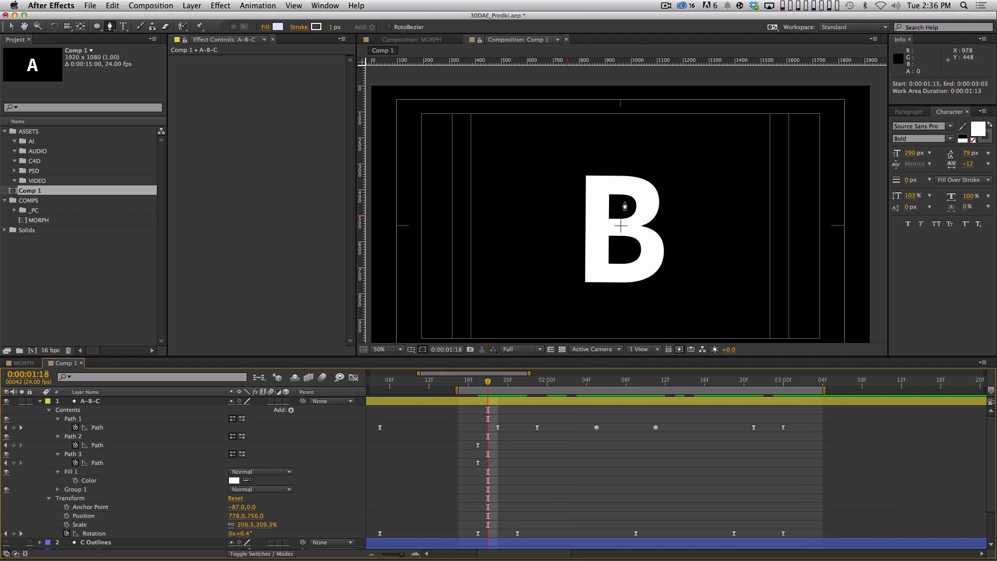
pyautogui.moveTo(488, 383); pyautogui.dragTo(640, 401)
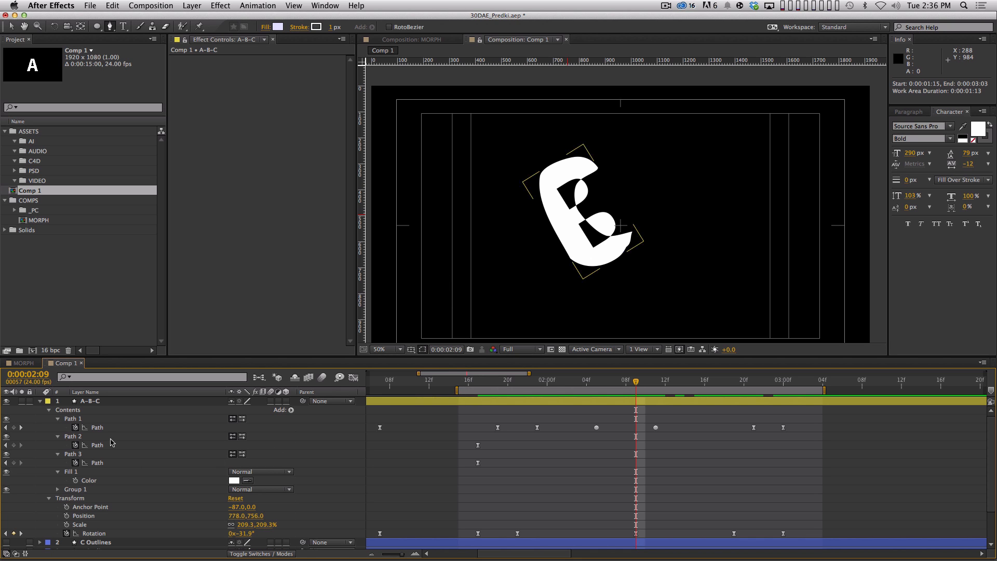
# Step: Move the Path 2 and Path 3 keyframes to 0:00:01:19, in line with the Path 1 keyframe
pyautogui.click(97, 427)
pyautogui.click(436, 475)
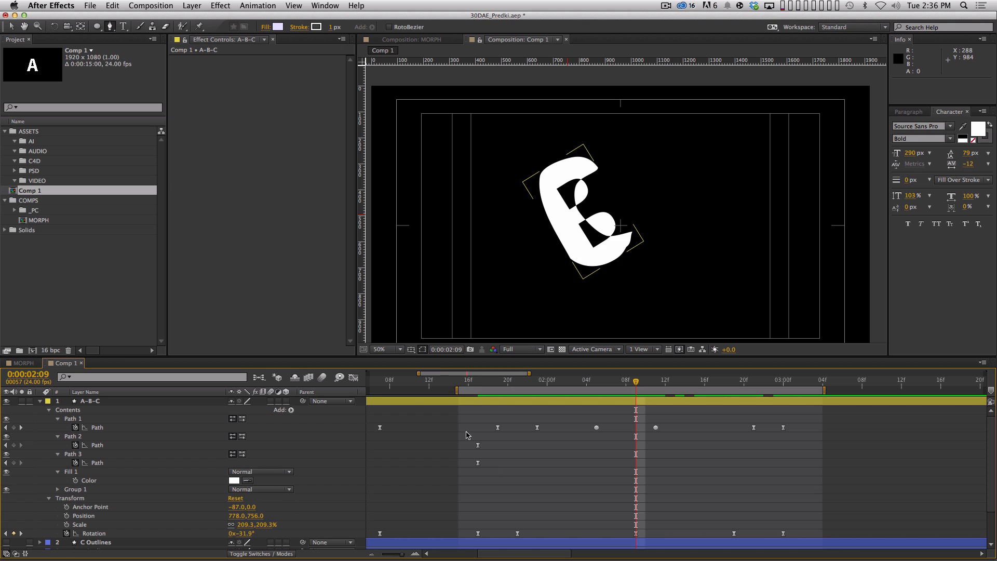
pyautogui.keyDown('shift'); pyautogui.click(478, 384); pyautogui.keyUp('shift')
pyautogui.moveTo(428, 389); pyautogui.dragTo(497, 389)
pyautogui.moveTo(480, 462); pyautogui.dragTo(497, 463)
pyautogui.click(492, 445)
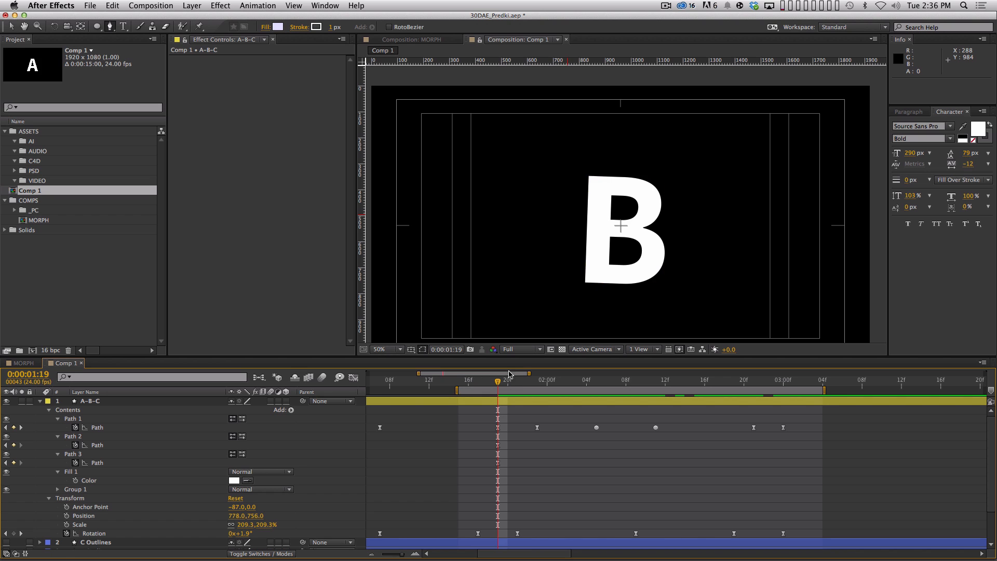
# Step: At 0:00:01:23, add Path 2 and Path 3 keyframes by nudging both B counters slightly right and down
pyautogui.moveTo(499, 383); pyautogui.dragTo(541, 392)
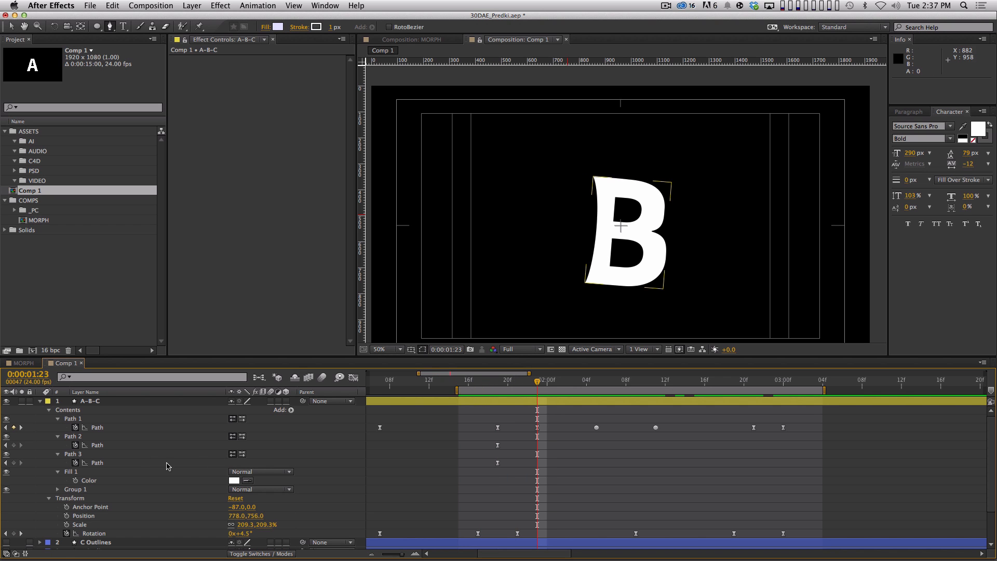
pyautogui.click(99, 445)
pyautogui.keyDown('shift'); pyautogui.click(101, 462); pyautogui.keyUp('shift')
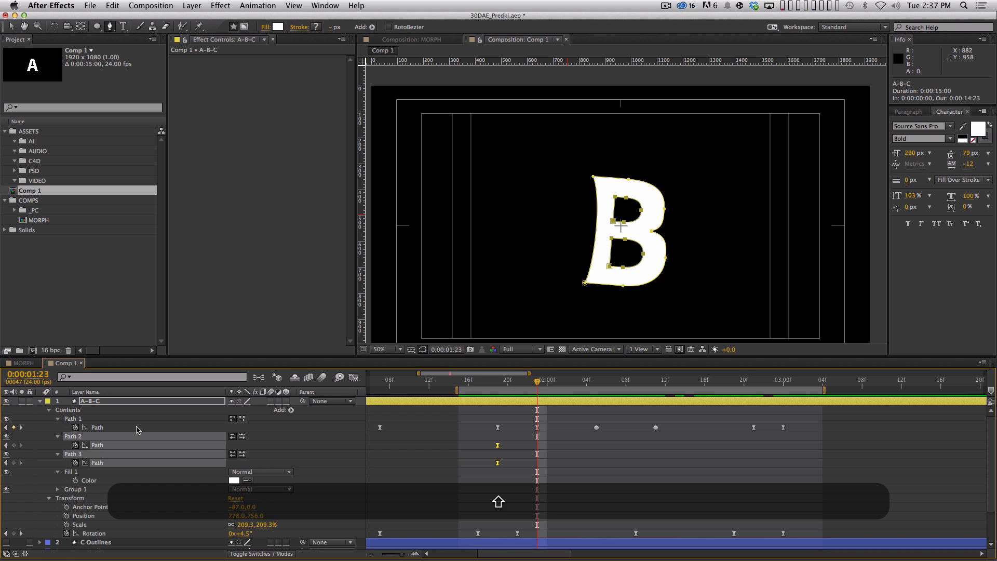
pyautogui.hotkey('shift', 'Right')
pyautogui.press('Right')
pyautogui.press('Down')
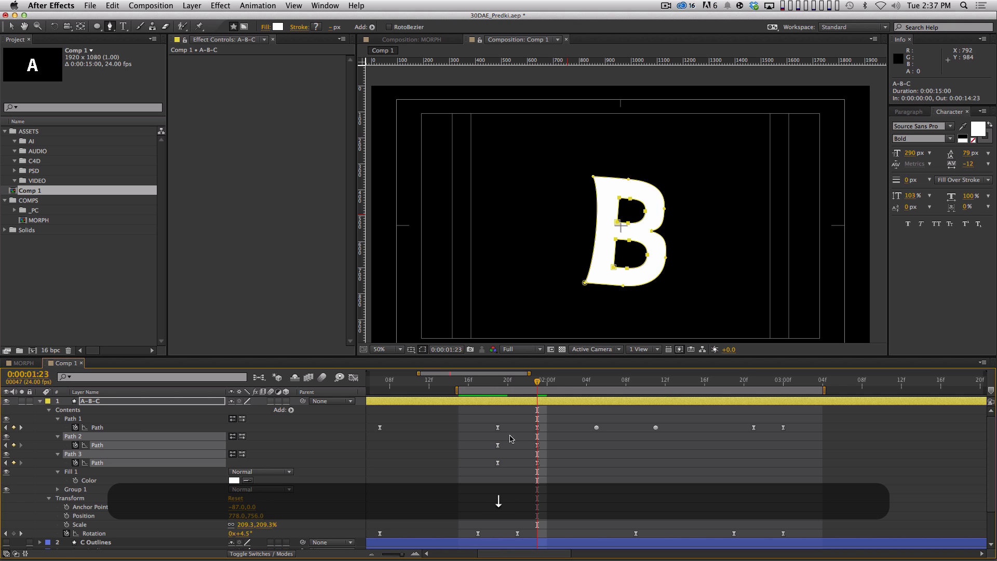
# Step: At 0:00:02:12, free-transform Path 2 into a thin slanted sliver inside the upper part of the C stroke
pyautogui.click(475, 382)
pyautogui.moveTo(481, 382); pyautogui.dragTo(665, 398)
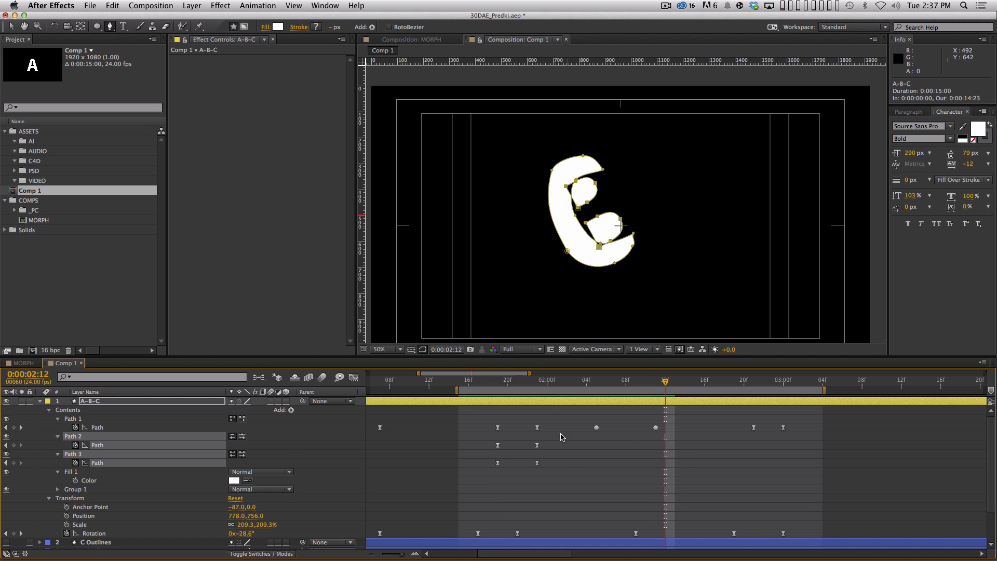
pyautogui.click(550, 463)
pyautogui.click(108, 443)
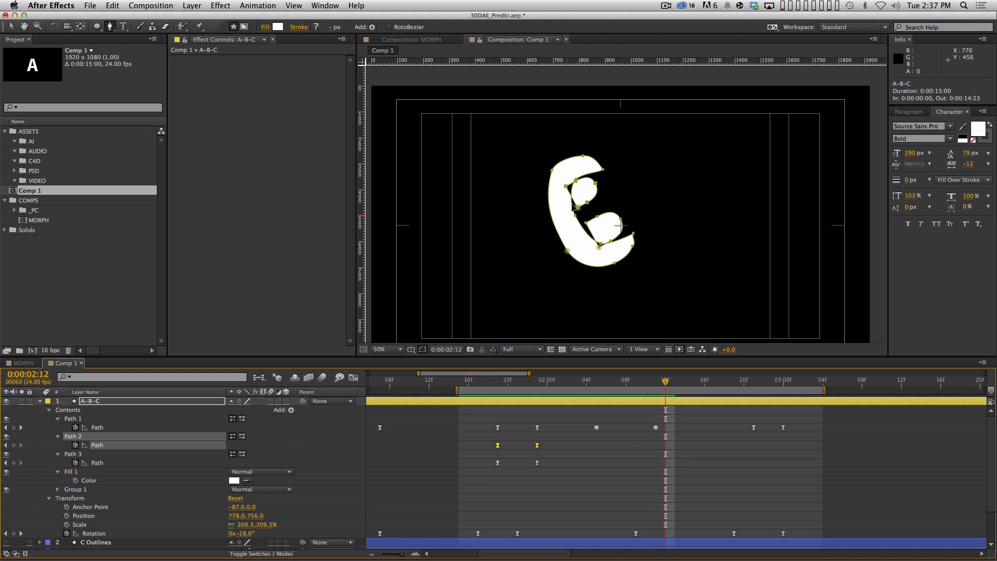
pyautogui.press('.')
pyautogui.moveTo(544, 200); pyautogui.dragTo(574, 220)
pyautogui.press('v')
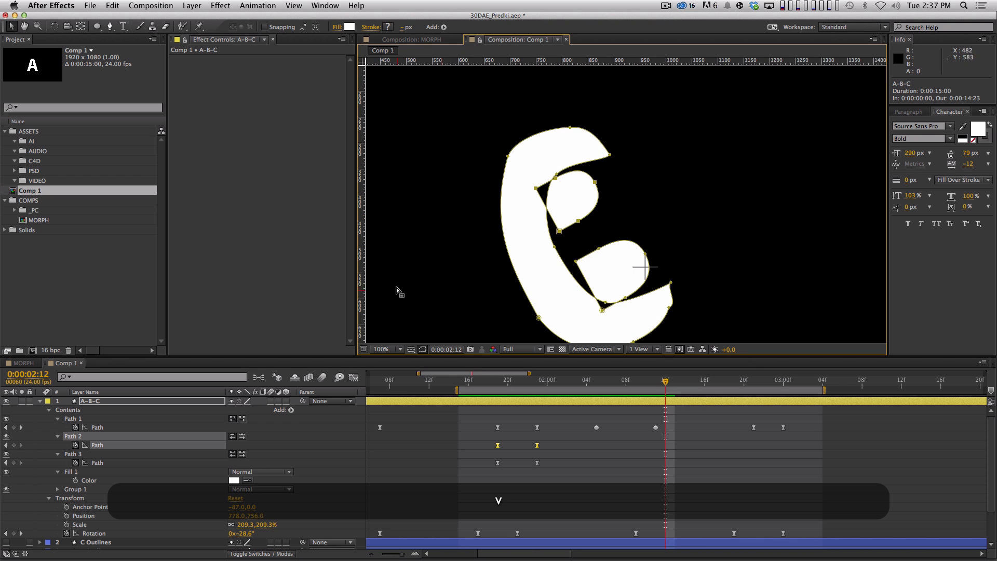
pyautogui.doubleClick(559, 231)
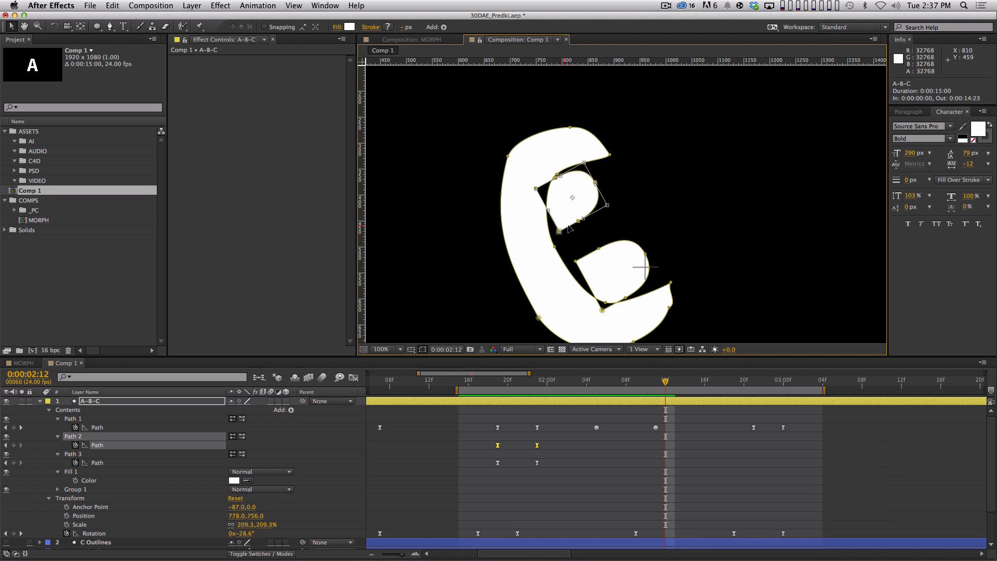
pyautogui.moveTo(585, 218)
pyautogui.mouseDown()
pyautogui.moveTo(550, 153)
pyautogui.moveTo(524, 165)
pyautogui.moveTo(596, 216)
pyautogui.mouseUp()
pyautogui.press('KP_Enter')
pyautogui.press('.')
pyautogui.press('space')
pyautogui.moveTo(512, 155); pyautogui.dragTo(481, 176)
pyautogui.doubleClick(523, 158)
pyautogui.press('KP_Enter')
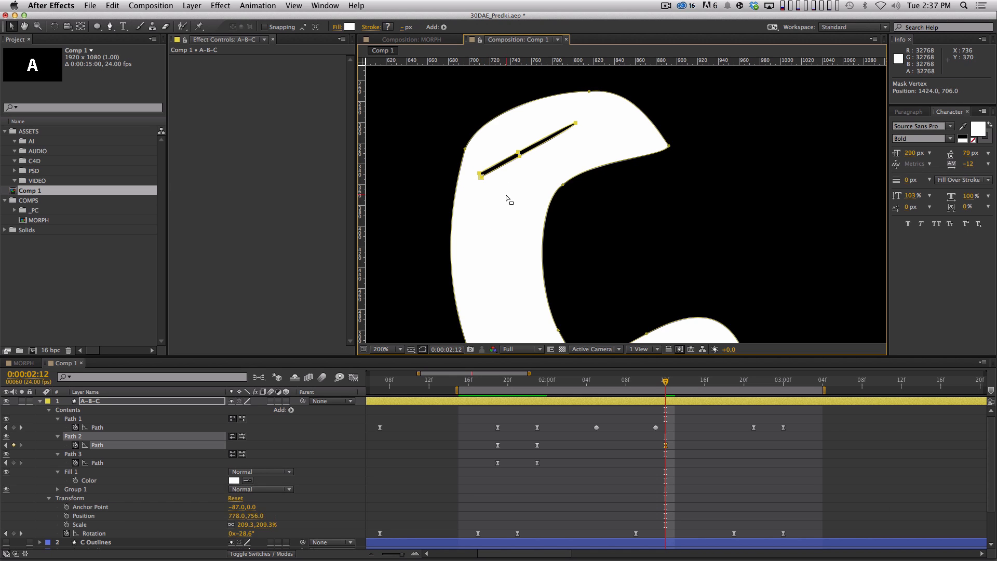
# Step: Move the Path 2 sliver's lower-end and middle vertices so it bends along the C's upper curve
pyautogui.moveTo(480, 178); pyautogui.dragTo(483, 180)
pyautogui.moveTo(519, 152); pyautogui.dragTo(514, 151)
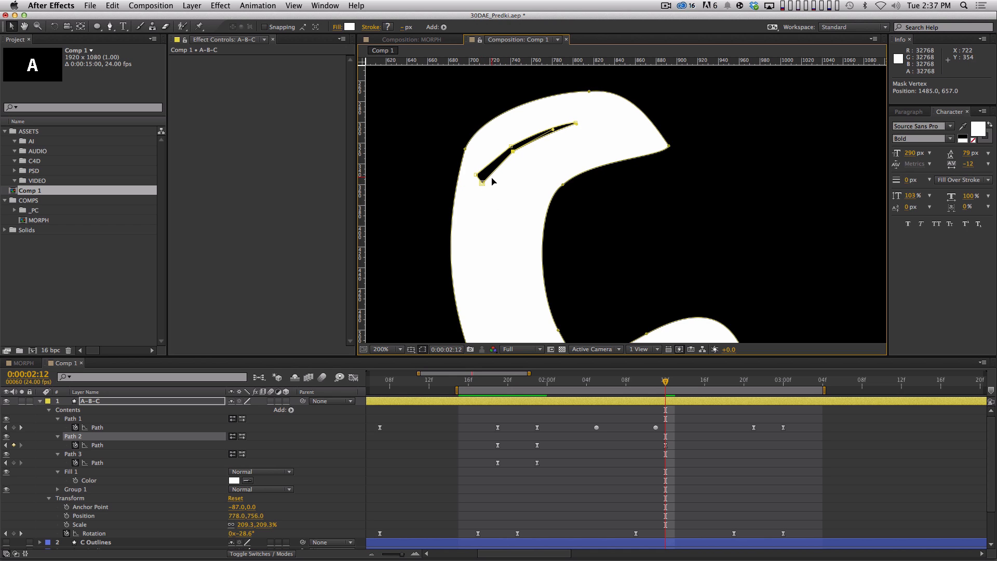
pyautogui.moveTo(483, 183); pyautogui.dragTo(480, 181)
pyautogui.click(512, 152)
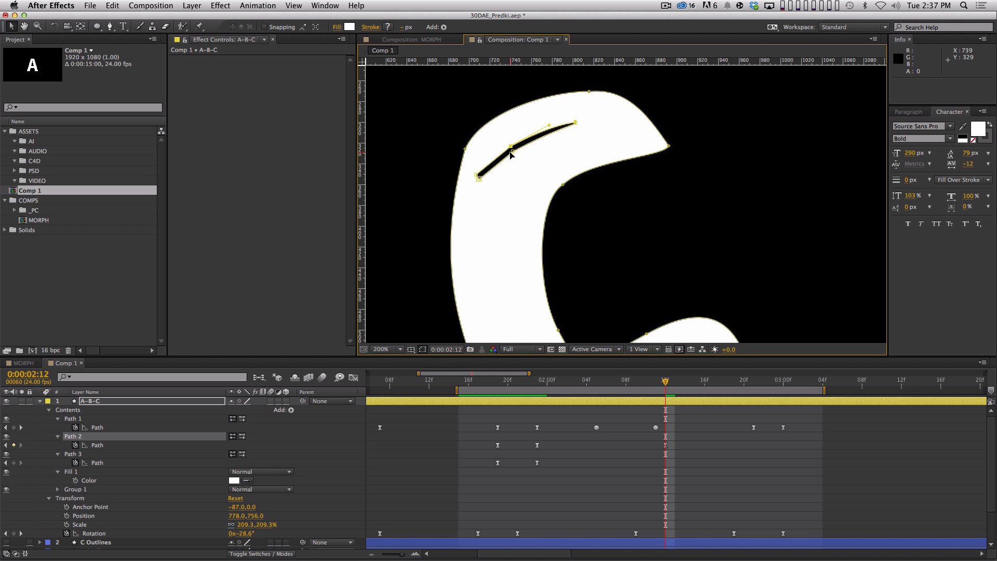
# Step: Curve the Path 2 sliver into a smooth, thin arc with the Pen tool and pull its upper-right end inward
pyautogui.hotkey('alt', 'g')
pyautogui.moveTo(512, 151)
pyautogui.mouseDown()
pyautogui.moveTo(531, 136)
pyautogui.moveTo(509, 151)
pyautogui.moveTo(522, 154)
pyautogui.moveTo(503, 145)
pyautogui.mouseUp()
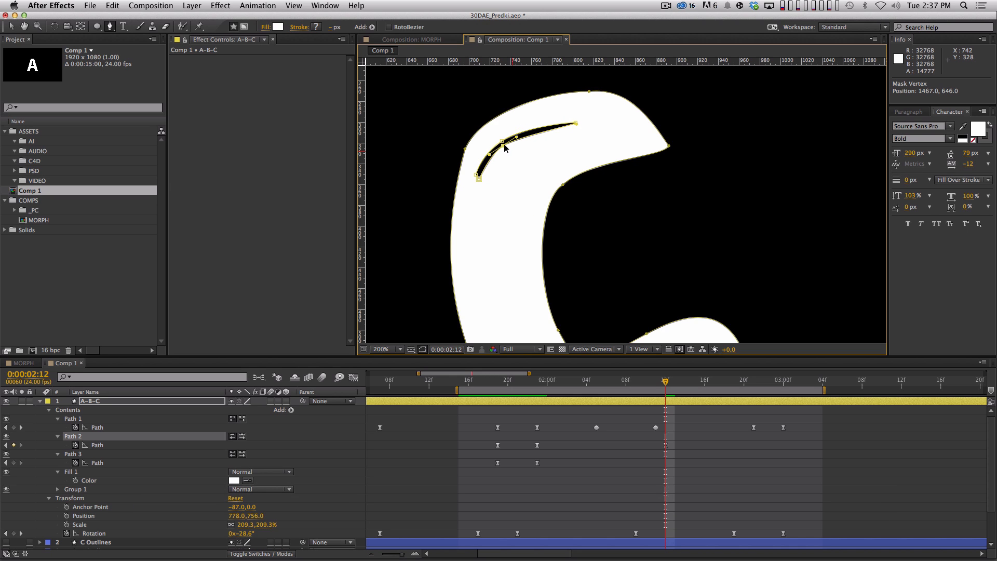
pyautogui.moveTo(576, 124); pyautogui.dragTo(556, 128)
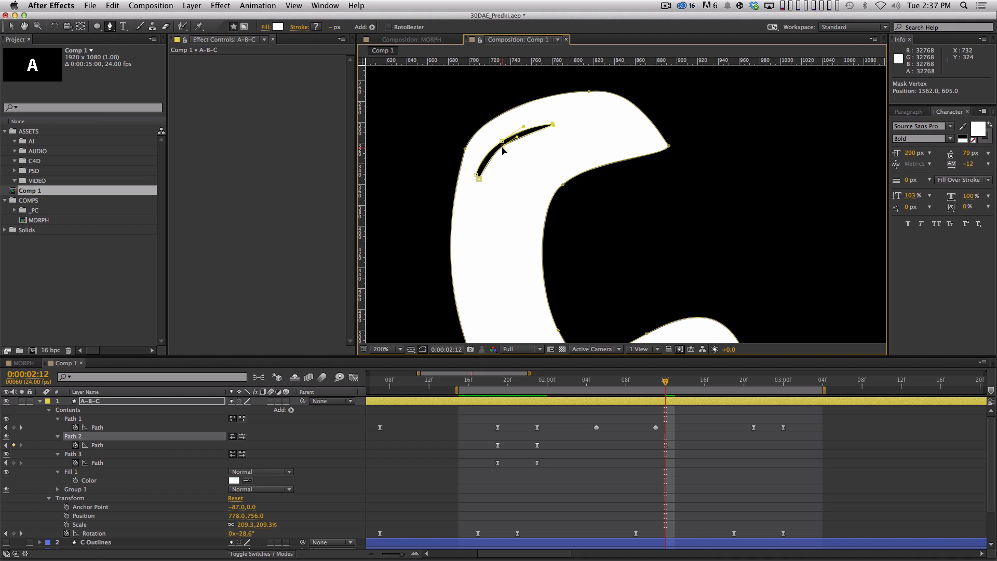
pyautogui.moveTo(502, 148); pyautogui.dragTo(502, 144)
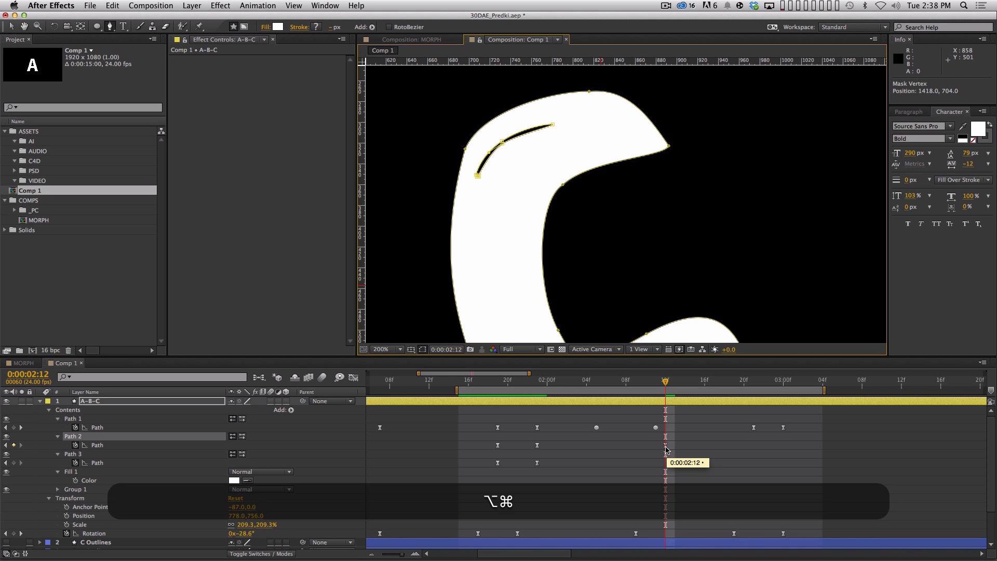
# Step: Convert the 0:00:02:12 Path 2 keyframe to Hold, and at 0:00:02:13 move Path 2 off the letter into the black background
pyautogui.keyDown('alt'); pyautogui.keyDown('super'); pyautogui.click(666, 447); pyautogui.keyUp('super'); pyautogui.keyUp('alt')
pyautogui.press('pagedown')
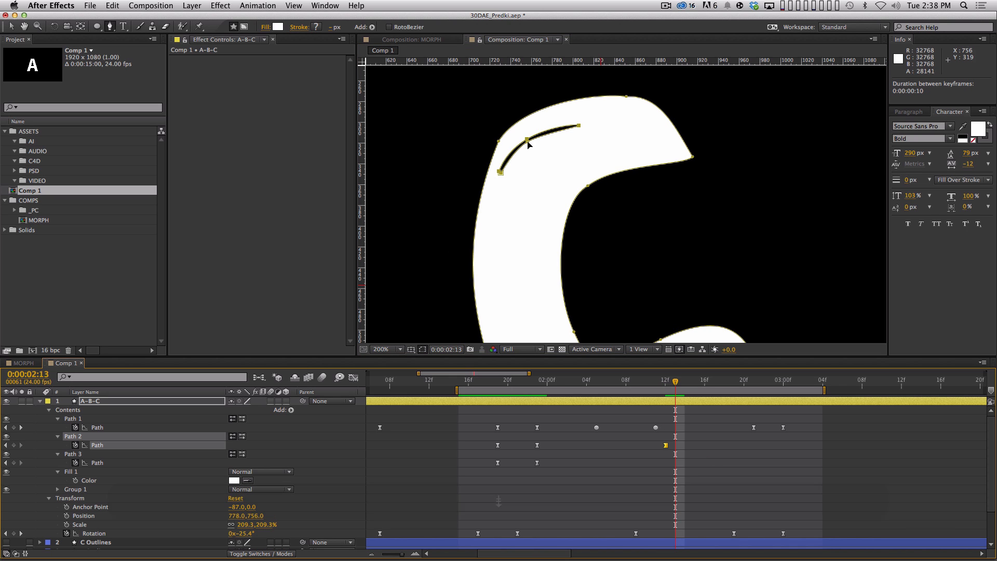
pyautogui.press('v')
pyautogui.moveTo(529, 145); pyautogui.dragTo(406, 85)
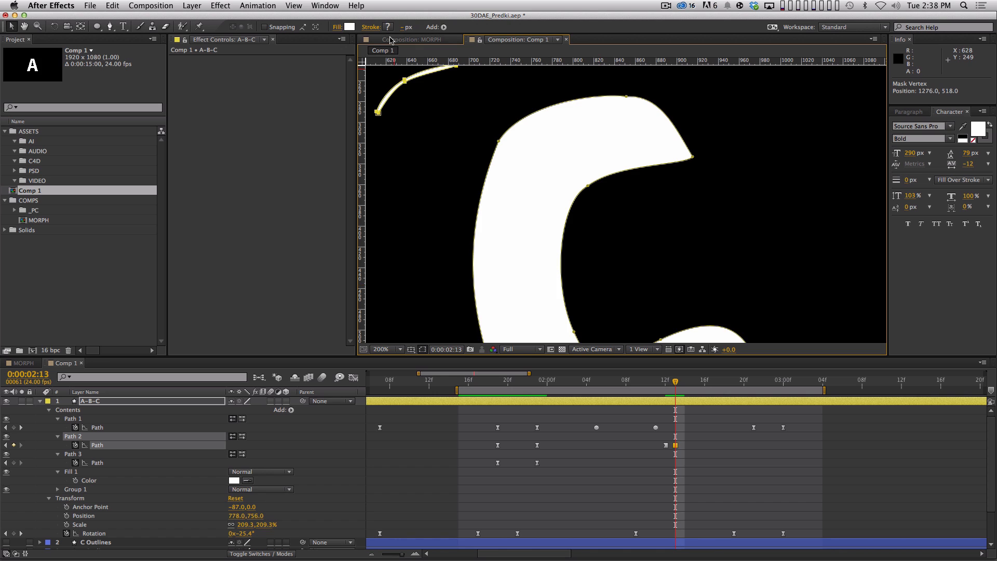
pyautogui.press(',')
pyautogui.press(',')
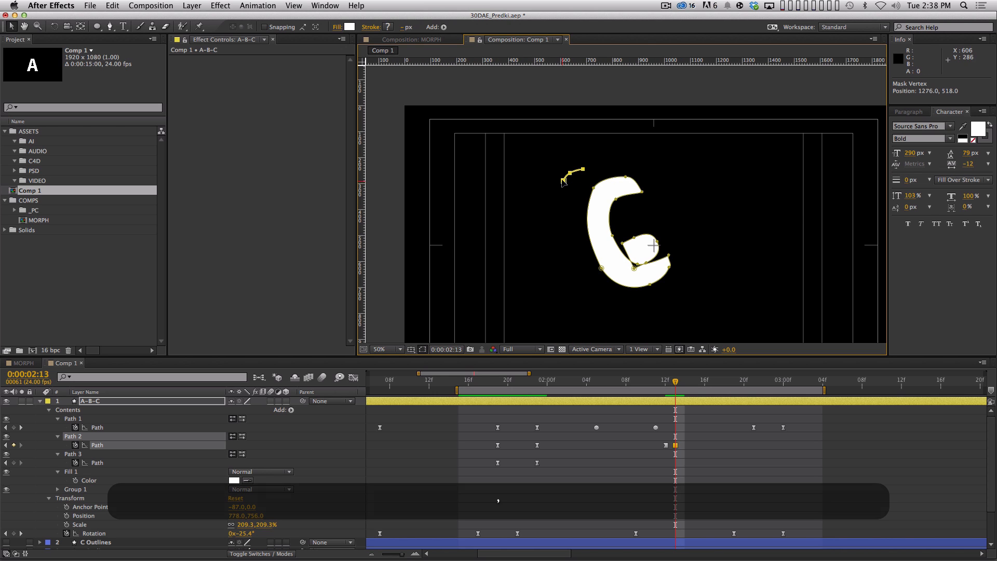
# Step: Play back the morph and move the last two Path 2 keyframes earlier to 0:00:02:10 and 0:00:02:11, previewing the new timing
pyautogui.press('pageup')
pyautogui.press('pageup')
pyautogui.press('pageup')
pyautogui.press('pageup')
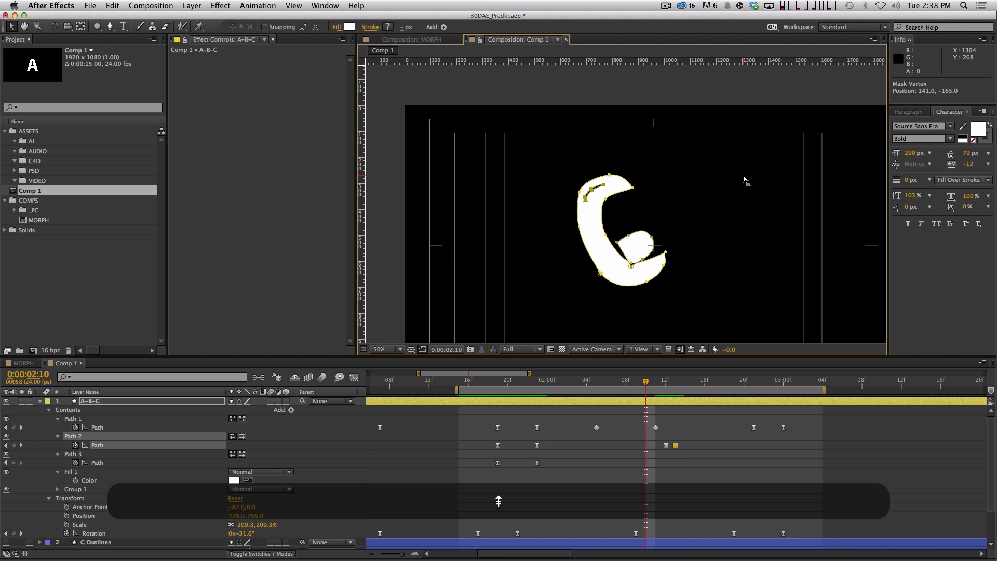
pyautogui.press('KP_0')
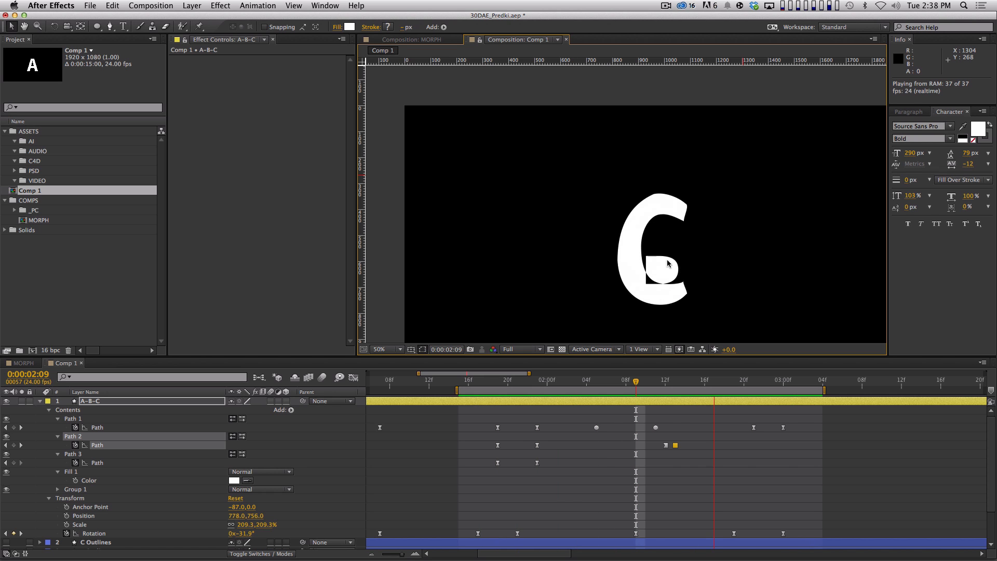
pyautogui.press('space')
pyautogui.moveTo(640, 439)
pyautogui.mouseDown()
pyautogui.moveTo(695, 462)
pyautogui.moveTo(631, 445)
pyautogui.mouseUp()
pyautogui.press('KP_0')
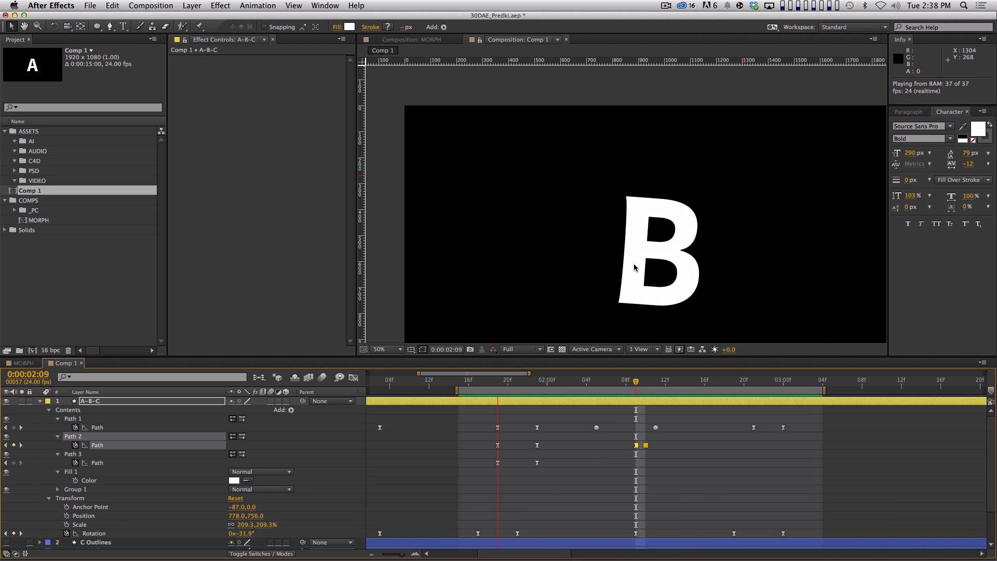
pyautogui.press('space')
pyautogui.moveTo(643, 447); pyautogui.dragTo(653, 447)
pyautogui.press('KP_0')
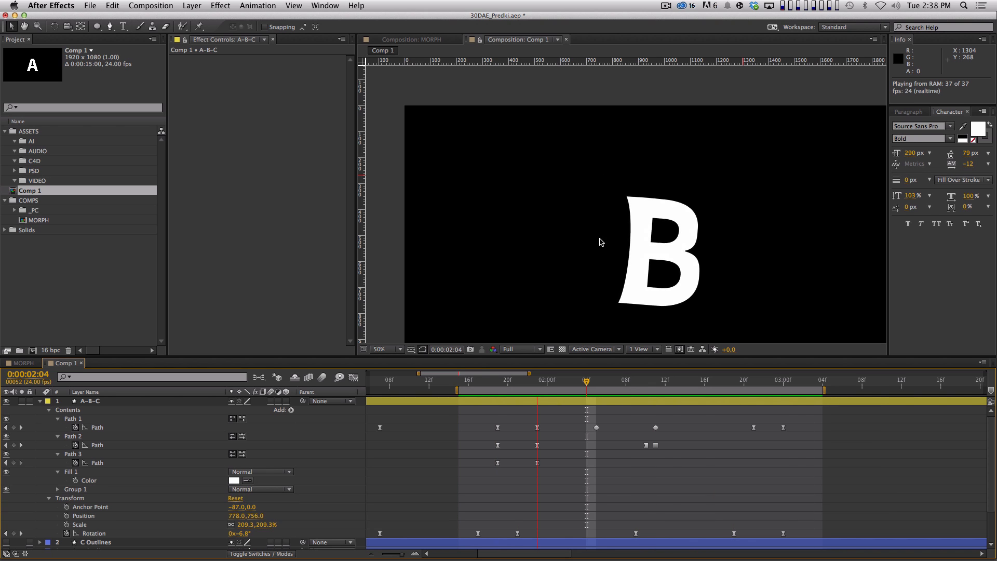
pyautogui.press('space')
# Step: At 0:00:02:10, squash and rotate Path 3 into a thin diagonal sliver inside the C's lower stroke
pyautogui.keyDown('shift'); pyautogui.click(647, 381); pyautogui.keyUp('shift')
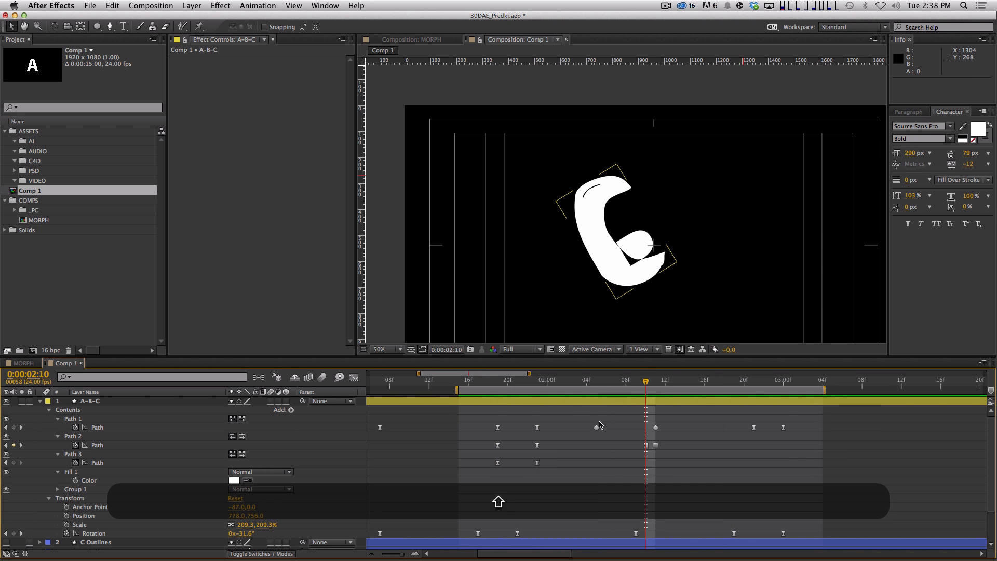
pyautogui.press('=')
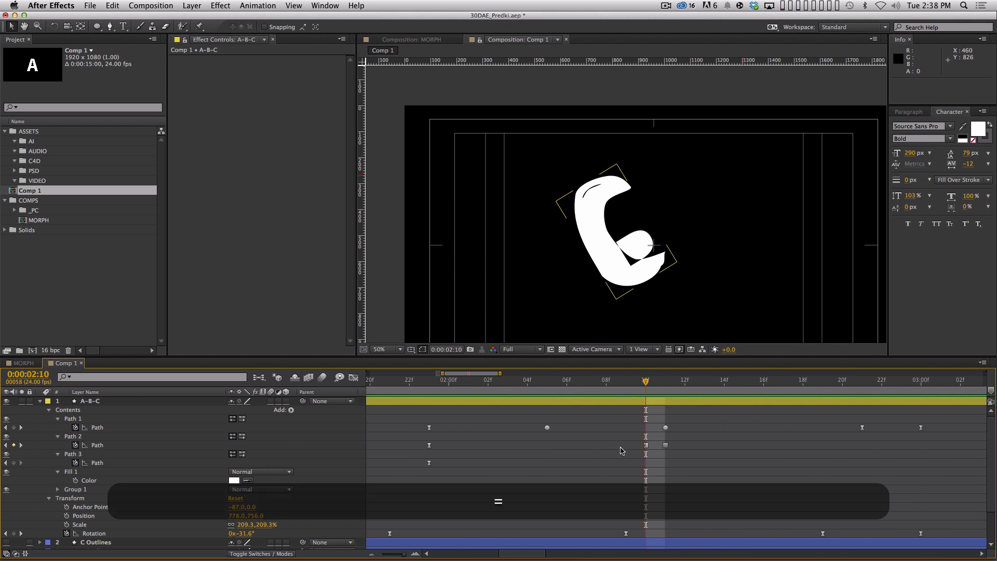
pyautogui.click(96, 463)
pyautogui.moveTo(95, 463); pyautogui.dragTo(637, 340)
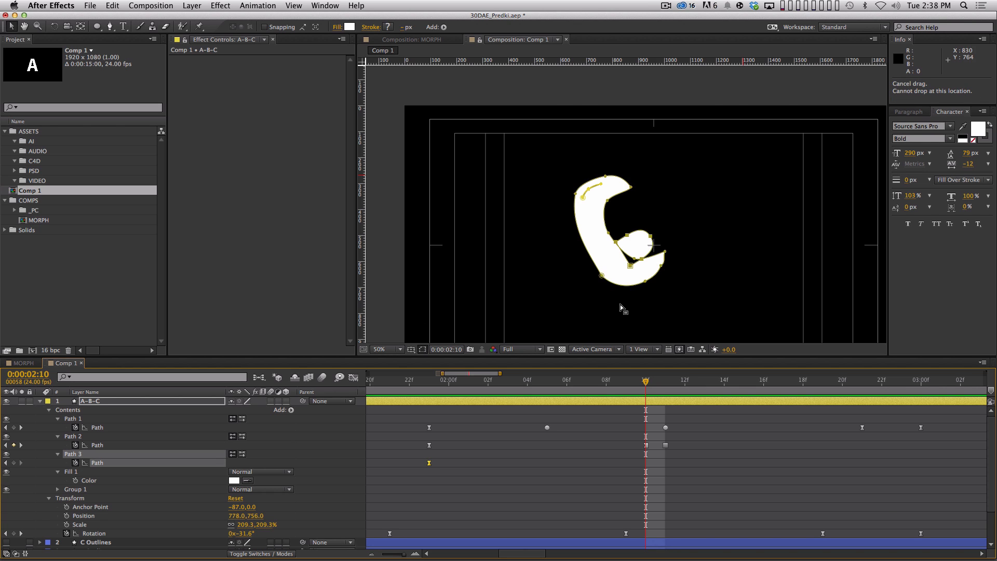
pyautogui.press('.')
pyautogui.moveTo(677, 258); pyautogui.dragTo(606, 254)
pyautogui.doubleClick(595, 182)
pyautogui.press('Return')
pyautogui.press('.')
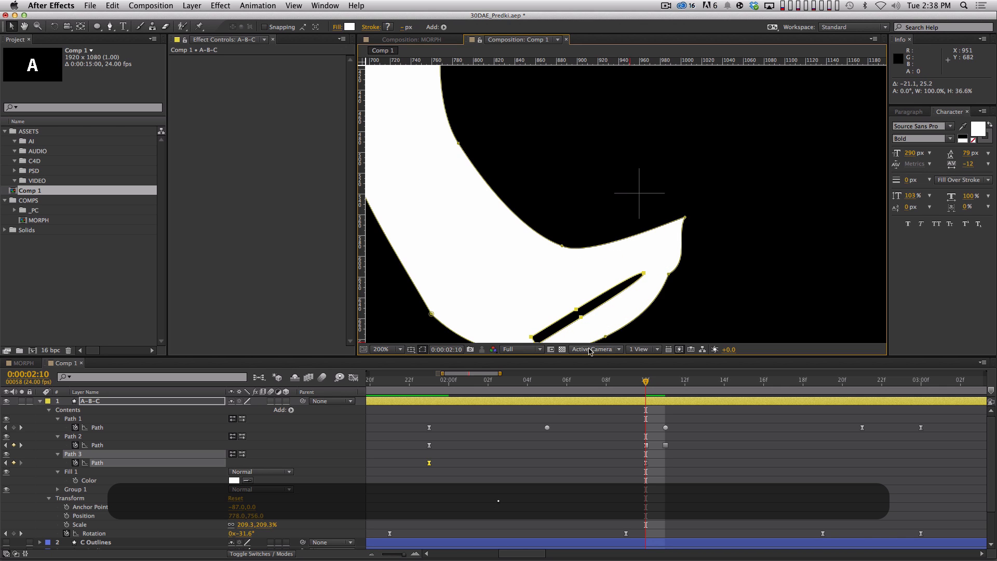
pyautogui.press('space')
pyautogui.moveTo(551, 305); pyautogui.dragTo(554, 240)
pyautogui.press('g')
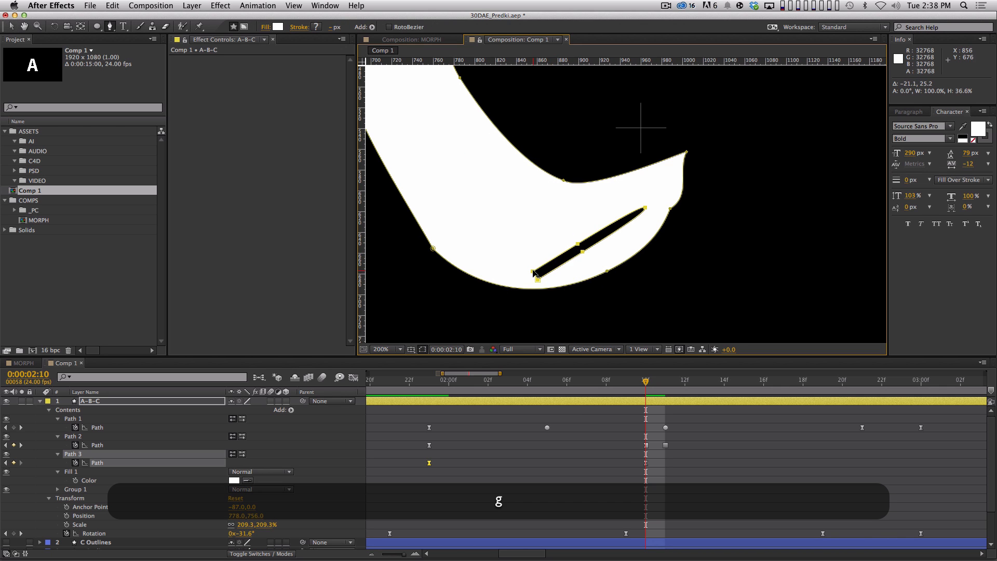
pyautogui.press('super')
pyautogui.click(574, 258)
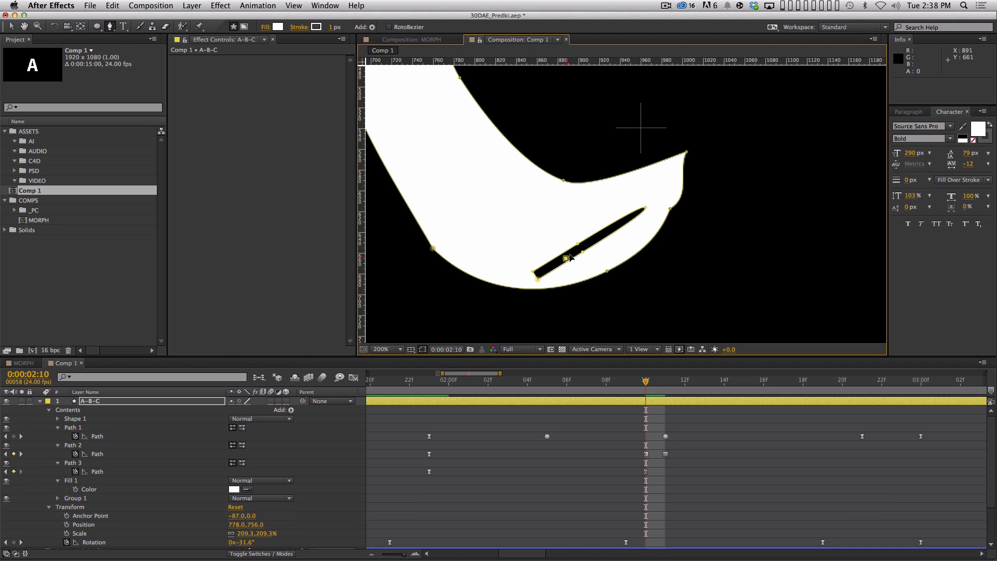
pyautogui.press('super+z')
pyautogui.press('super+z')
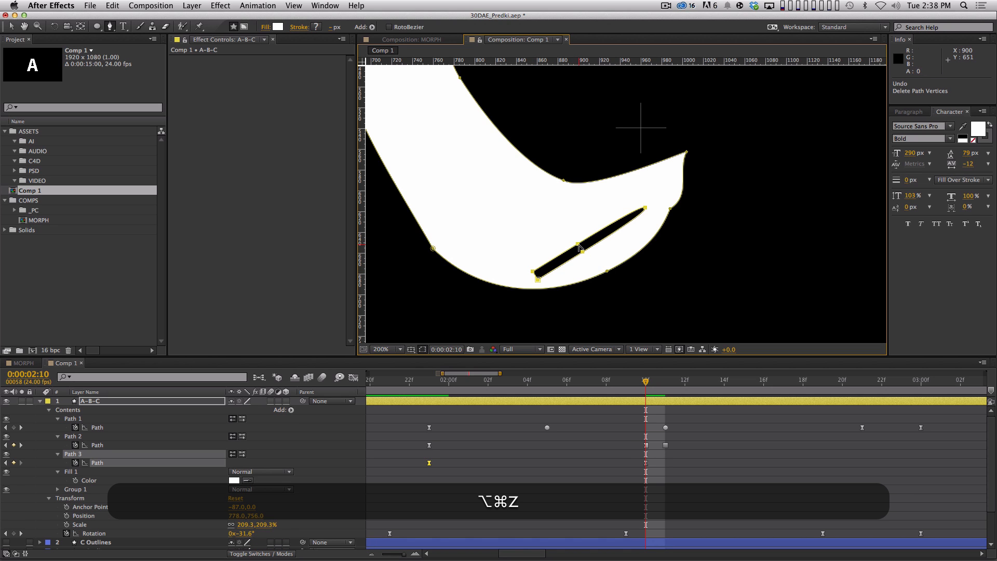
# Step: Bend the Path 3 sliver along the C's lower curve by reshaping its middle and lower-end vertices, and pull its upper-right end inward
pyautogui.moveTo(578, 244)
pyautogui.mouseDown()
pyautogui.moveTo(583, 227)
pyautogui.moveTo(591, 235)
pyautogui.mouseUp()
pyautogui.press('Down')
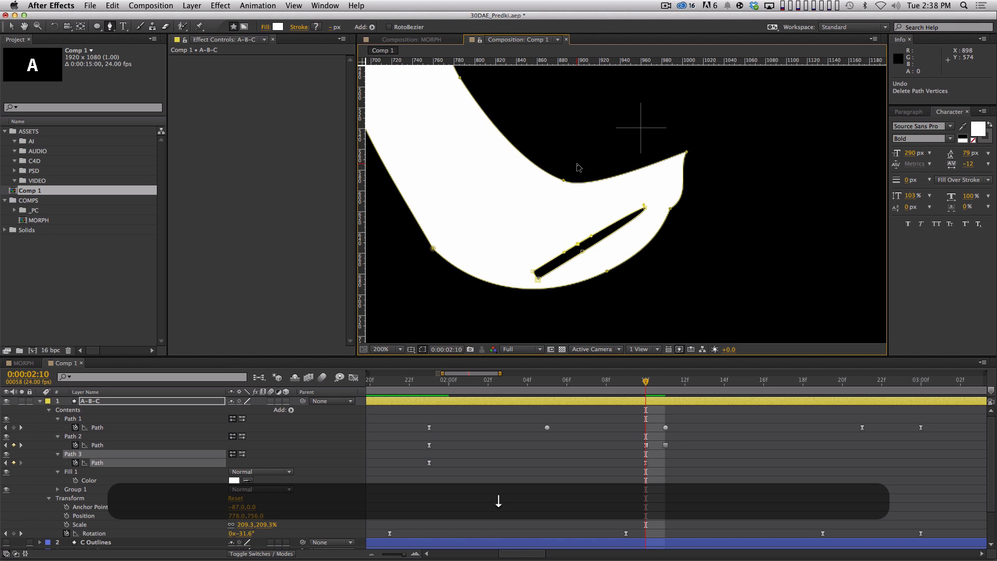
pyautogui.press('v')
pyautogui.press('super+v')
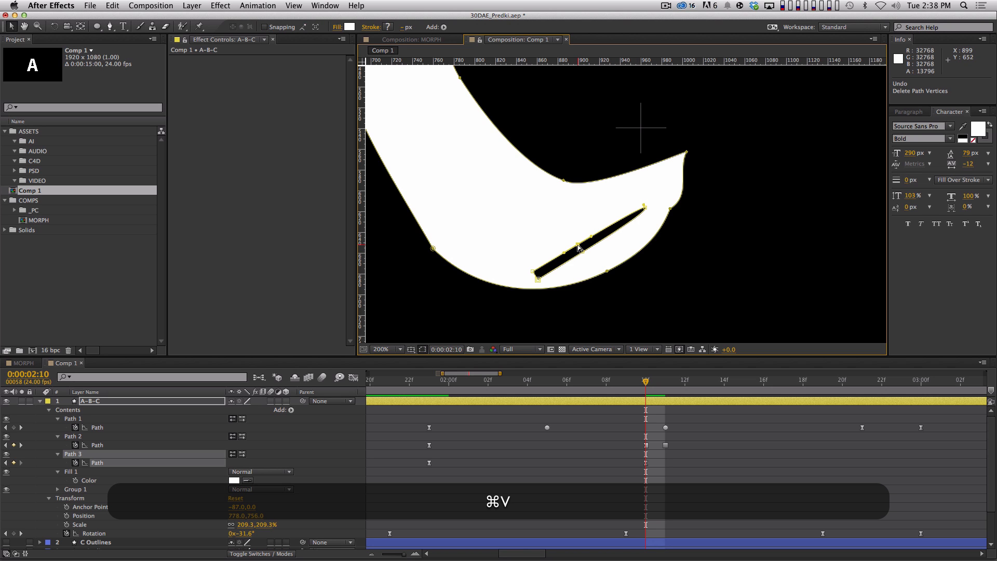
pyautogui.moveTo(584, 252); pyautogui.dragTo(536, 275)
pyautogui.press('g')
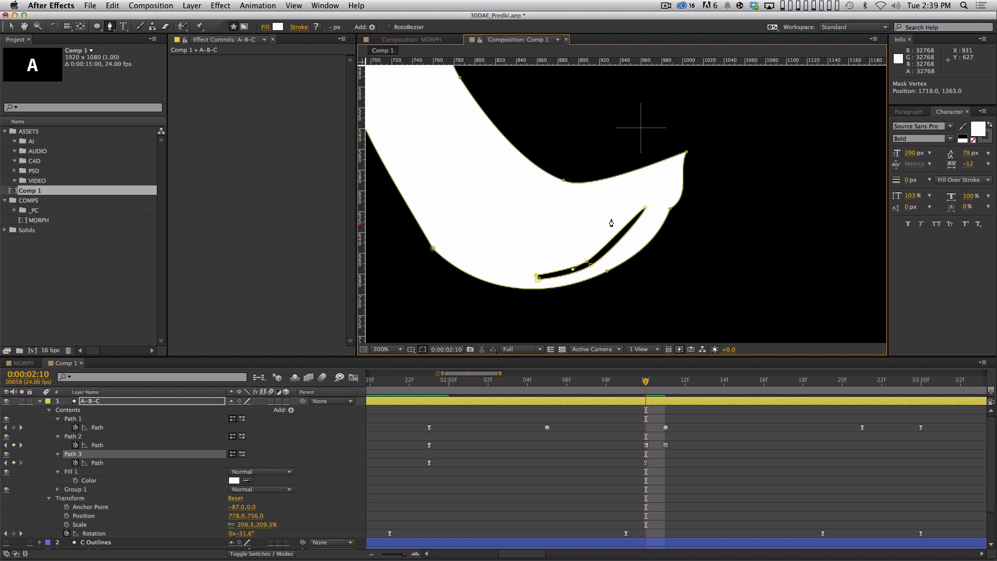
pyautogui.moveTo(646, 208); pyautogui.dragTo(641, 213)
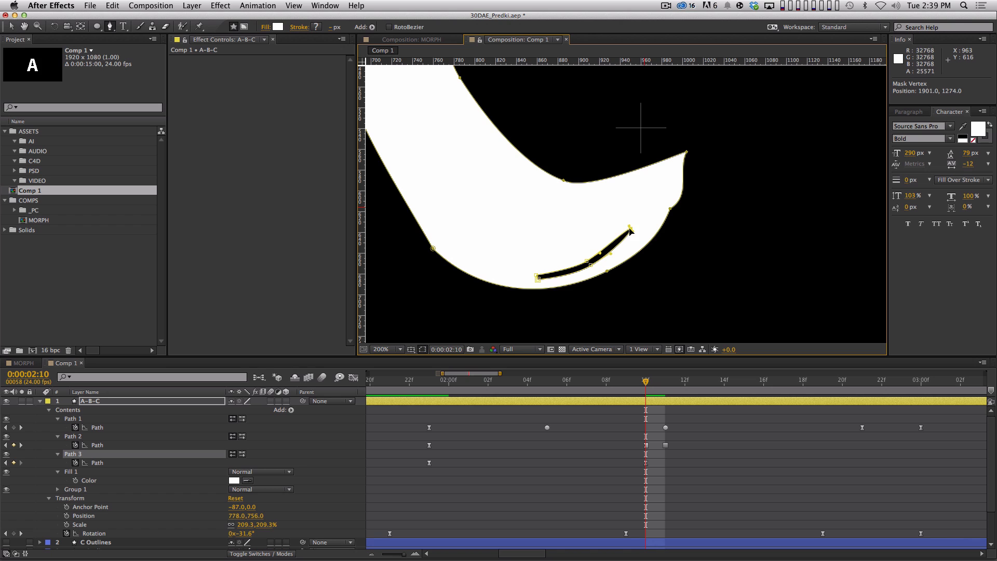
# Step: Convert the 0:00:02:10 Path 3 keyframe to Hold, and at 0:00:02:11 move Path 3 off the letter into the black background
pyautogui.keyDown('alt'); pyautogui.keyDown('super'); pyautogui.click(646, 463); pyautogui.keyUp('super'); pyautogui.keyUp('alt')
pyautogui.press('pagedown')
pyautogui.press(',')
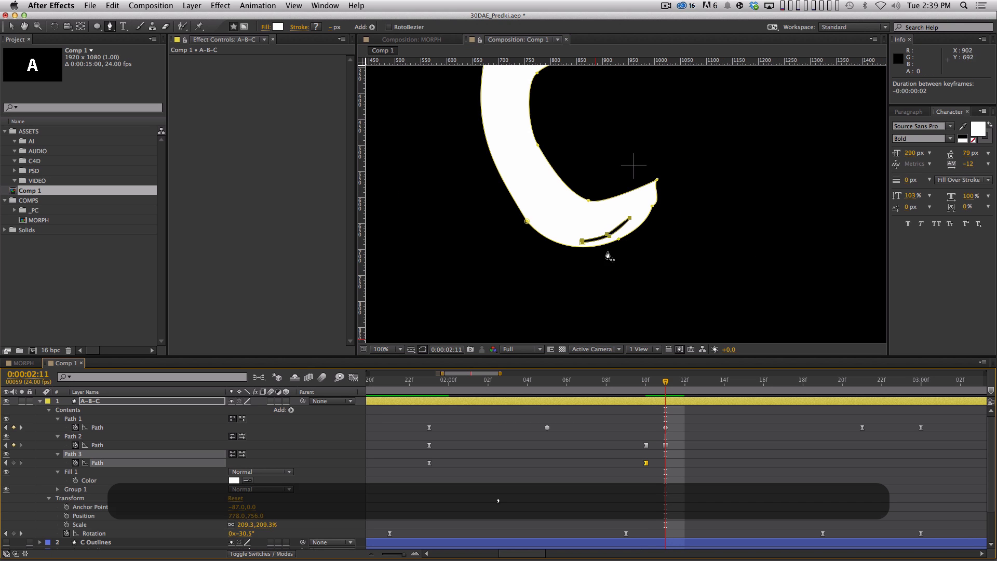
pyautogui.press('v')
pyautogui.doubleClick(630, 218)
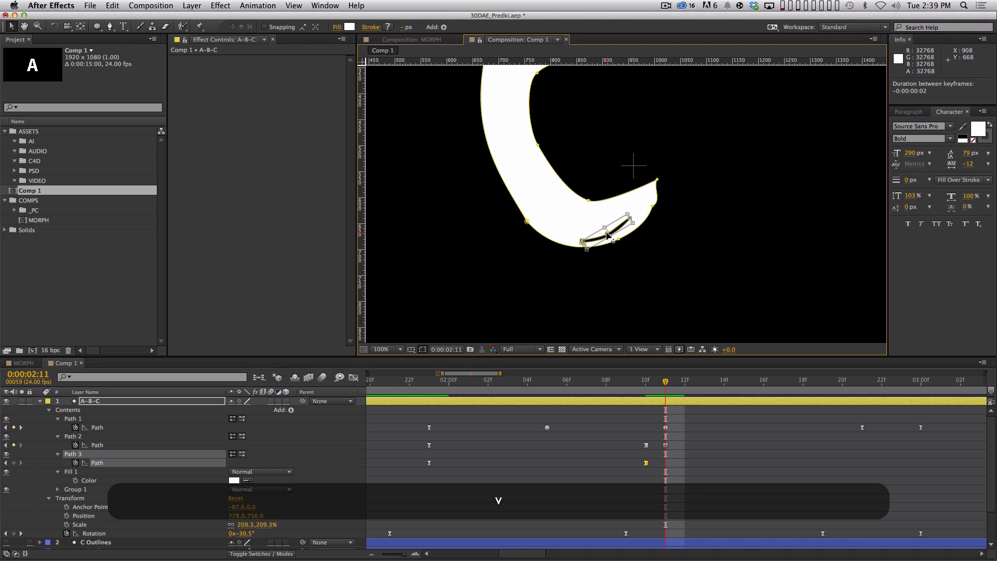
pyautogui.press(',')
pyautogui.moveTo(616, 221); pyautogui.dragTo(627, 338)
# Step: Preview the B-to-C morph and scrub between 0:00:01:18 and 0:00:02:08 to examine how the counters shrink
pyautogui.press('KP_0')
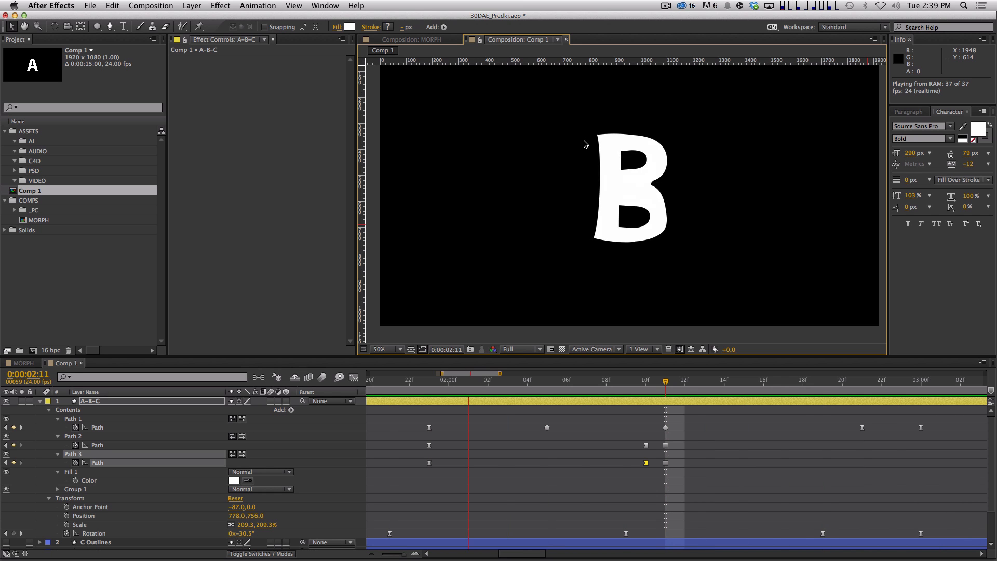
pyautogui.press('space')
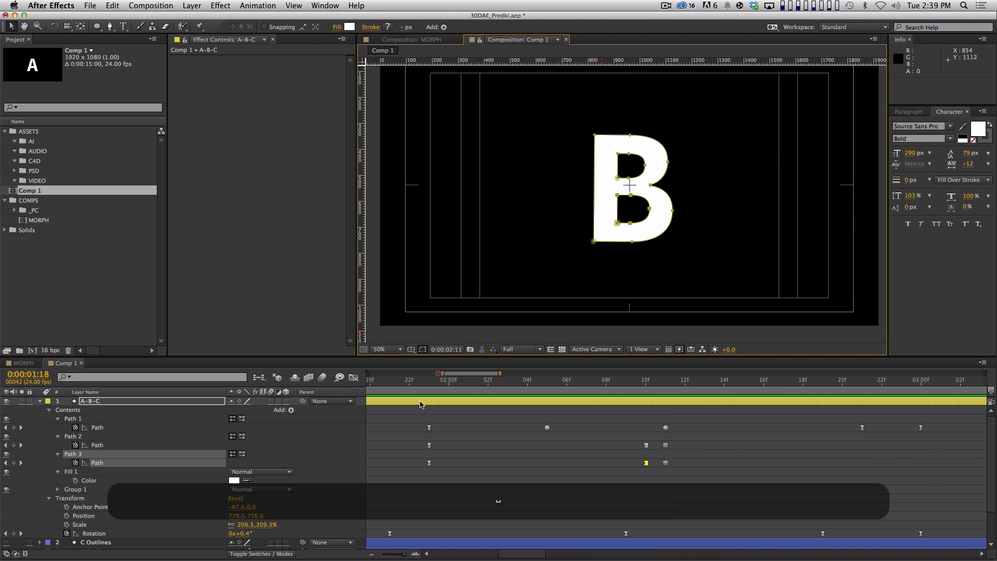
pyautogui.press('-')
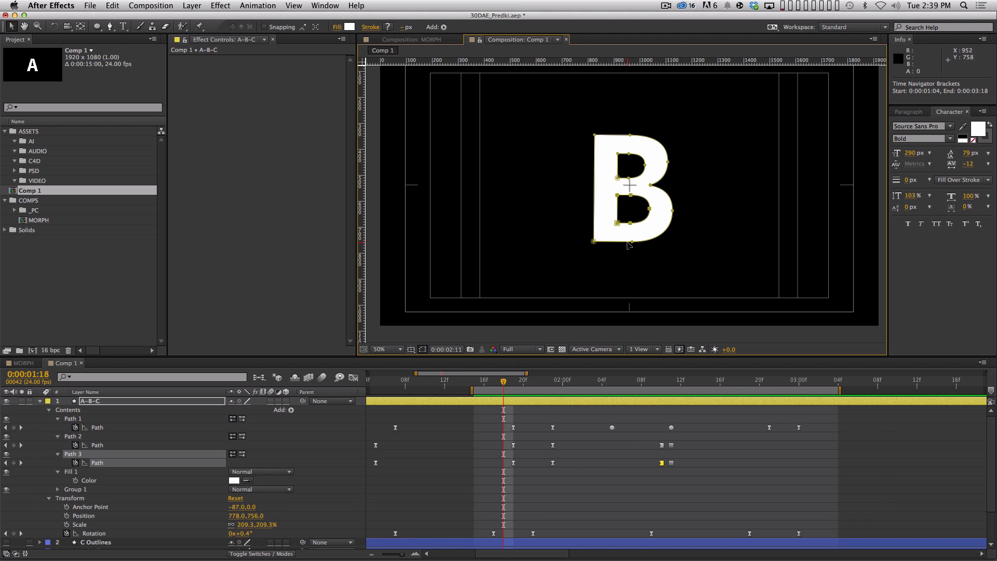
pyautogui.press('.')
pyautogui.press('space')
pyautogui.moveTo(634, 205); pyautogui.dragTo(579, 220)
pyautogui.click(565, 472)
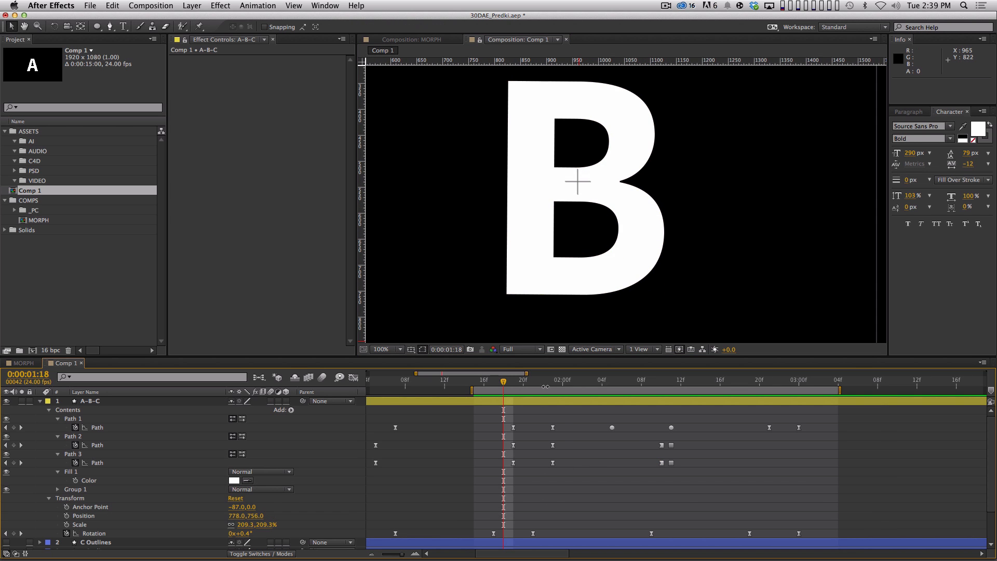
pyautogui.press('space')
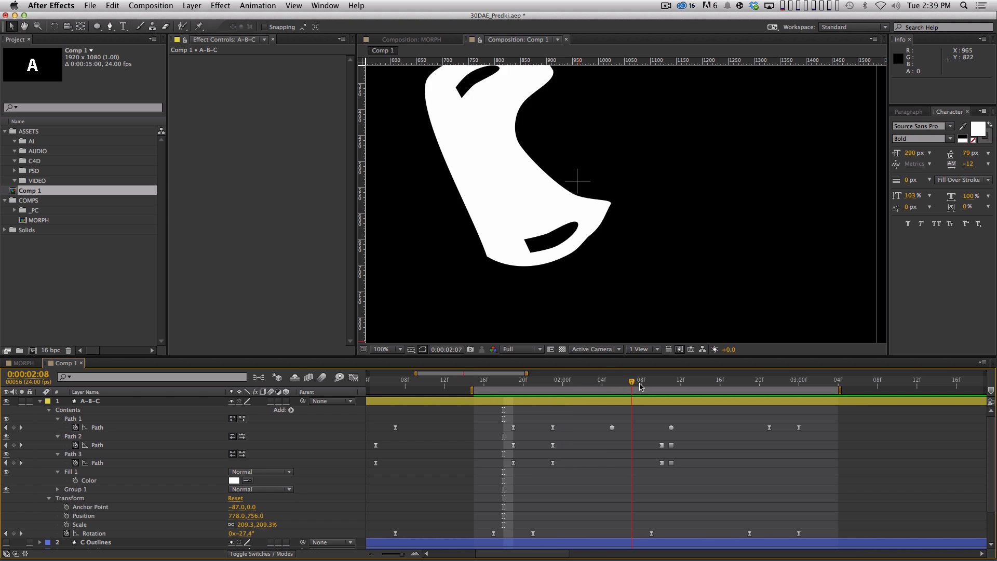
pyautogui.moveTo(614, 387); pyautogui.dragTo(563, 390)
pyautogui.click(547, 399)
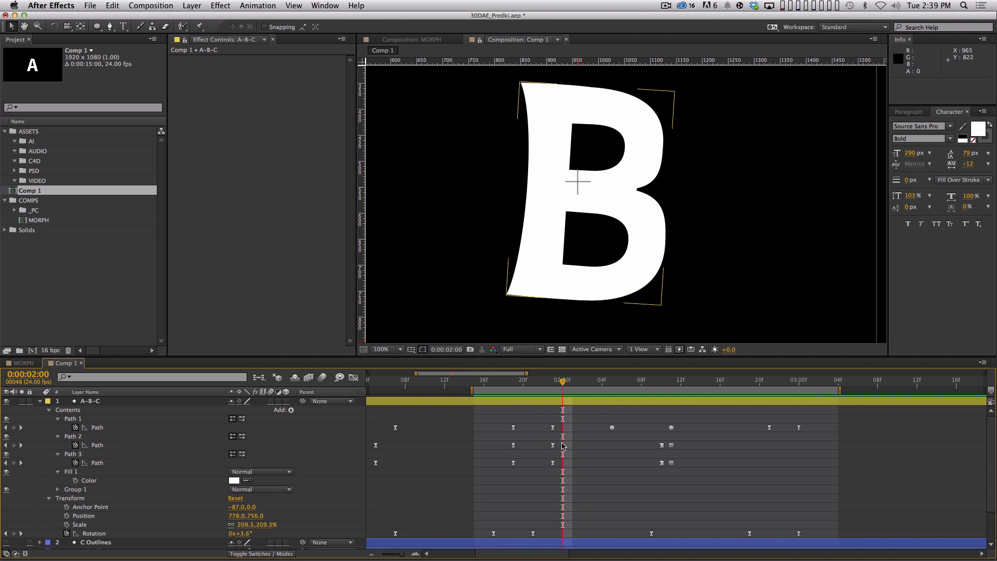
# Step: Select the Path 2 and Path 3 keyframes from 0:00:01:23 to 0:00:02:11 and display their speed graph
pyautogui.moveTo(552, 442); pyautogui.dragTo(733, 486)
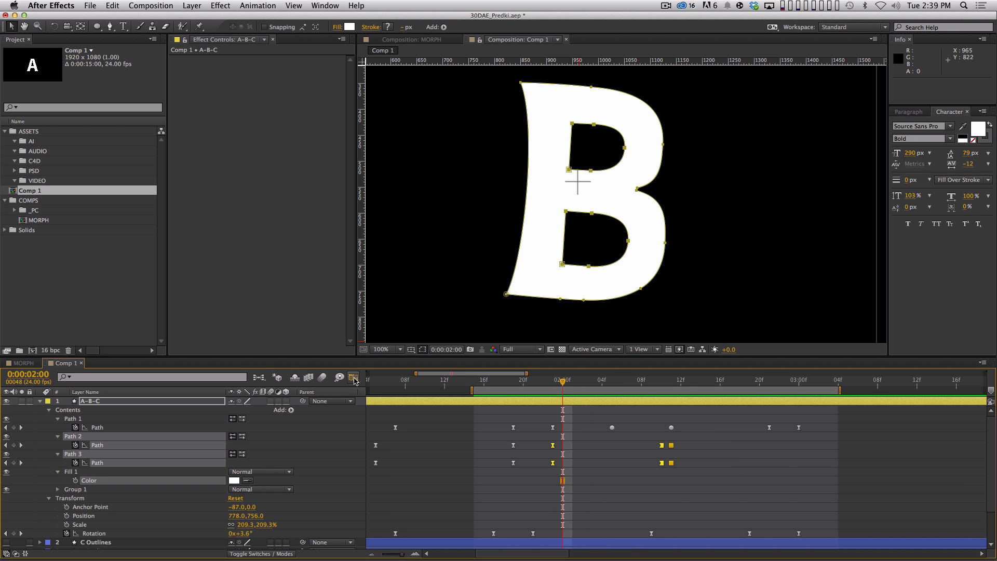
pyautogui.click(353, 378)
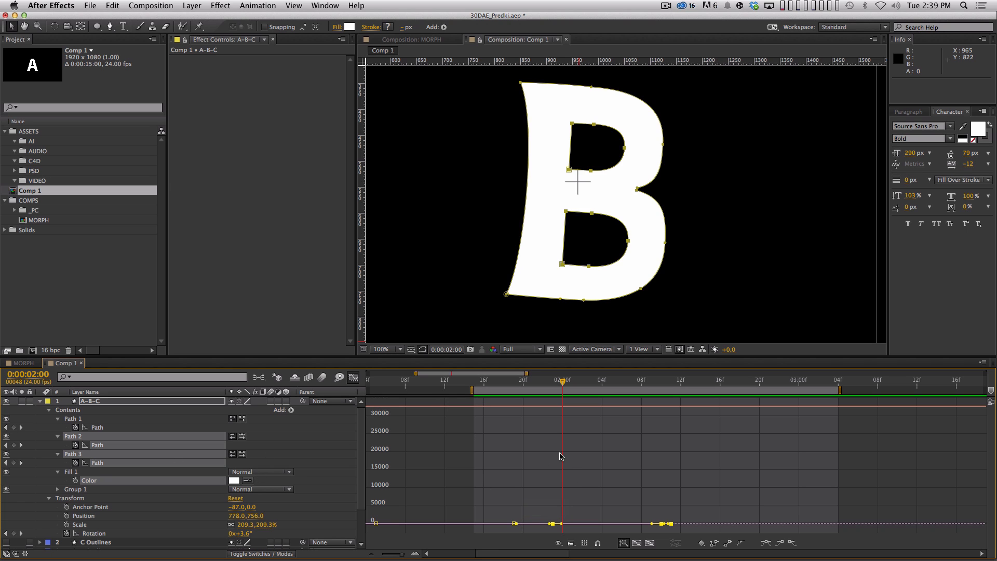
pyautogui.click(571, 543)
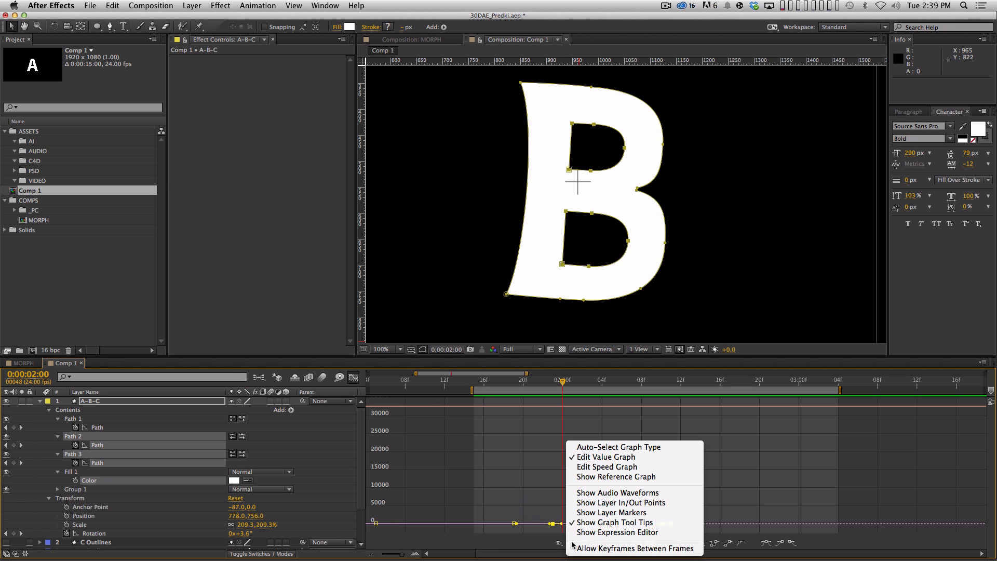
pyautogui.click(605, 469)
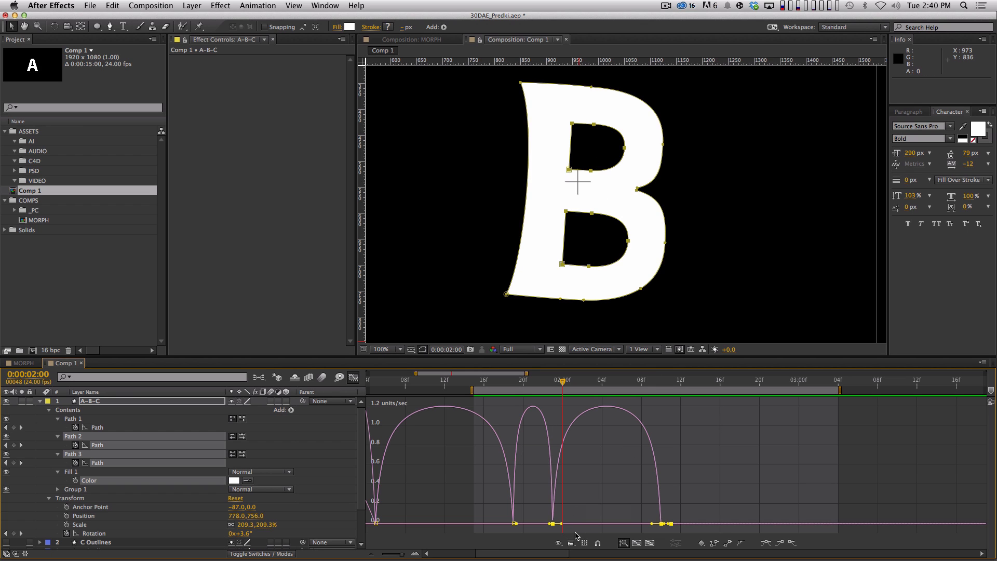
# Step: Lengthen the selected counters' easing out of the 0:00:01:23 keyframes and into the 0:00:02:10 keyframes, then preview the morph
pyautogui.press('=')
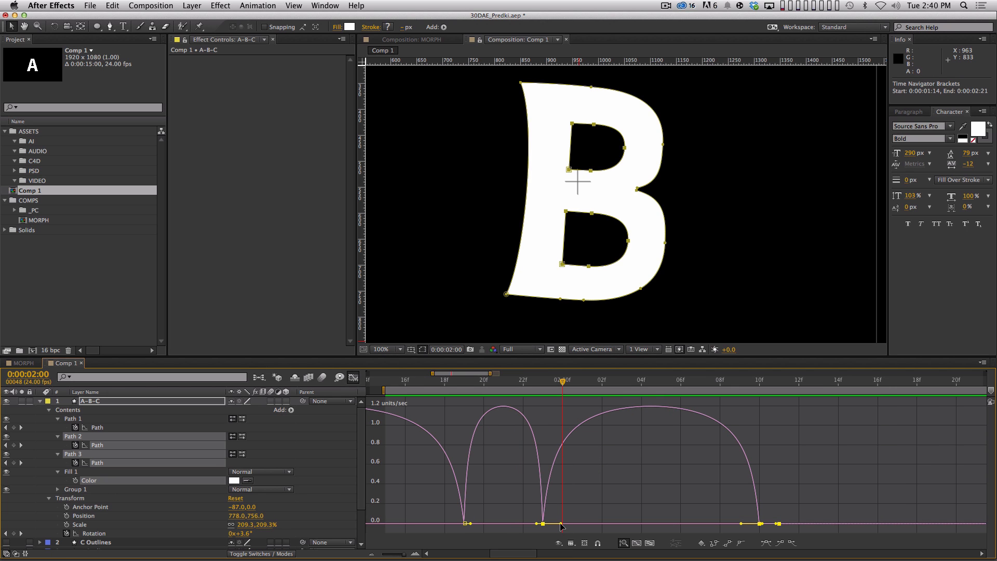
pyautogui.moveTo(561, 526); pyautogui.dragTo(589, 530)
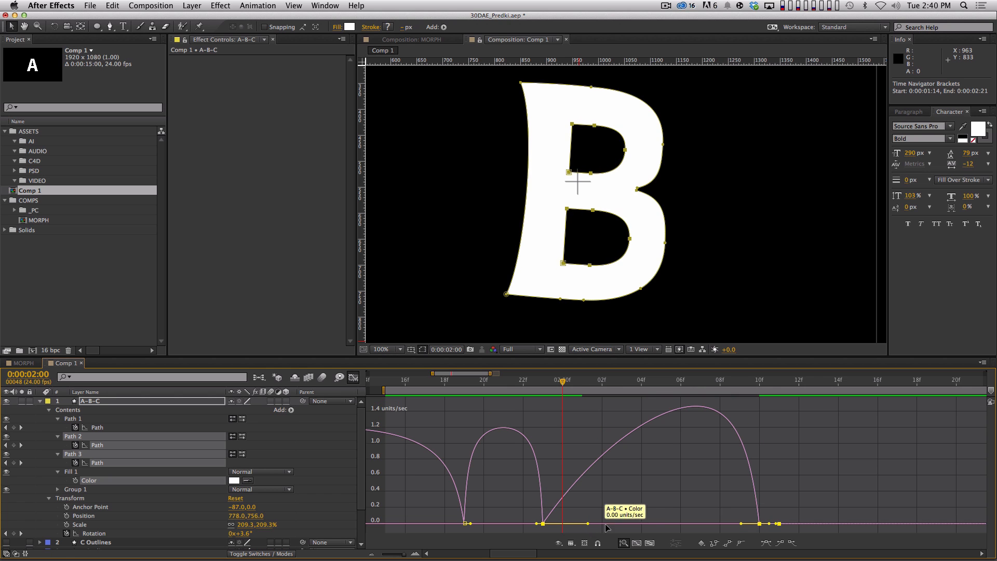
pyautogui.moveTo(741, 524); pyautogui.dragTo(715, 524)
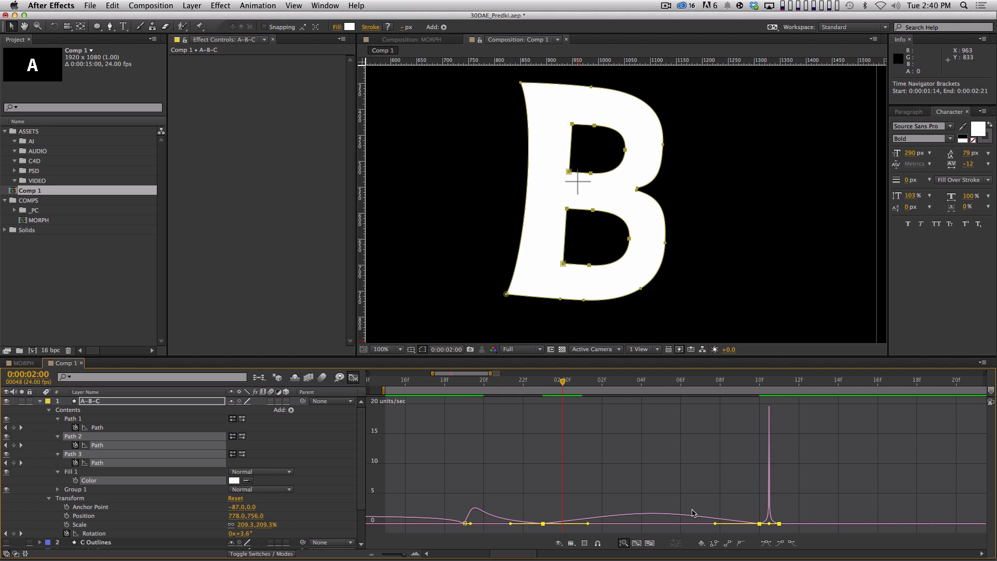
pyautogui.press('KP_0')
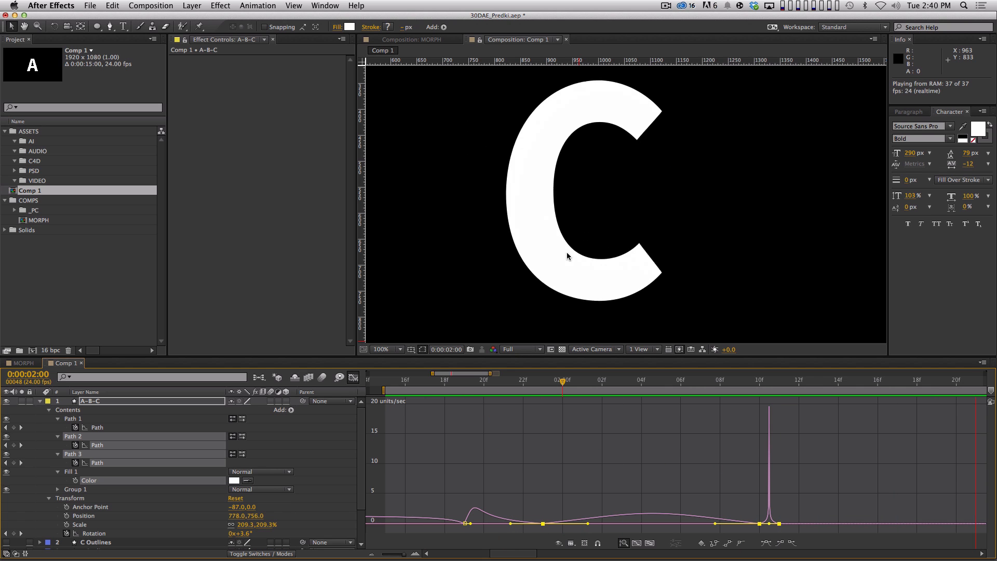
pyautogui.press(',')
pyautogui.press('KP_0')
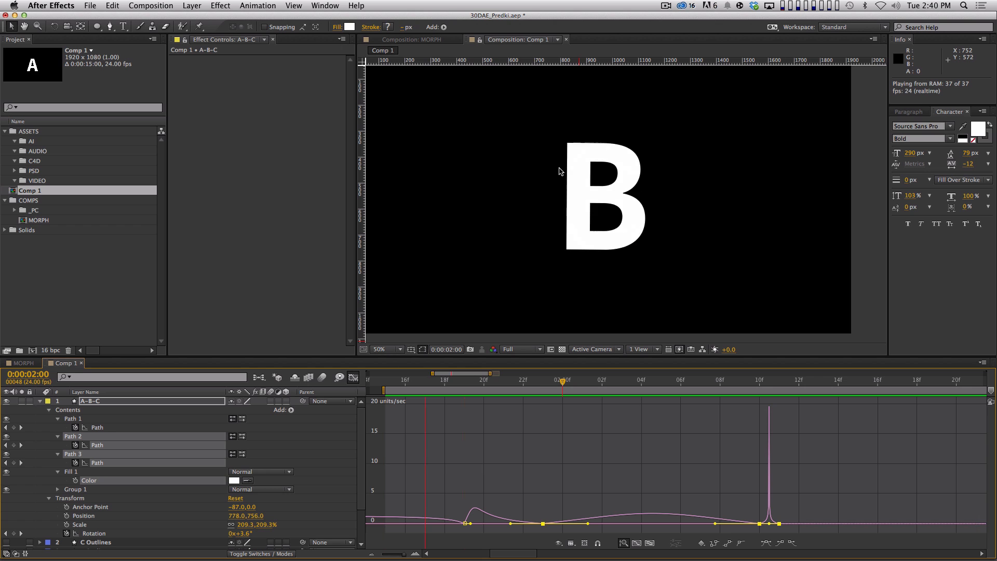
pyautogui.press('space')
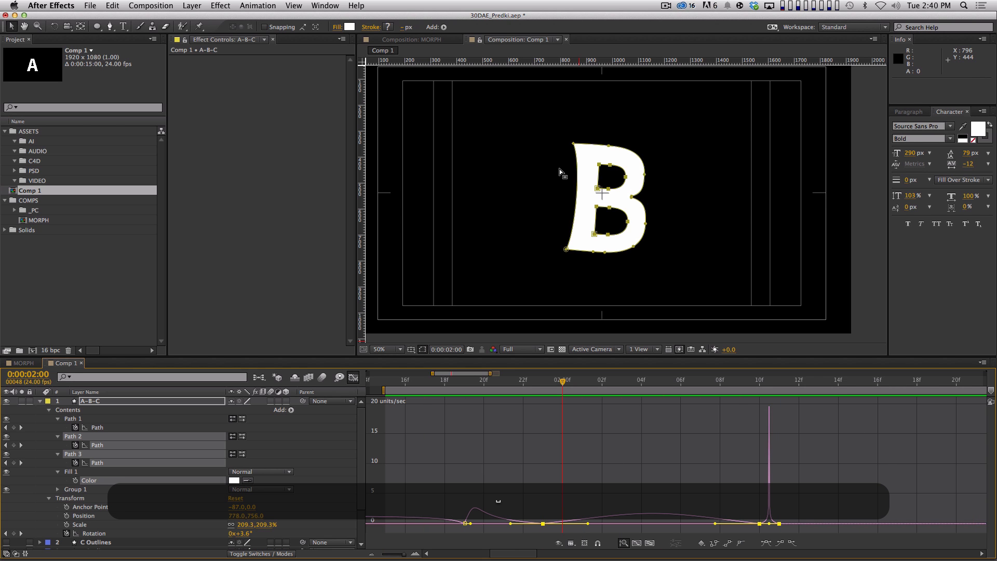
pyautogui.press(',')
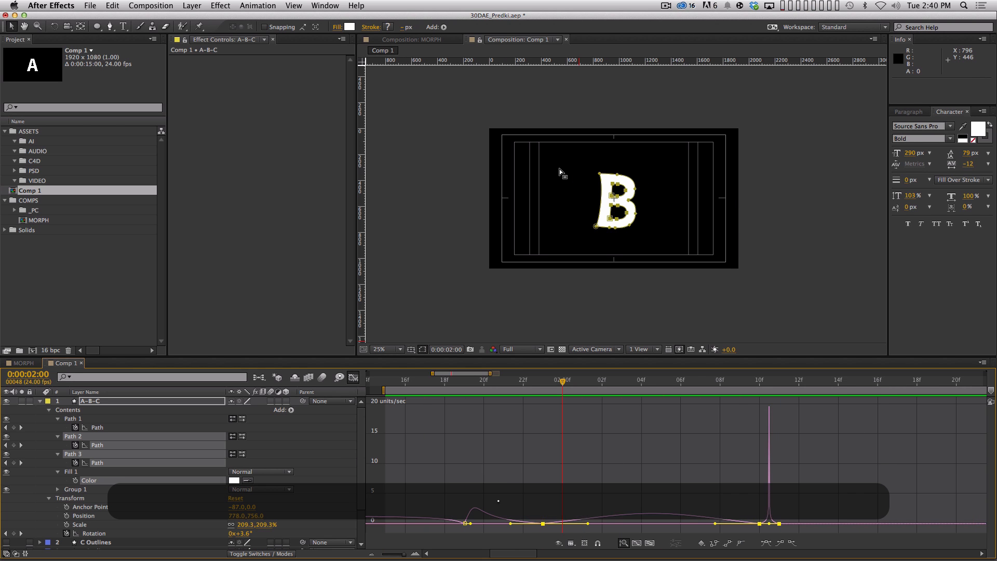
pyautogui.press('.')
# Step: Return from the speed graph to the keyframe view, extend the work area's end to just before 0:00:04:00, and preview the whole A-B-C animation
pyautogui.press('Home')
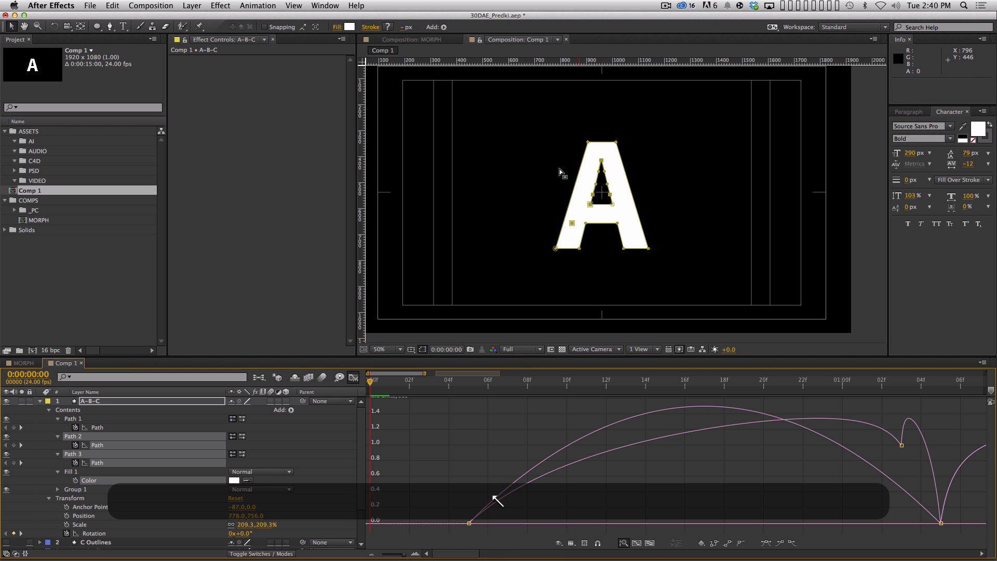
pyautogui.press('-')
pyautogui.press('-')
pyautogui.press('-')
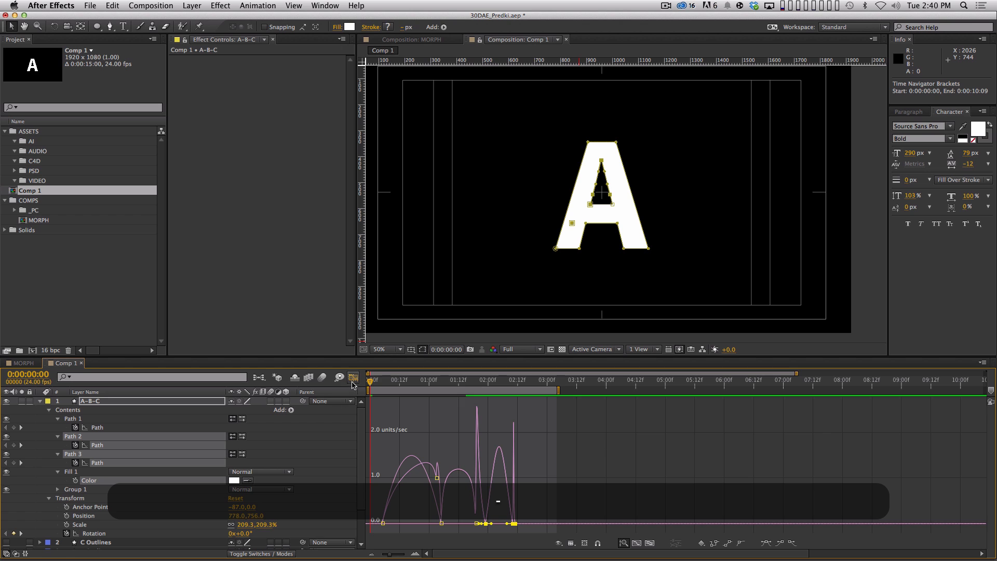
pyautogui.click(353, 378)
pyautogui.moveTo(562, 388); pyautogui.dragTo(603, 390)
pyautogui.press('KP_0')
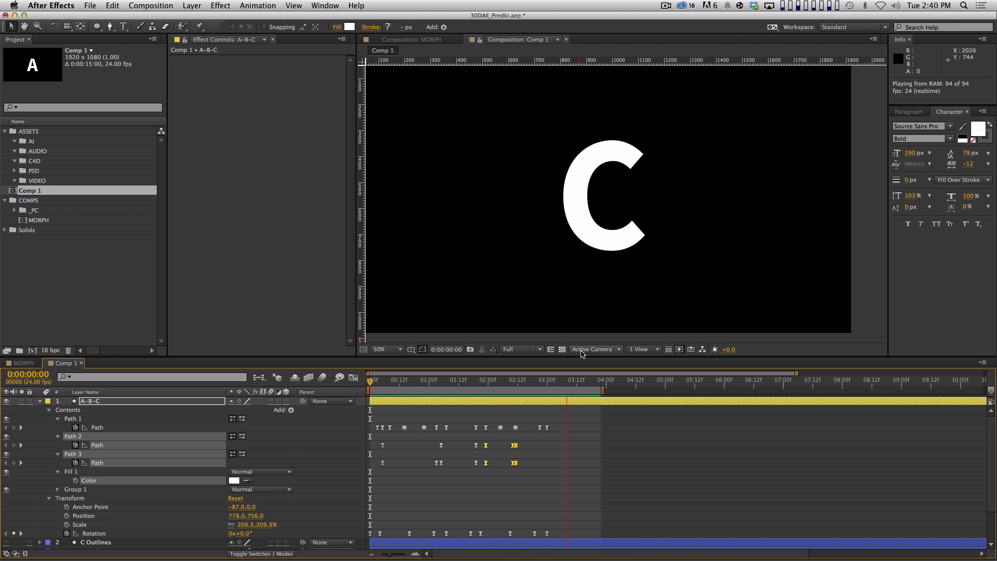
# Step: Deselect everything and step frame by frame around 0:00:02:13 to examine the C's shape after the counters disappear
pyautogui.moveTo(494, 385); pyautogui.dragTo(520, 385)
pyautogui.press('shift+super+a')
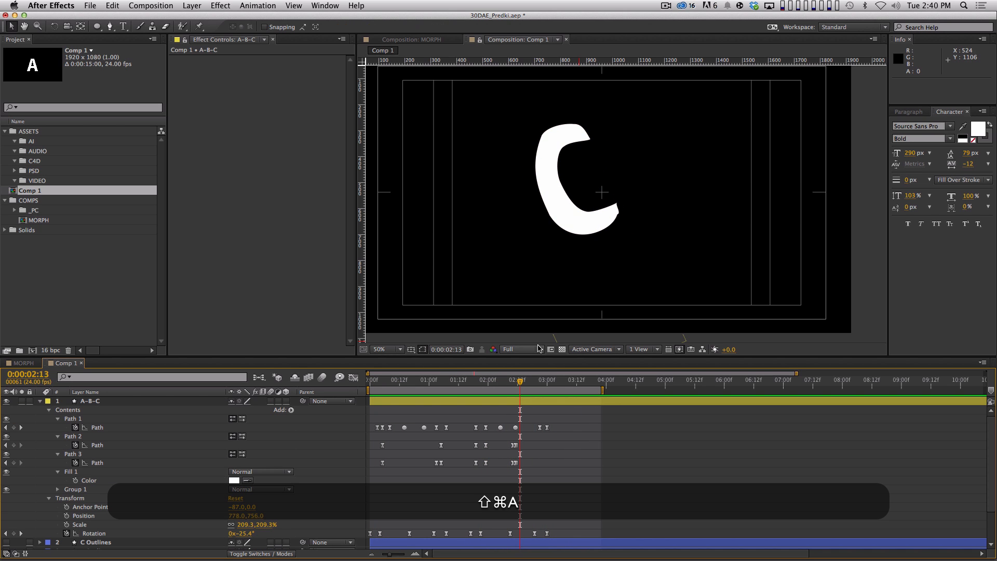
pyautogui.press('pagedown')
pyautogui.press('pagedown')
pyautogui.press('pagedown')
pyautogui.press('pageup')
pyautogui.press('pageup')
pyautogui.press('pageup')
pyautogui.press('pageup')
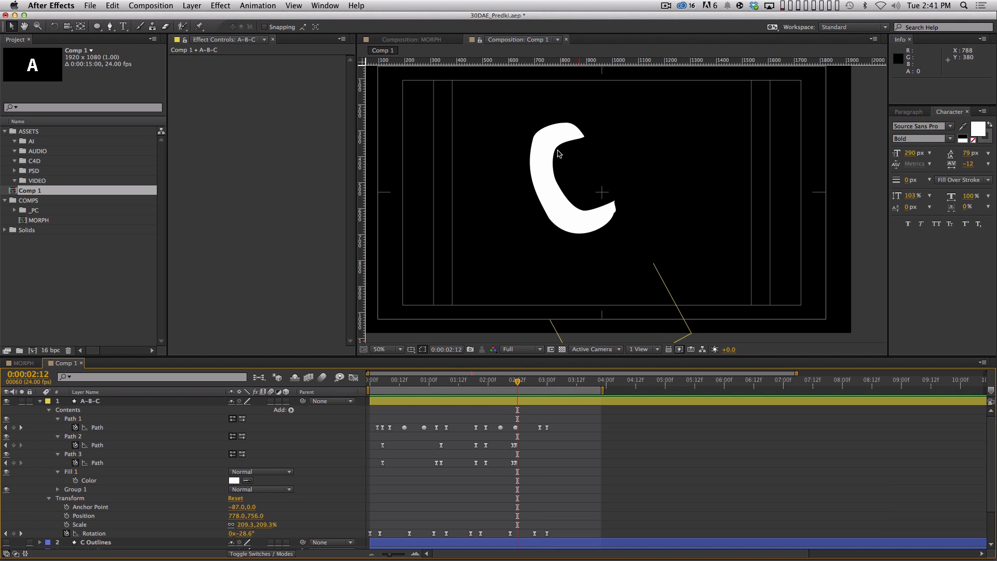
# Step: Smooth the inner curve of the C at the 0:00:02:11 Path 1 keyframe by adjusting the middle inner vertex's direction handles
pyautogui.press('=')
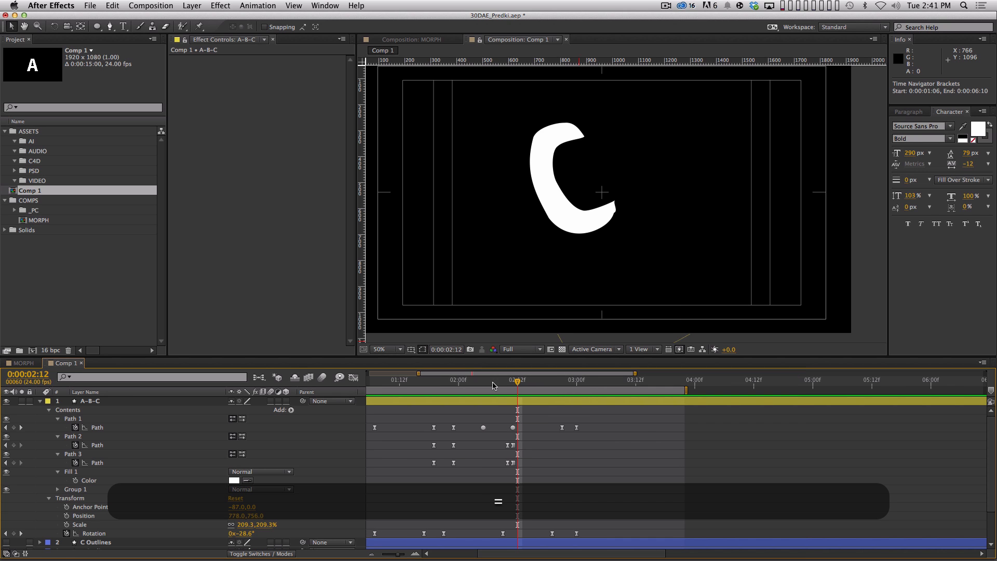
pyautogui.press('pageup')
pyautogui.click(513, 428)
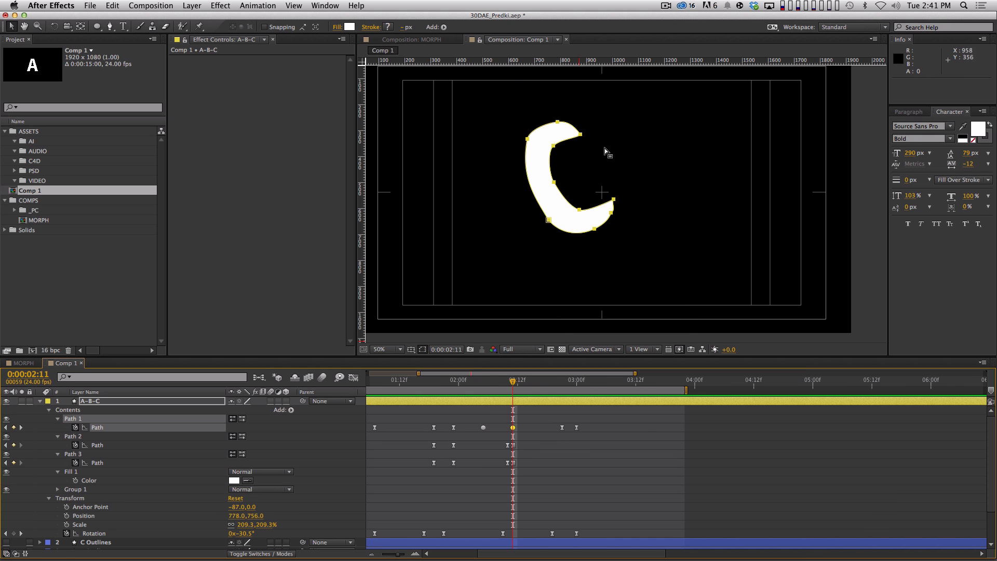
pyautogui.scroll(2, 607, 156)
pyautogui.press('g')
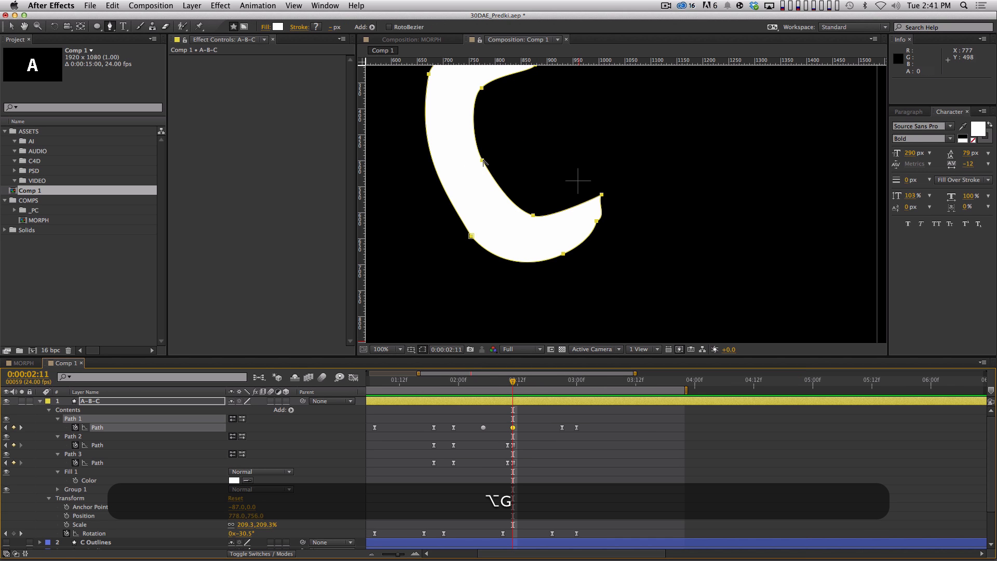
pyautogui.click(496, 180)
pyautogui.moveTo(496, 180); pyautogui.dragTo(468, 135)
pyautogui.scroll(-2, 455, 120)
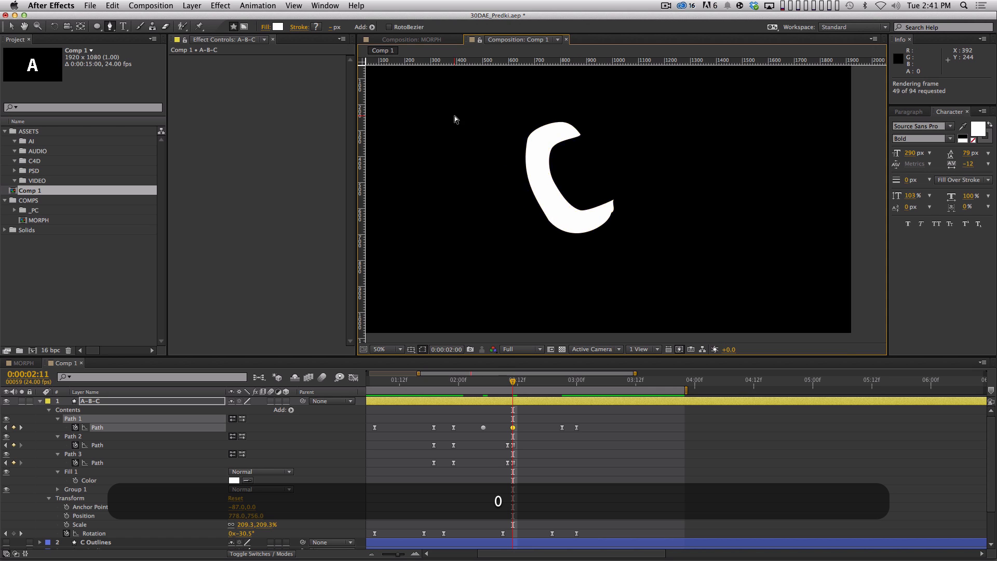
# Step: Preview the work area repeatedly at 50% magnification to check the reshaped B-to-C morph
pyautogui.press('KP_0')
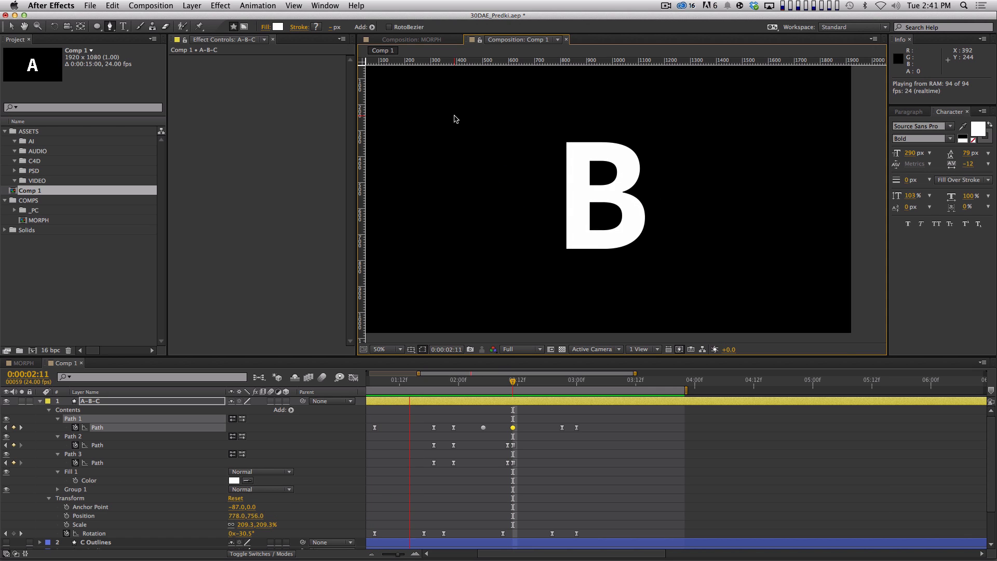
pyautogui.scroll(-2, 455, 119)
pyautogui.press('KP_0')
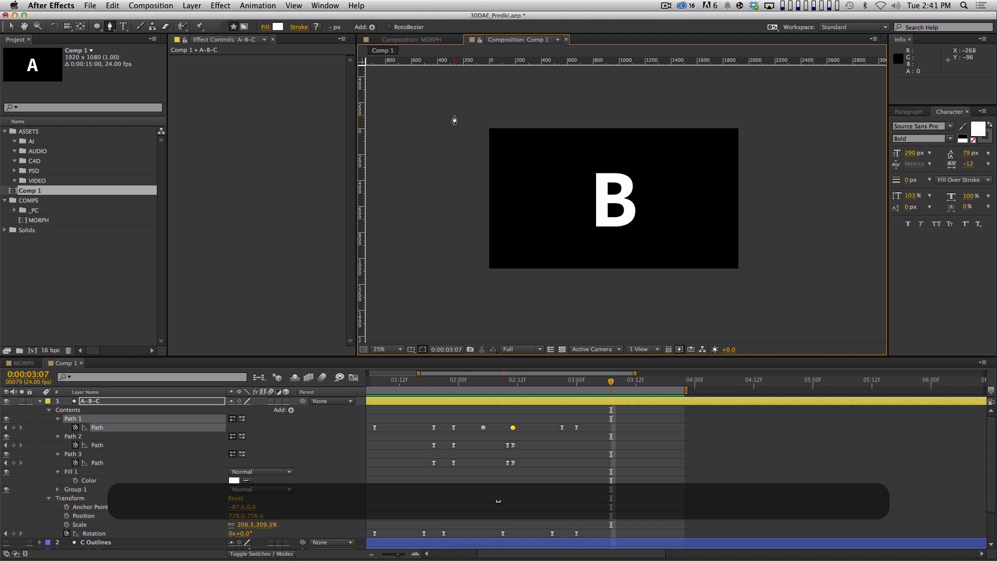
pyautogui.scroll(2, 454, 120)
pyautogui.press('KP_0')
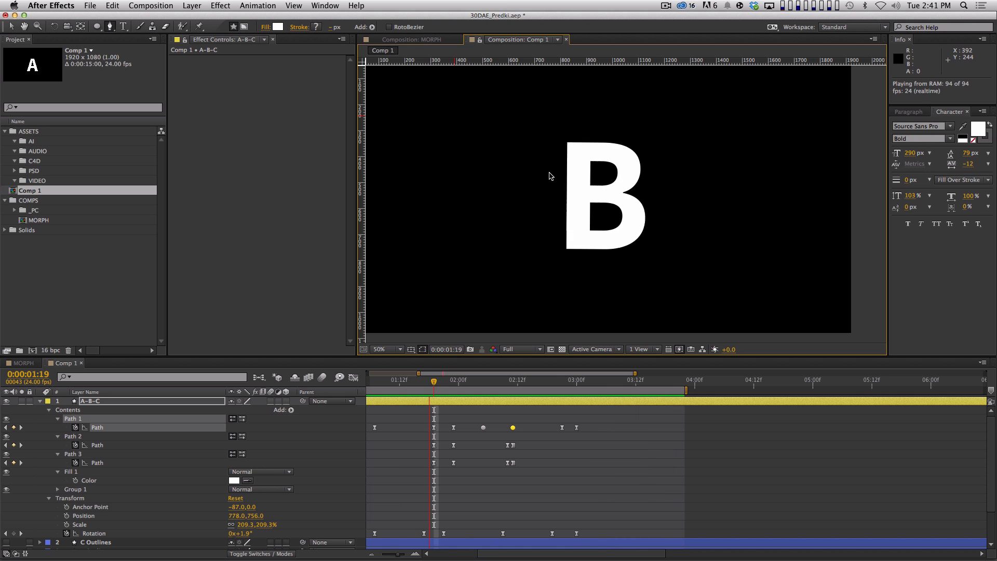
# Step: Stop playback, fit the whole composition in the viewer, and preview the letter morph again
pyautogui.press('space')
pyautogui.scroll(-2, 580, 203)
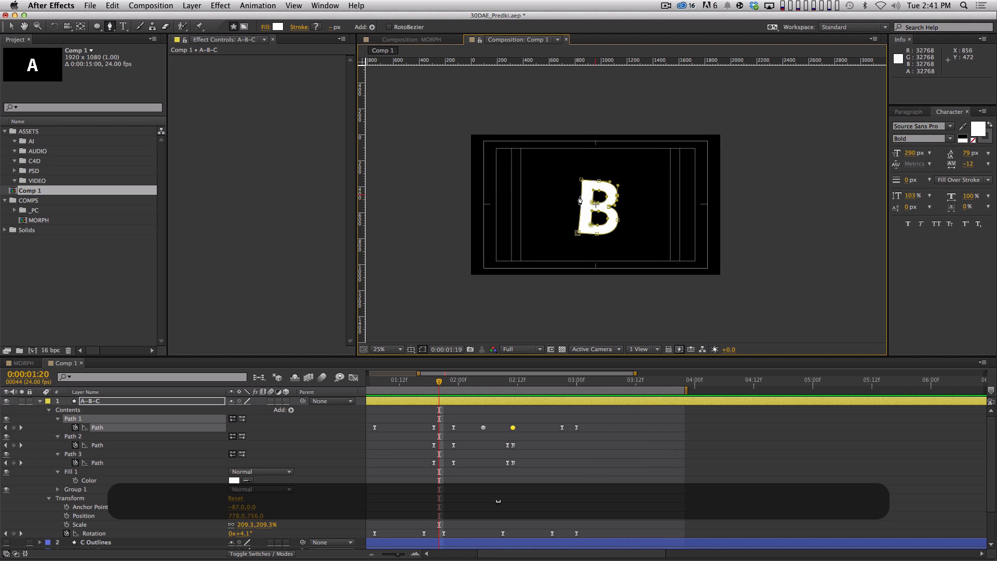
pyautogui.click(384, 349)
pyautogui.click(395, 372)
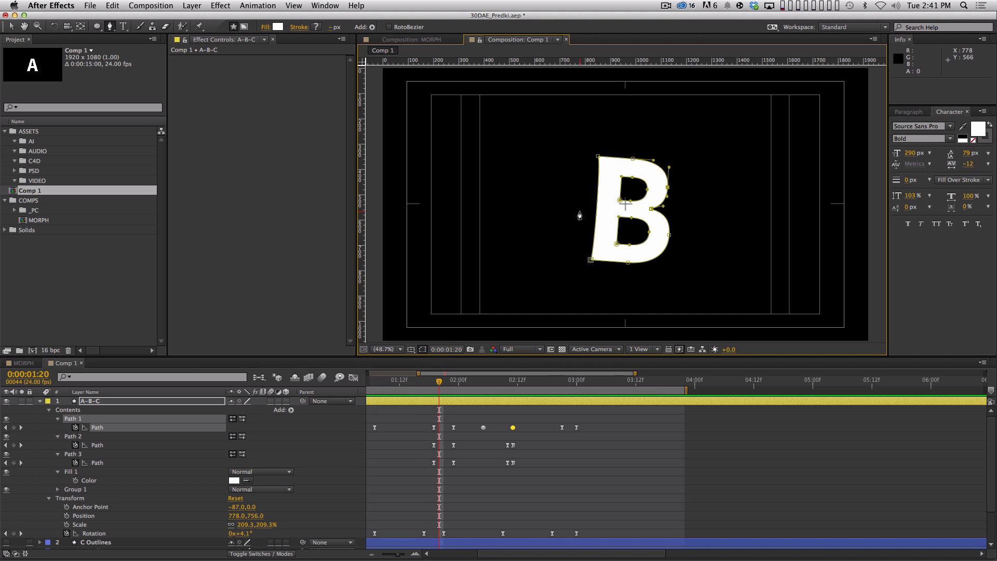
pyautogui.press('KP_0')
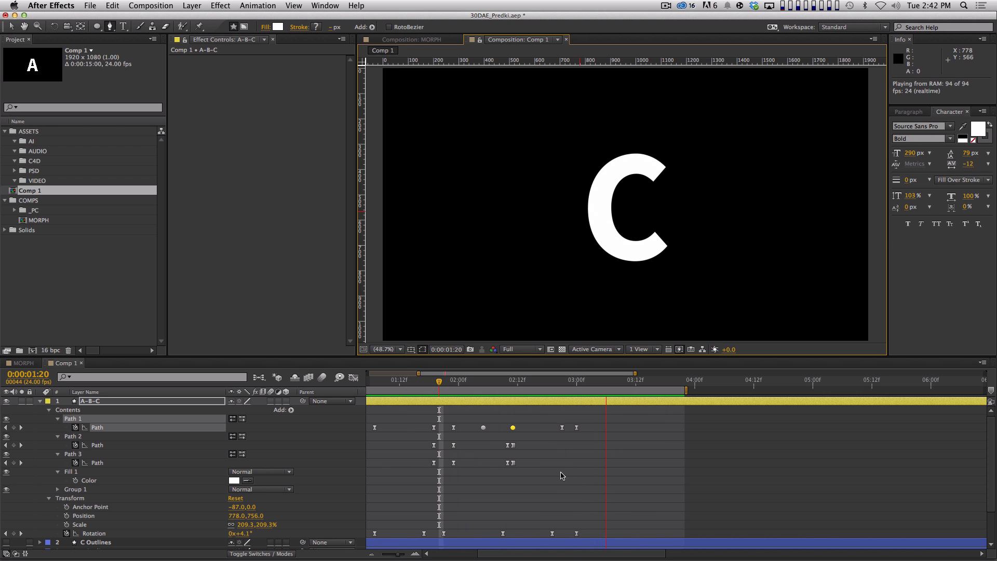
pyautogui.click(436, 387)
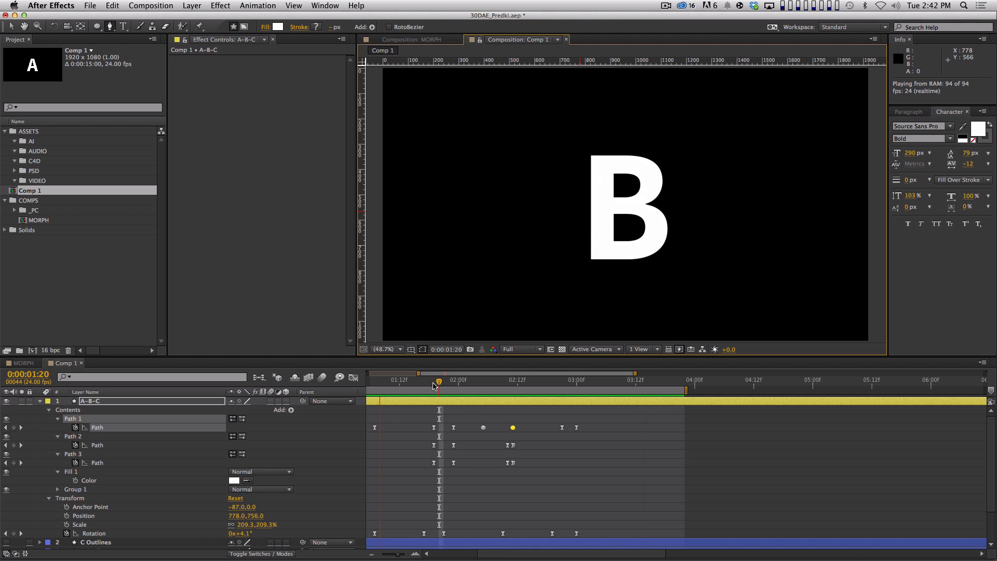